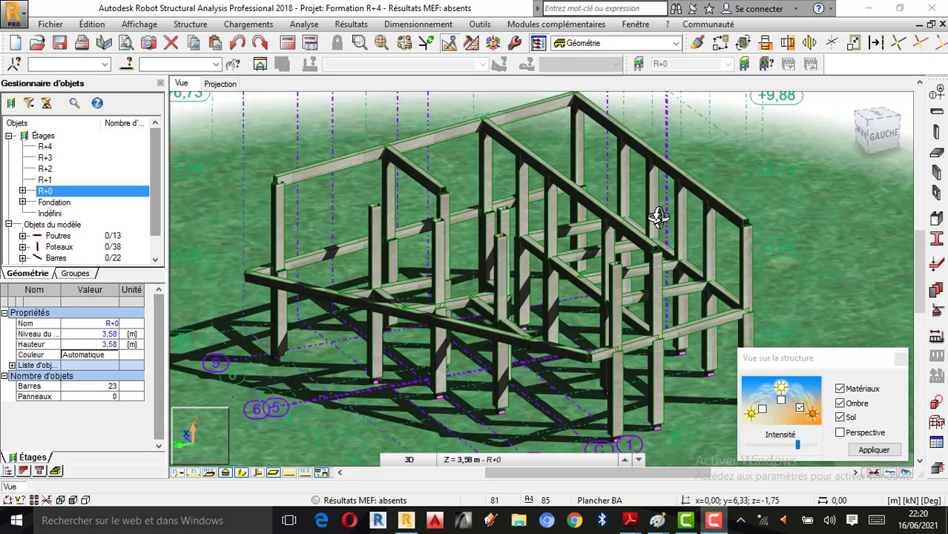
Close the "Vue sur la structure" display settings and look over the 3D frame
scroll(648, 249, down, 1)
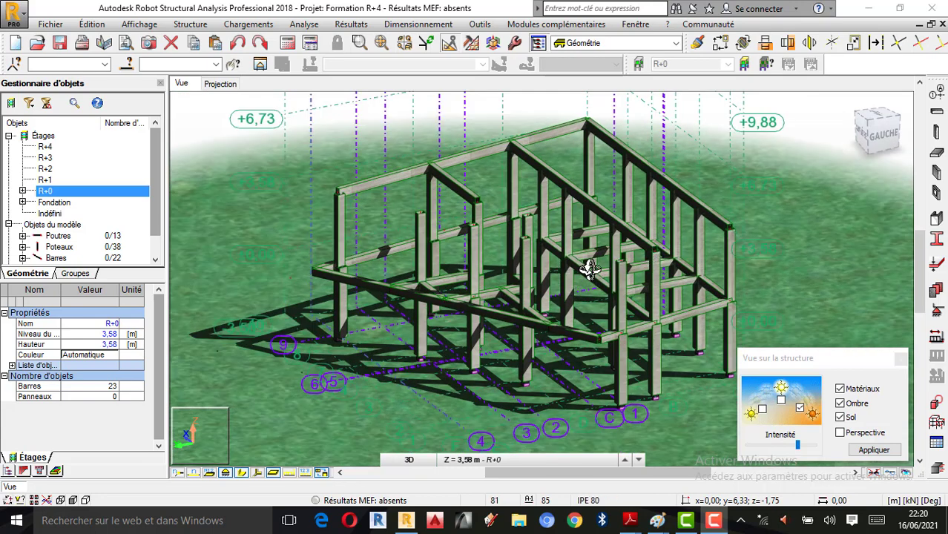
scroll(540, 248, down, 1)
scroll(616, 280, up, 1)
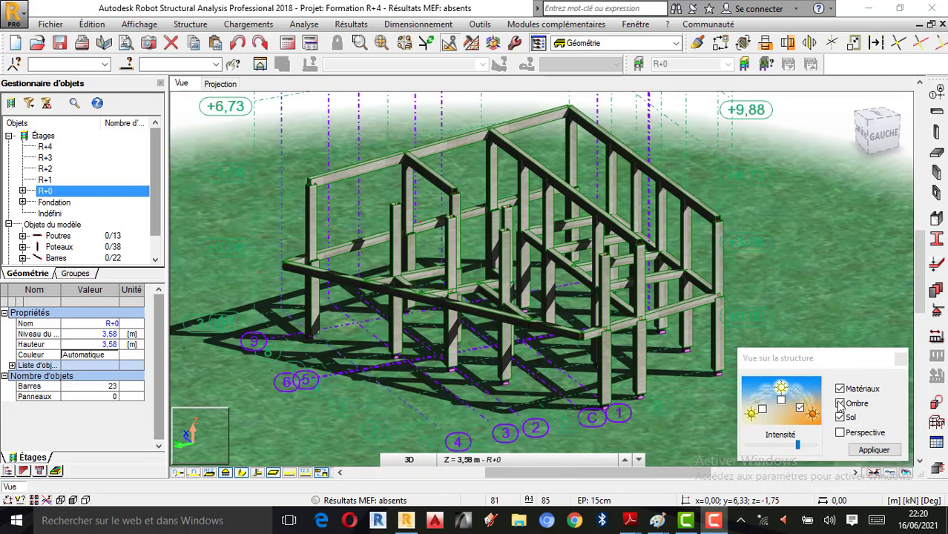
click(902, 360)
scroll(618, 307, down, 2)
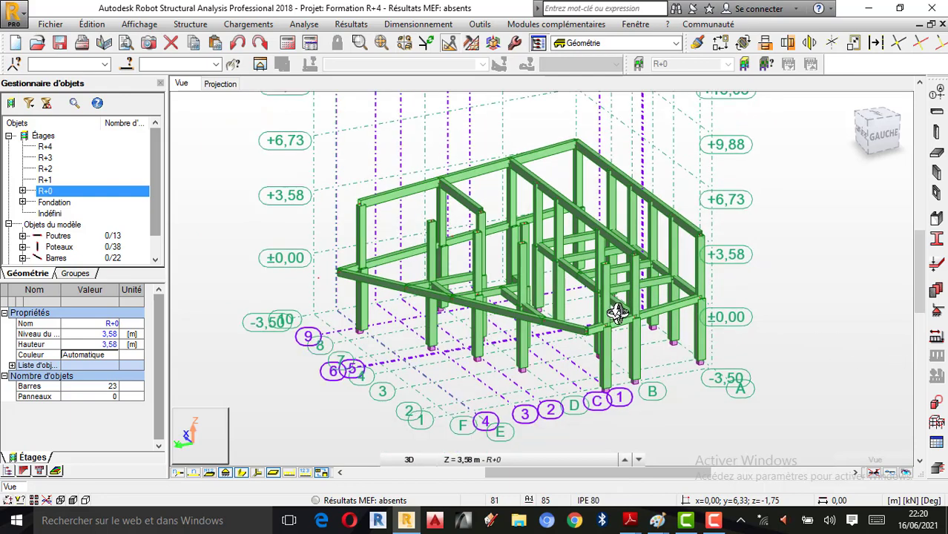
scroll(613, 313, up, 1)
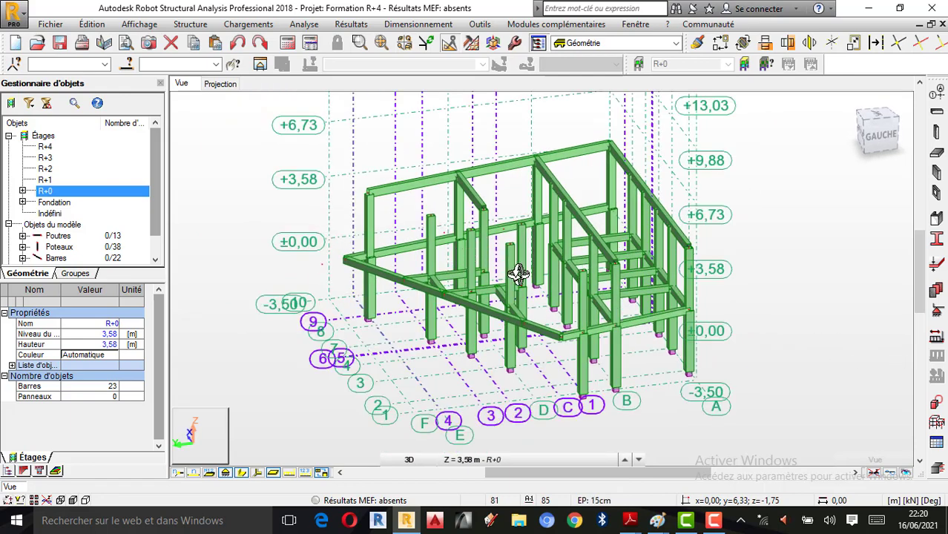
scroll(517, 272, up, 1)
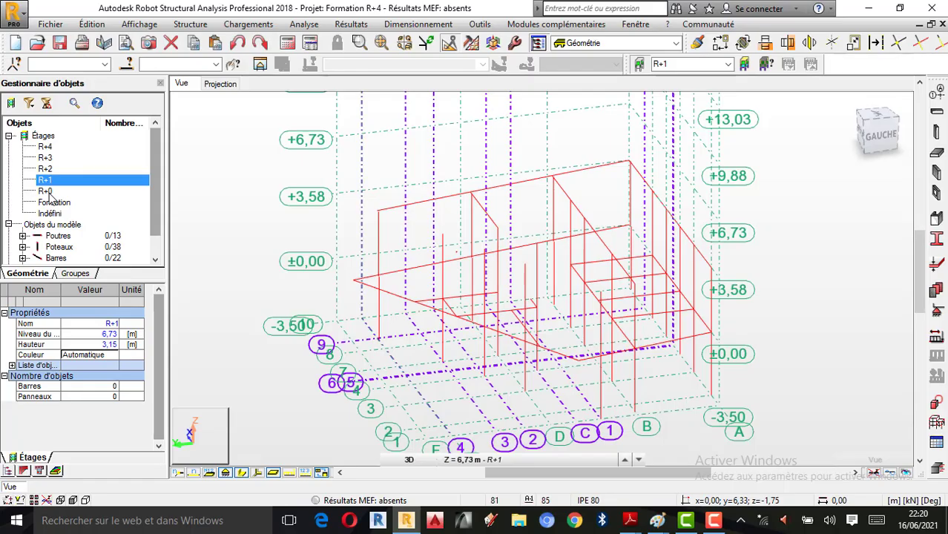
Make R+0 the active storey and turn off storey filtering to show the complete structure
click(44, 190)
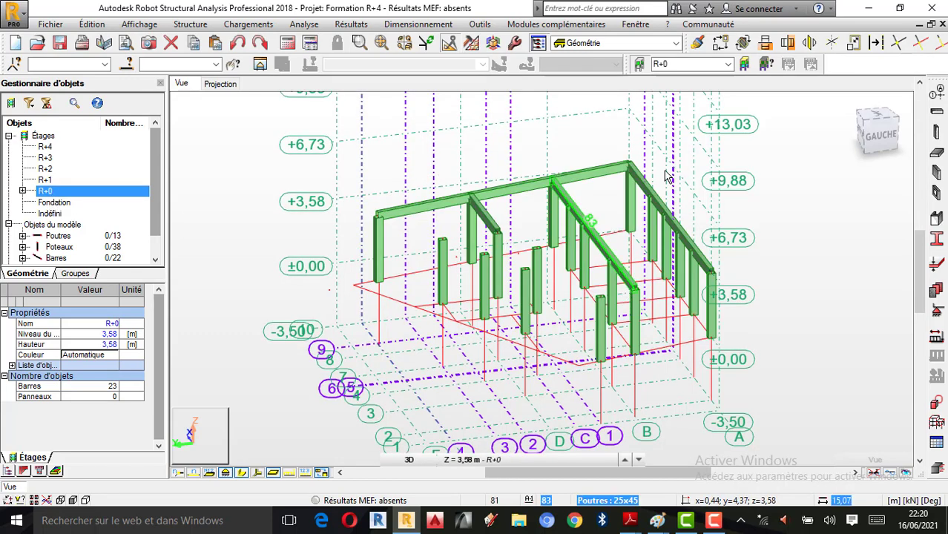
click(641, 65)
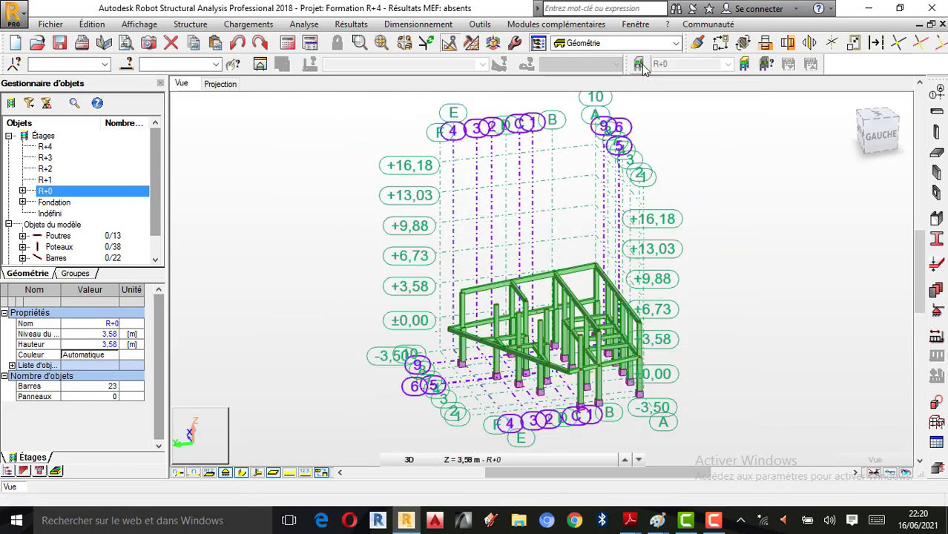
scroll(512, 289, up, 5)
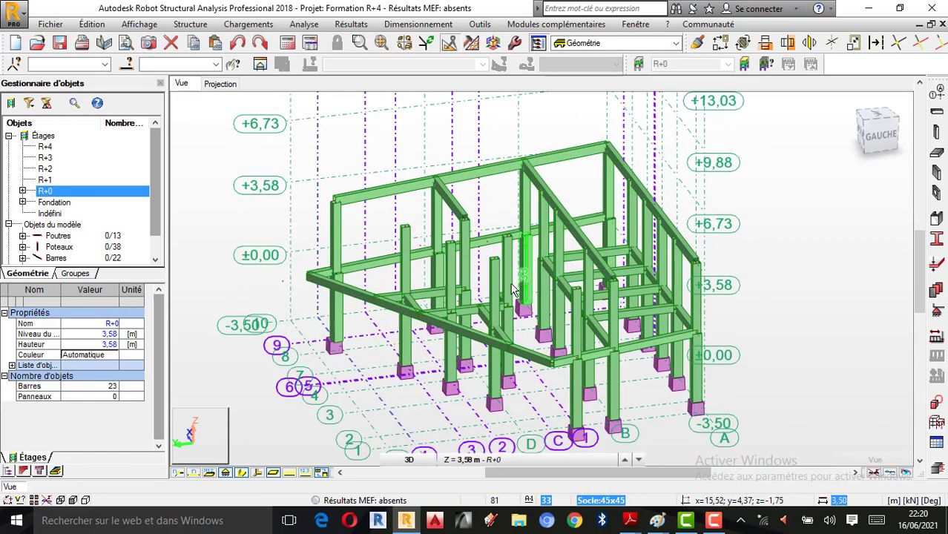
scroll(511, 289, up, 1)
Open the Projection plan view, check the Fondation storey's layout, and return to storey R+0
click(222, 85)
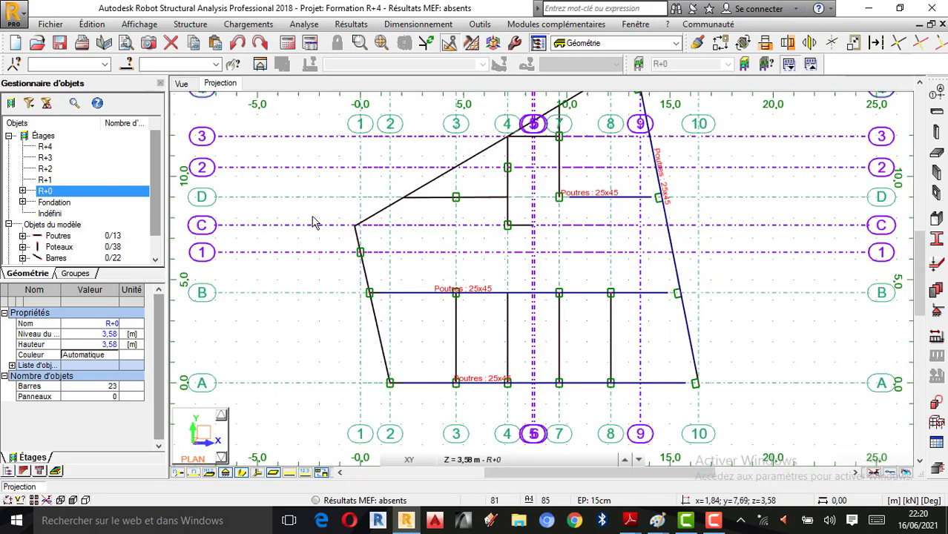
scroll(486, 258, down, 1)
click(50, 203)
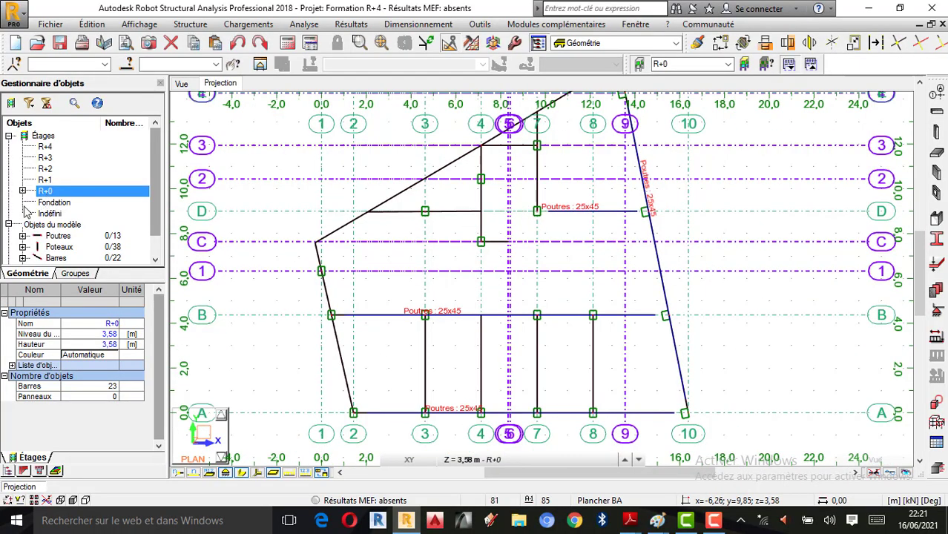
click(52, 204)
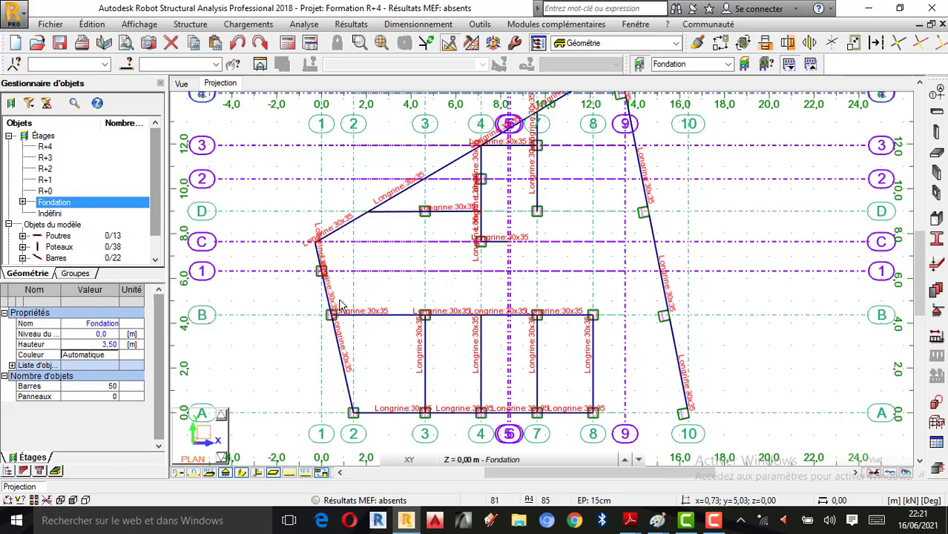
click(46, 190)
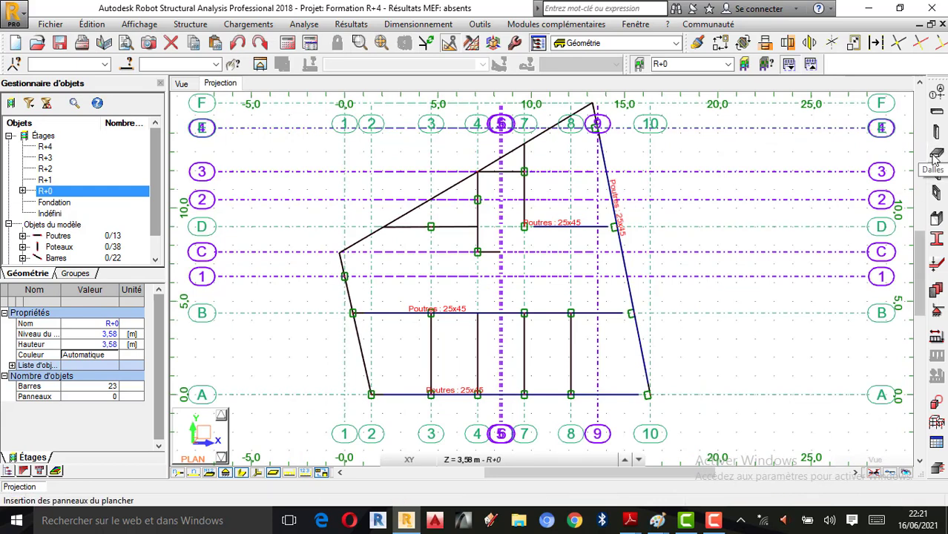
Start a new beam of type Poutre BA with the section "Poutres : 25x45"
click(938, 113)
click(852, 162)
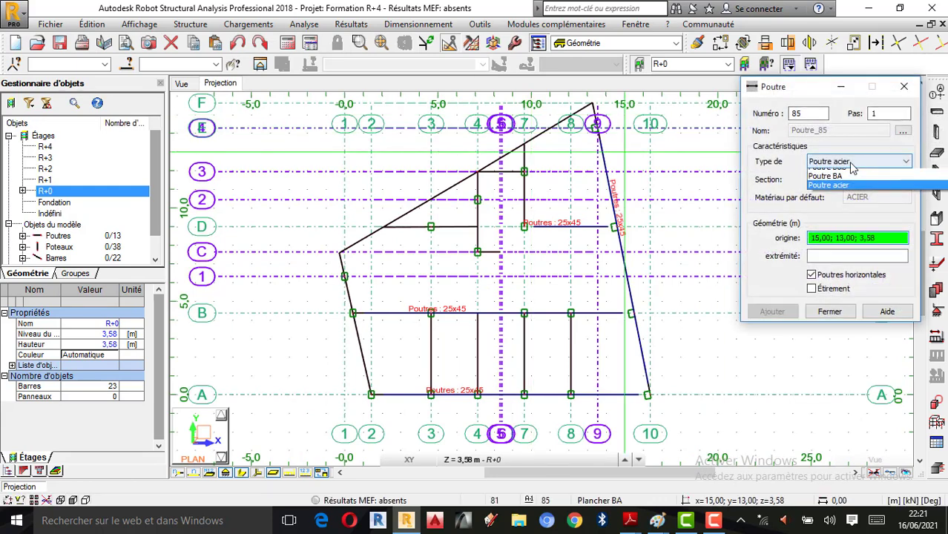
click(833, 188)
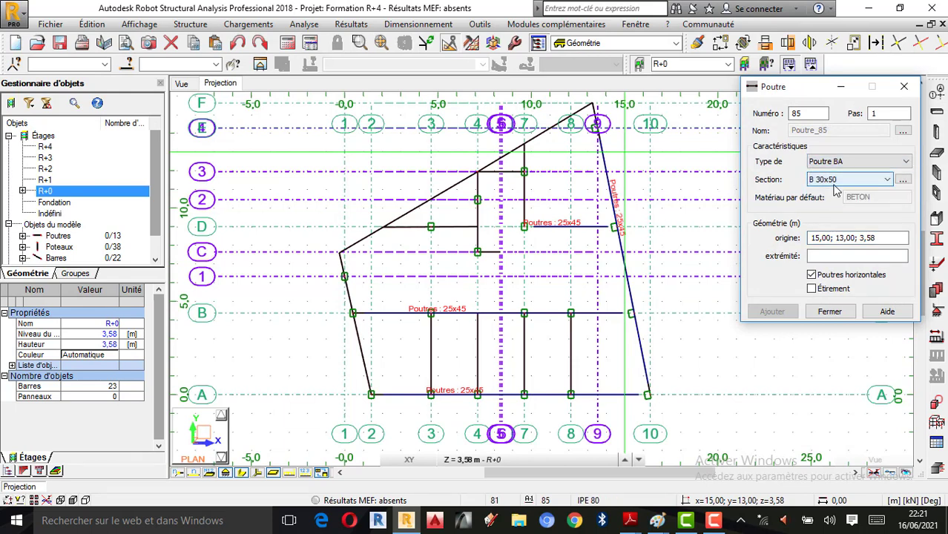
click(859, 183)
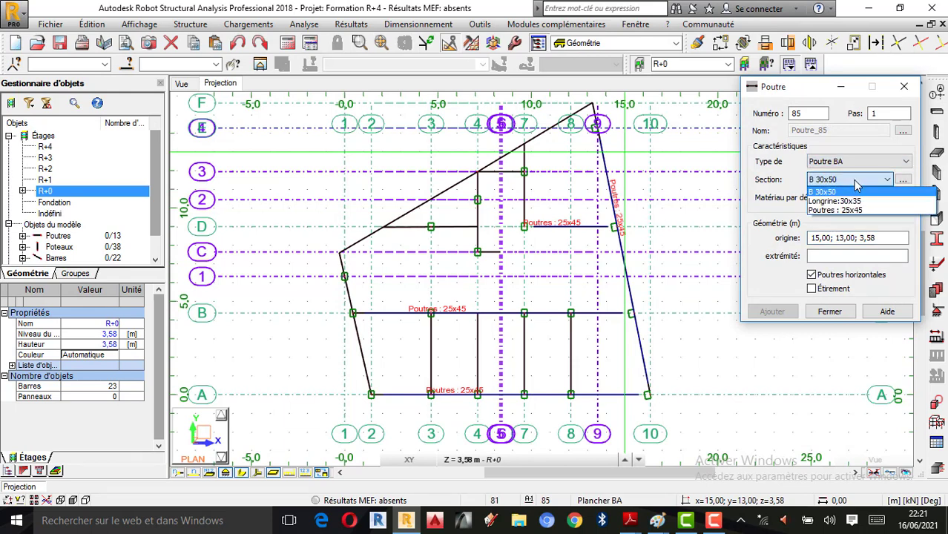
click(854, 212)
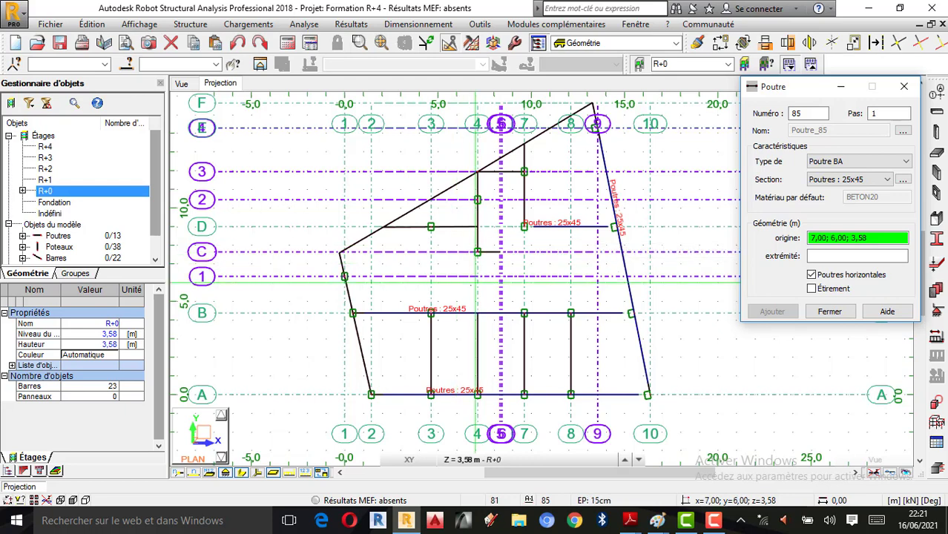
Consult the beam layout, ground-floor and upper-floor plan PDFs in Adobe Reader, and return to Robot Structural Analysis
click(657, 521)
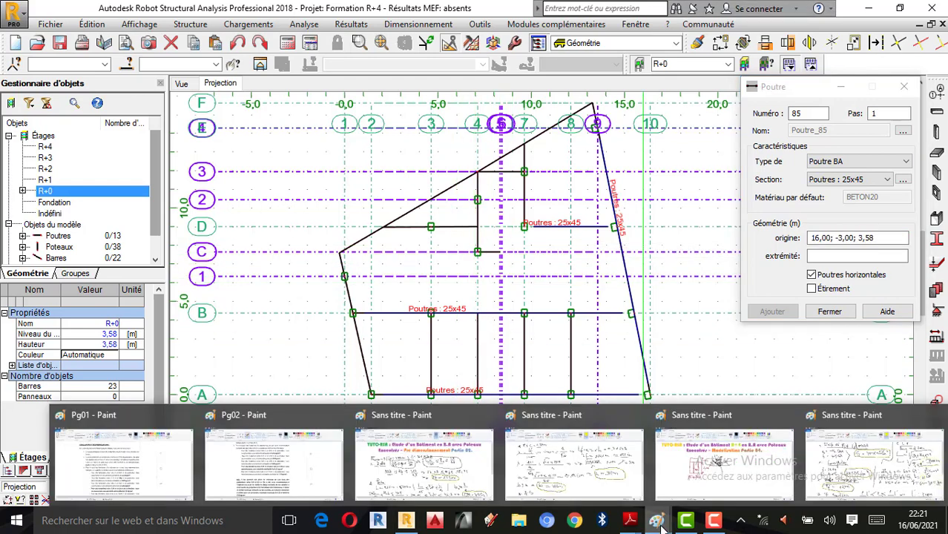
mouse_move(629, 522)
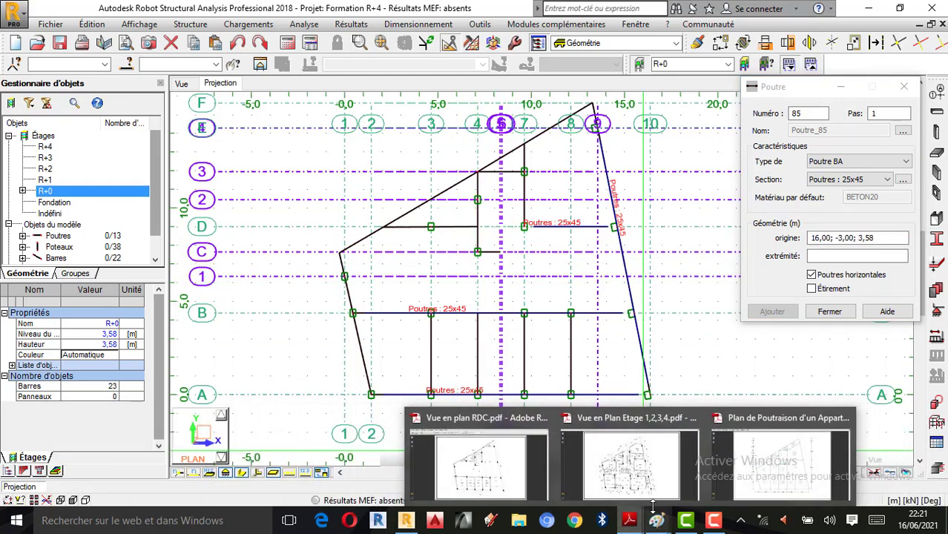
click(781, 477)
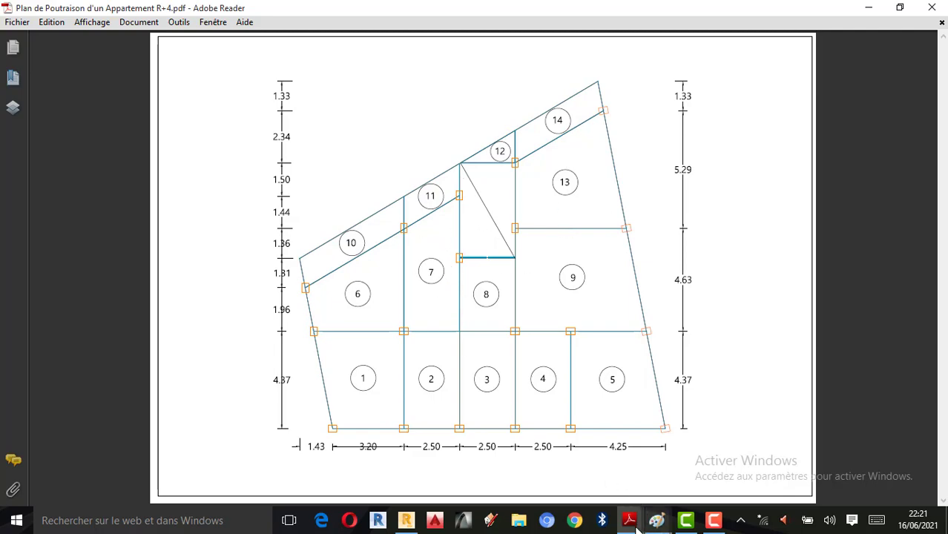
mouse_move(628, 521)
click(498, 461)
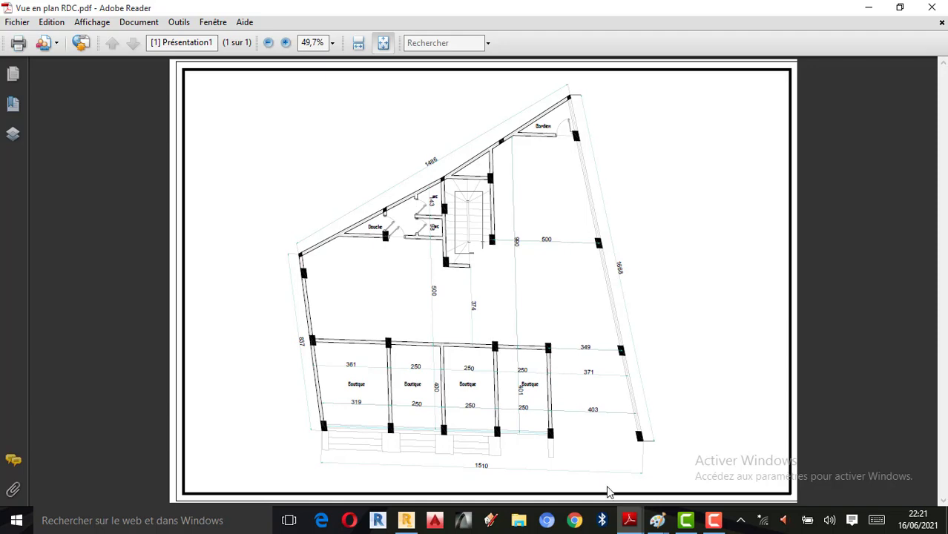
mouse_move(628, 521)
click(667, 467)
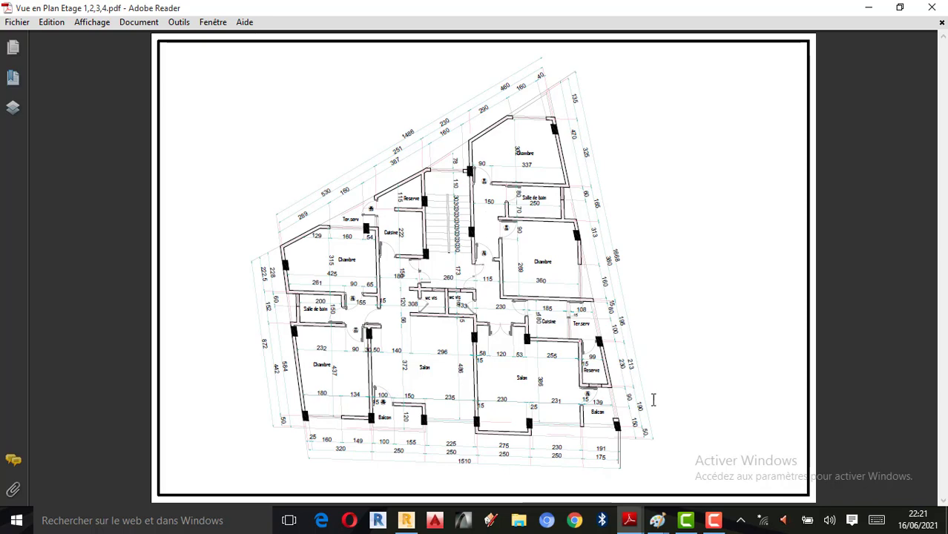
click(405, 521)
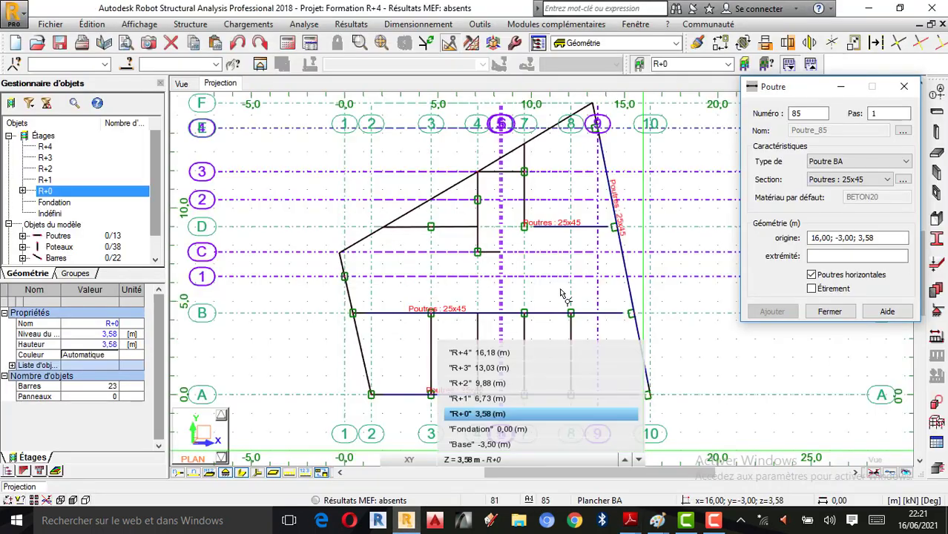
Draw a sloping beam on R+0 from the column at 0,00; 6,33 to the column at 7,13; 10,44
scroll(548, 321, up, 1)
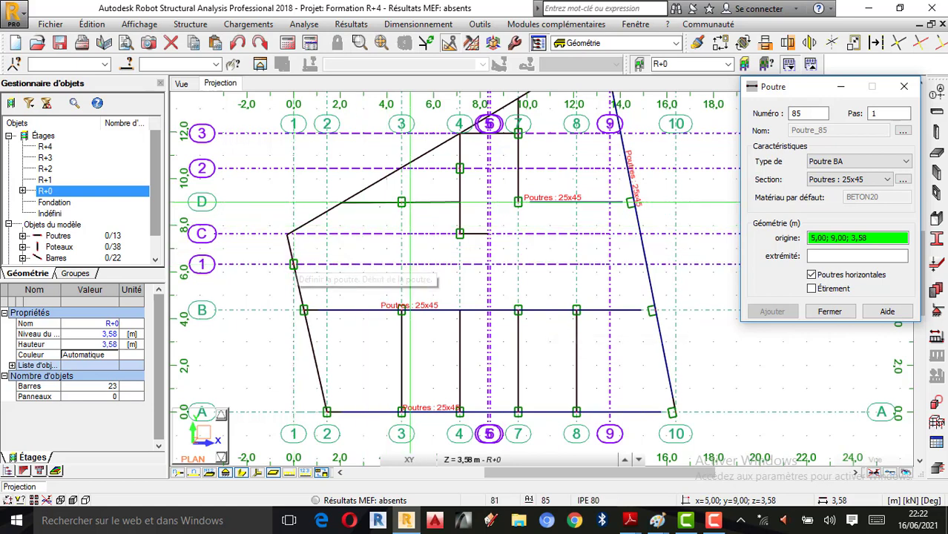
click(294, 263)
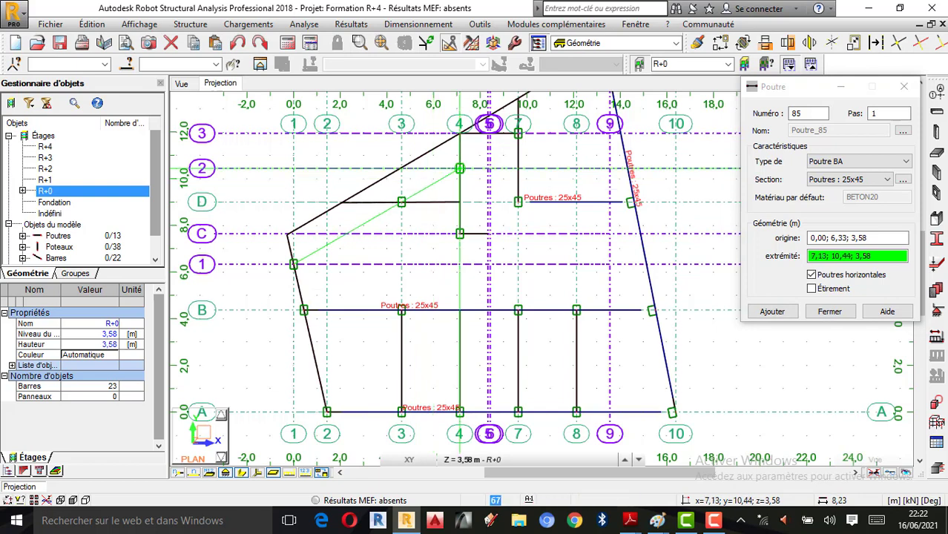
click(460, 168)
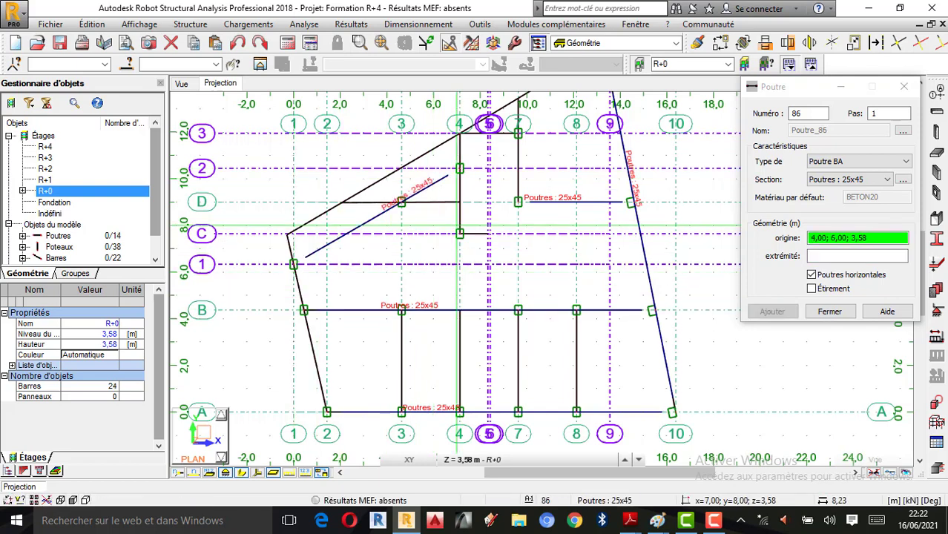
Draw two beams from axis A to the building's sloping edge, about 10.44 m long on axis 3 and 11.94 m on axis 4
scroll(471, 169, up, 1)
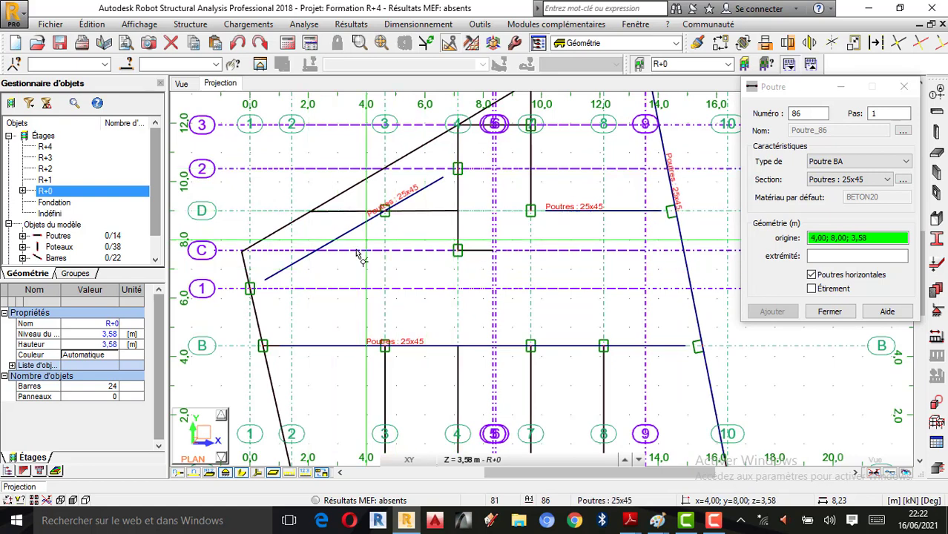
scroll(364, 243, down, 2)
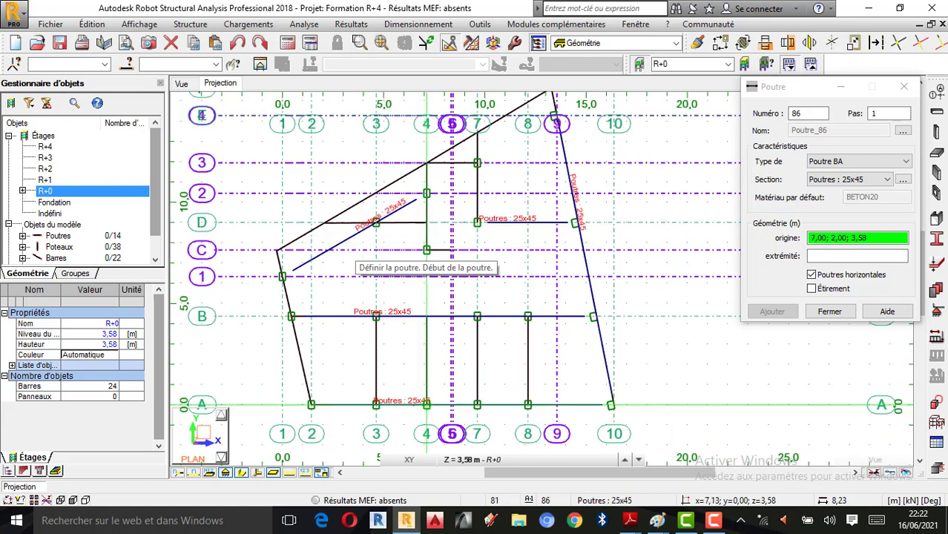
click(376, 404)
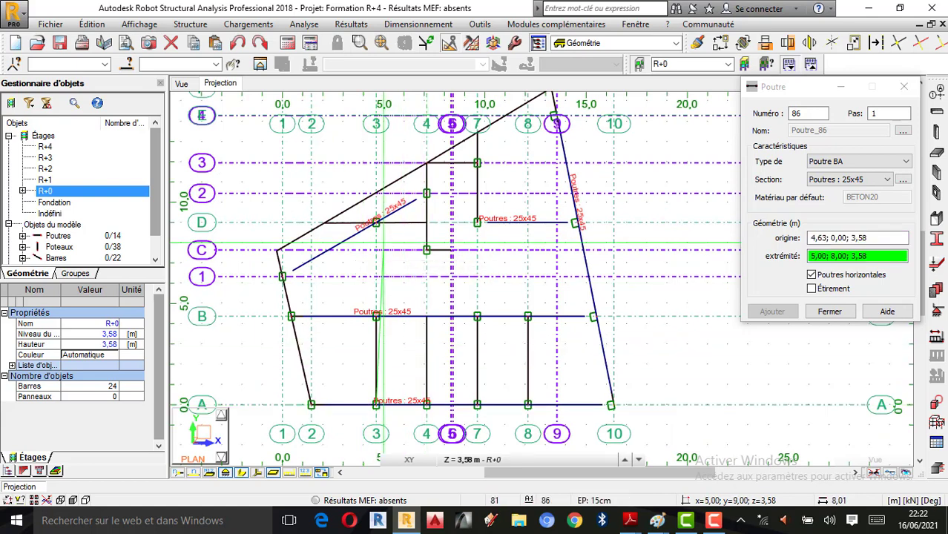
click(375, 223)
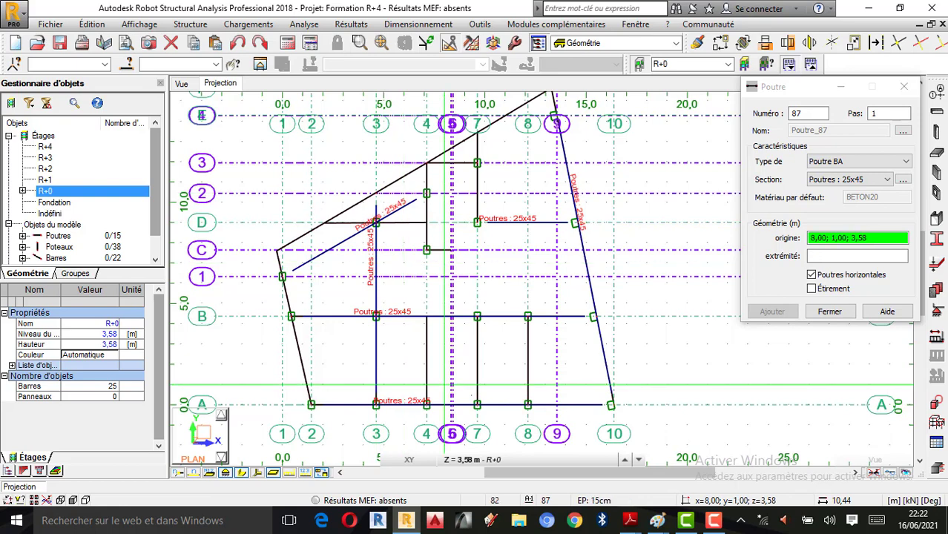
click(426, 404)
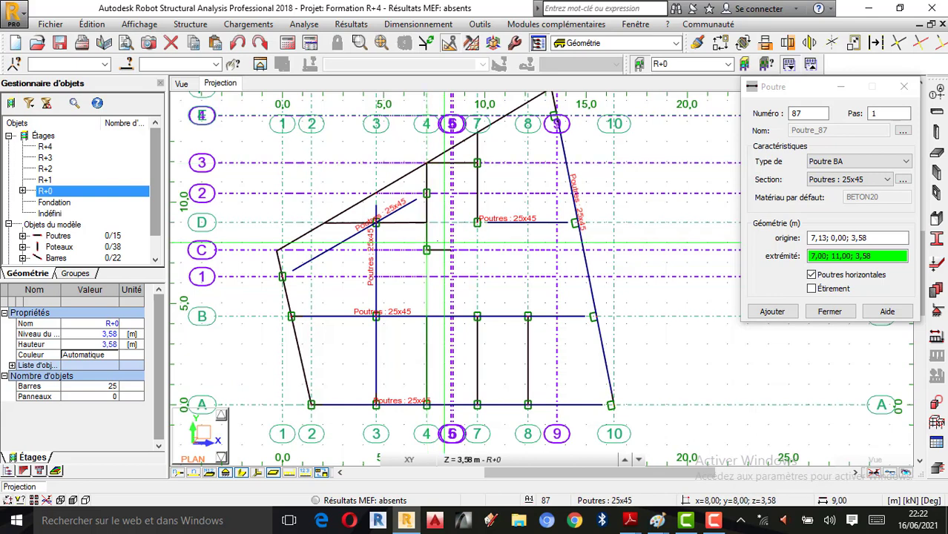
click(426, 162)
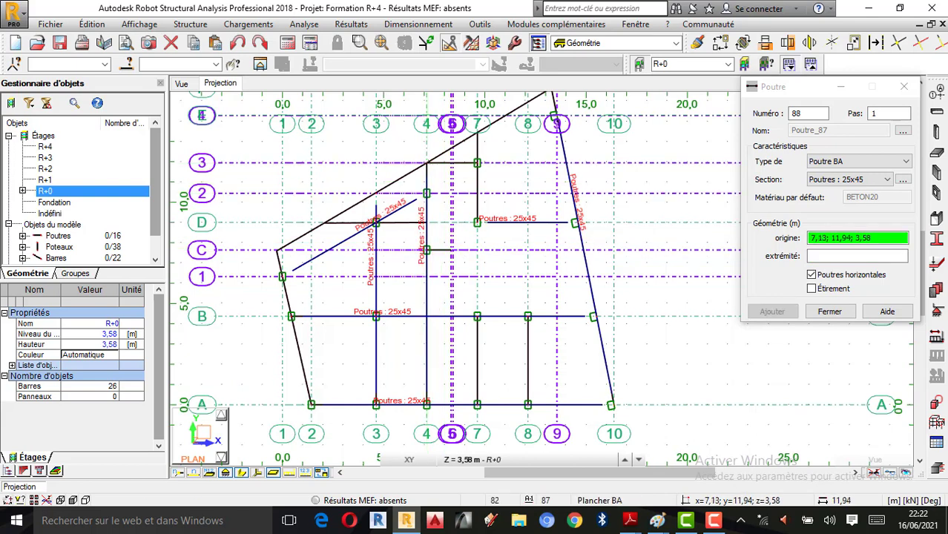
Consult the beam layout plan PDF in Adobe Reader, and return to Robot Structural Analysis
mouse_move(626, 525)
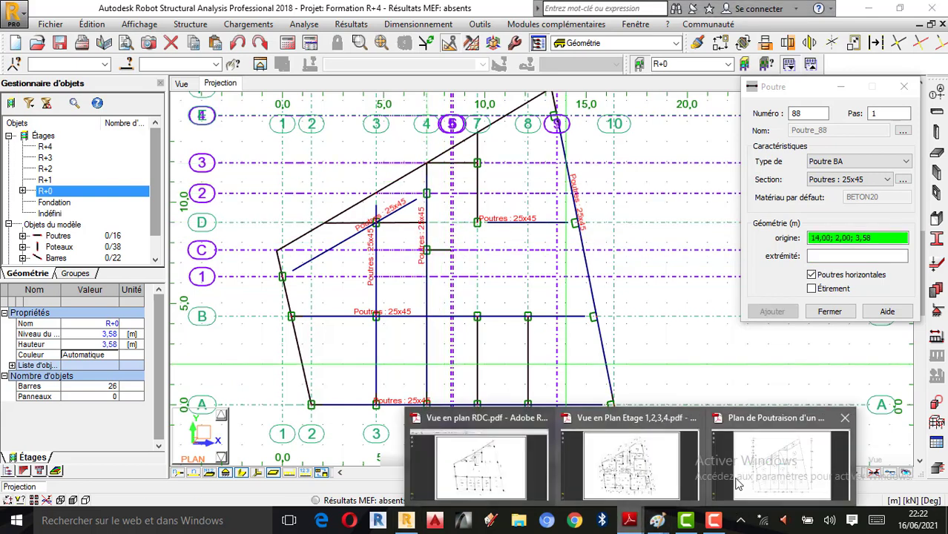
click(761, 473)
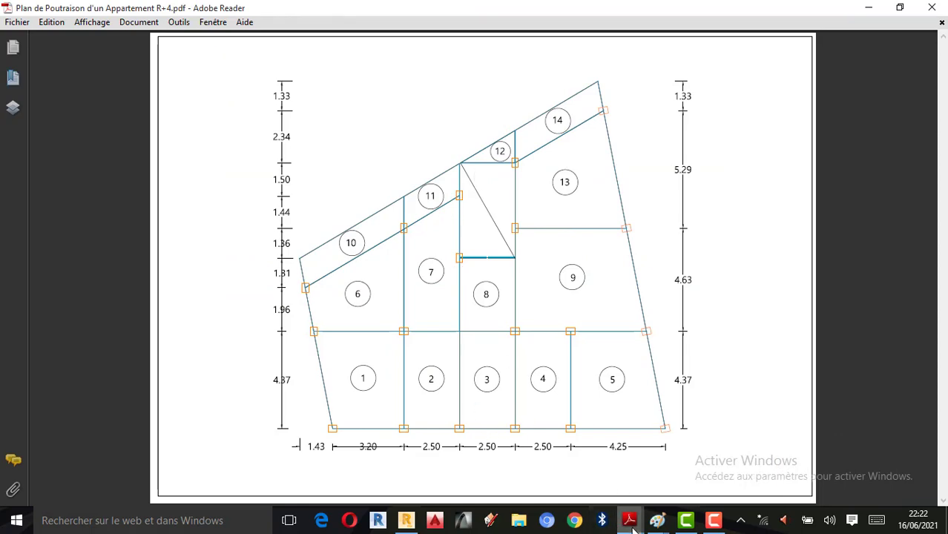
click(408, 522)
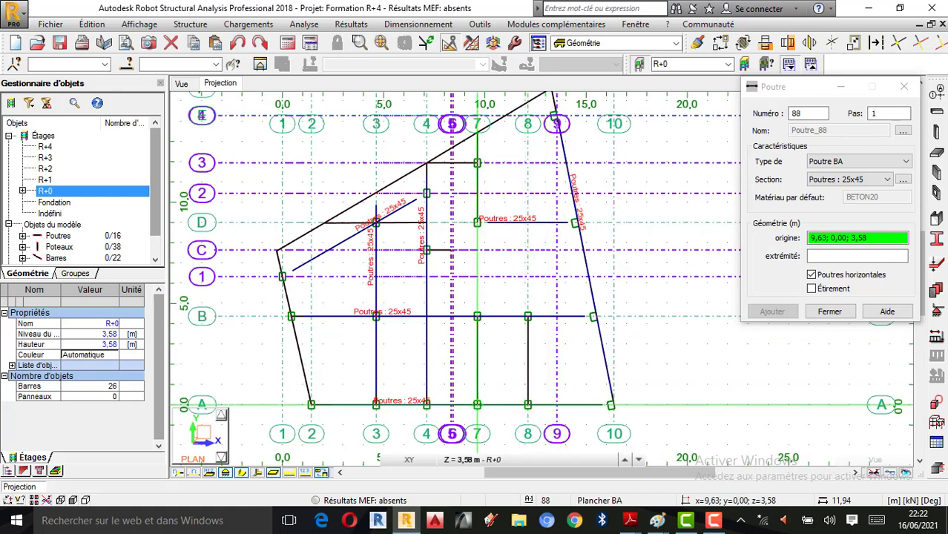
Draw two beams from axis A, about 13.44 m long on axis 7 up to the sloping edge and 9.00 m on axis 8 to axis D
click(477, 404)
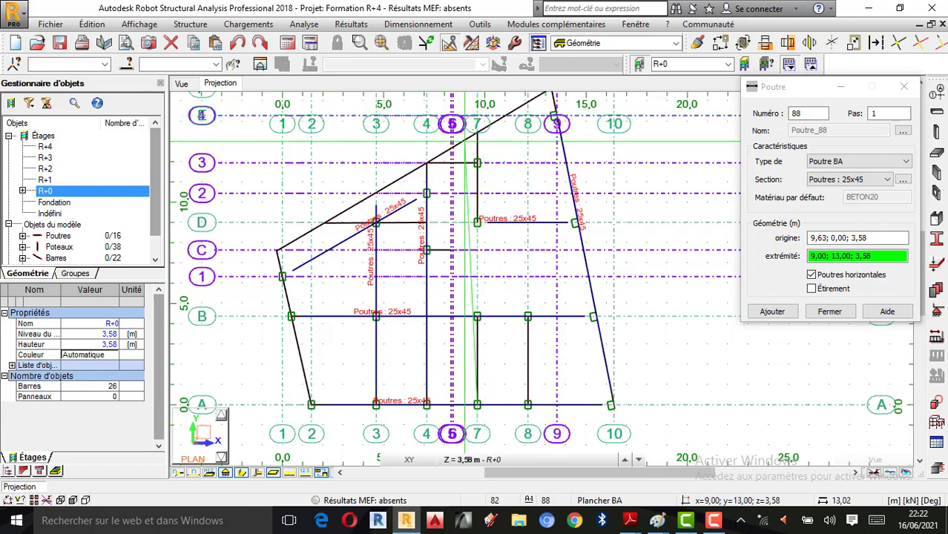
click(476, 132)
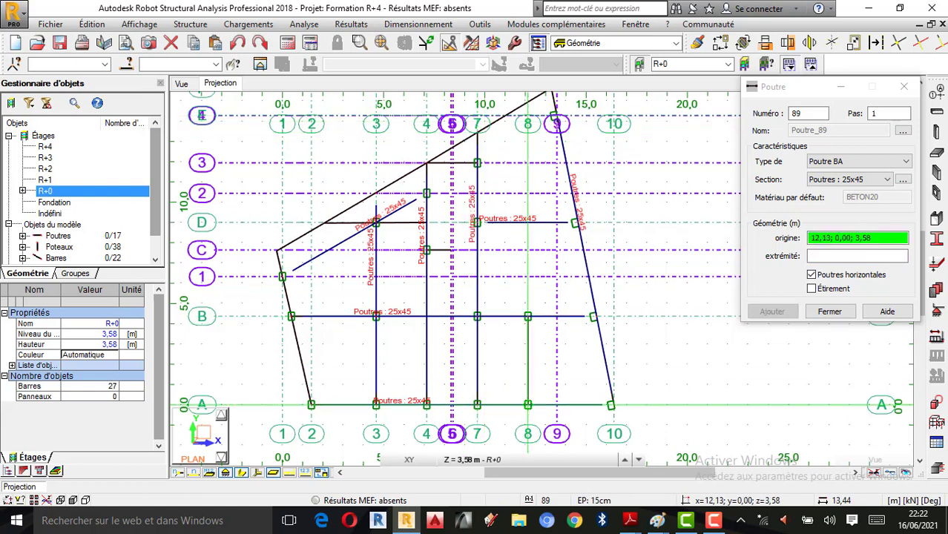
click(527, 404)
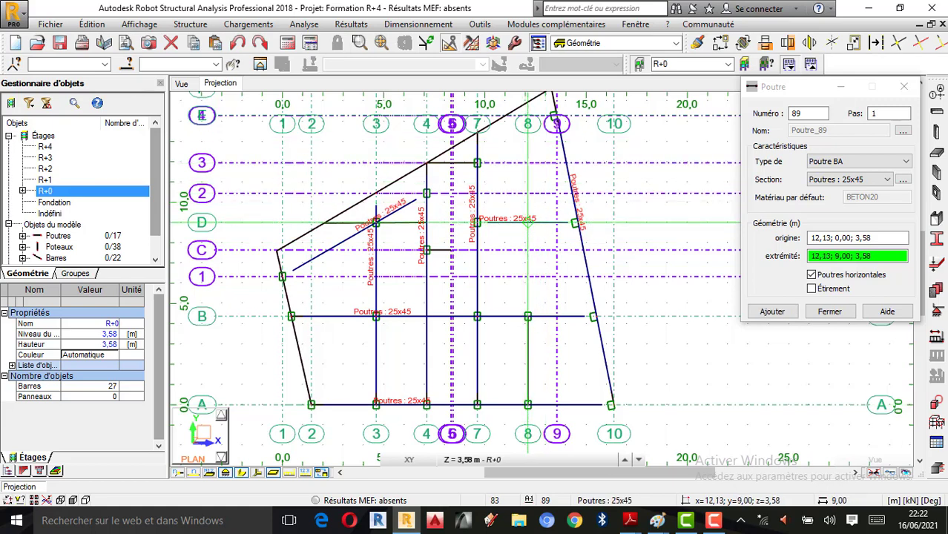
click(527, 222)
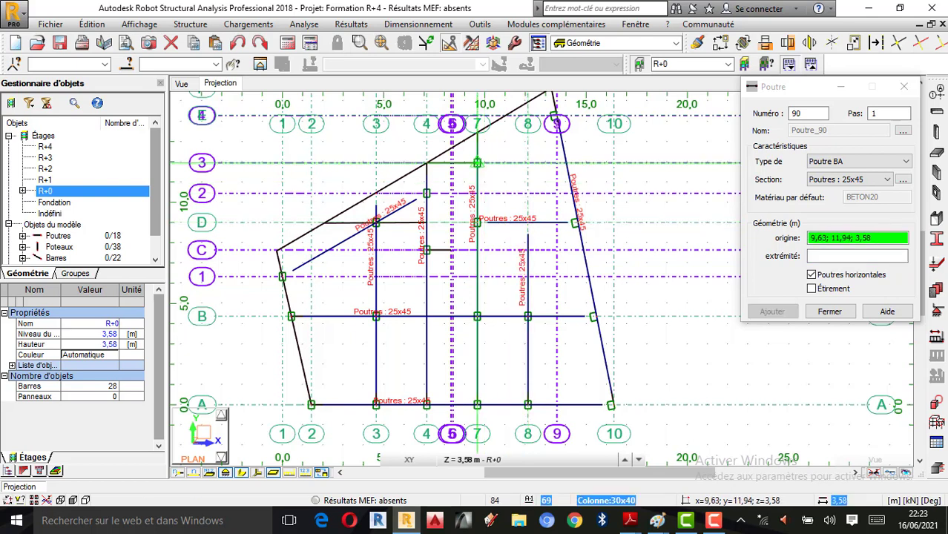
Draw a sloping beam from the column at 9,63; 11,94 to the column at 13,56; 14,29
scroll(416, 228, down, 1)
scroll(495, 144, up, 1)
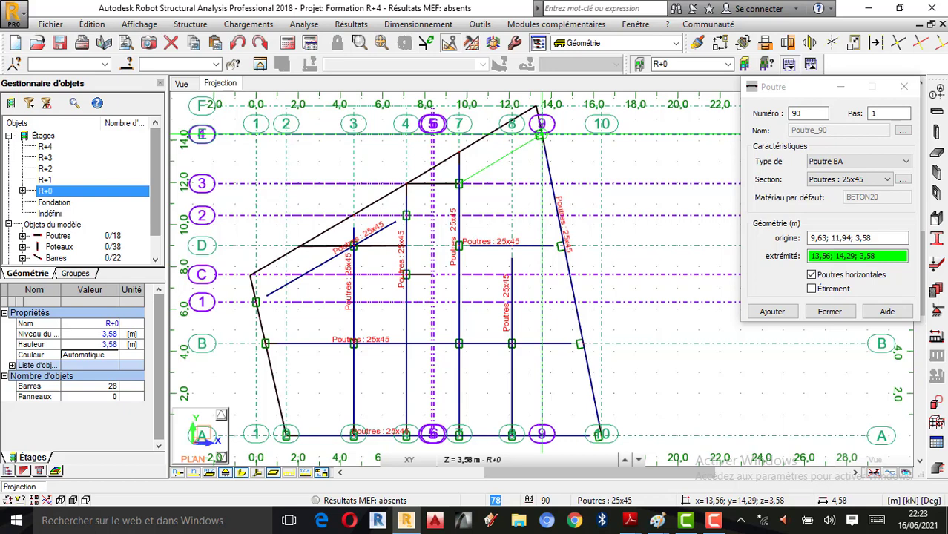
click(541, 134)
scroll(405, 215, up, 1)
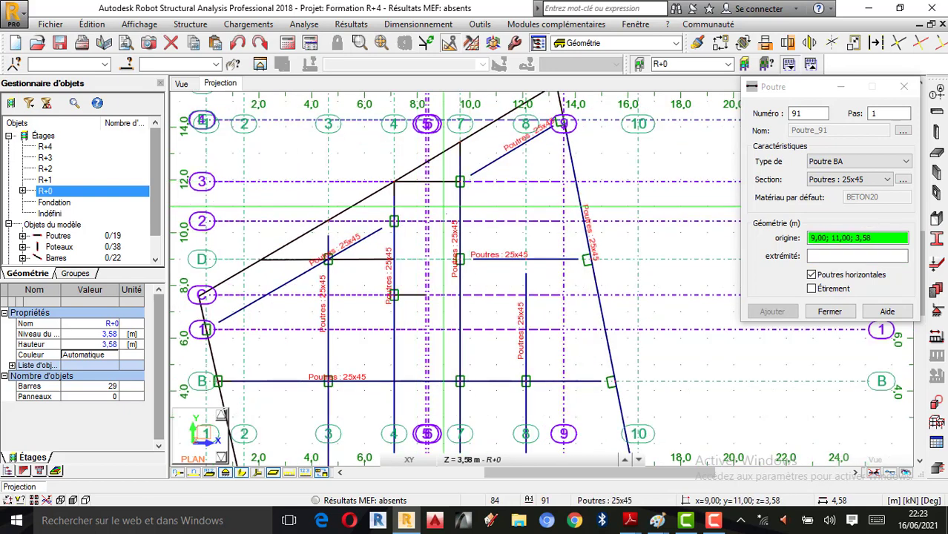
Draw a beam on axis 8 from 12,13; 9,00 to the sloping beam at 12,13; 13,43
click(525, 260)
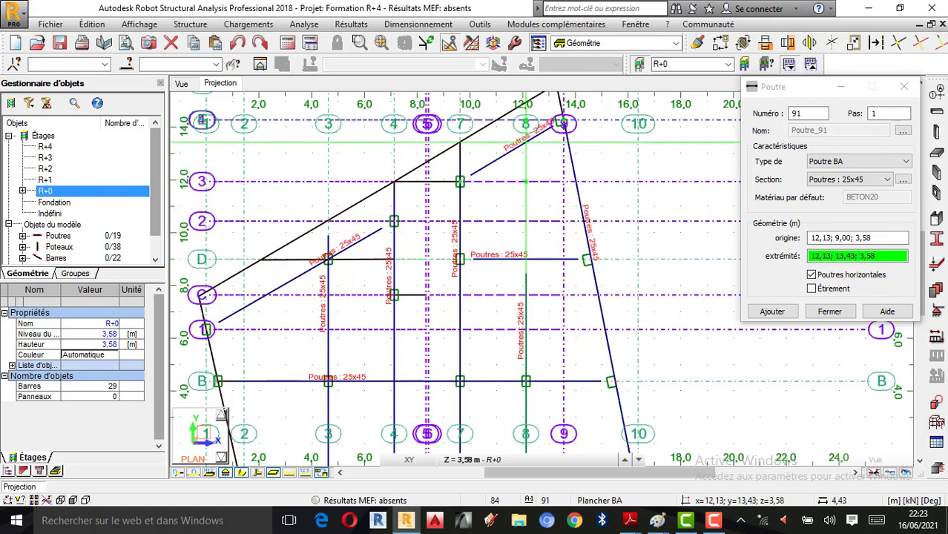
click(525, 144)
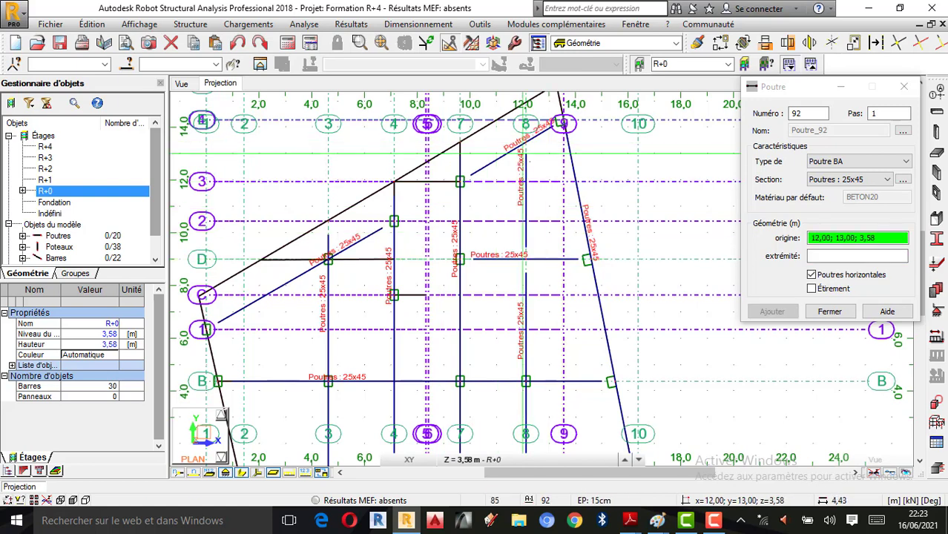
scroll(528, 225, down, 1)
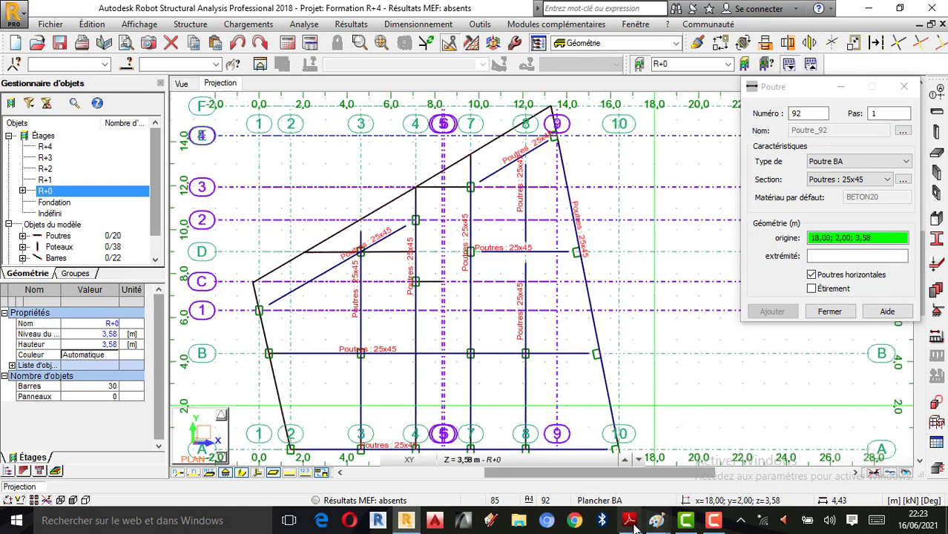
Check the beam layout plan PDF in Adobe Reader again, and switch back to Robot Structural Analysis
mouse_move(632, 523)
click(775, 453)
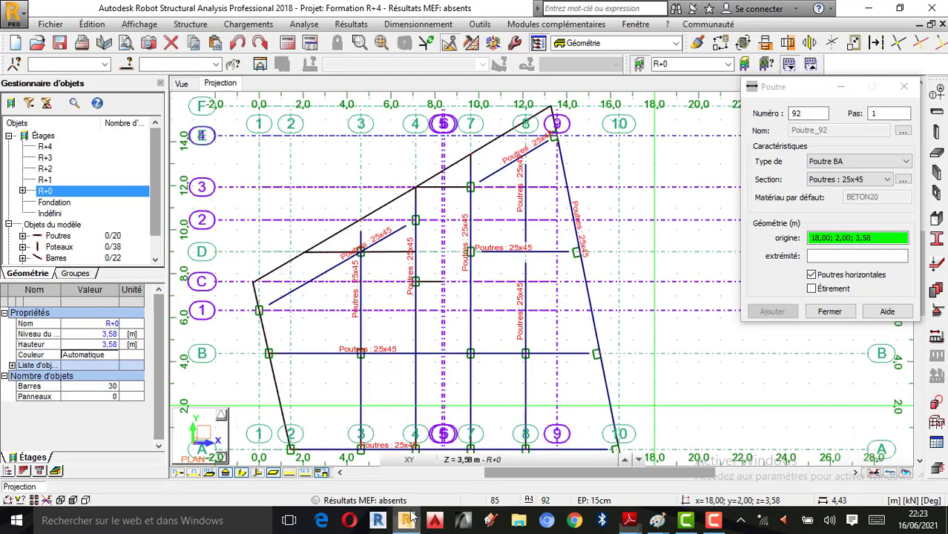
click(405, 520)
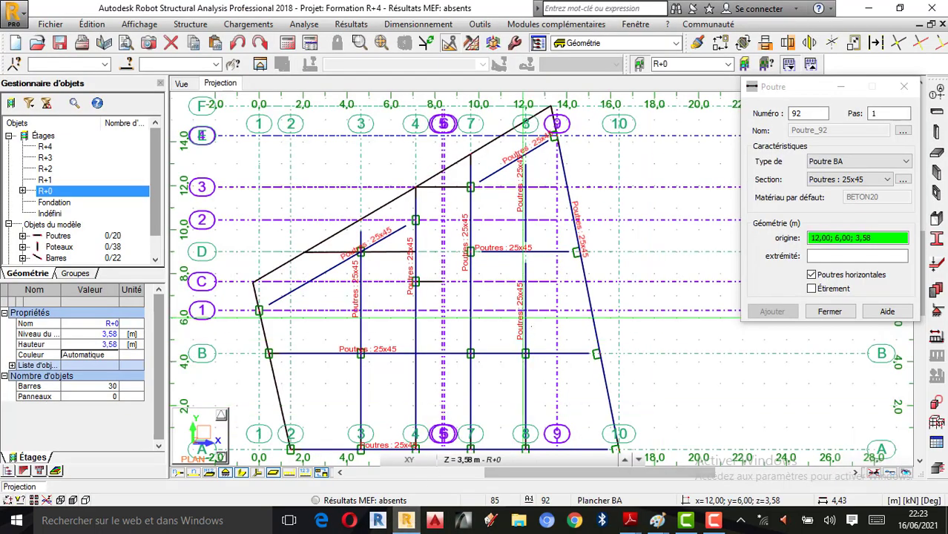
Inspect the beams drawn on R+0 in the 3D view, and return to the plan projection
scroll(519, 235, up, 2)
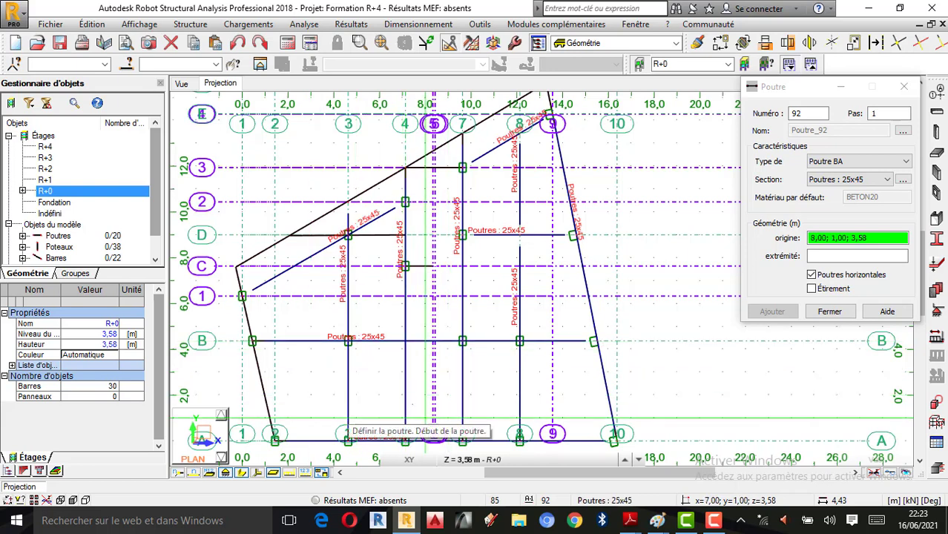
click(181, 83)
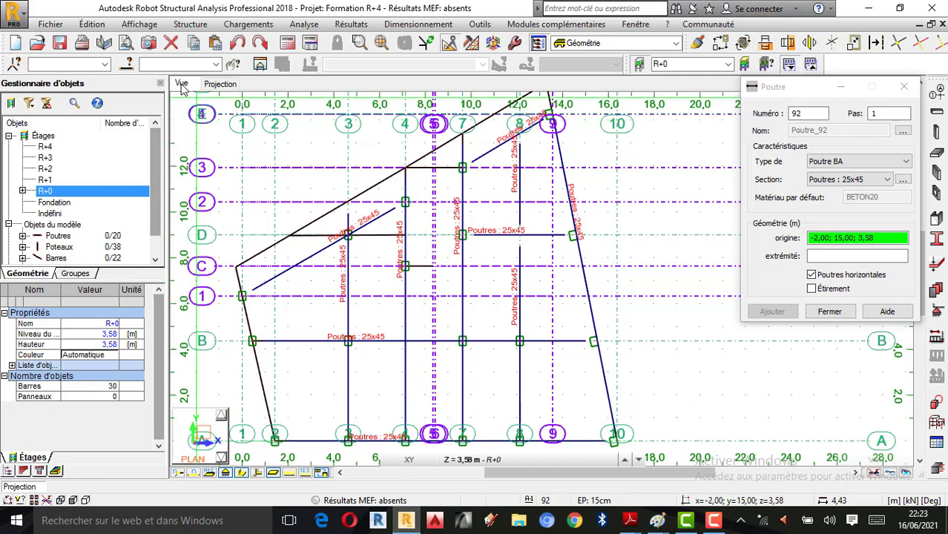
scroll(395, 270, down, 2)
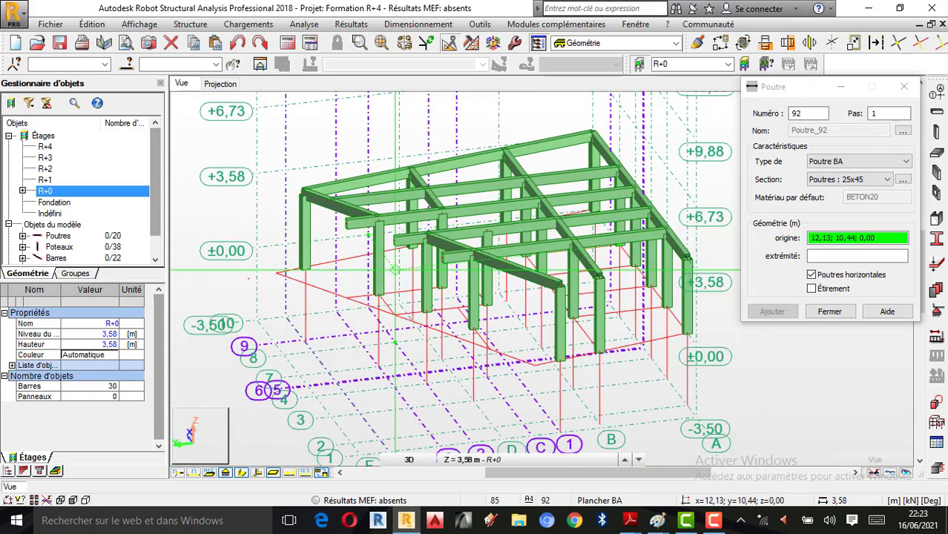
click(220, 84)
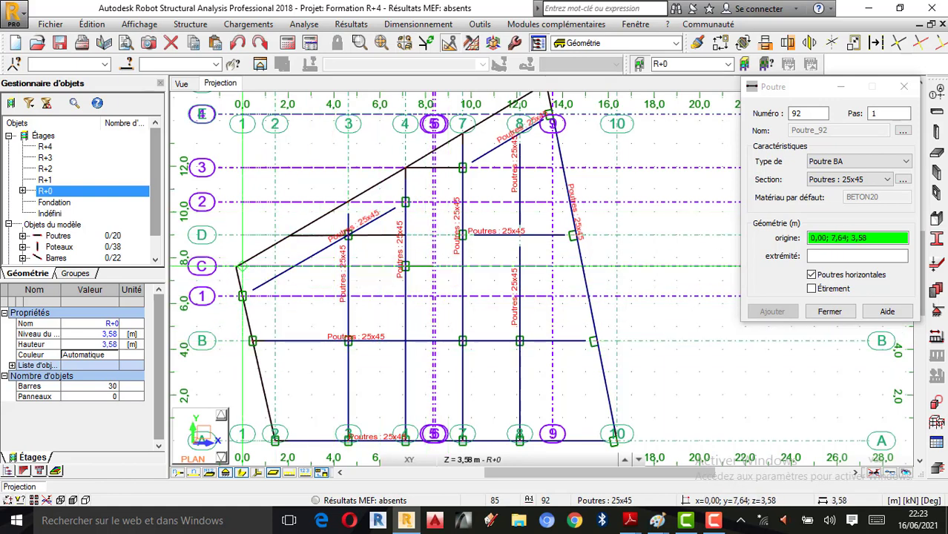
scroll(343, 277, down, 2)
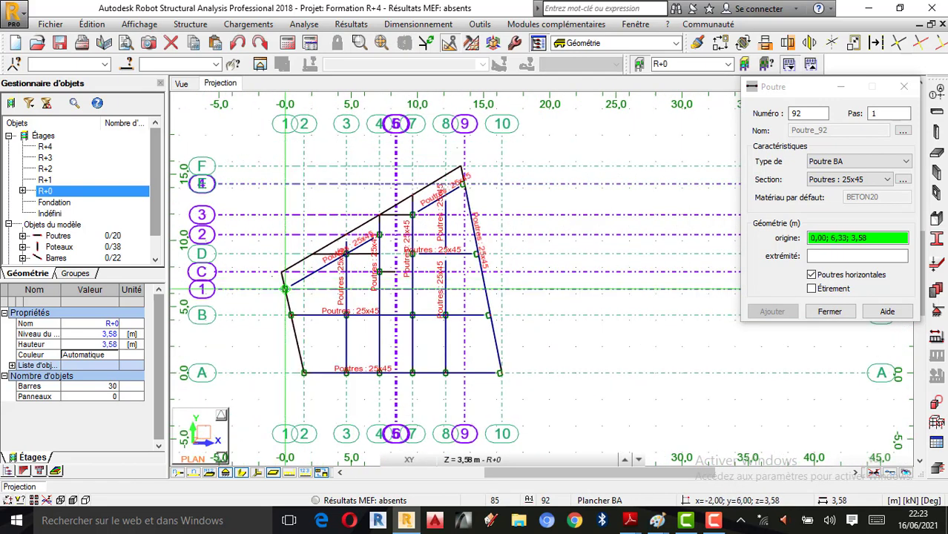
Draw the sloping edge beam from the building corner at 13,28; 15,64 to the opposite corner at -0,29; 7,59
scroll(445, 165, up, 4)
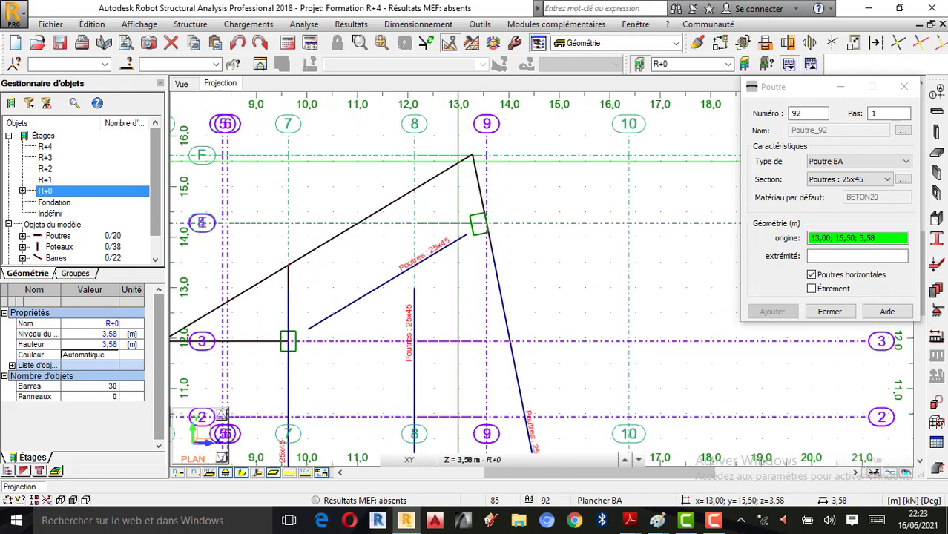
scroll(471, 156, up, 1)
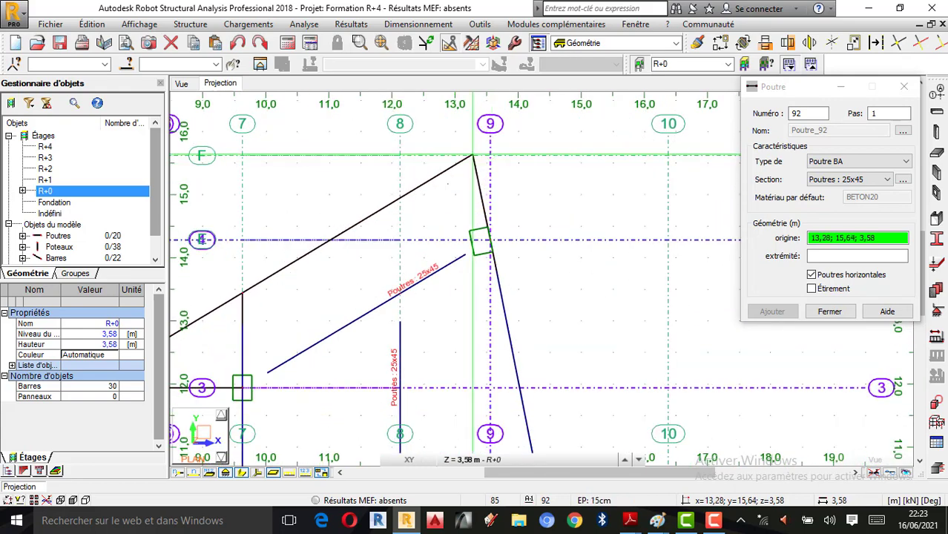
click(473, 156)
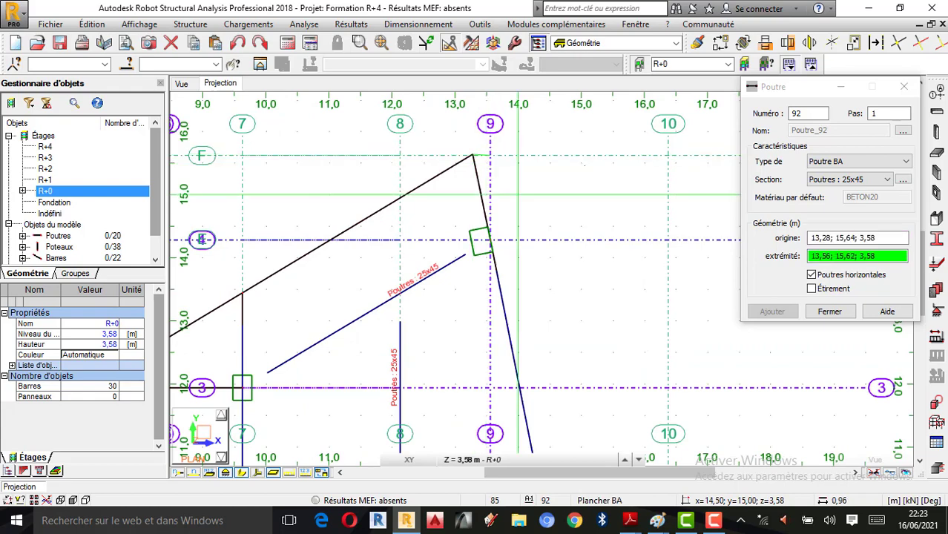
scroll(482, 163, down, 4)
scroll(290, 310, up, 3)
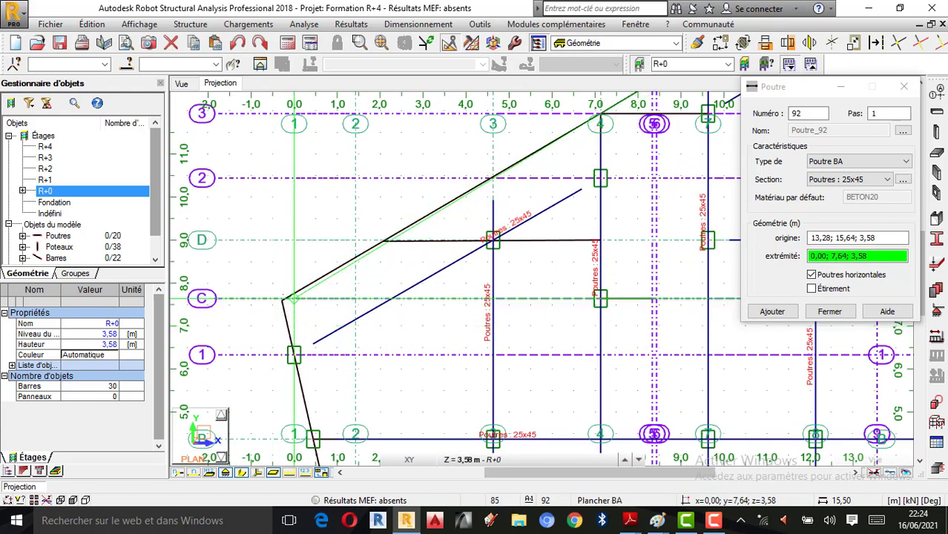
scroll(293, 297, up, 3)
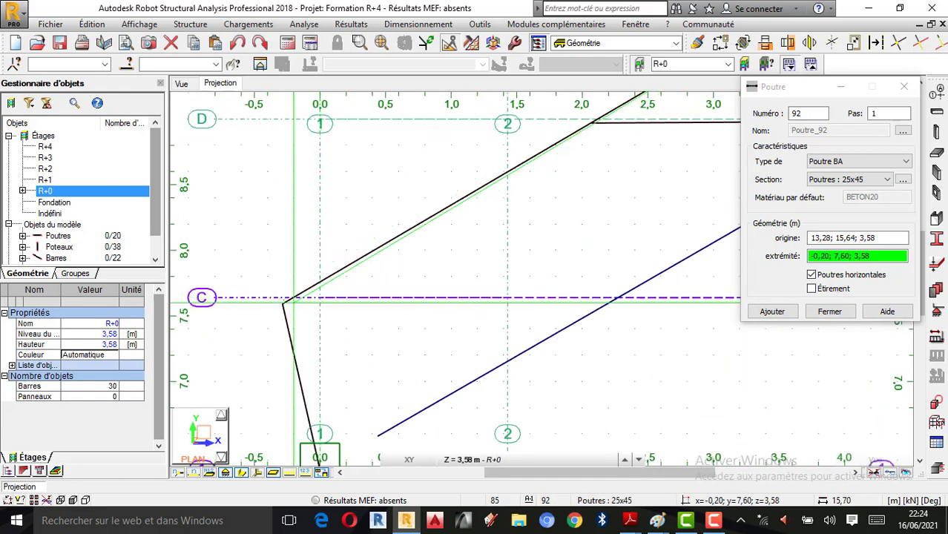
click(283, 301)
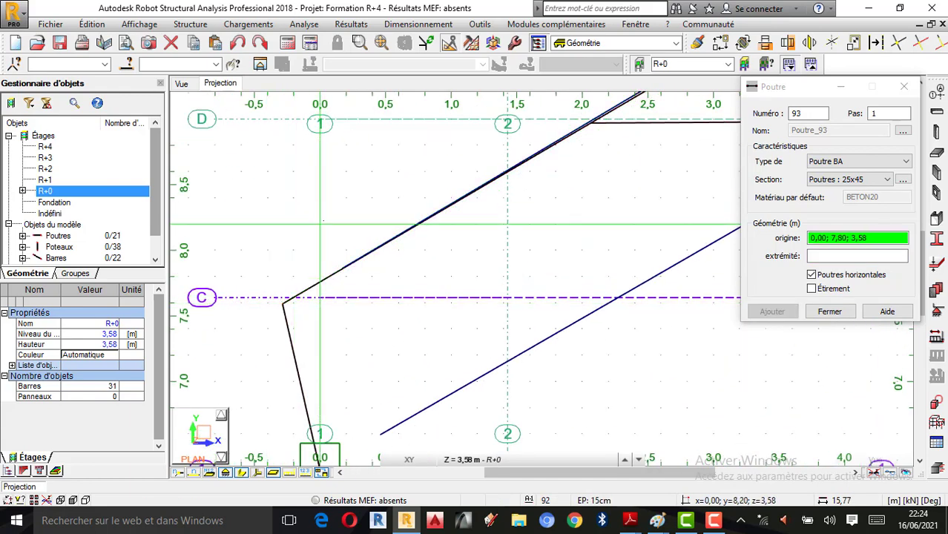
Draw the edge beam from the corner at -0,29; 7,59 to the column at 1,43; 0,00 on axis A
scroll(321, 208, down, 4)
scroll(321, 209, down, 3)
scroll(324, 209, up, 3)
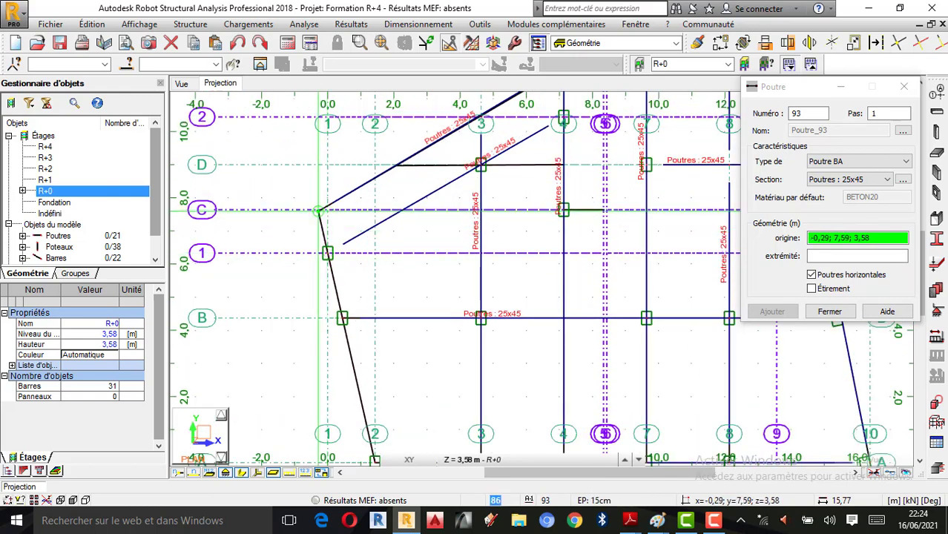
click(319, 211)
scroll(349, 326, down, 3)
scroll(358, 342, up, 4)
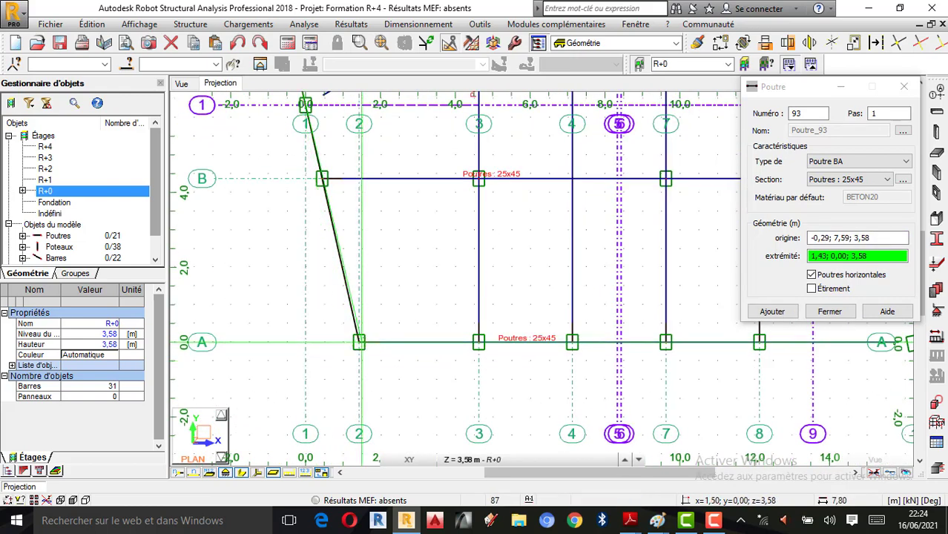
click(359, 342)
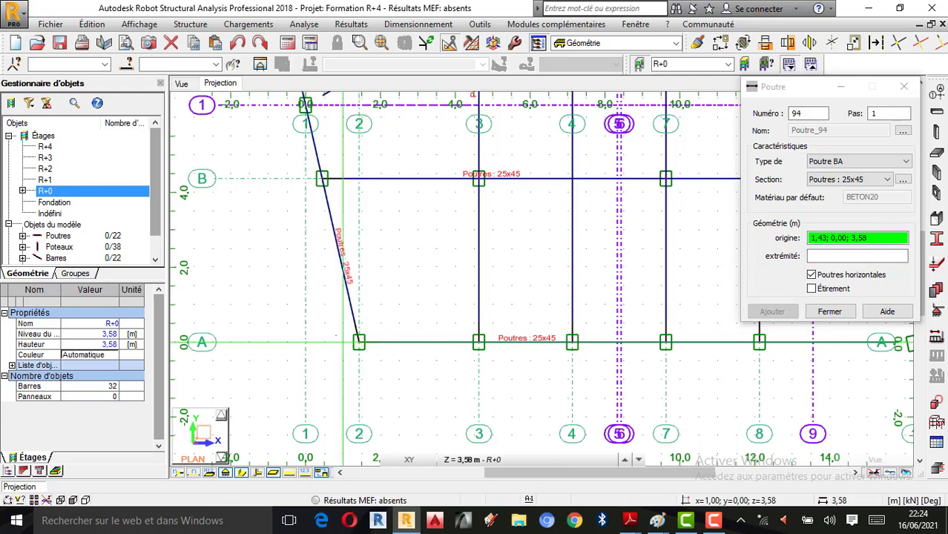
Examine the R+0 beam plan, comparing the long sloping edge beam with the outline near axes 4 and 7
scroll(342, 342, down, 2)
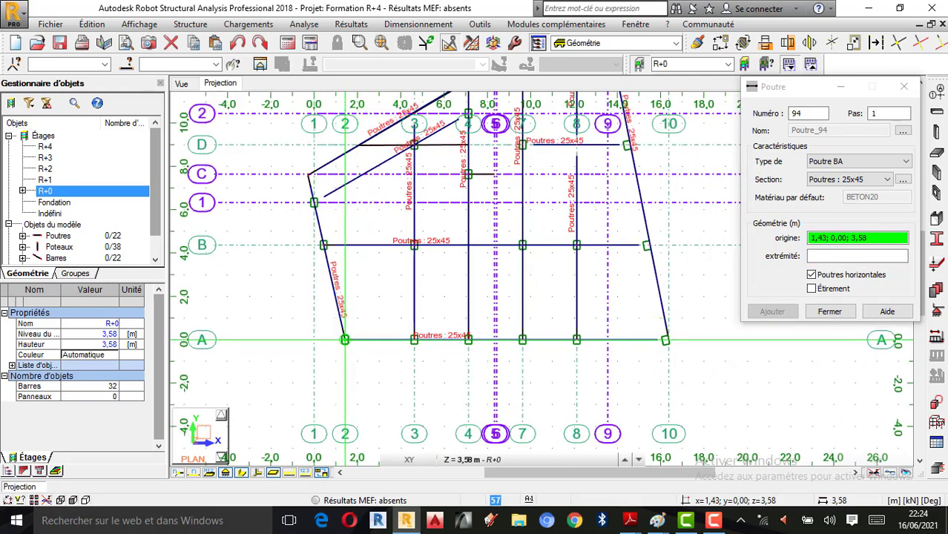
click(668, 339)
scroll(450, 373, down, 3)
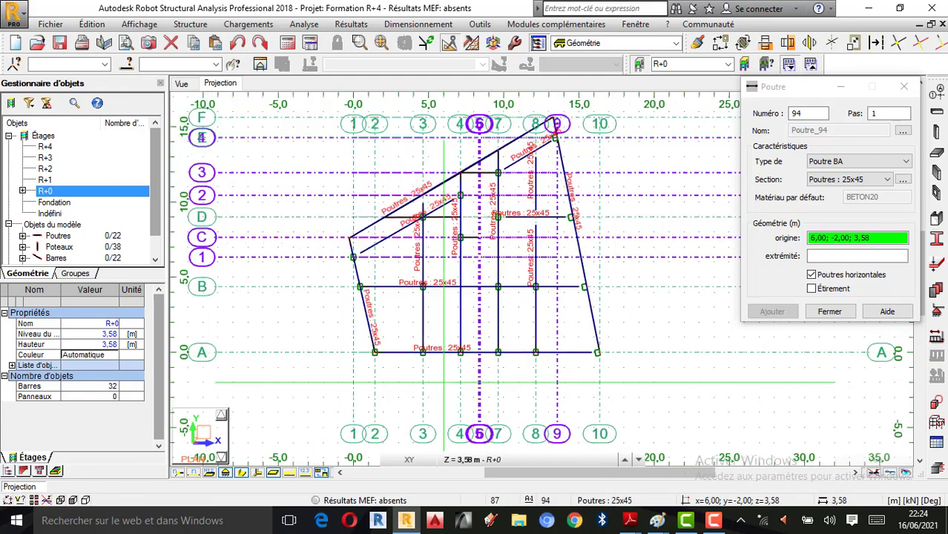
scroll(546, 204, up, 2)
scroll(565, 209, up, 2)
scroll(569, 255, down, 1)
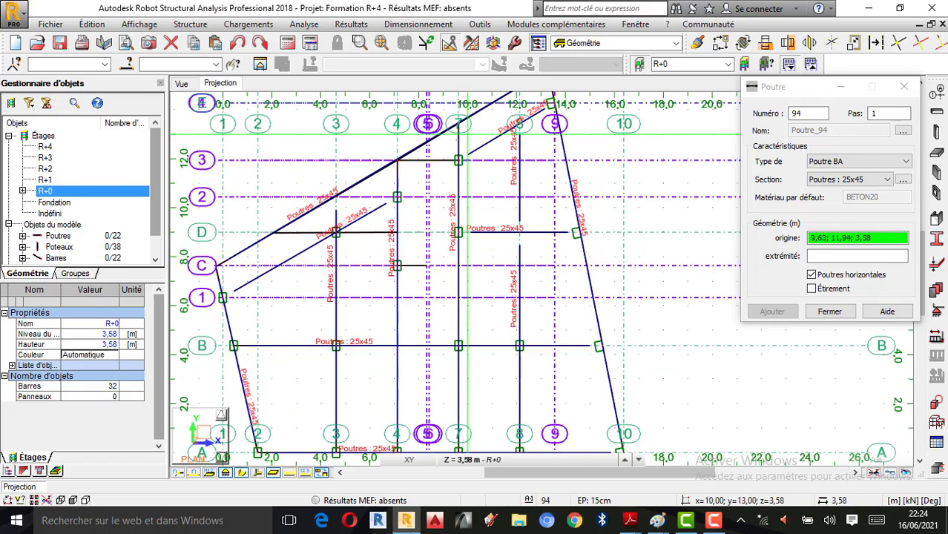
scroll(429, 133, up, 5)
scroll(396, 132, down, 3)
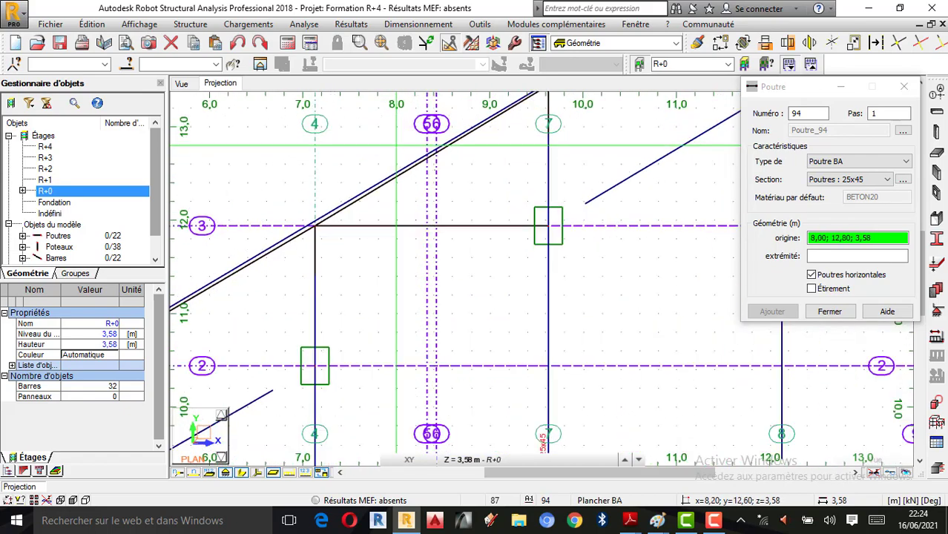
scroll(489, 175, down, 2)
scroll(465, 195, up, 4)
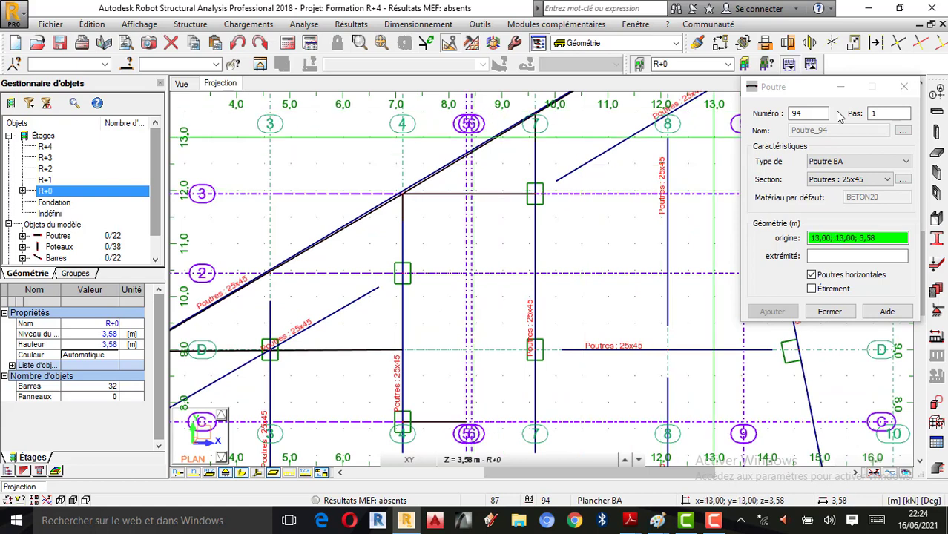
Leave beam input and delete the long sloping edge beam that misses the outline near axis 4
click(904, 87)
scroll(406, 206, up, 1)
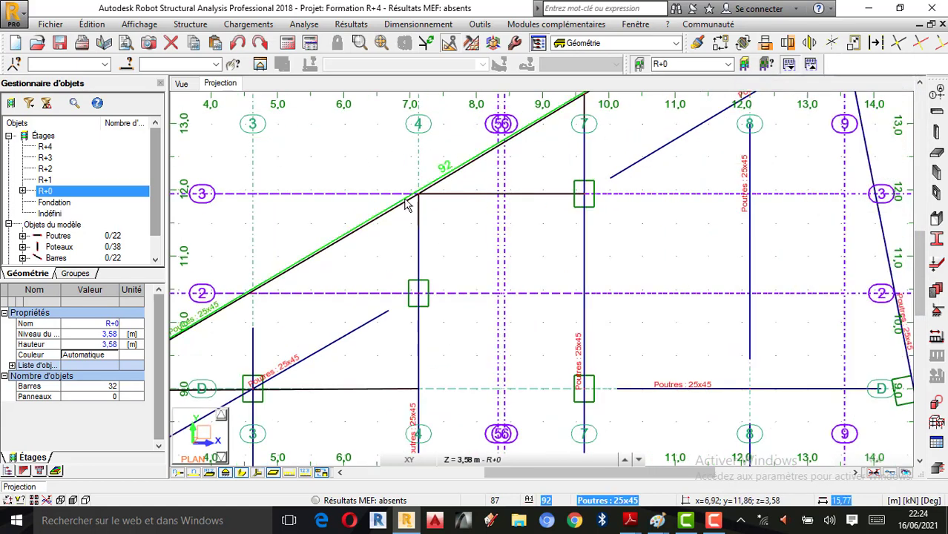
click(406, 206)
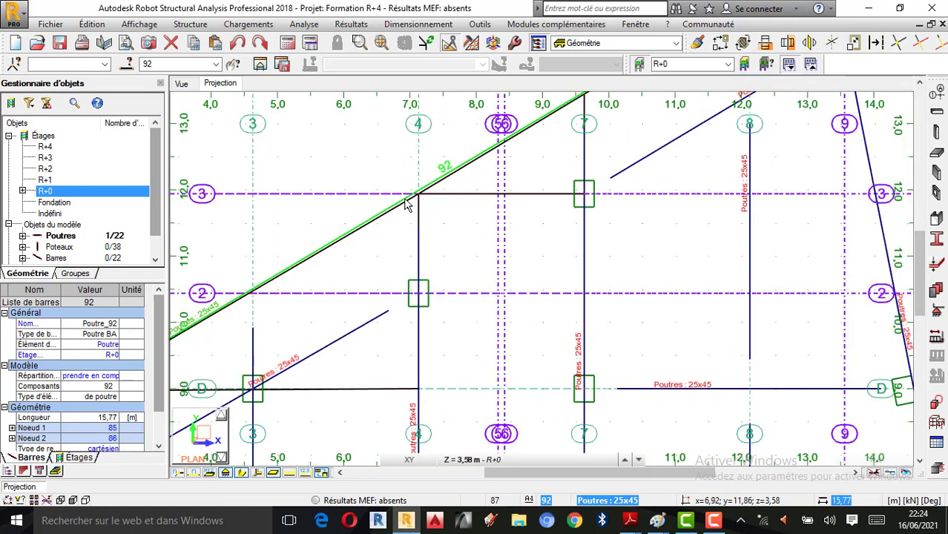
key(Delete)
scroll(441, 204, down, 4)
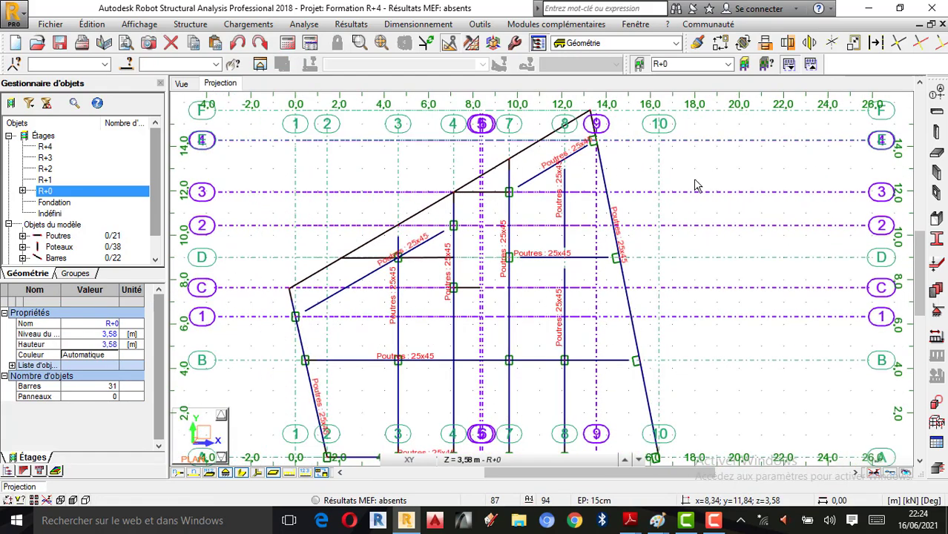
Draw a 25x45 sloping edge beam from the corner at -0,29; 7,59 to the intersection of axes 4 and 3 at 7,13; 11,94
click(937, 112)
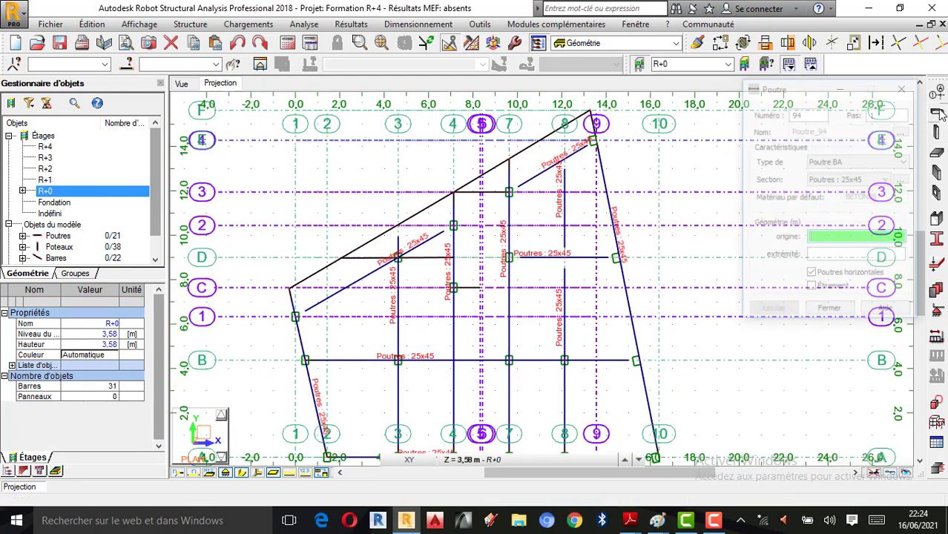
scroll(536, 227, up, 2)
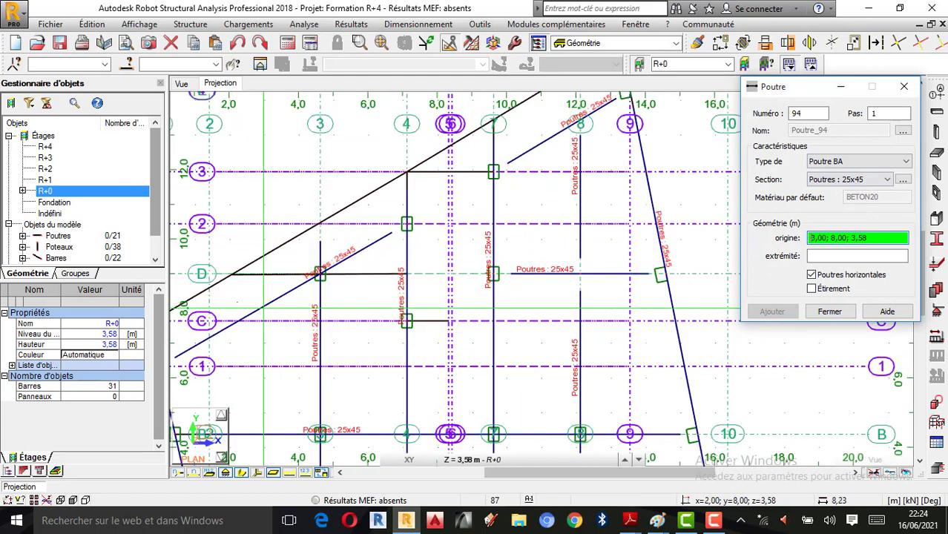
scroll(486, 275, down, 2)
scroll(259, 306, up, 2)
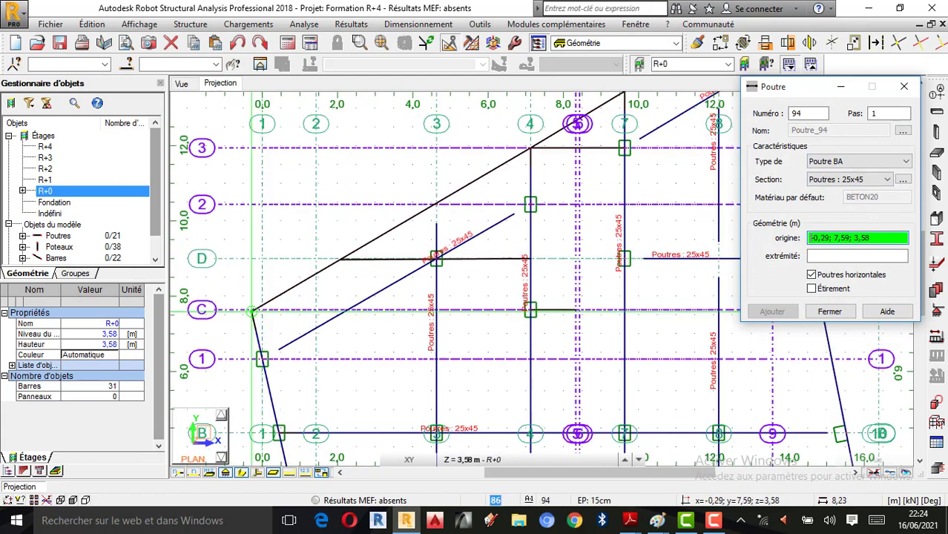
click(252, 310)
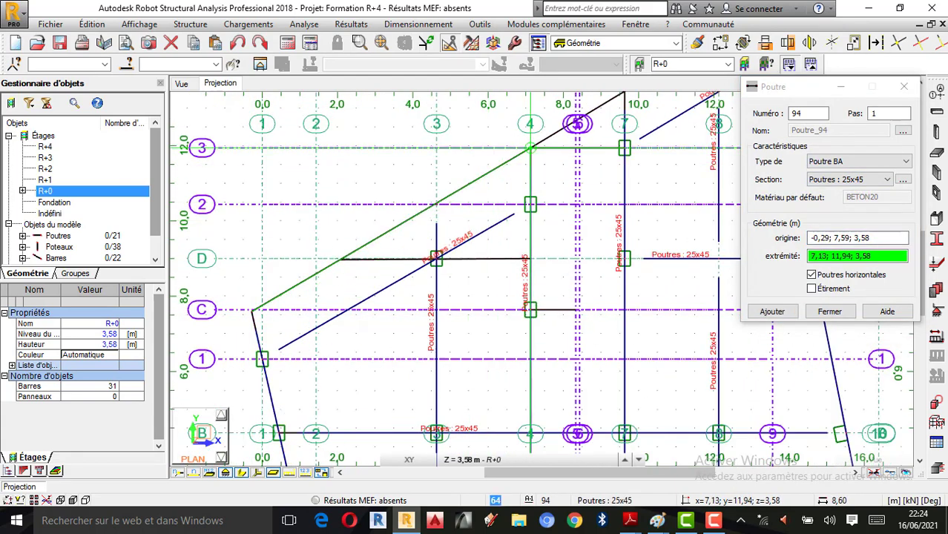
click(531, 148)
scroll(294, 277, down, 2)
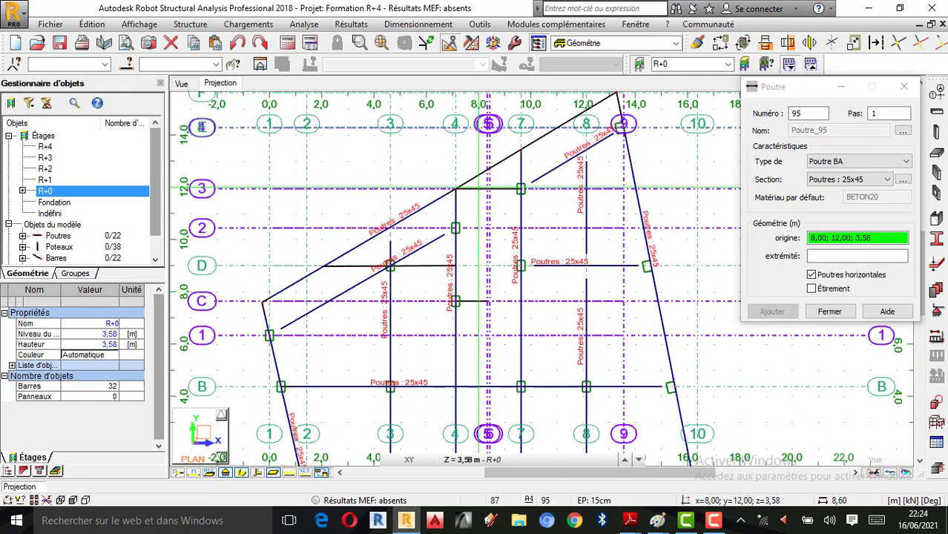
Continue the sloping edge with a 25x45 beam from 7,13; 11,94 to the building corner at 13,28; 15,64
scroll(516, 186, up, 2)
click(422, 191)
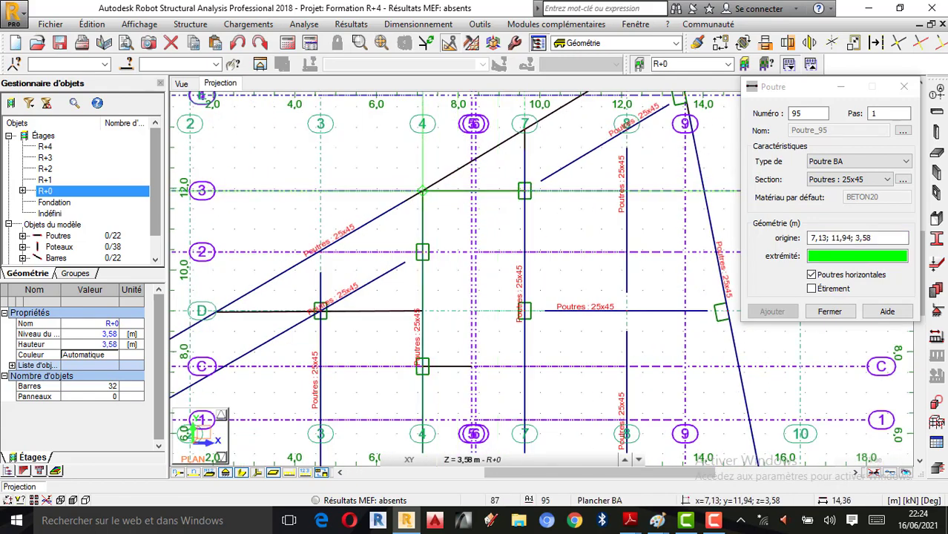
scroll(519, 133, down, 2)
scroll(532, 137, up, 2)
scroll(532, 139, up, 1)
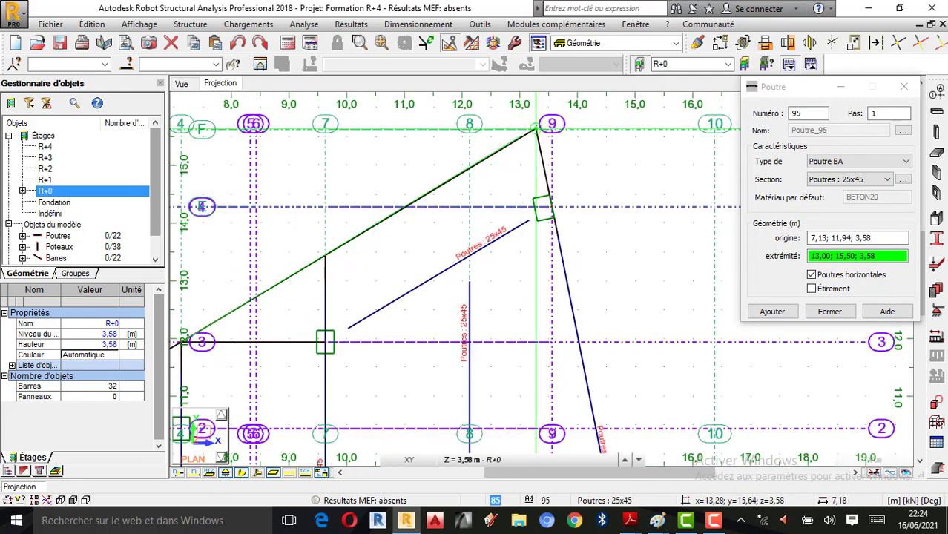
click(535, 129)
scroll(535, 129, down, 4)
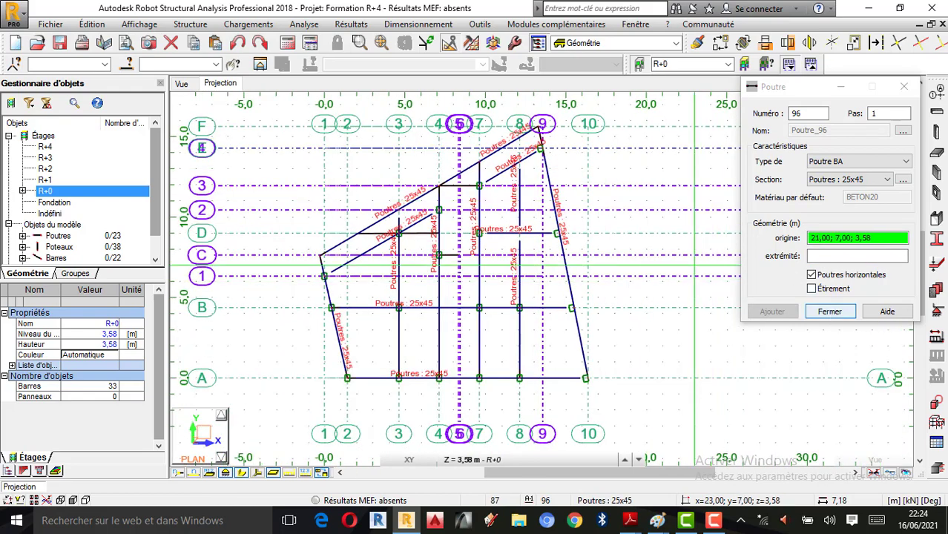
Inspect the two new sloping edge beams in the 3D view by rotating the model, and return to the plan projection
click(182, 85)
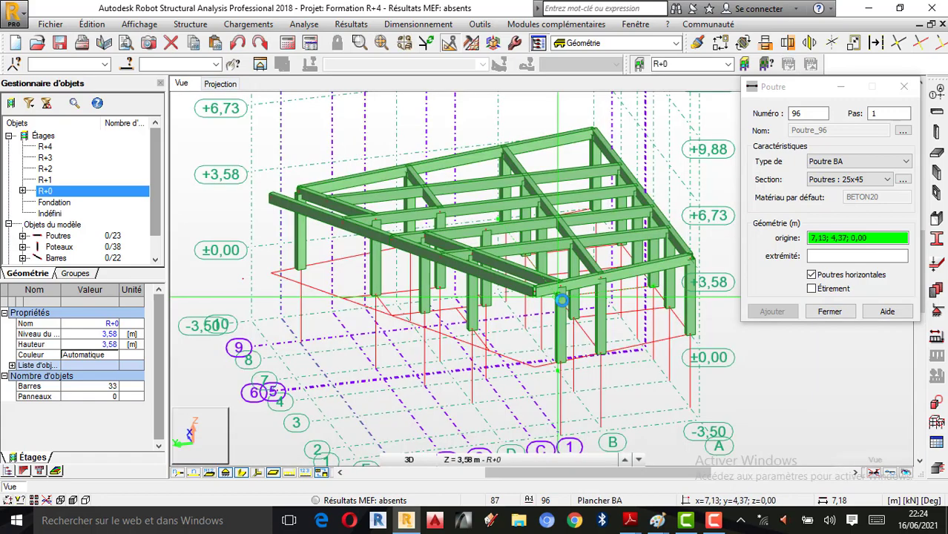
scroll(473, 272, up, 2)
scroll(371, 157, down, 2)
right_click(279, 103)
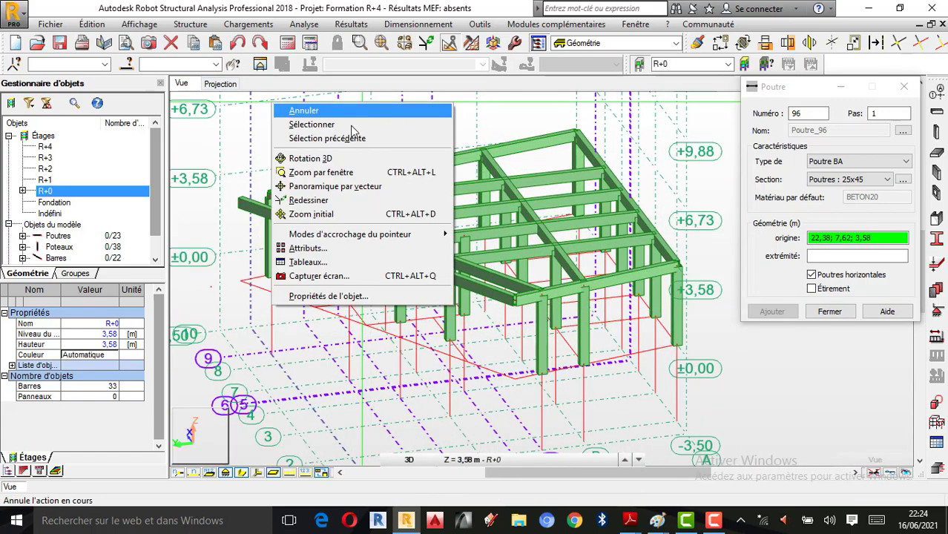
click(330, 158)
drag(319, 178, 531, 261)
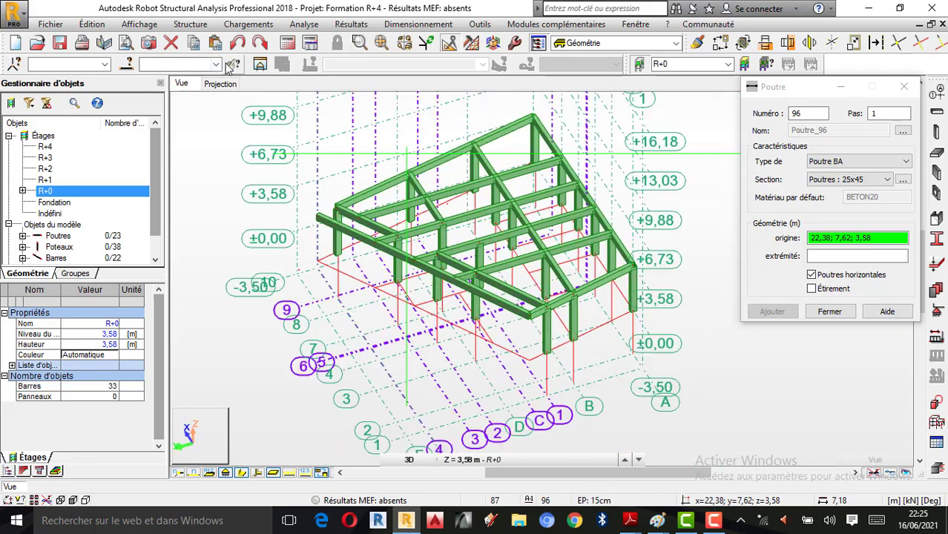
click(220, 83)
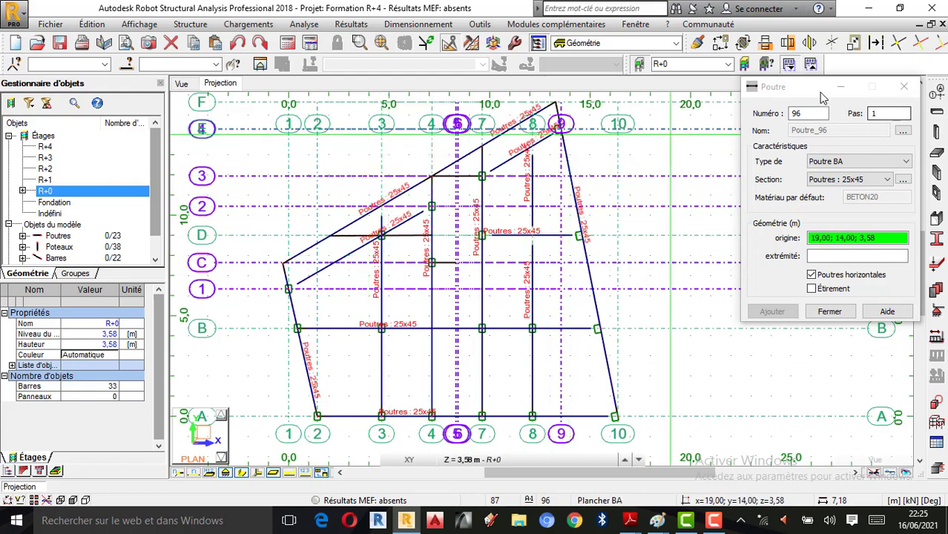
Draw the short 25x45 edge beam from the column on axis 9 at 13,56; 14,28 to the corner at 13,28; 15,64
scroll(579, 119, up, 3)
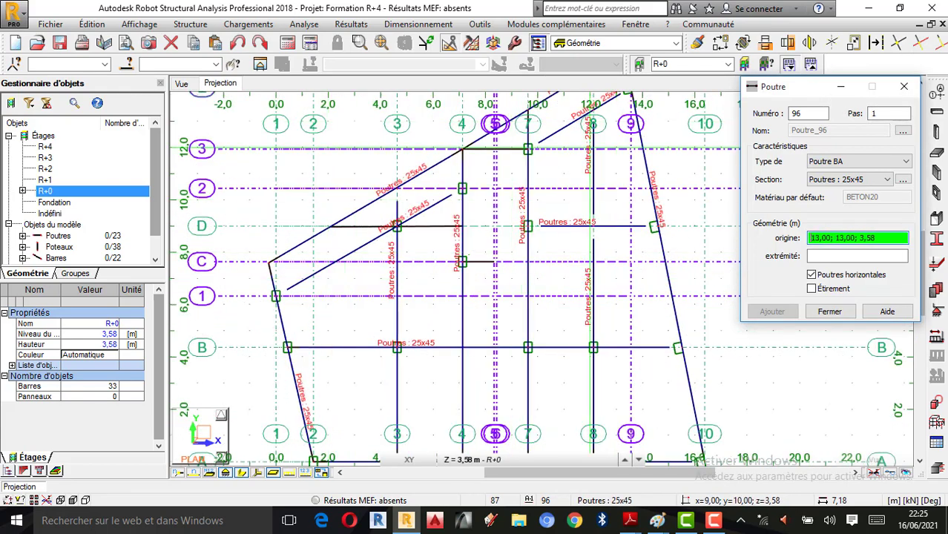
scroll(538, 185, up, 2)
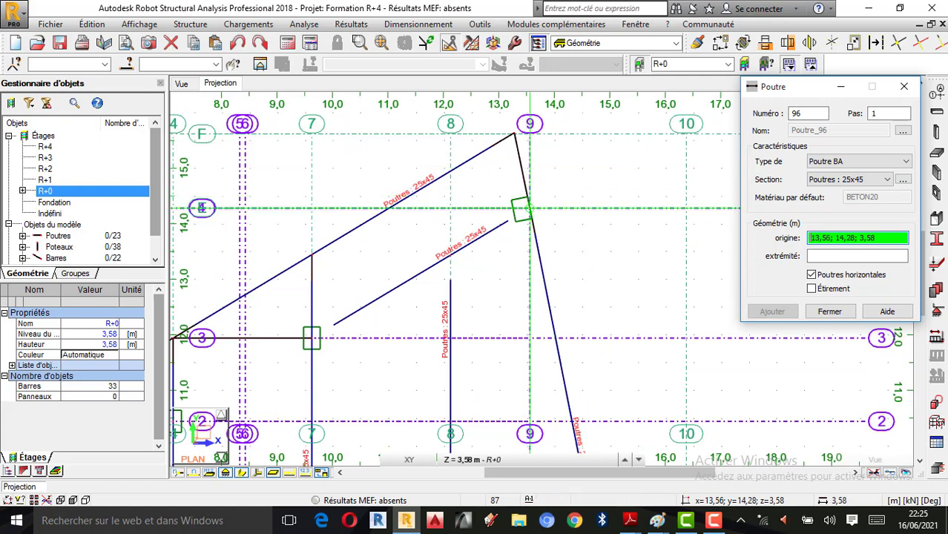
click(530, 206)
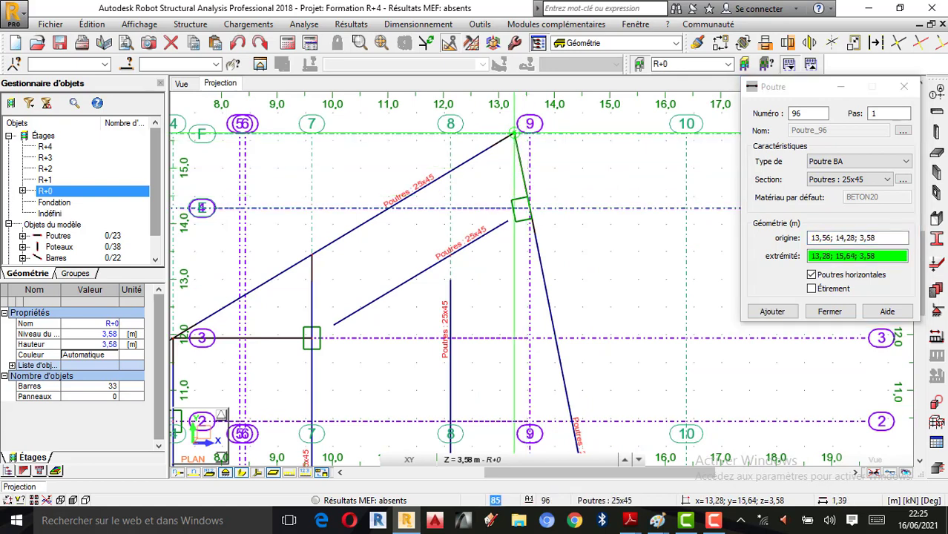
scroll(528, 113, up, 3)
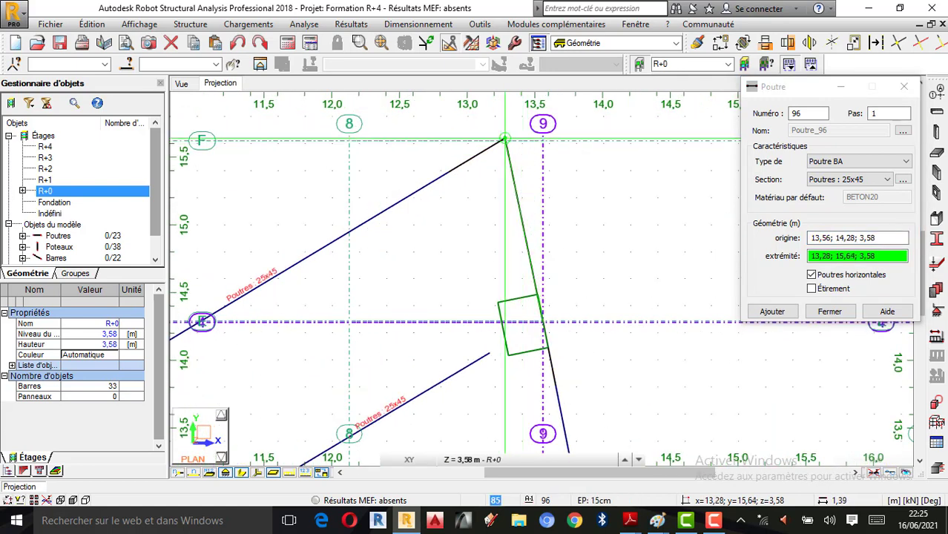
click(504, 139)
scroll(548, 184, down, 1)
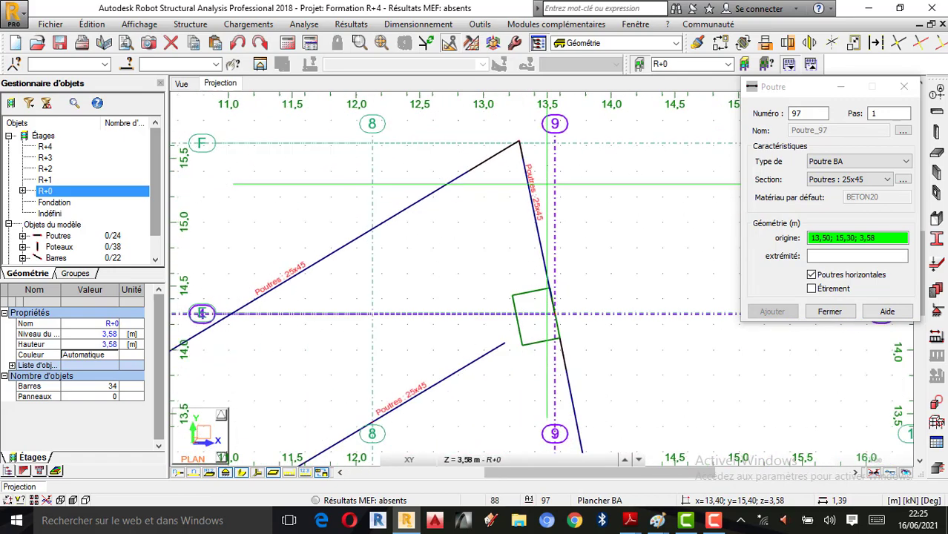
Draw a 25x45 beam along axis 3 from the column on axis 7 at 9,63; 11,94 to the sloping edge at axis 4
scroll(535, 162, down, 3)
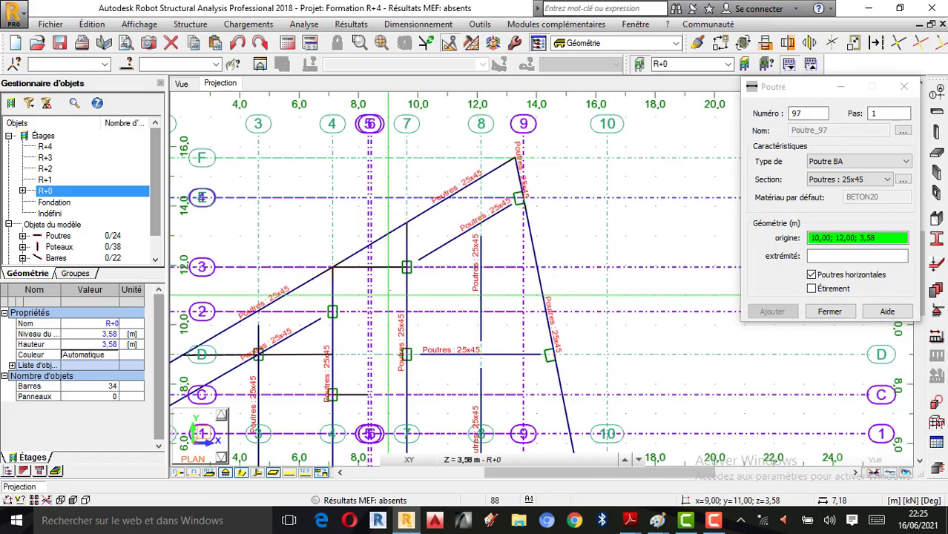
scroll(387, 295, up, 3)
click(430, 230)
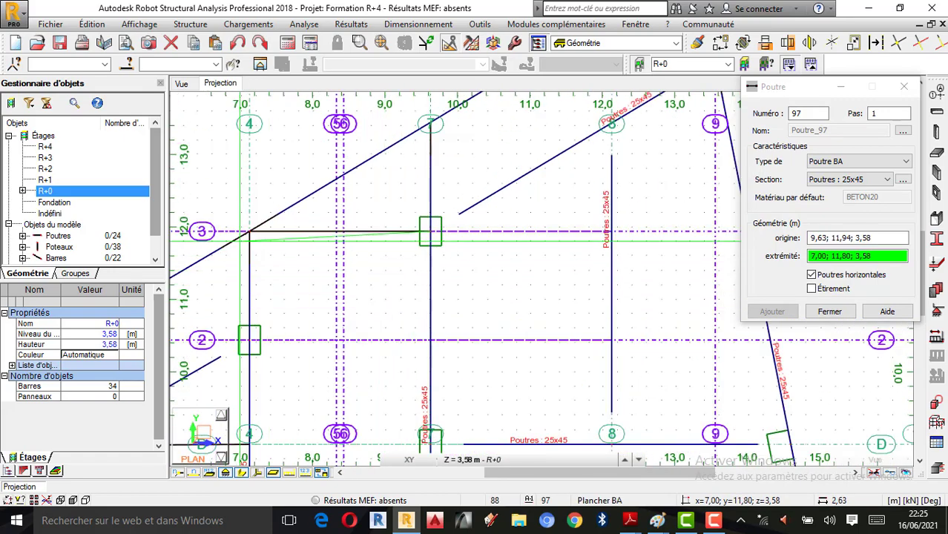
scroll(377, 209, down, 5)
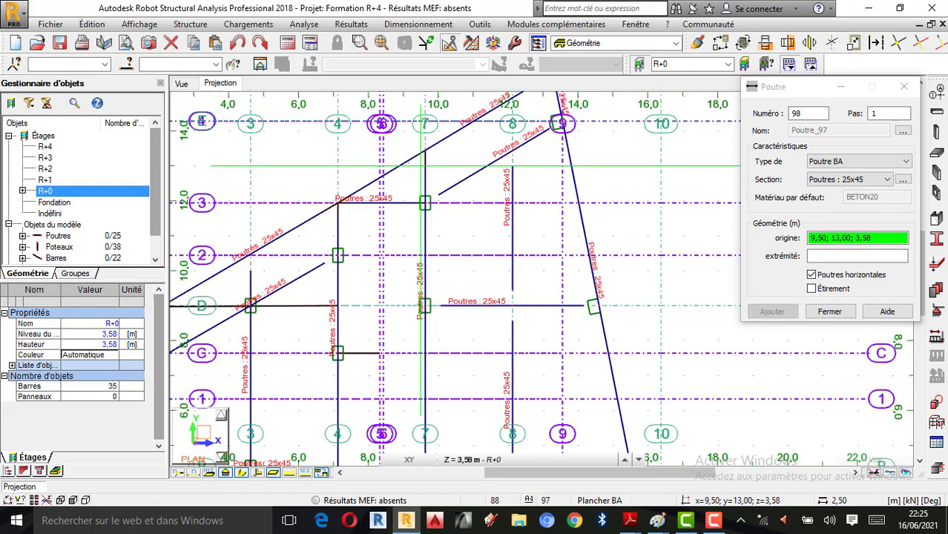
Examine the R+0 beams in plan and from several 3D angles with beam input closed, and return to the plan projection
scroll(438, 266, up, 4)
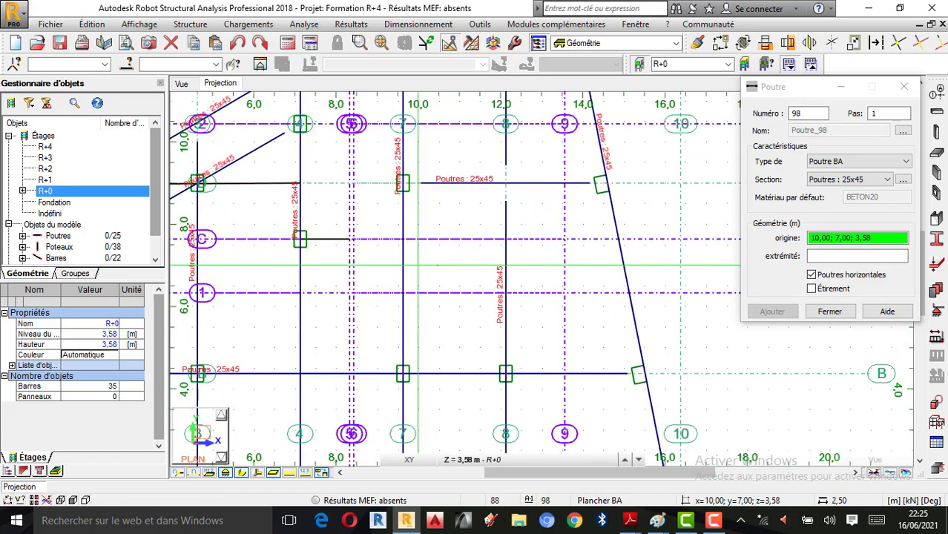
scroll(464, 237, down, 4)
scroll(462, 237, down, 2)
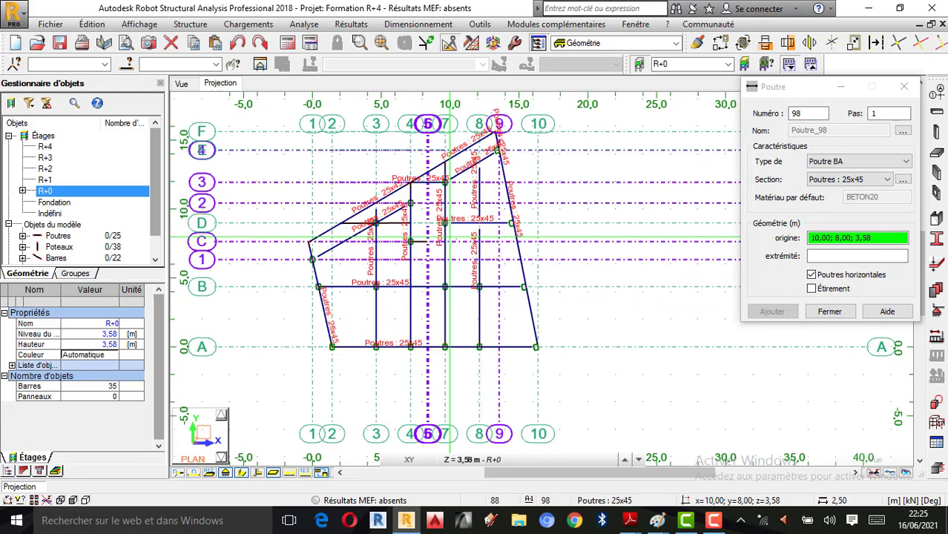
click(181, 83)
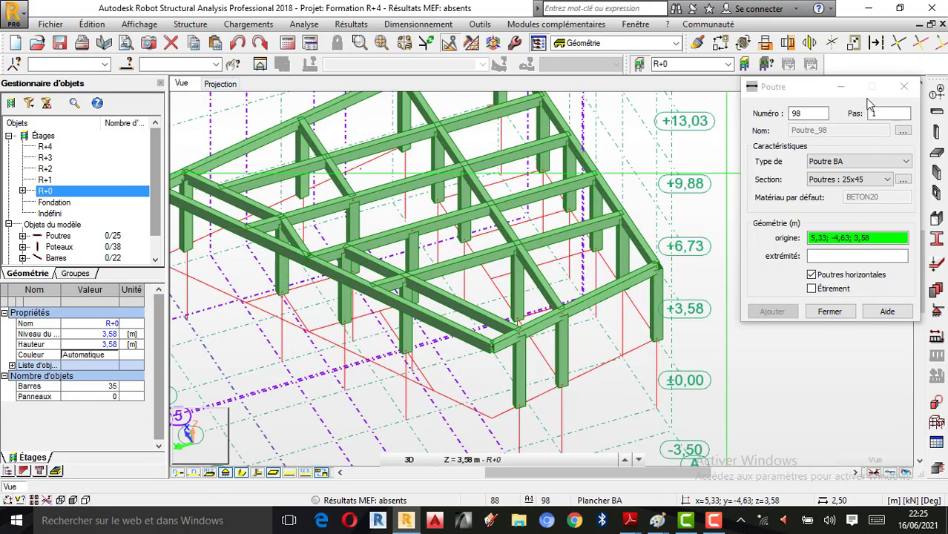
click(903, 89)
right_click(693, 120)
click(739, 184)
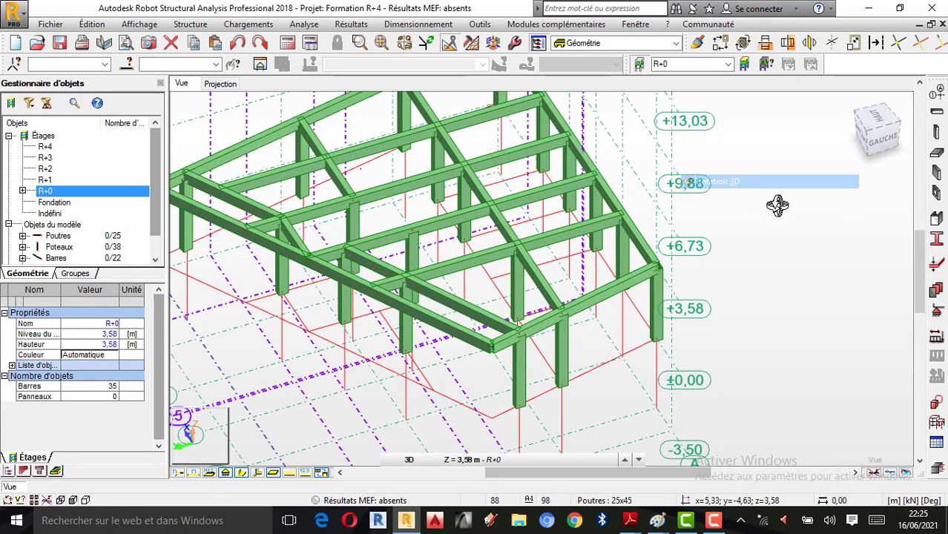
drag(774, 203, 572, 309)
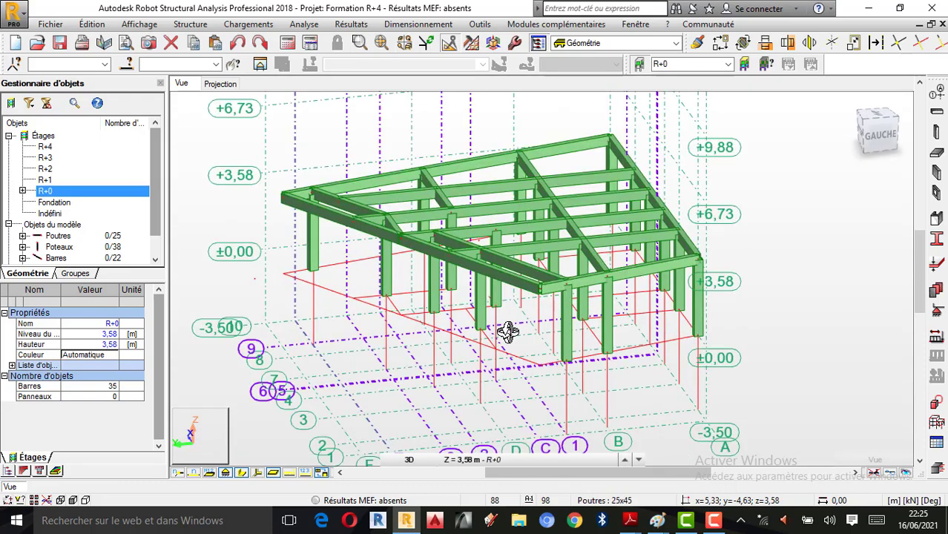
drag(508, 332, 545, 200)
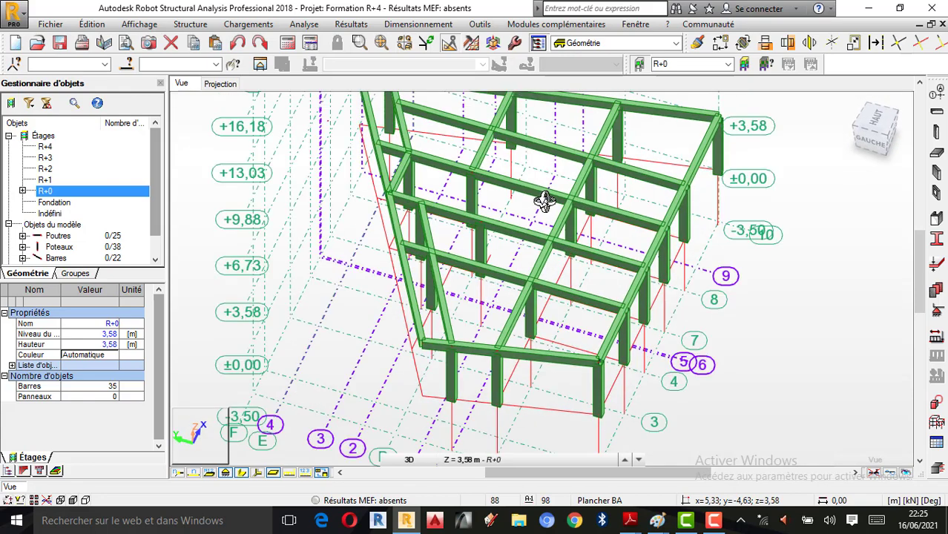
scroll(500, 228, down, 1)
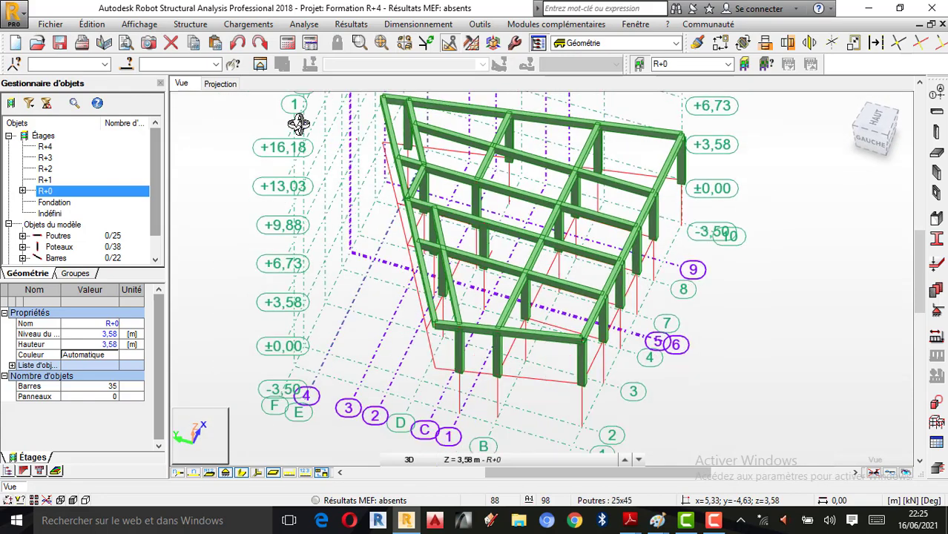
click(221, 84)
Draw a 25x45 beam along axis C from the column on axis 4 at 7,13; 7,64 to axis 7 at 9,63; 7,64
scroll(454, 243, up, 2)
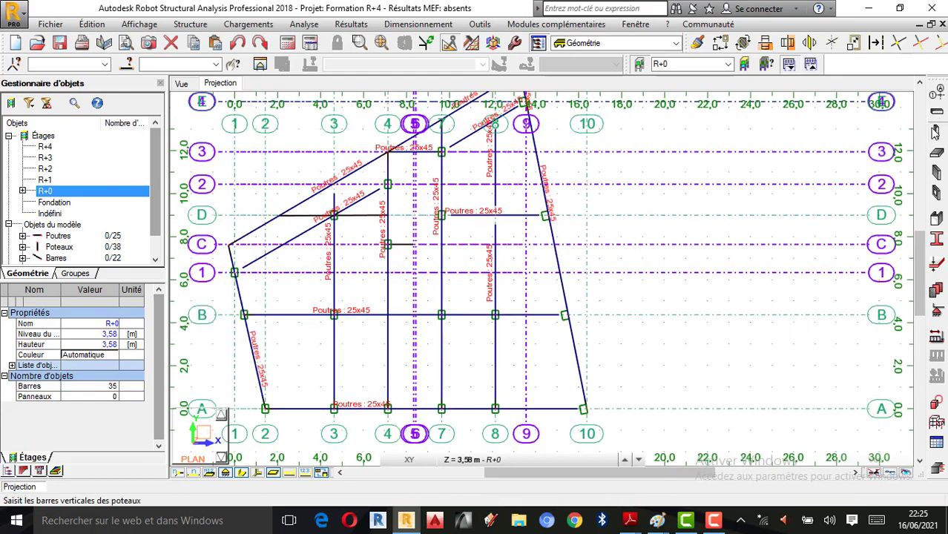
click(937, 126)
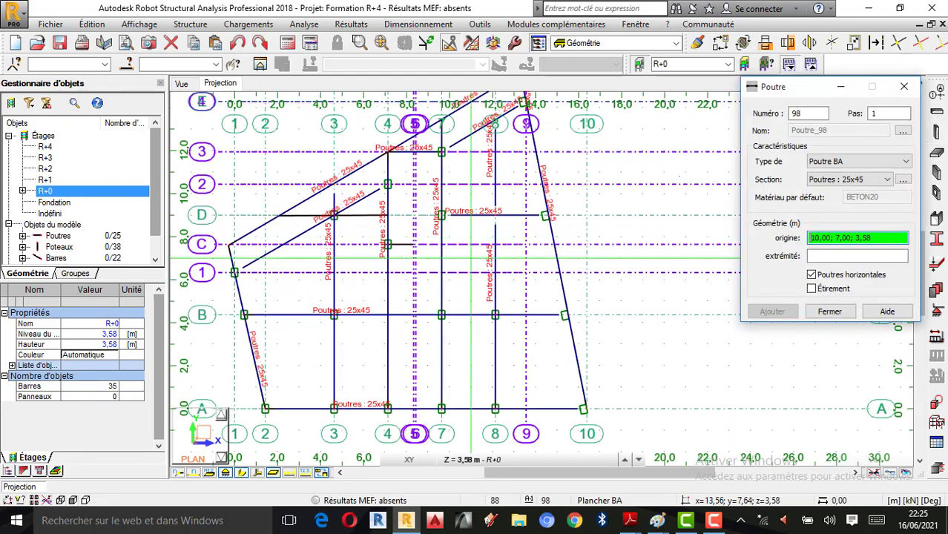
scroll(407, 258, up, 1)
scroll(406, 258, up, 1)
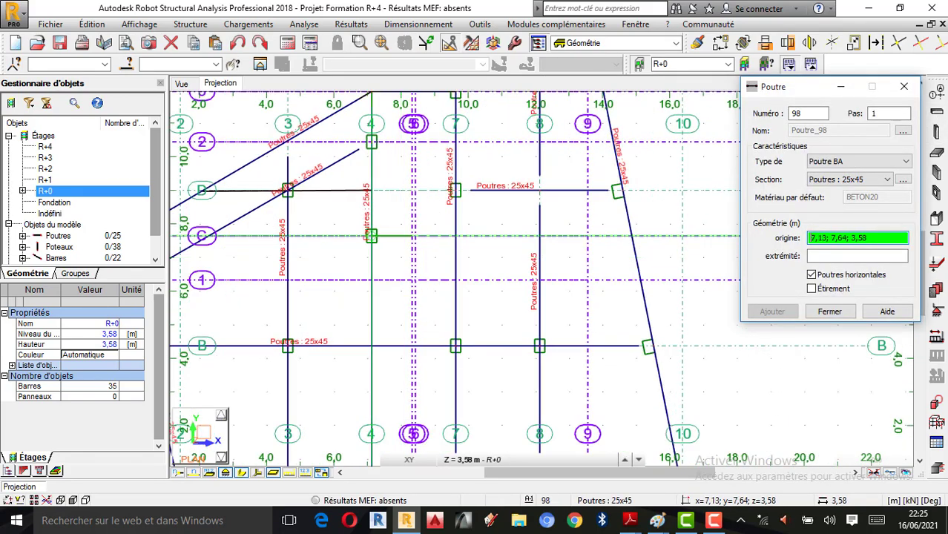
click(370, 236)
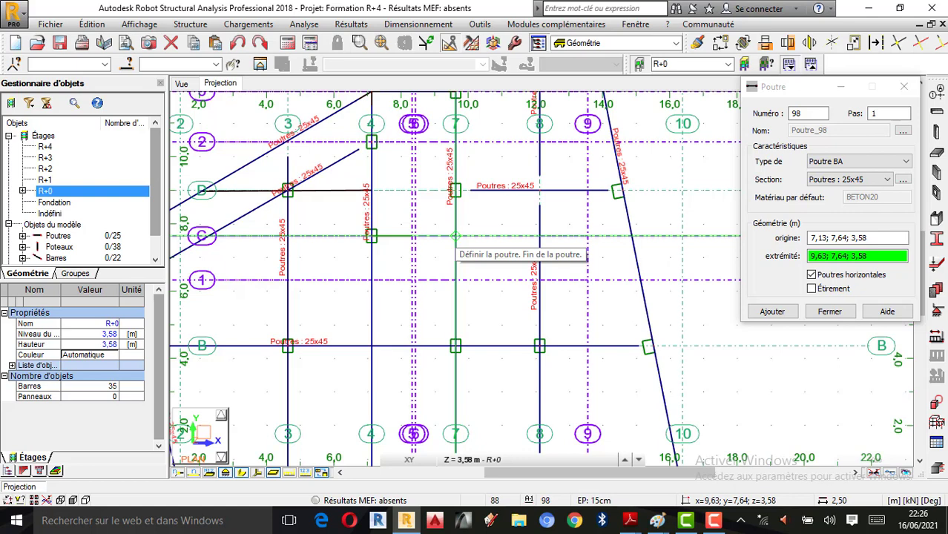
click(455, 235)
scroll(545, 259, down, 1)
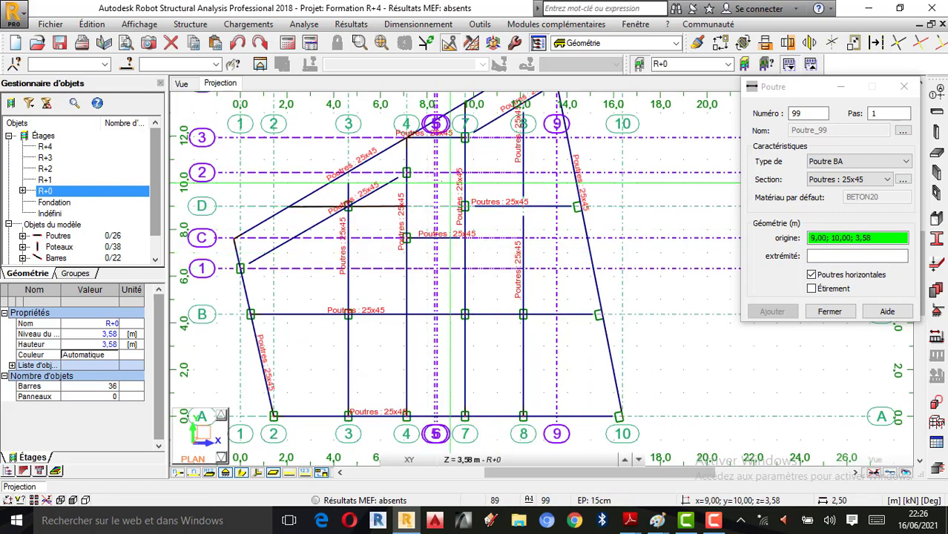
Examine the R+0 beams and columns in 3D from several angles and close the beam input
click(721, 530)
click(881, 459)
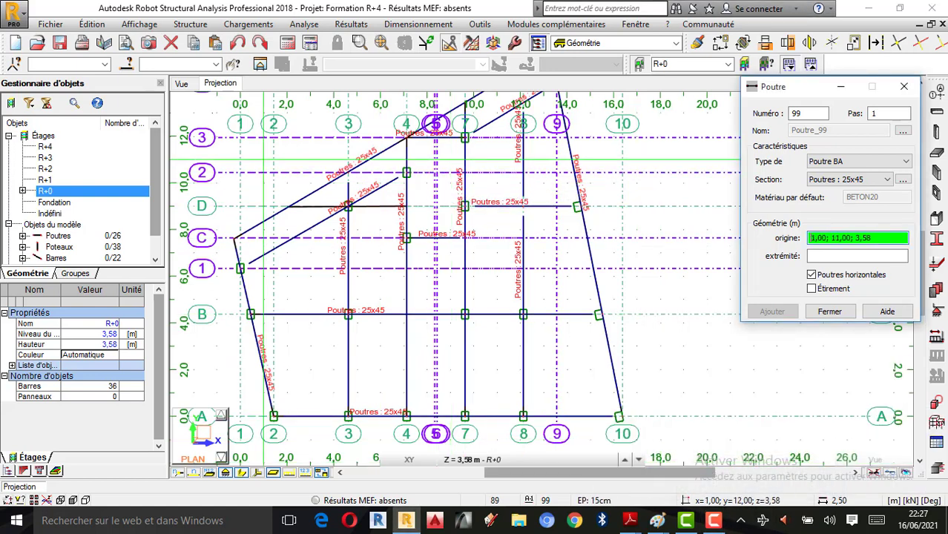
click(183, 84)
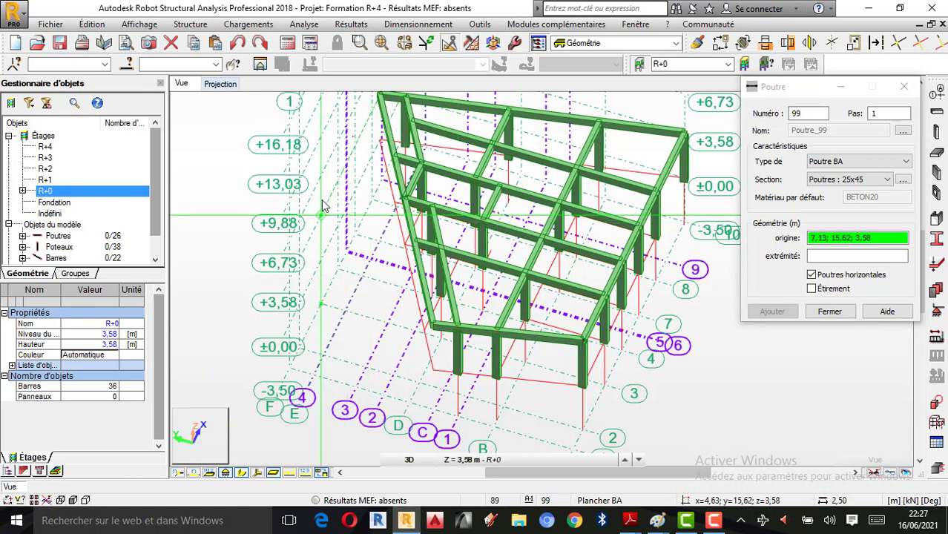
right_click(222, 190)
click(280, 245)
drag(533, 296, 587, 267)
drag(706, 208, 690, 202)
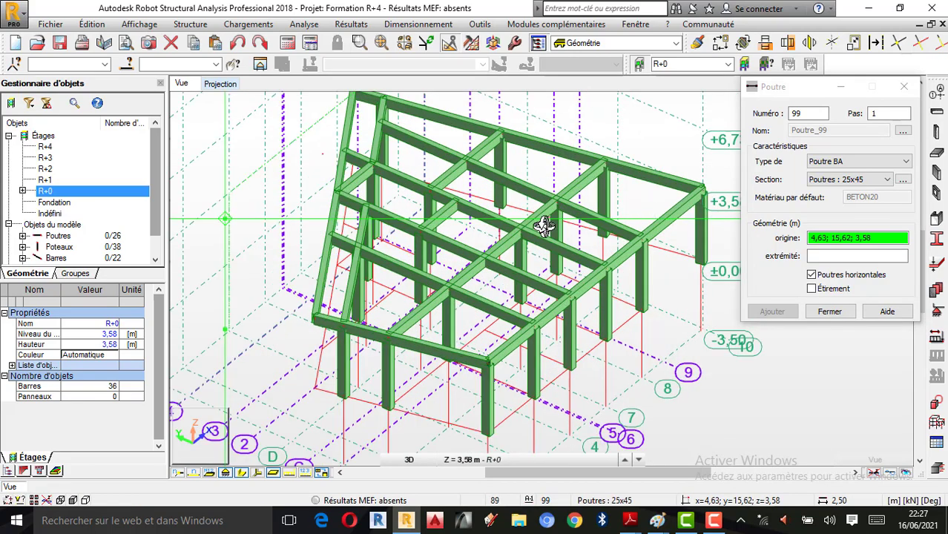
drag(544, 226, 525, 256)
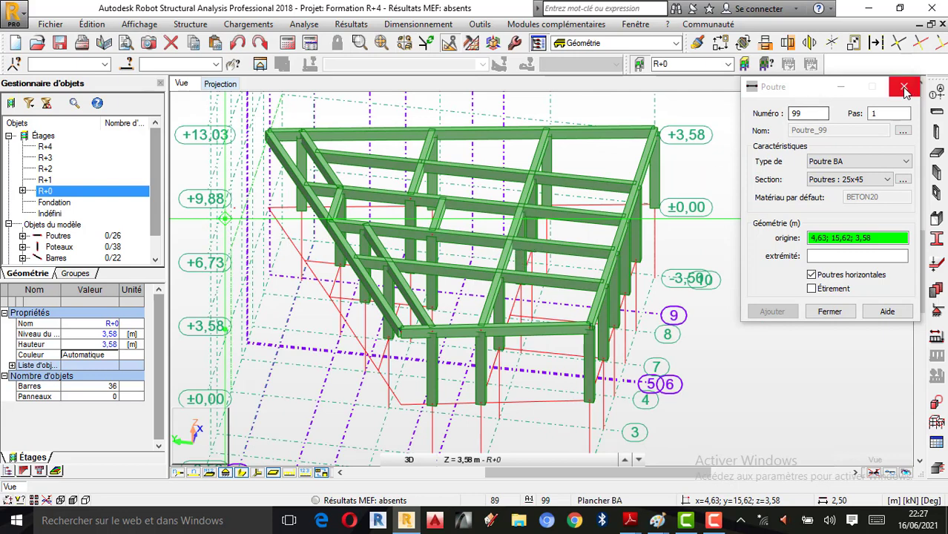
click(905, 89)
right_click(714, 244)
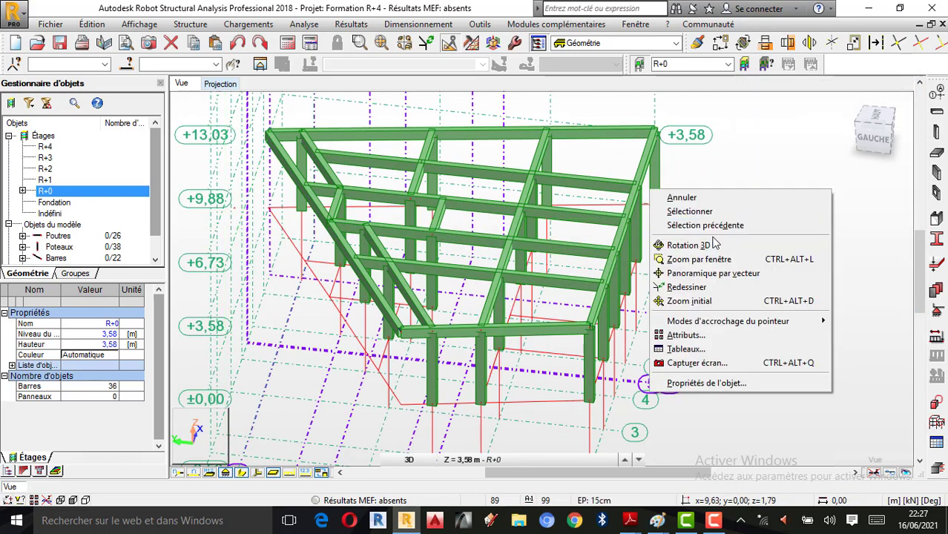
click(712, 244)
drag(584, 258, 502, 299)
scroll(526, 299, down, 1)
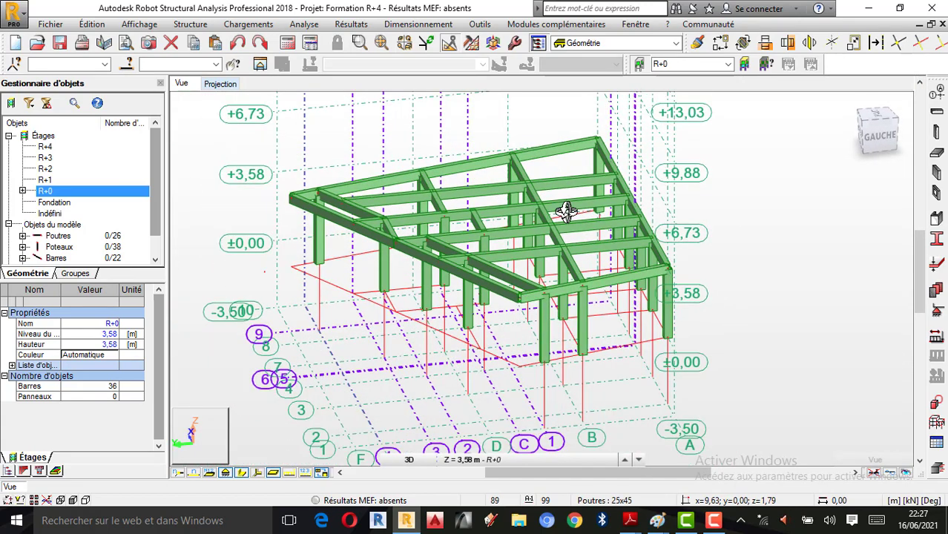
Turn off the storey filter and examine the foundation and R+0 levels together in 3D from several angles
click(640, 66)
scroll(532, 247, up, 2)
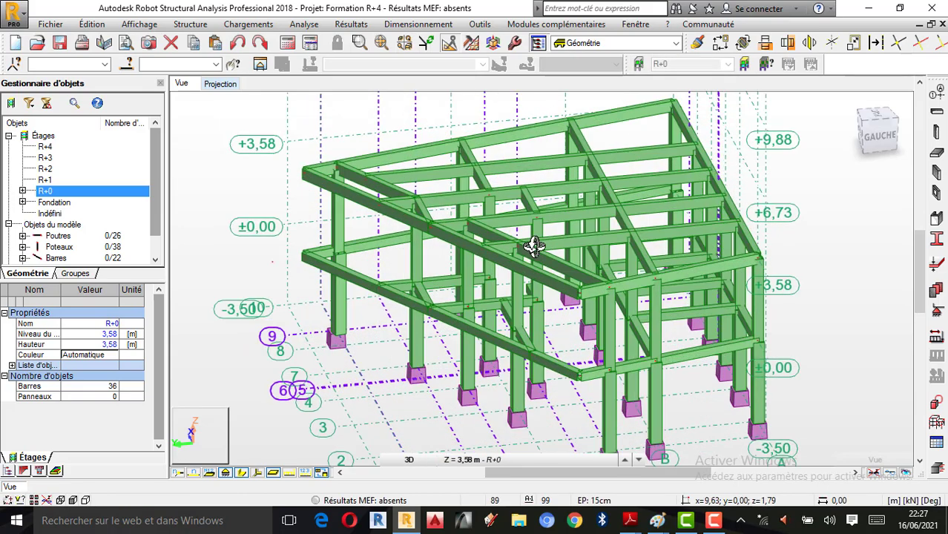
scroll(605, 182, down, 2)
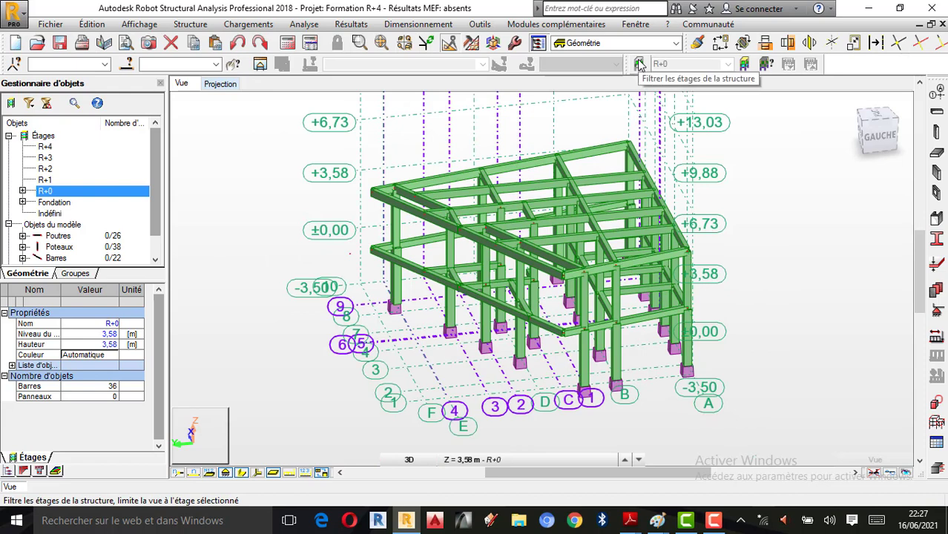
mouse_move(621, 321)
shift+middle_down()
mouse_move(598, 311)
mouse_move(596, 278)
mouse_move(577, 261)
mouse_move(591, 304)
mouse_move(637, 298)
mouse_move(508, 296)
mouse_move(603, 285)
mouse_move(529, 296)
shift+middle_up()
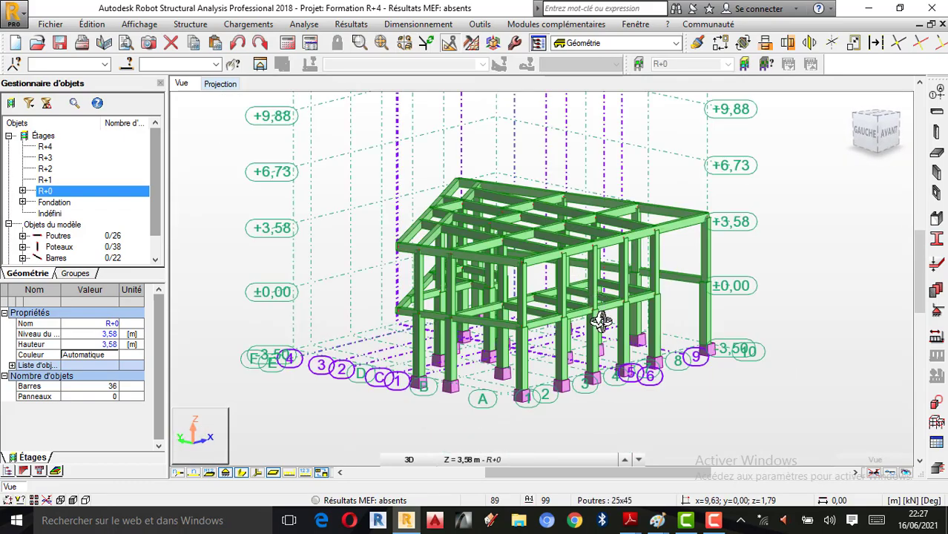
scroll(568, 341, up, 2)
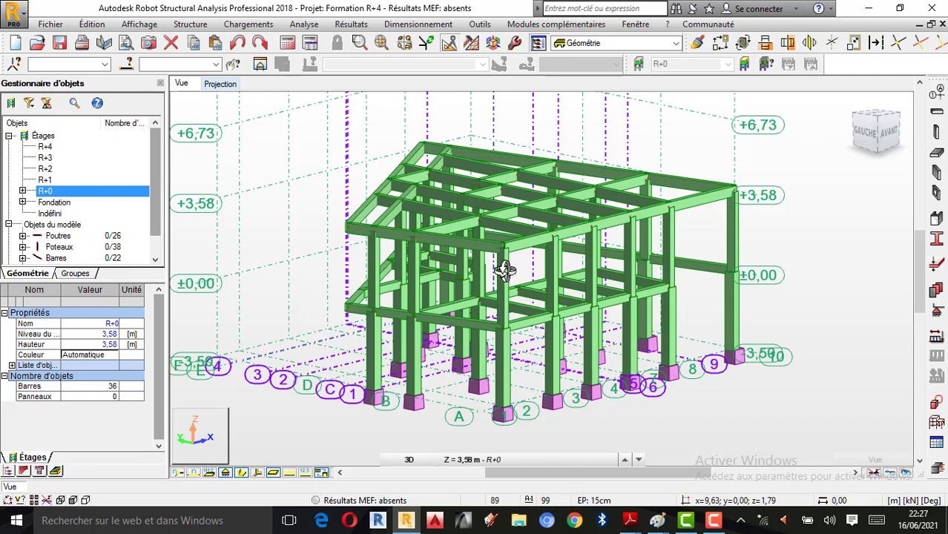
mouse_move(504, 271)
shift+middle_down()
mouse_move(491, 267)
mouse_move(524, 272)
mouse_move(482, 270)
mouse_move(531, 290)
mouse_move(478, 277)
mouse_move(519, 265)
shift+middle_up()
shift+middle_drag(583, 291, 455, 280)
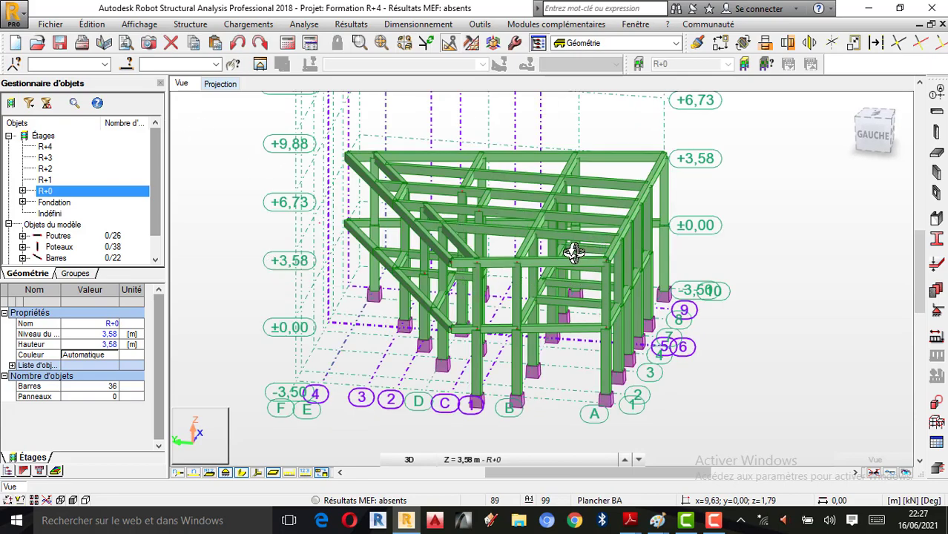
shift+middle_drag(573, 252, 312, 250)
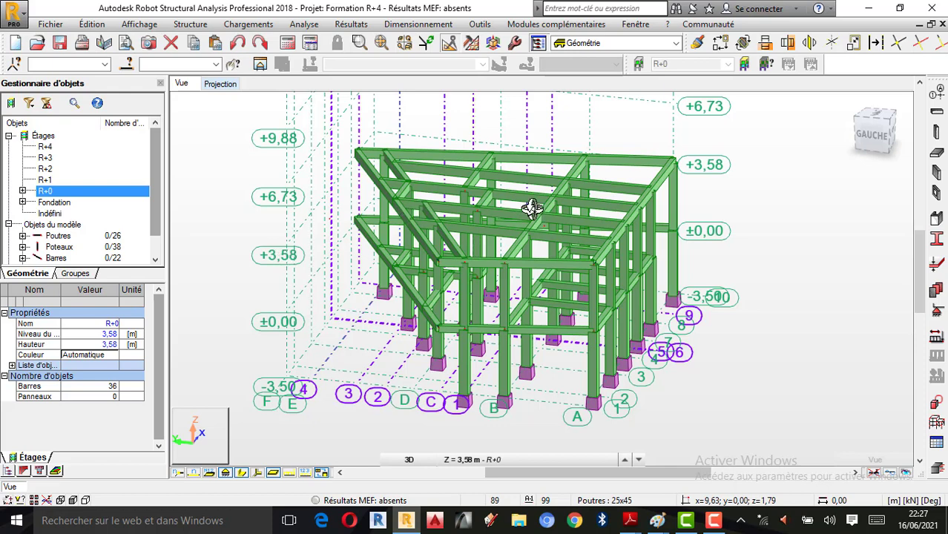
right_click(775, 215)
click(749, 223)
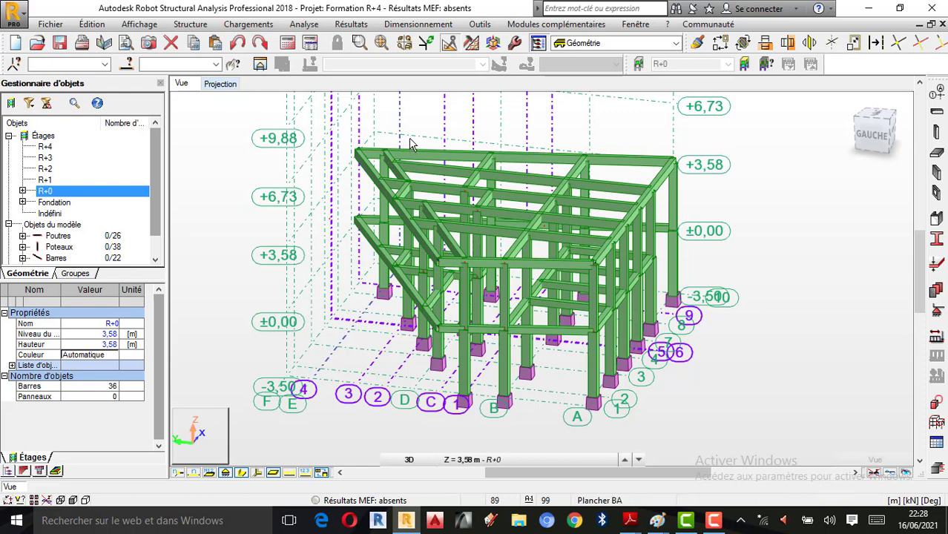
Intersect all beams and columns of the whole structure with one another, and clear the selection
key(ctrl+a)
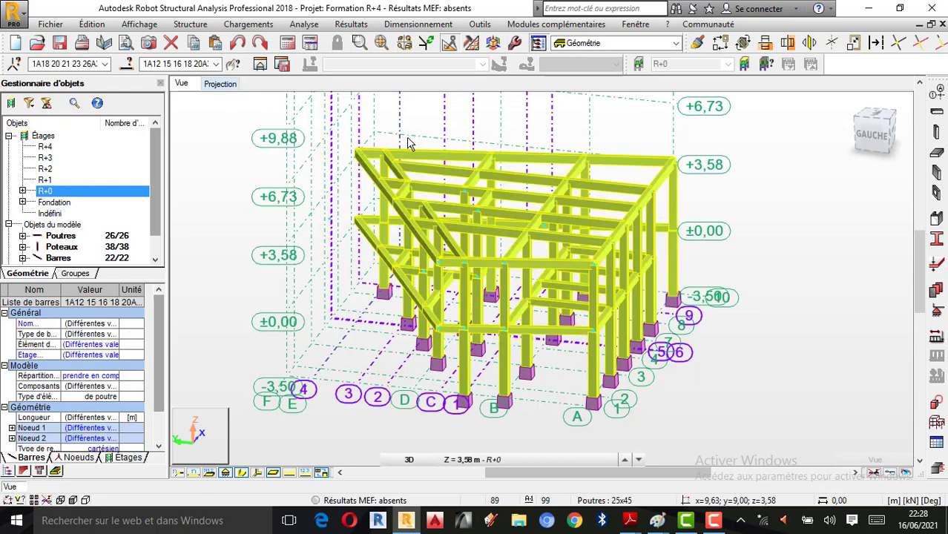
click(92, 24)
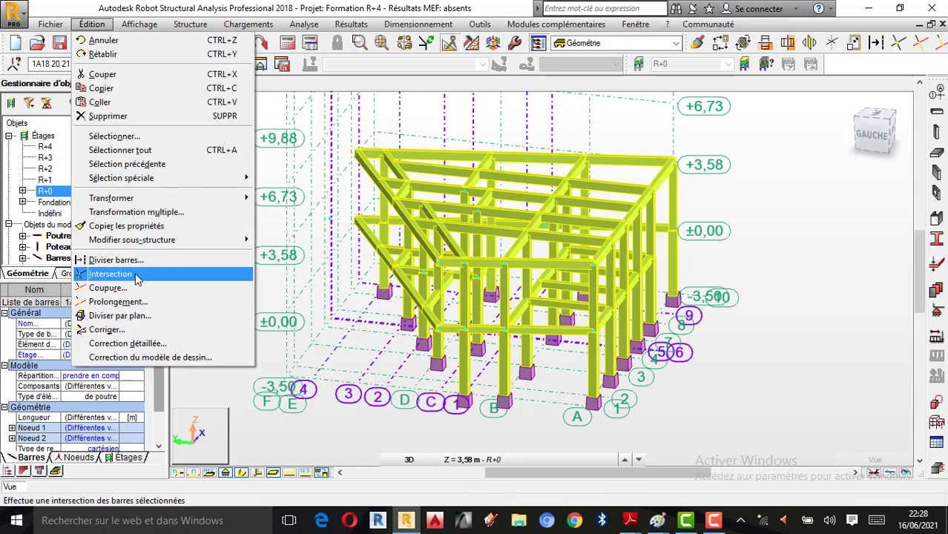
click(112, 274)
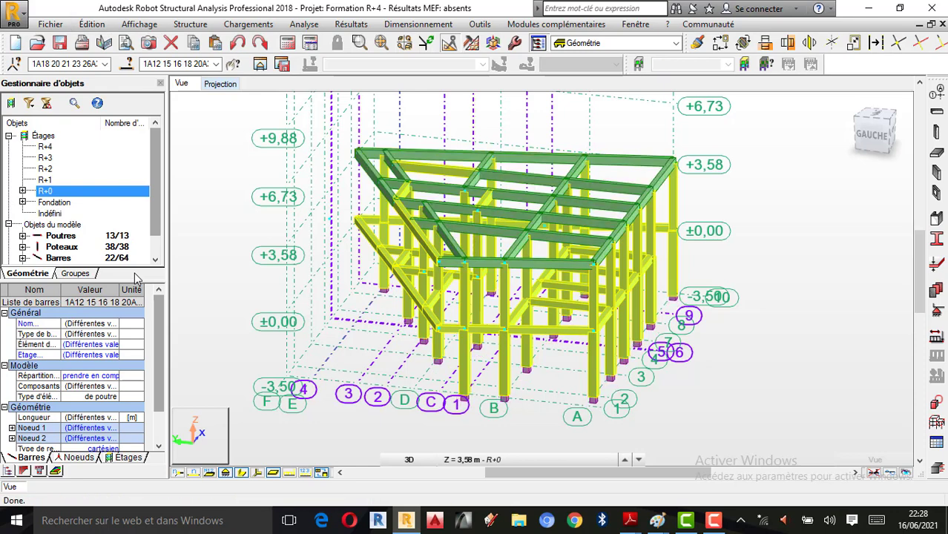
click(764, 240)
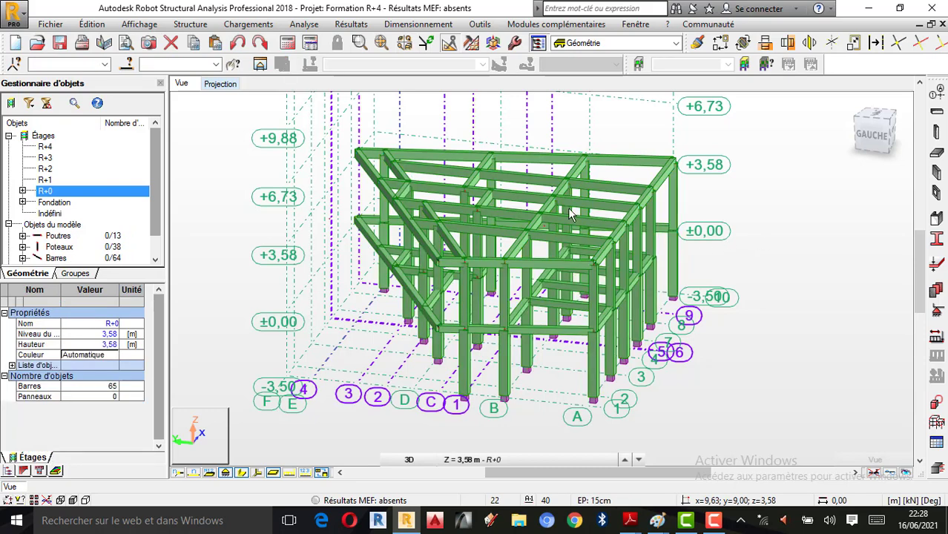
Examine how the R+0 beams are divided at their crossings and columns in the plan projection
click(220, 83)
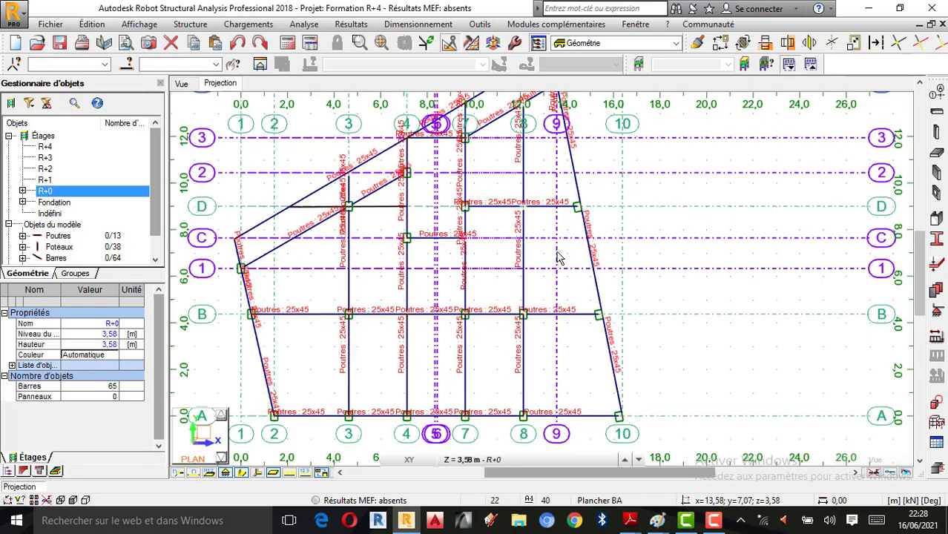
scroll(424, 236, up, 1)
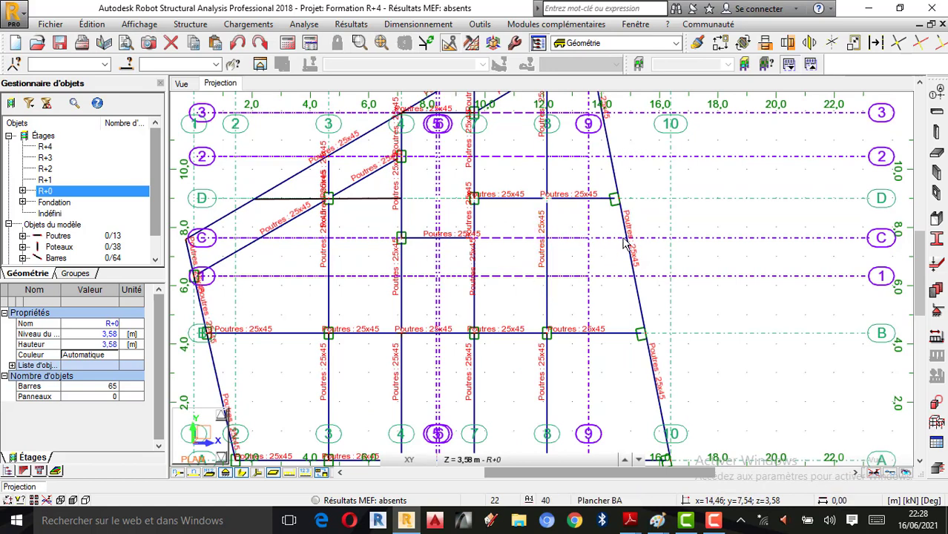
scroll(642, 238, down, 1)
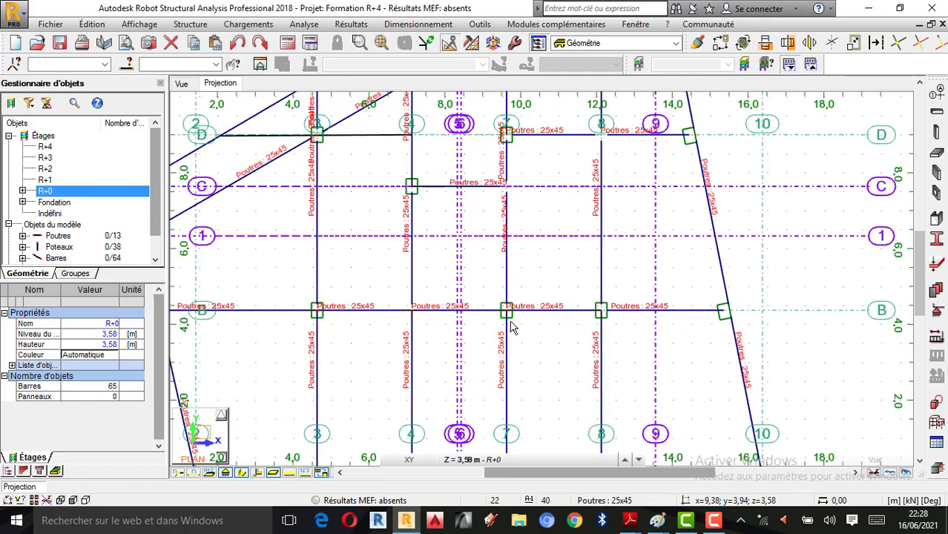
scroll(510, 323, up, 2)
scroll(512, 324, up, 1)
scroll(516, 324, down, 1)
scroll(517, 324, down, 1)
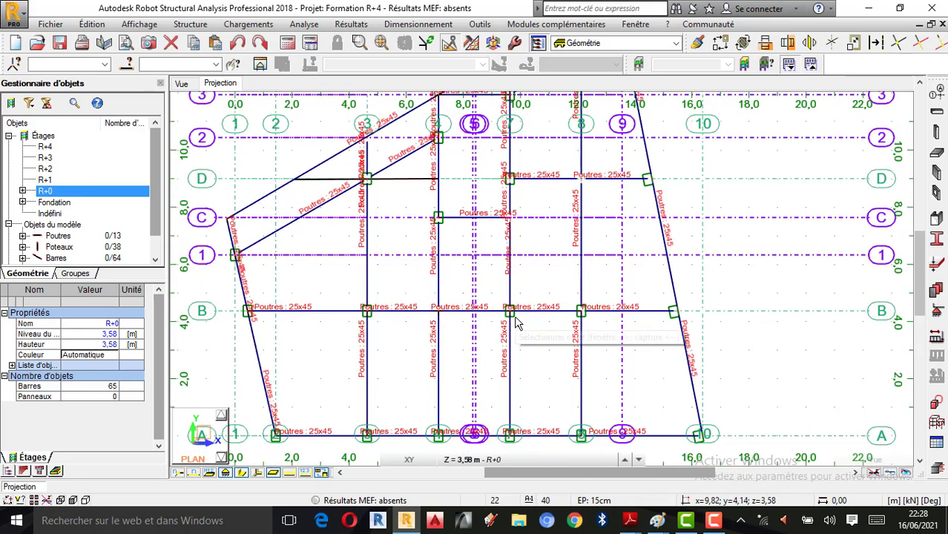
scroll(517, 323, down, 3)
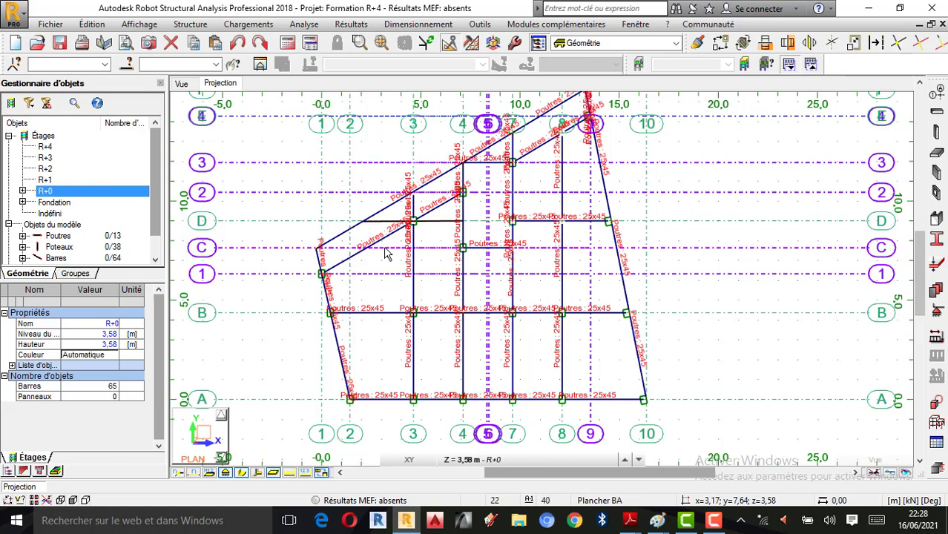
scroll(356, 245, up, 2)
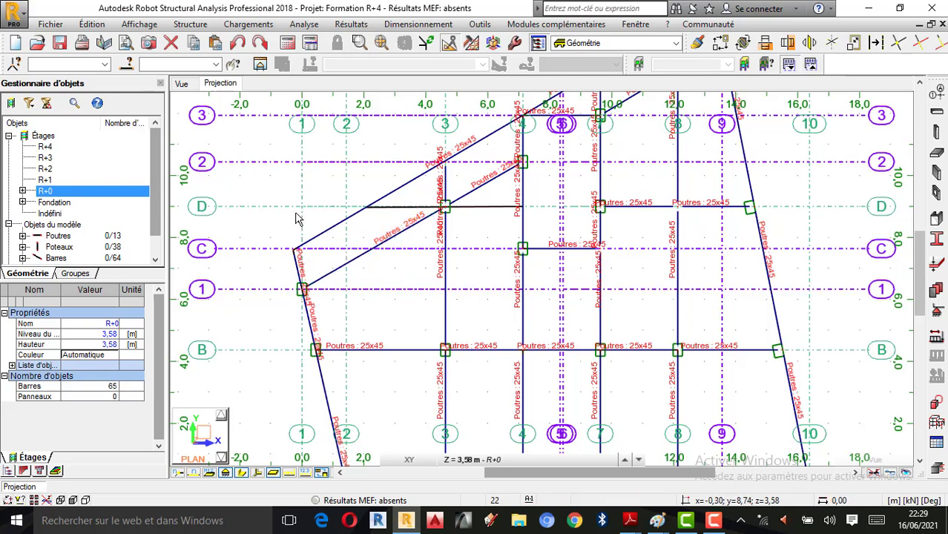
scroll(301, 210, down, 1)
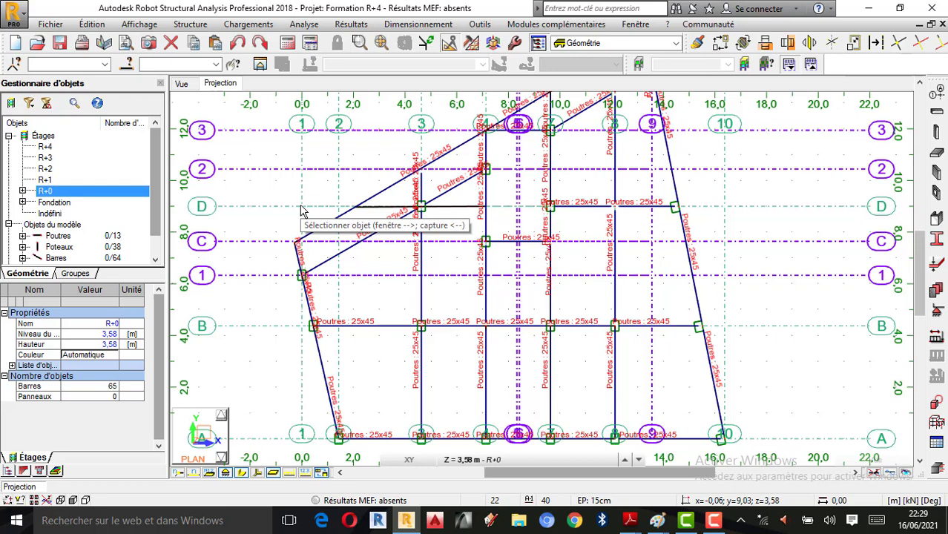
scroll(384, 224, up, 1)
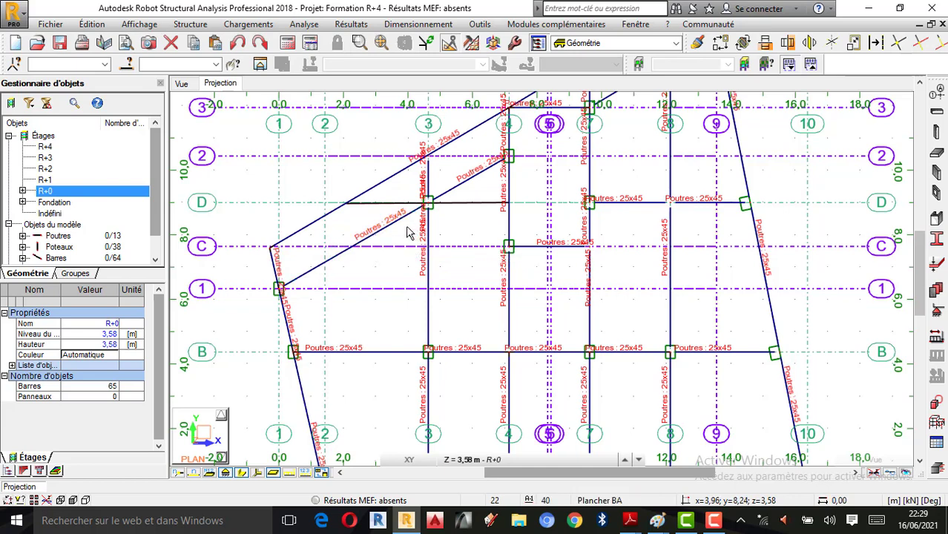
scroll(386, 215, down, 1)
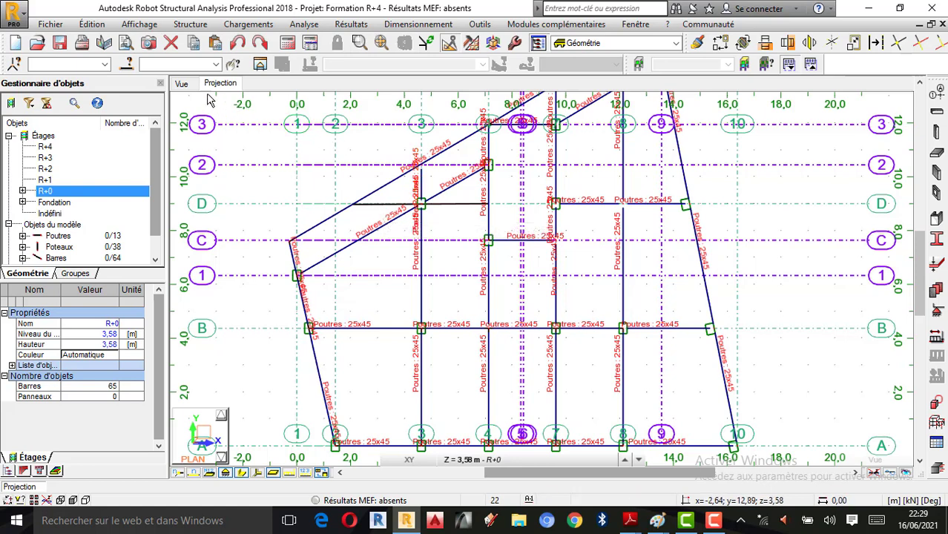
Examine the intersected frame in 3D, highlight the beams at level ±0,00, and clear the selection
click(181, 84)
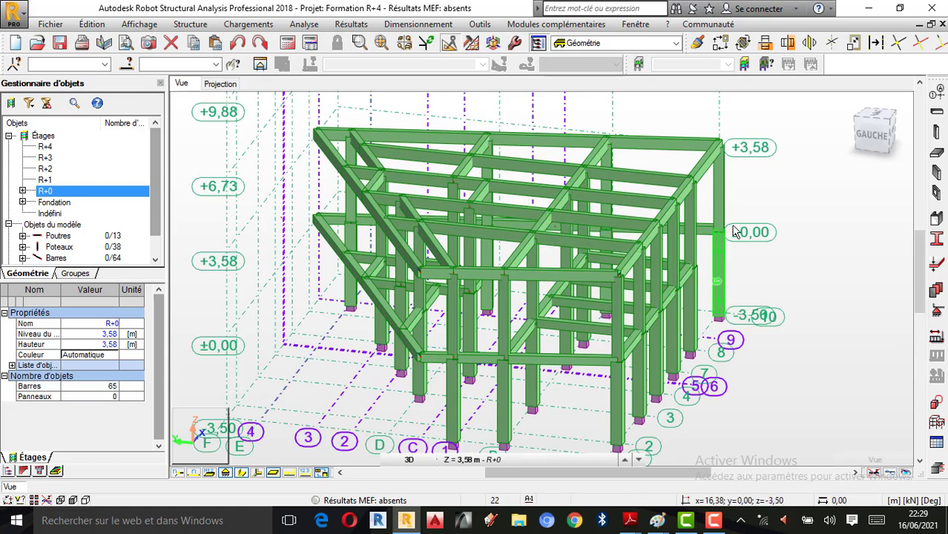
right_click(797, 197)
click(763, 251)
drag(763, 251, 763, 237)
right_click(843, 227)
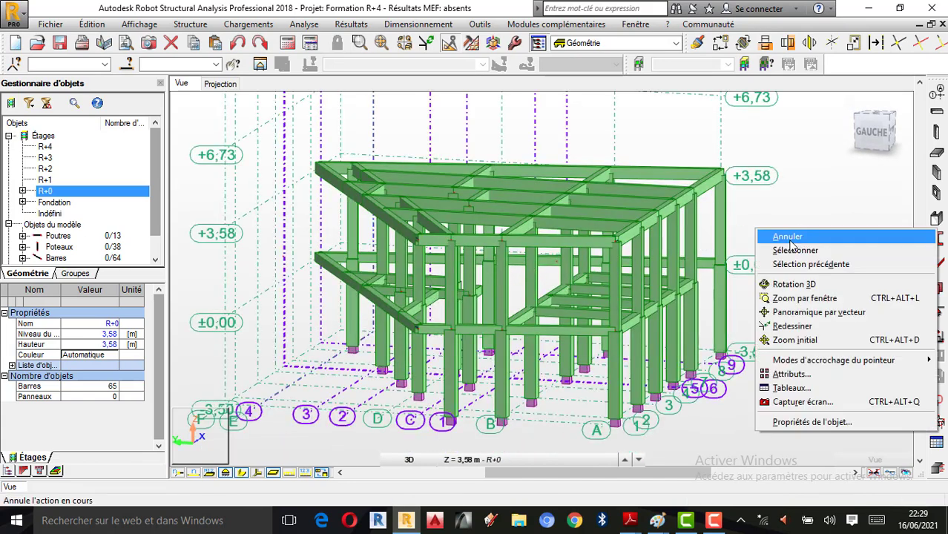
click(791, 247)
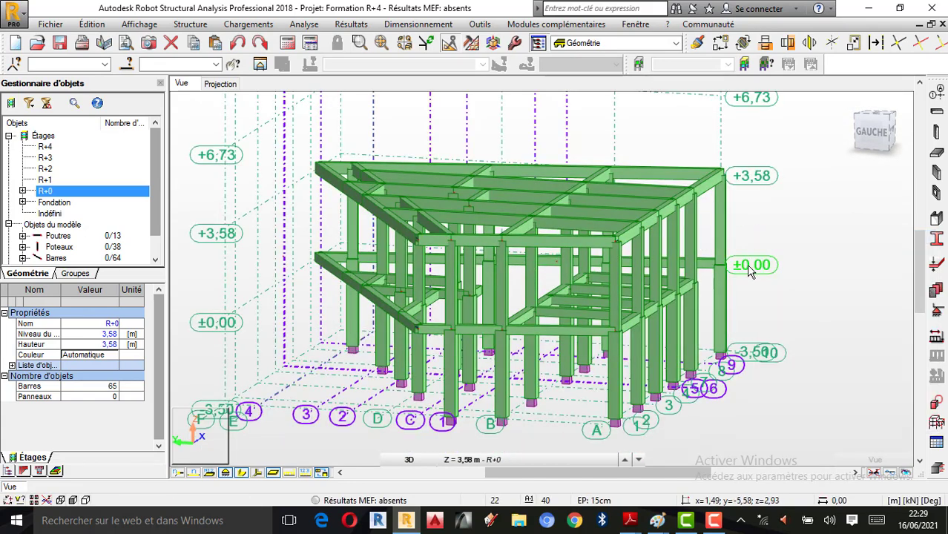
click(749, 271)
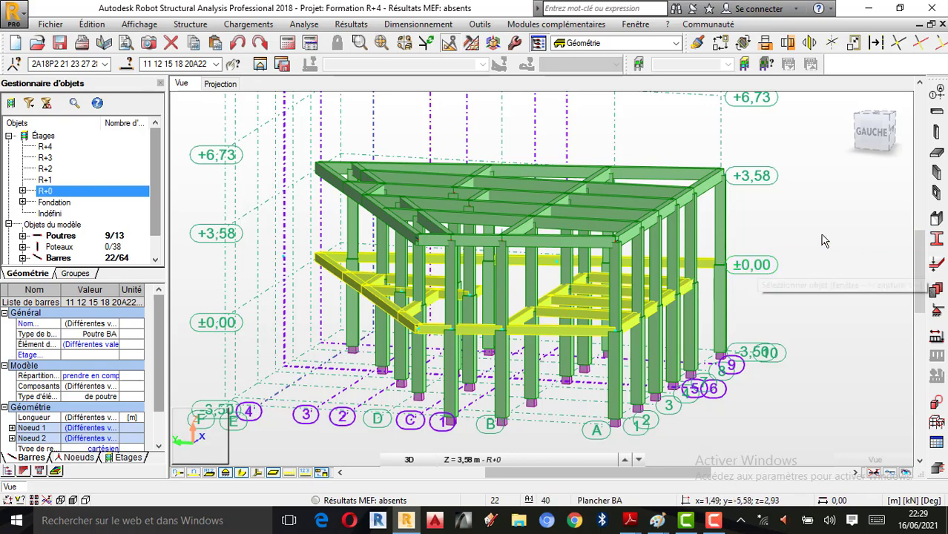
click(850, 221)
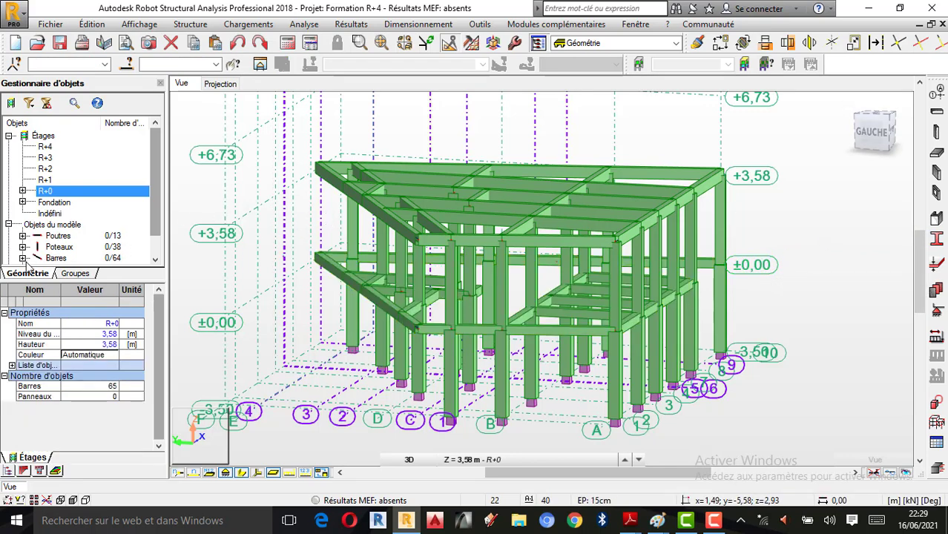
Select all the plain bars listed under Barres in the model objects, from bar 11 through bar 136
click(155, 261)
click(155, 261)
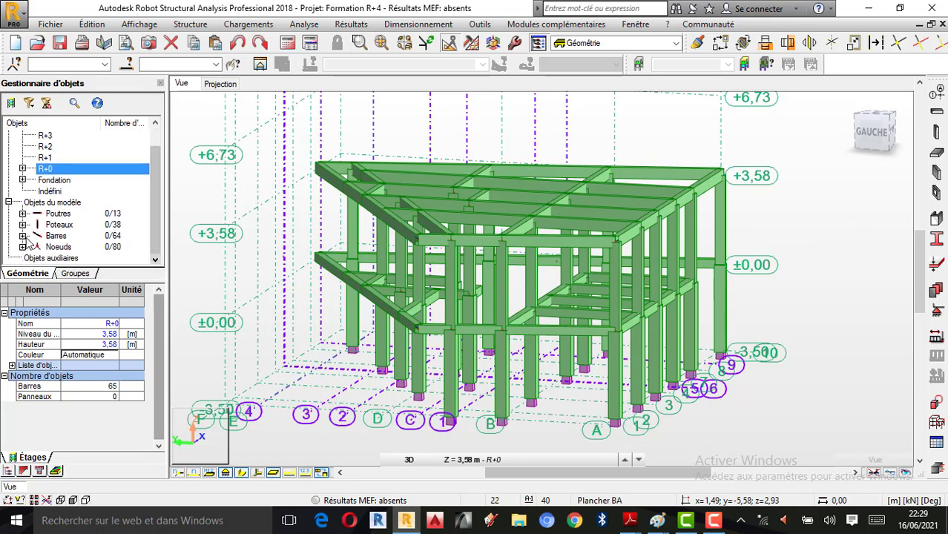
click(22, 236)
click(80, 247)
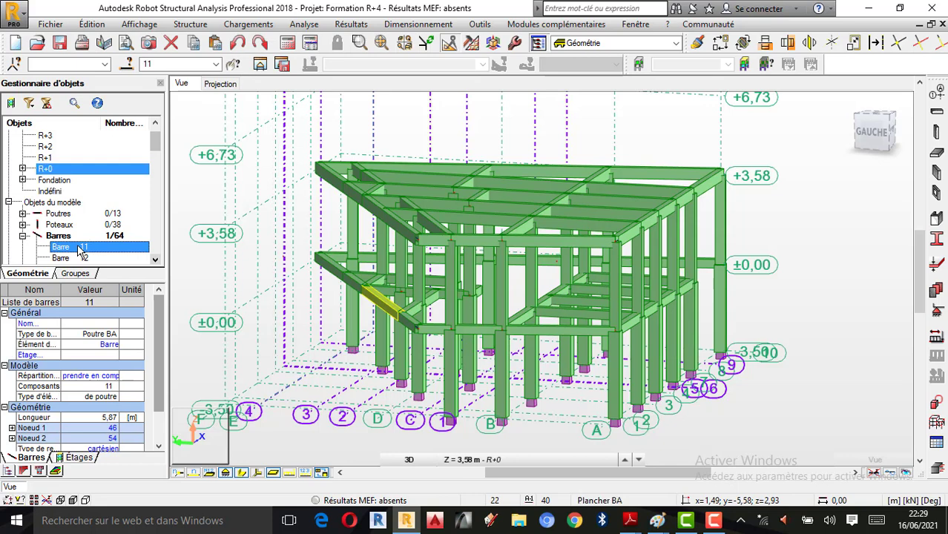
key(shift+Down)
key(shift+Down)
key(shift+Down)
key(shift+Down)
key(shift+Down)
key(shift+Down)
key(shift+Down)
key(shift+Down)
key(shift+Down)
key(shift+Down)
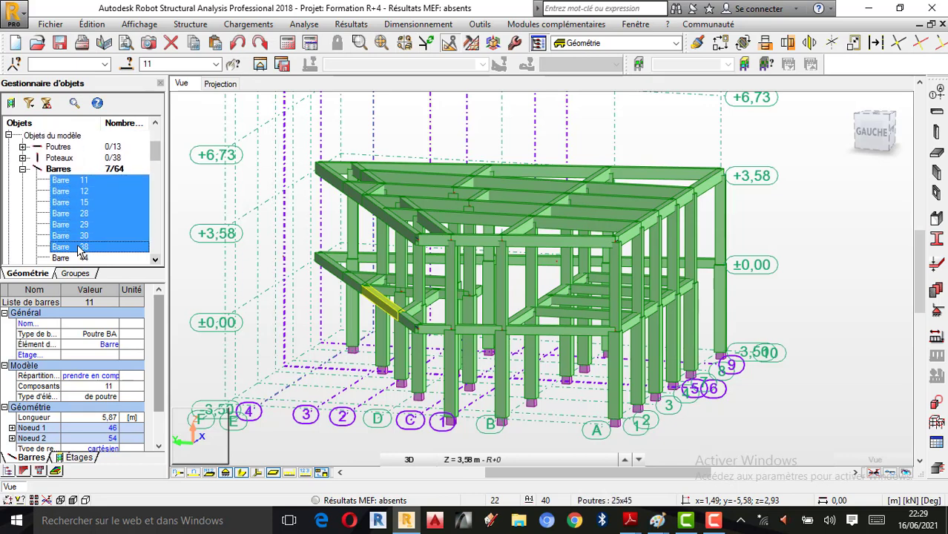
key(shift+Down)
key(shift+Down)
key(shift+Down)
key(shift+Down)
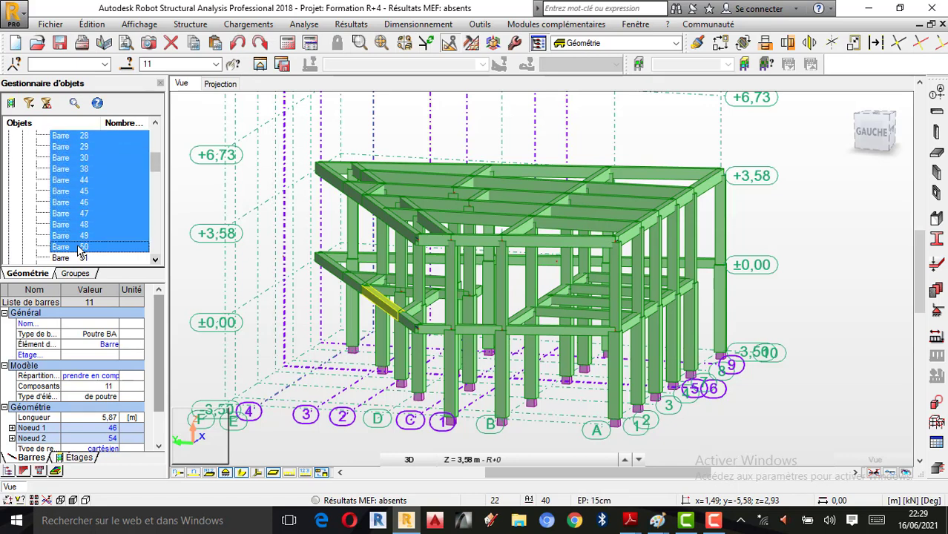
key(shift+Down)
key(shift+Down)
key(shift+Down)
key(shift+Down)
key(shift+Down)
key(shift+Down)
key(shift+Down)
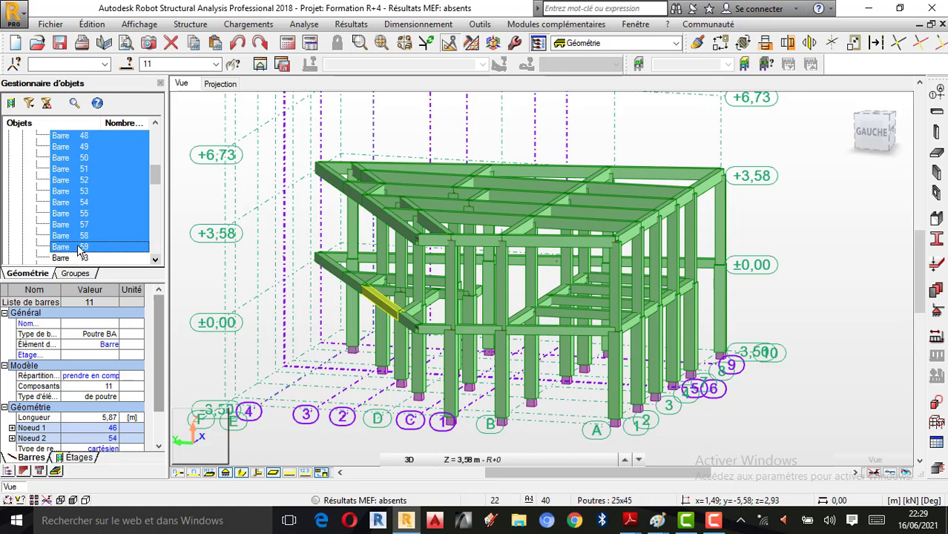
key(shift+Down)
key(shift+Down)
key(shift+Down)
key(shift+Down)
key(shift+Down)
key(shift+Down)
key(shift+Down)
key(shift+Down)
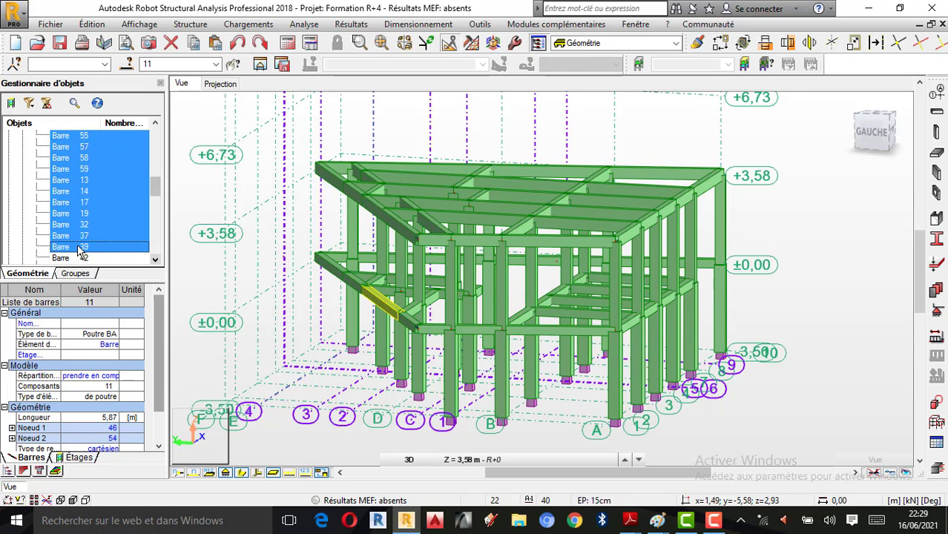
key(shift+Down)
key(shift+Down)
key(shift+Down)
key(shift+Down)
key(shift+Down)
key(shift+Down)
key(shift+Down)
key(shift+Down)
key(shift+Down)
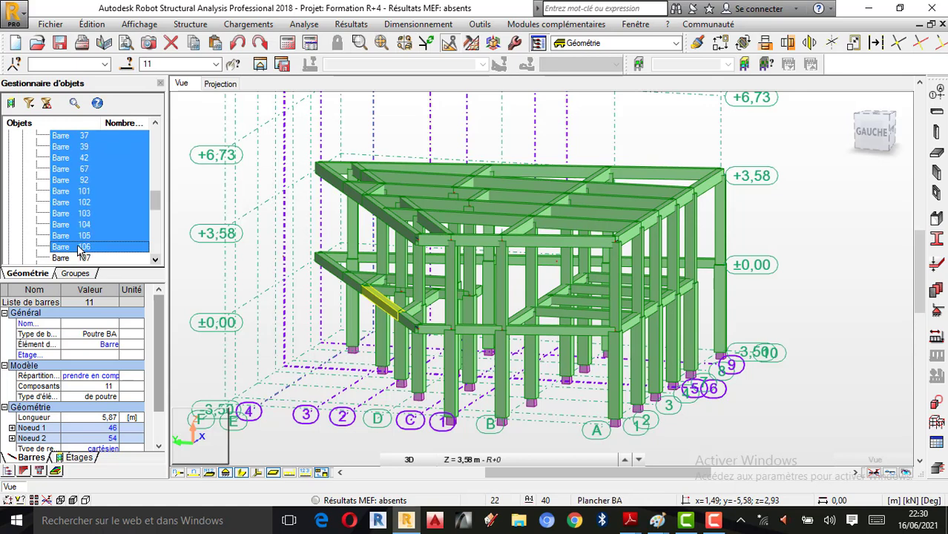
key(shift+Down)
key(shift+Down)
key(shift+Down)
key(shift+Down)
key(shift+Down)
key(shift+Down)
key(shift+Down)
key(shift+Down)
key(shift+Down)
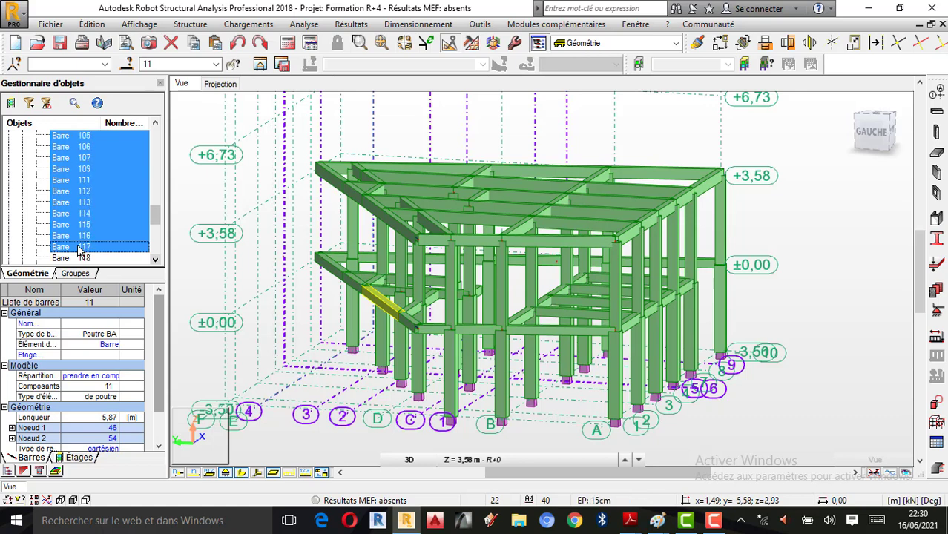
key(shift+Down)
key(shift+Down)
key(shift+Down)
key(shift+Down)
key(shift+Down)
key(shift+Down)
key(shift+Down)
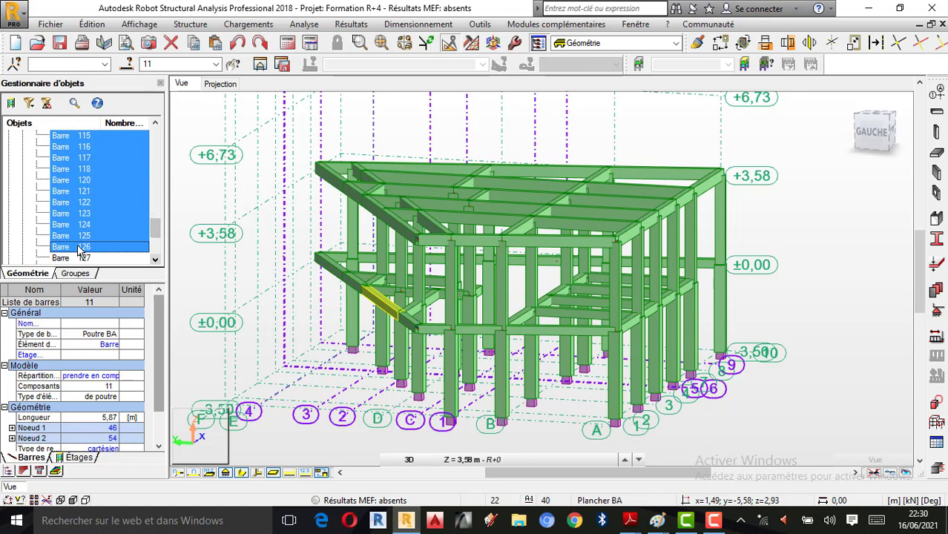
key(shift+Down)
key(shift+Down)
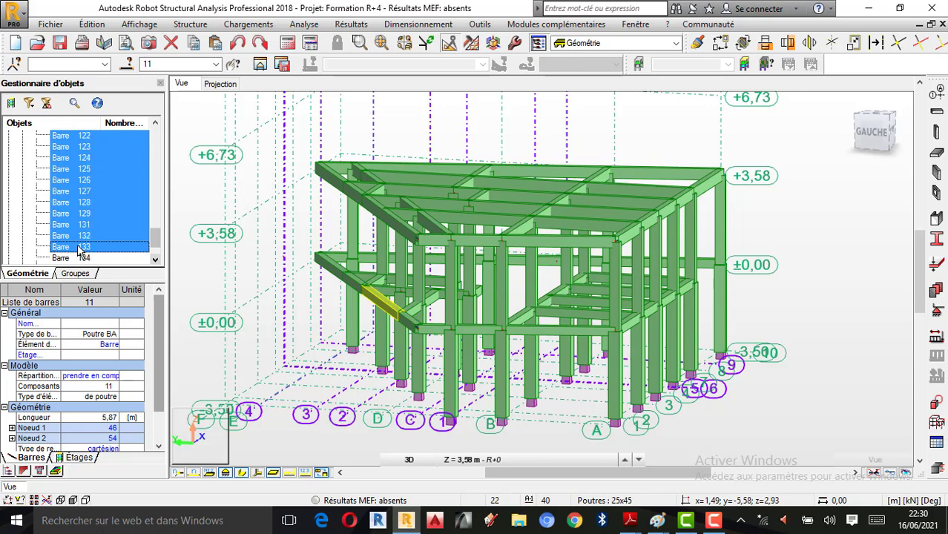
key(shift+Down)
key(shift+Down)
key(shift+Down)
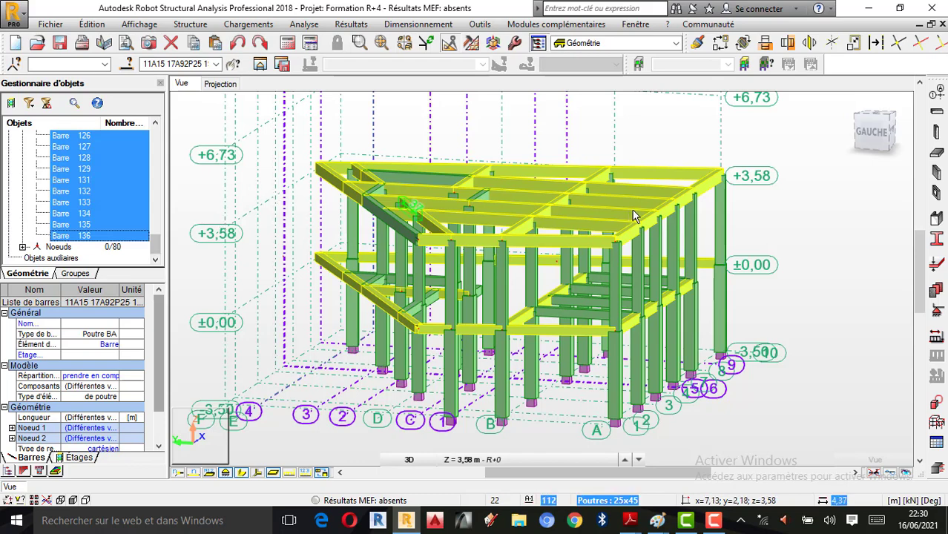
Examine the highlighted plain bars in 3D from several angles, and clear the selection
right_click(813, 220)
click(814, 275)
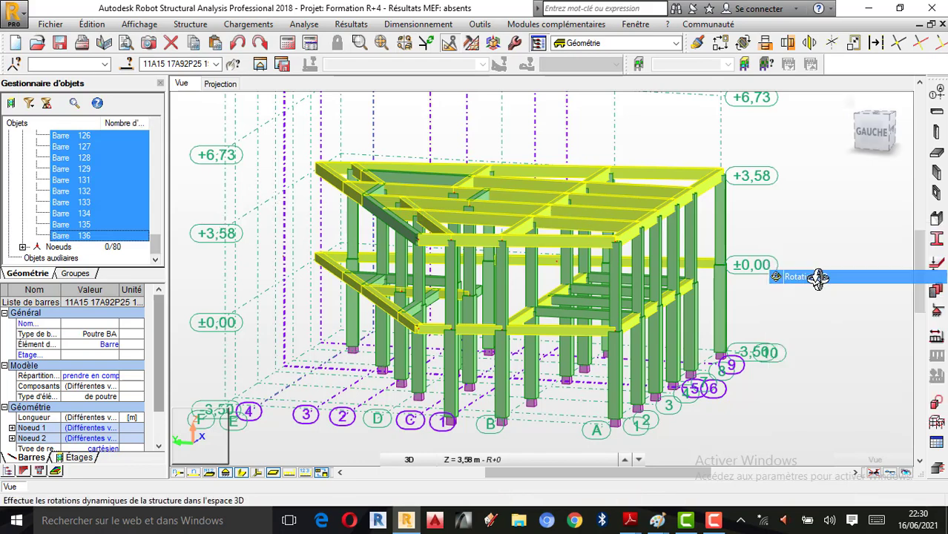
drag(814, 275, 719, 282)
drag(545, 257, 521, 205)
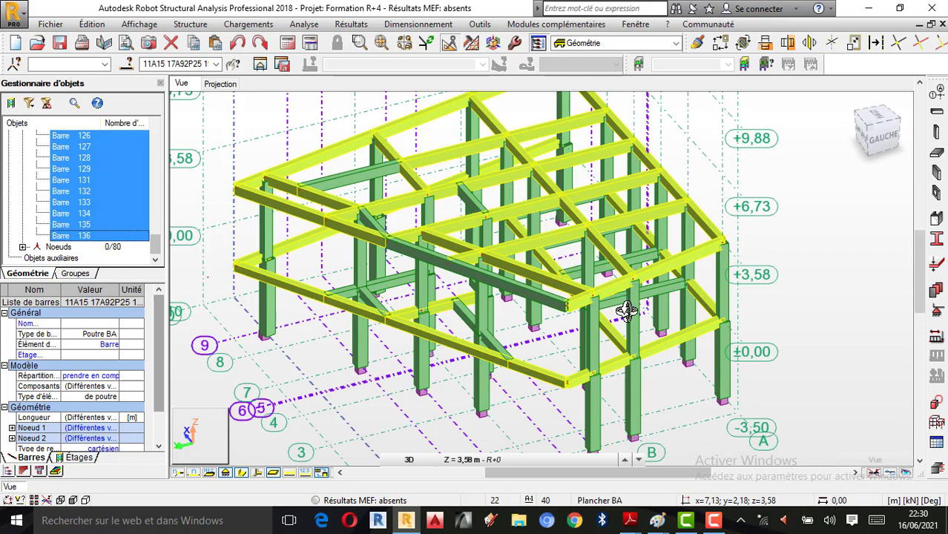
drag(616, 300, 461, 298)
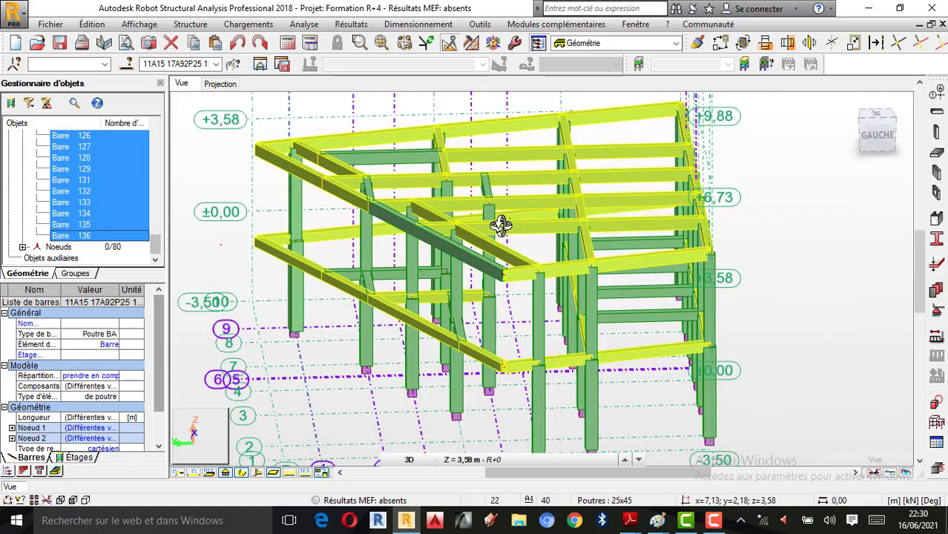
drag(565, 212, 683, 235)
right_click(732, 175)
click(771, 194)
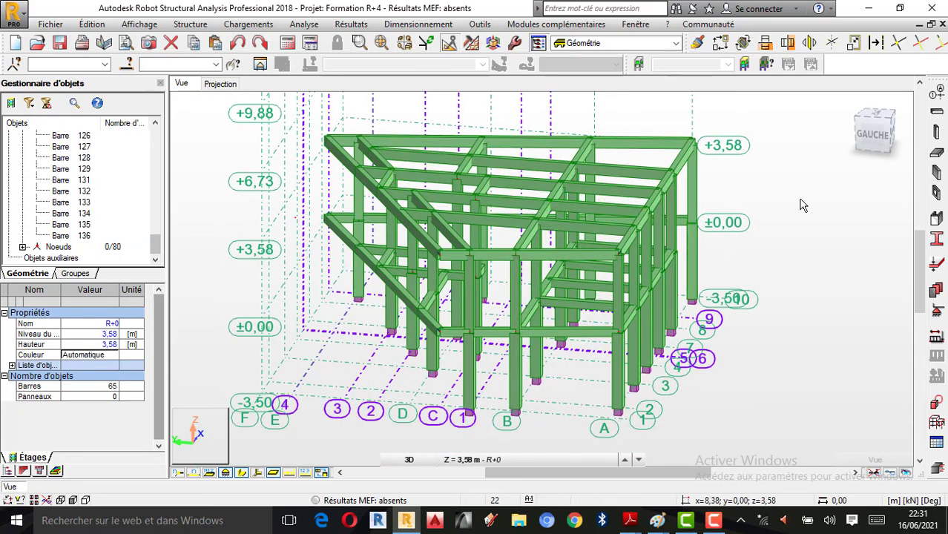
Set the construction element of all beams at level ±0,00 to Poutre, and check the assignment by reselecting that level
right_click(746, 201)
click(752, 256)
drag(753, 256, 725, 268)
right_click(771, 232)
click(786, 238)
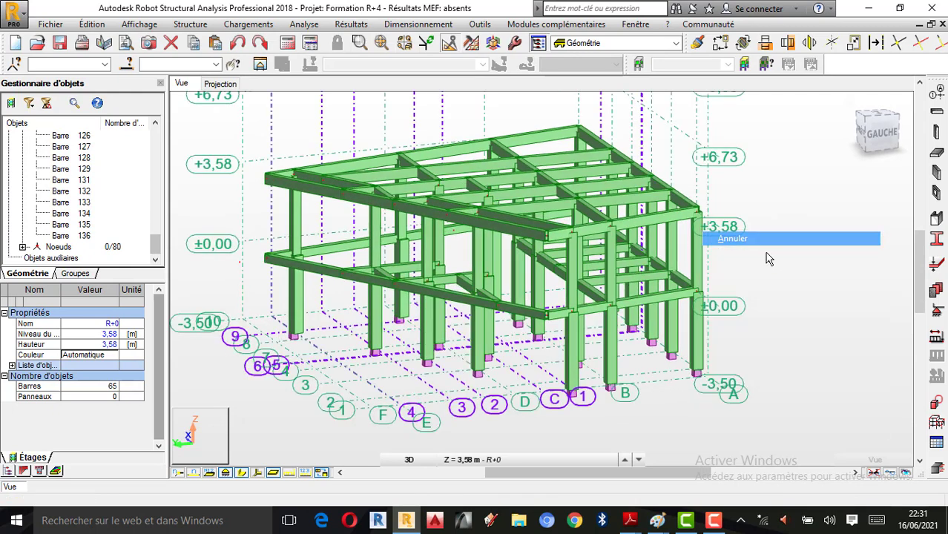
click(718, 311)
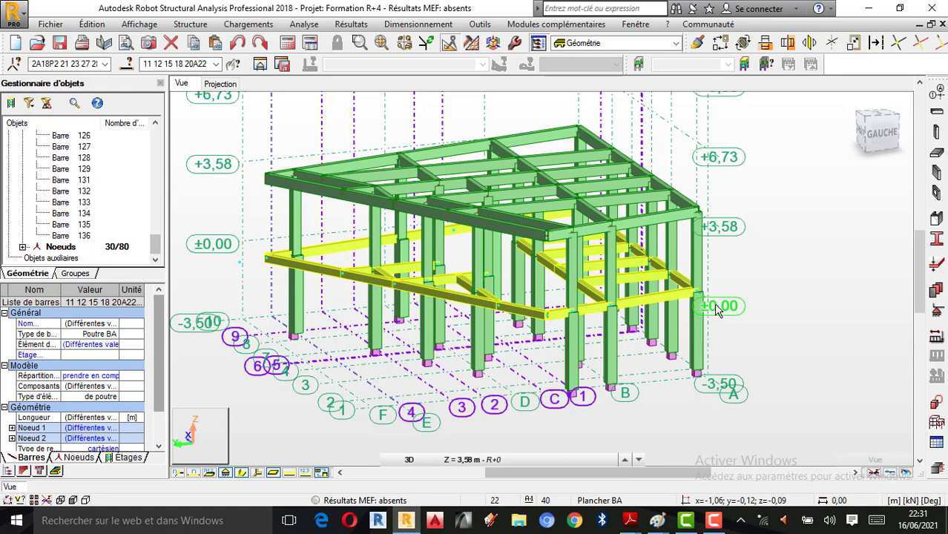
right_click(819, 218)
click(771, 265)
drag(912, 278, 742, 278)
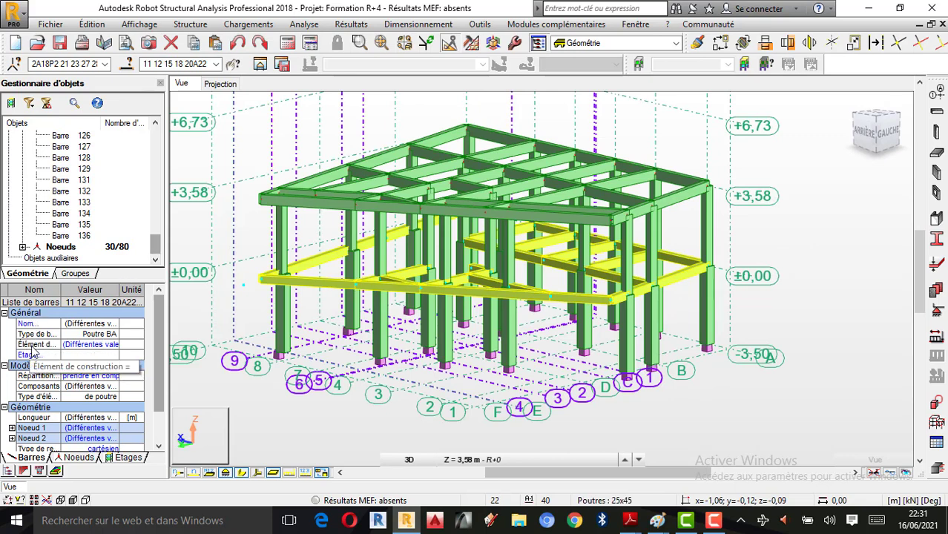
click(88, 351)
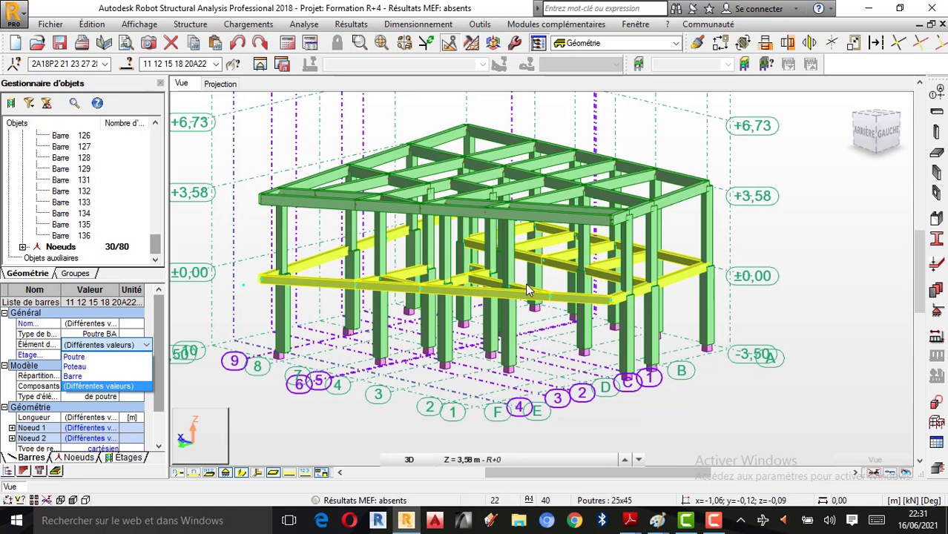
scroll(345, 215, up, 2)
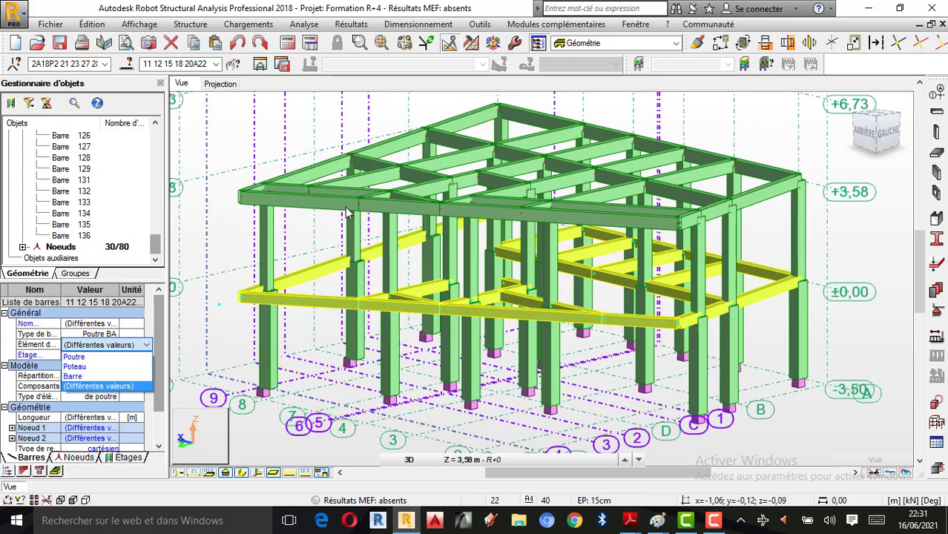
click(83, 361)
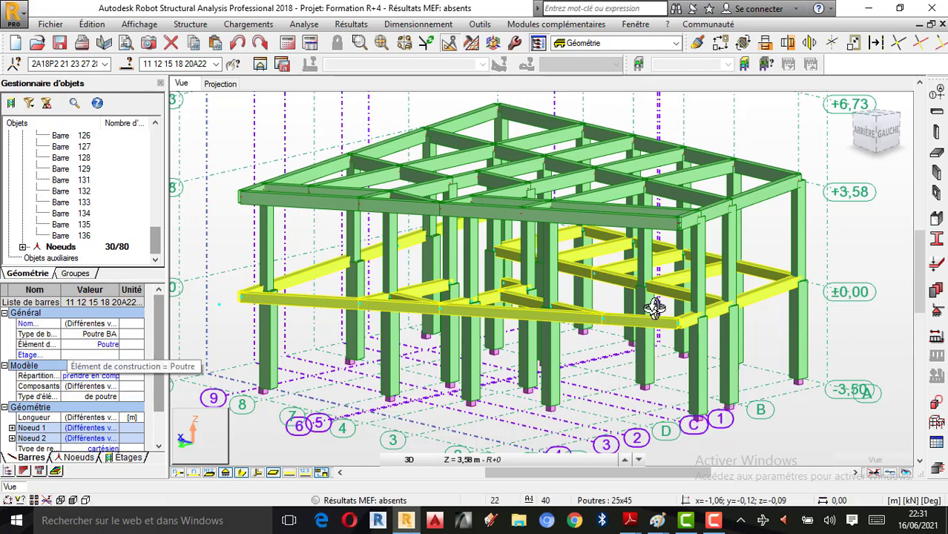
right_click(852, 224)
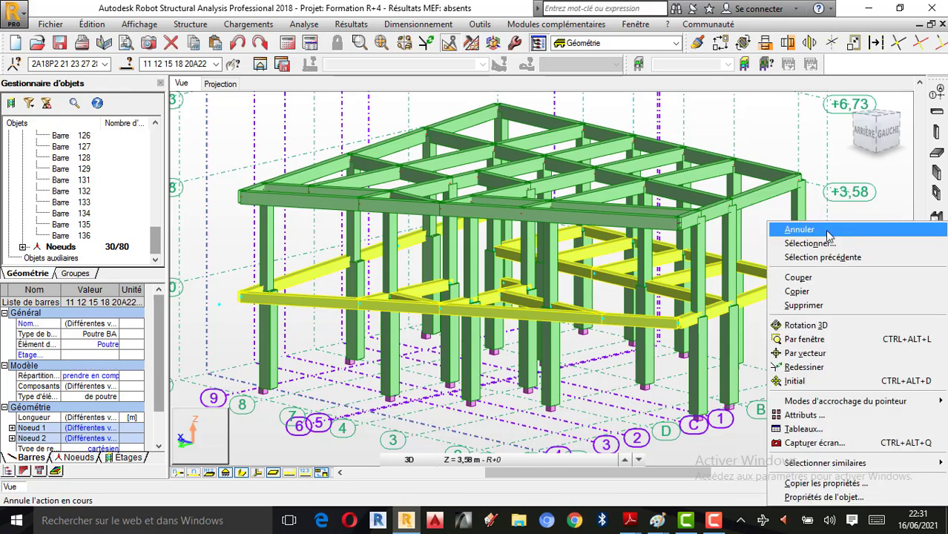
click(827, 233)
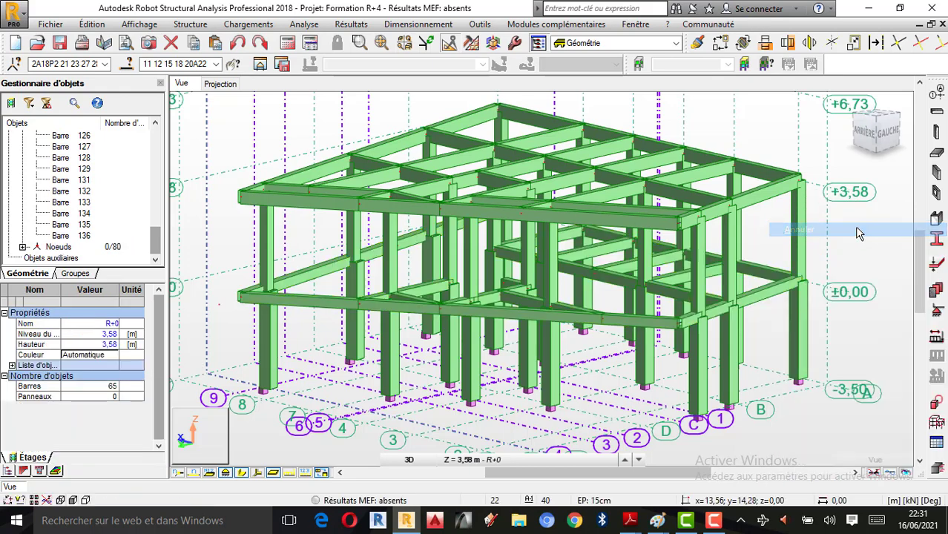
click(848, 293)
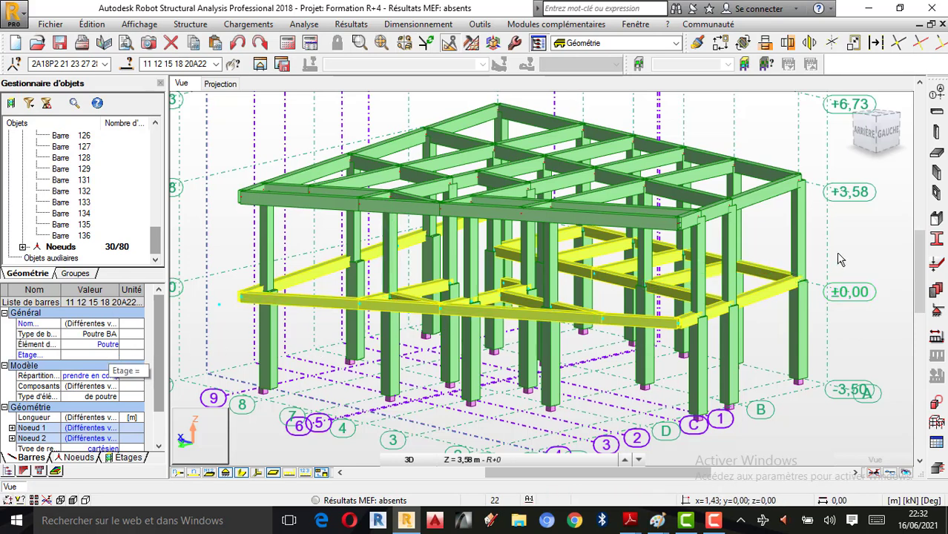
click(847, 193)
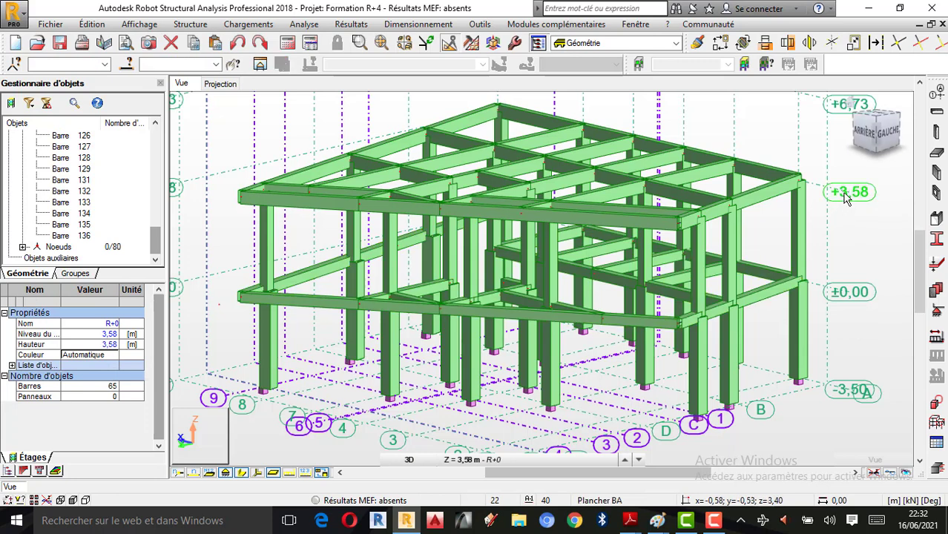
Set the construction element of all beams at level +3,58 to Poutre, and recheck that level's properties
click(846, 193)
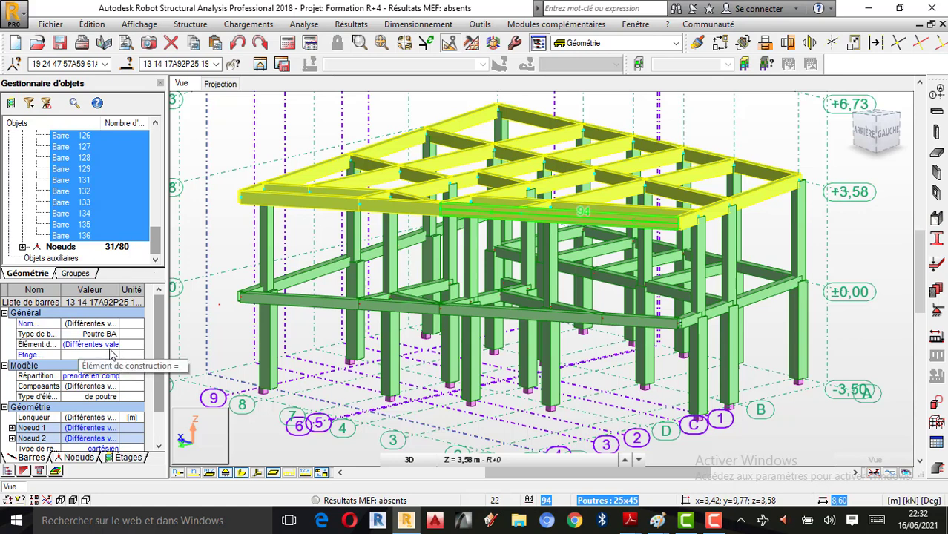
click(114, 345)
click(115, 345)
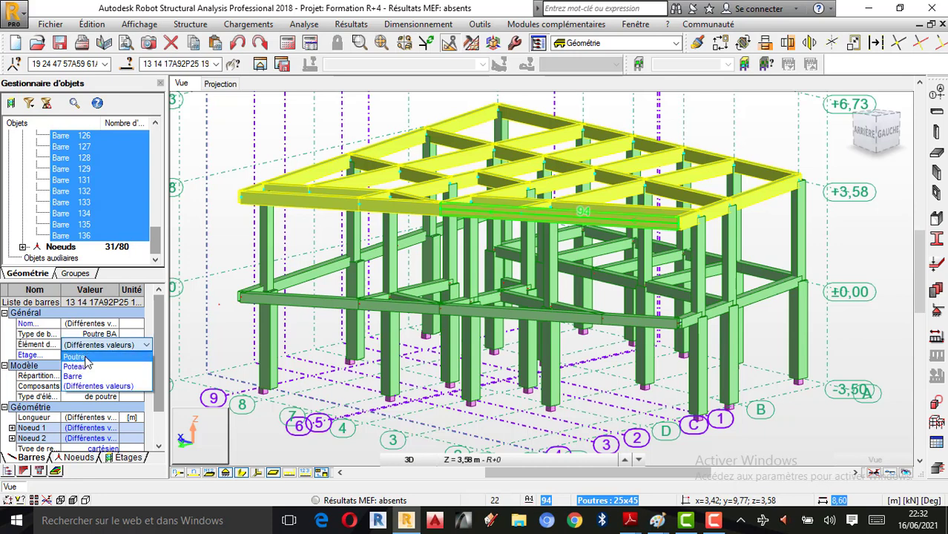
click(85, 359)
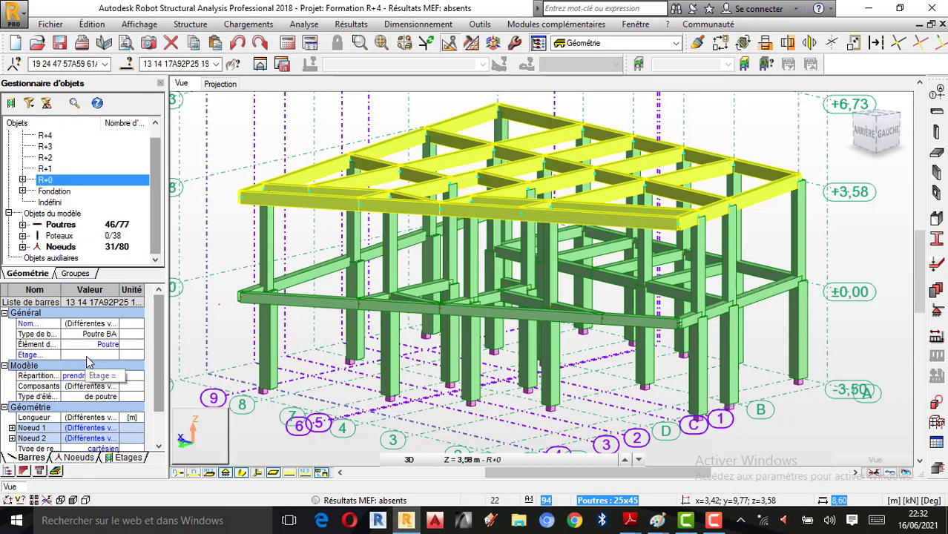
click(879, 239)
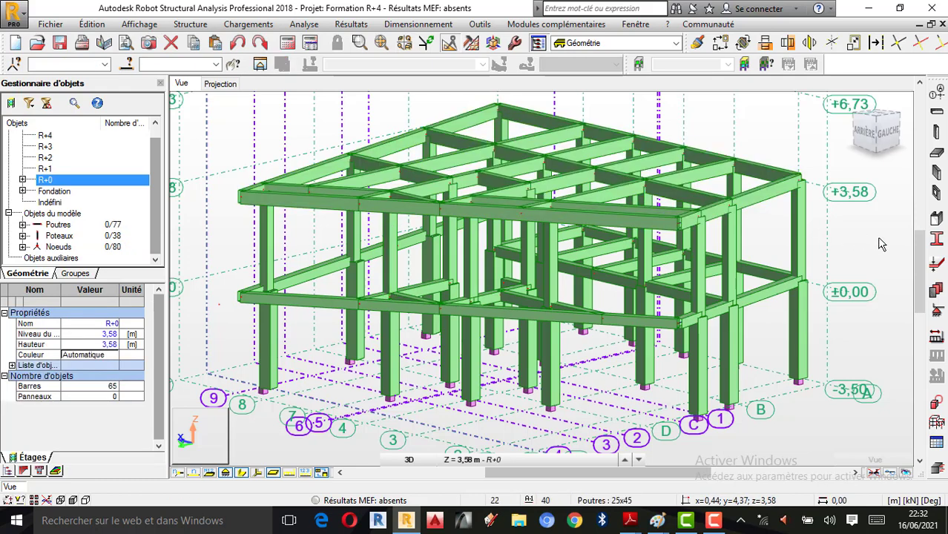
click(847, 193)
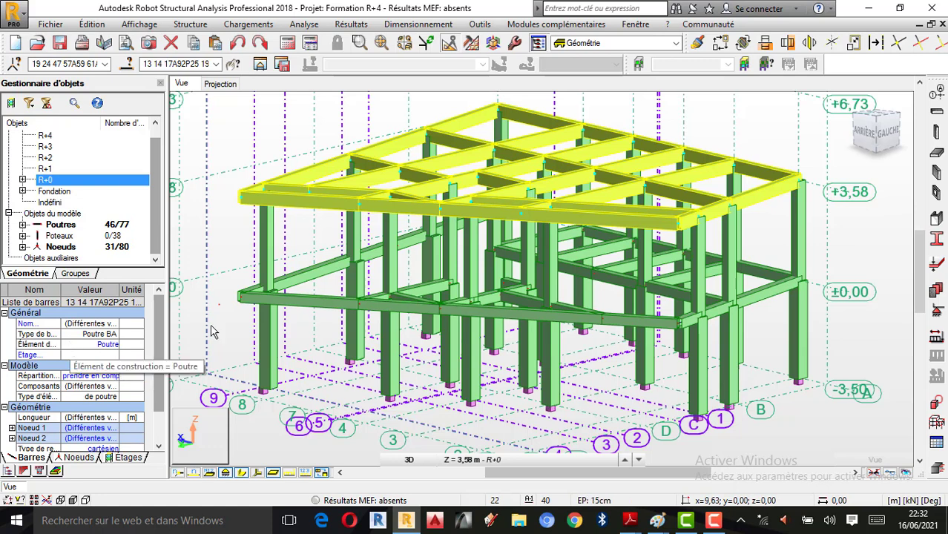
click(862, 241)
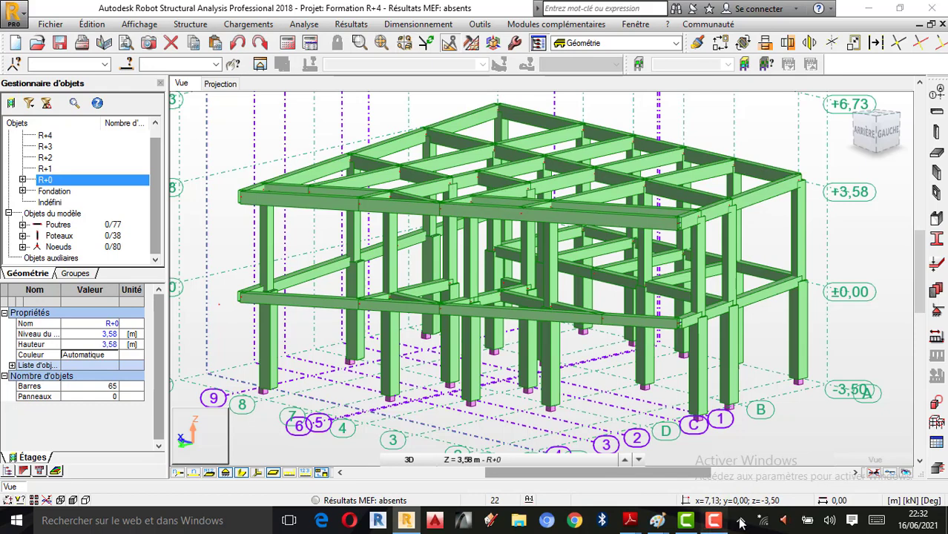
Examine the reclassified beam and column frame in 3D from another angle, overall and closer up
right_click(901, 278)
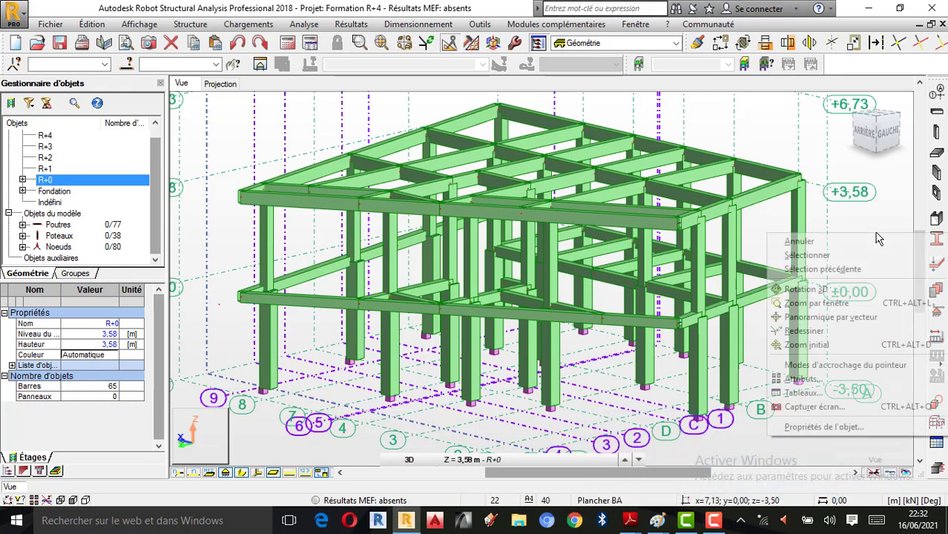
click(815, 289)
drag(814, 290, 806, 296)
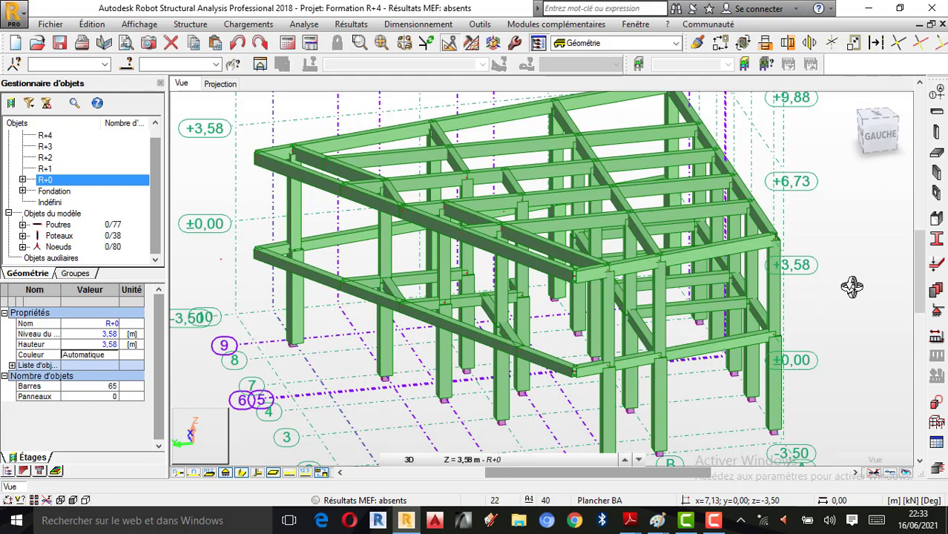
scroll(826, 300, down, 1)
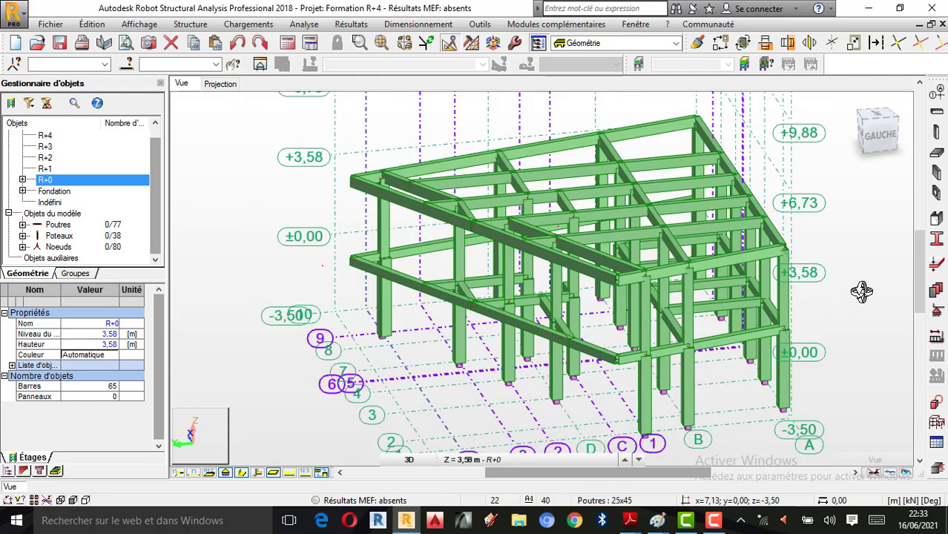
scroll(860, 249, up, 1)
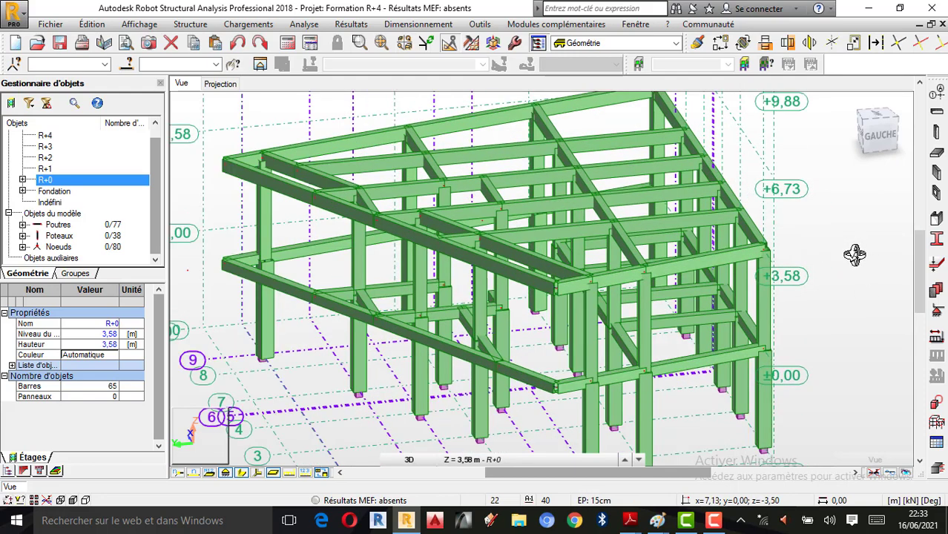
scroll(857, 252, up, 1)
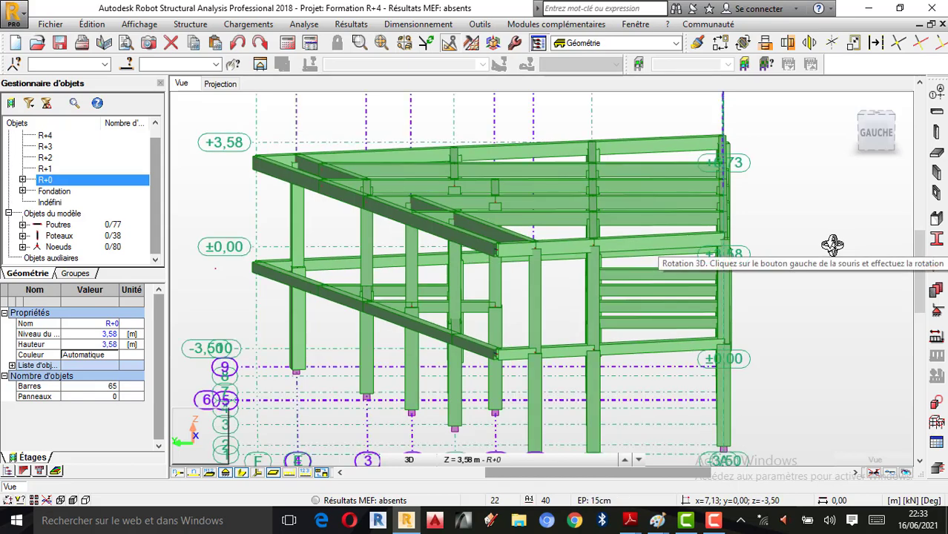
drag(831, 245, 815, 250)
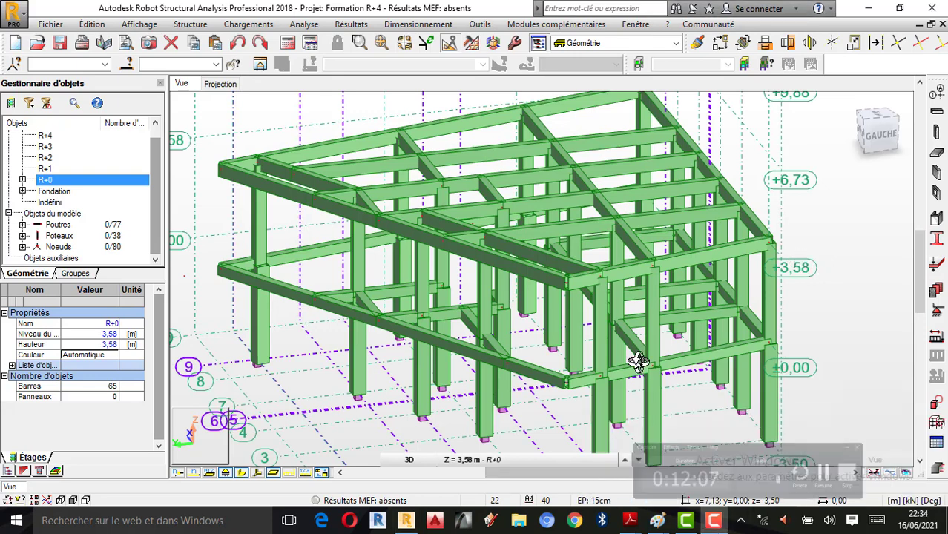
scroll(485, 330, down, 1)
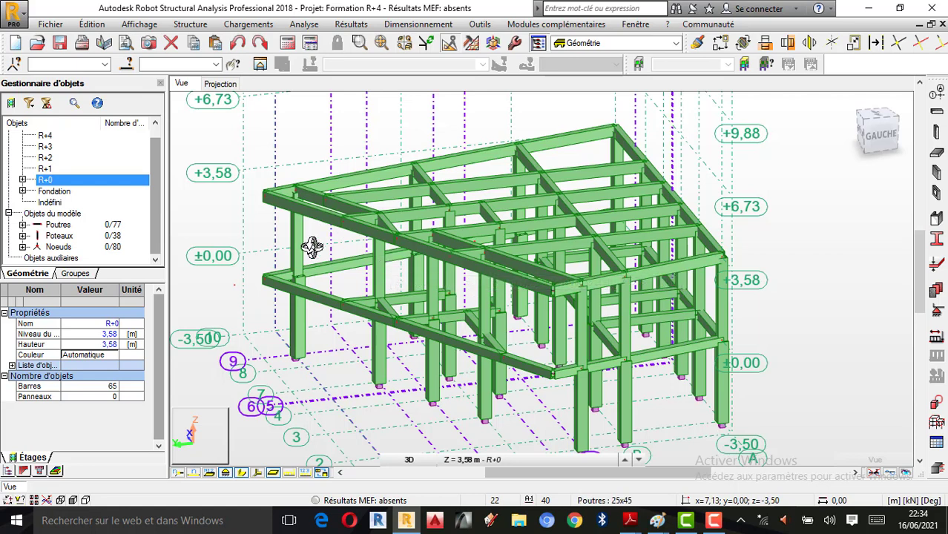
Make R+1 the working level and show its plan at Z = 6,73 m, comparing it with the R+0 plan
click(45, 169)
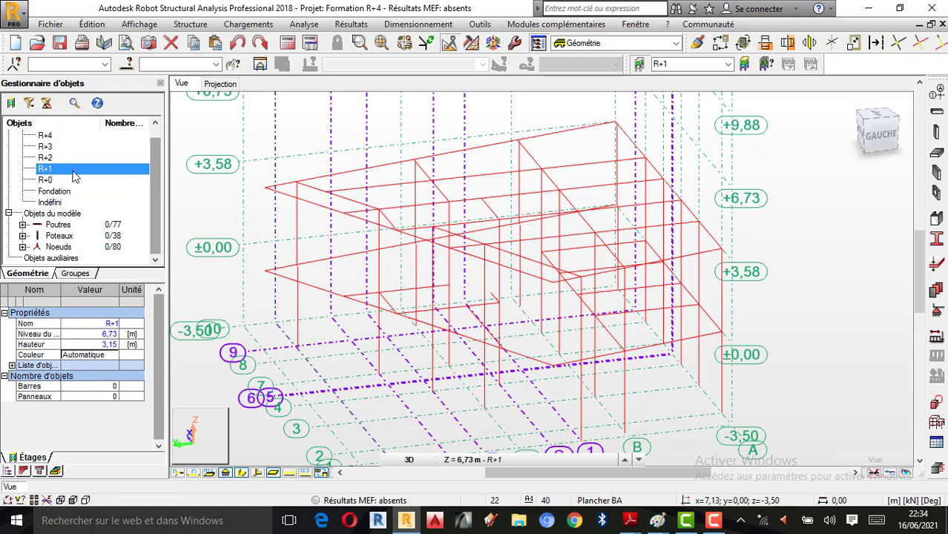
click(221, 84)
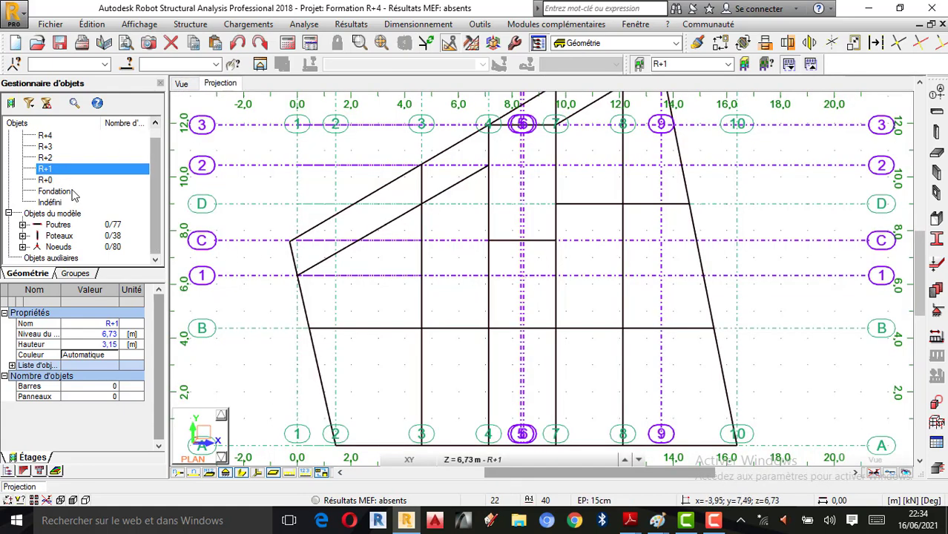
click(46, 180)
double_click(49, 181)
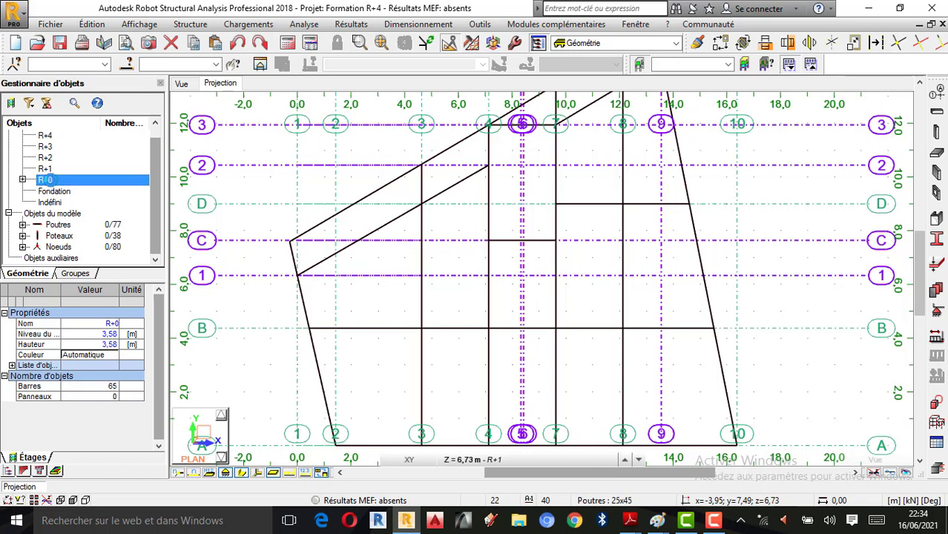
double_click(47, 170)
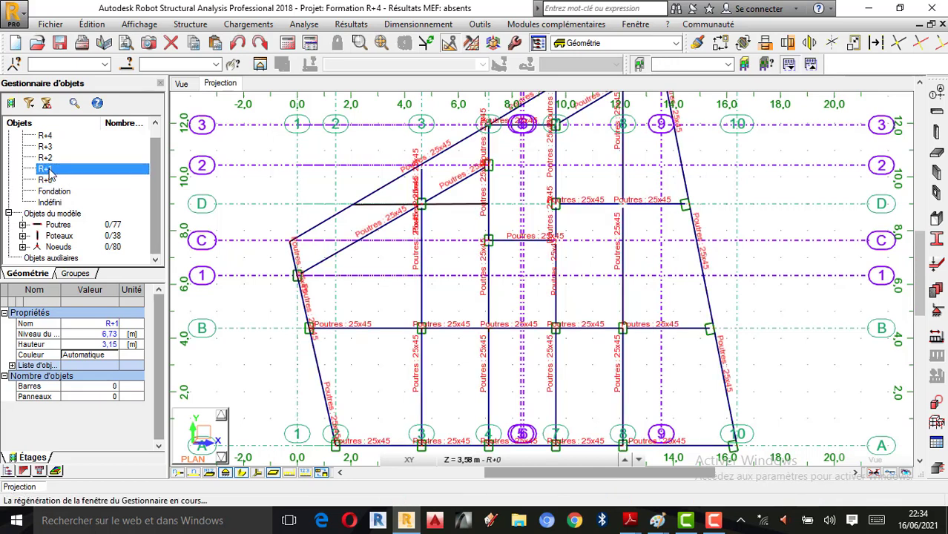
Start a new column of type Poteau BA and open the definition of a new section for it
click(935, 132)
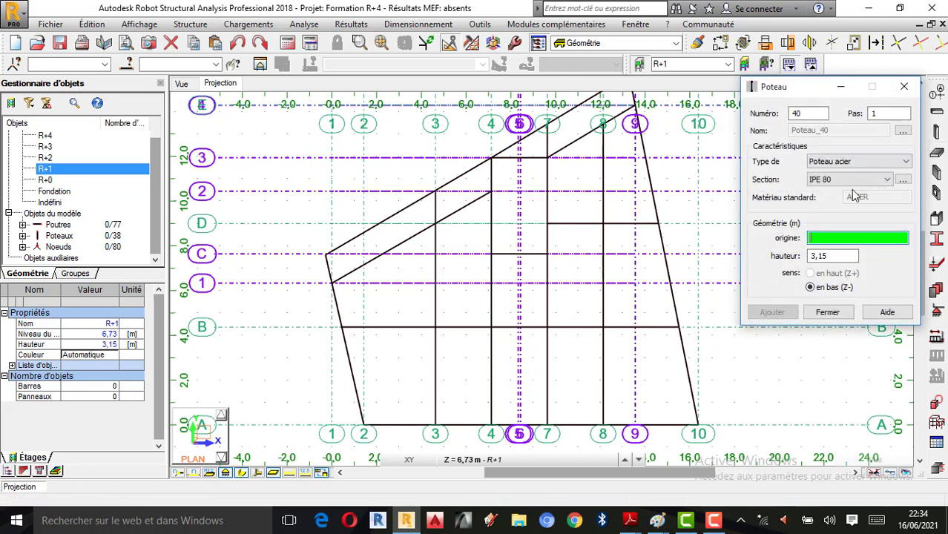
click(899, 161)
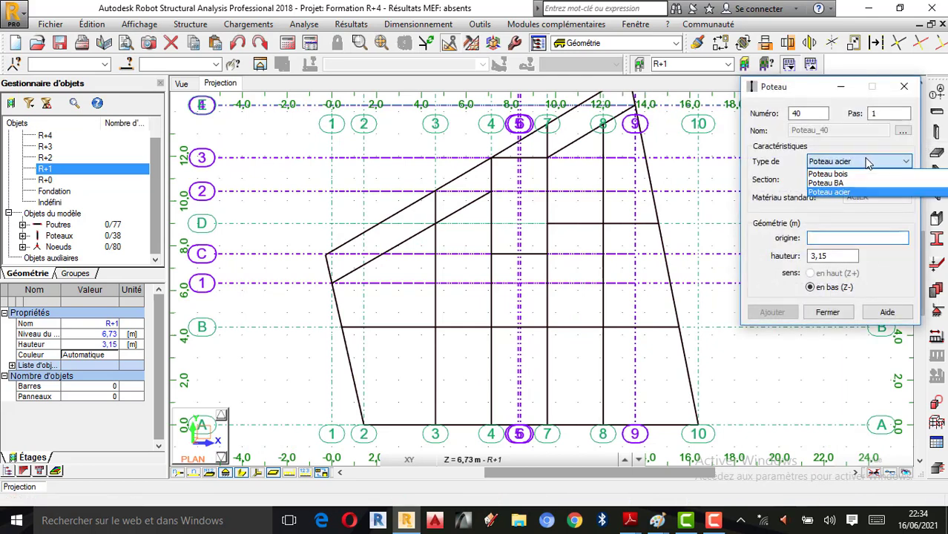
click(830, 183)
click(884, 179)
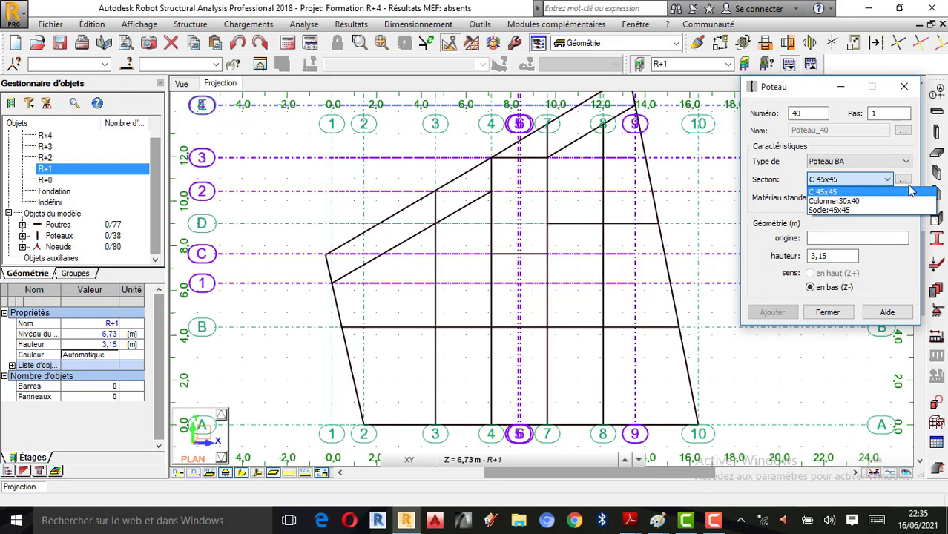
click(910, 191)
click(903, 180)
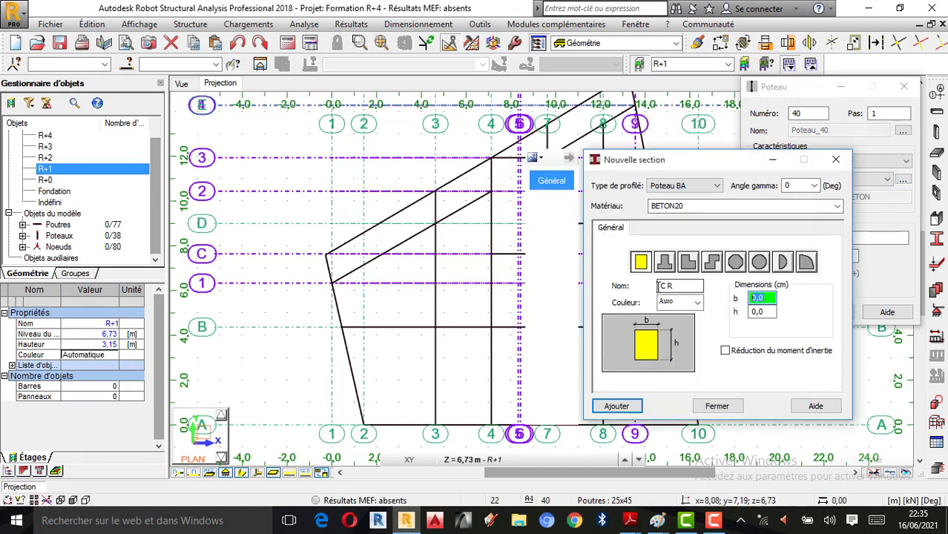
Switch to Paint and look through the handwritten pre-sizing notes for the column dimensions
click(668, 522)
click(604, 449)
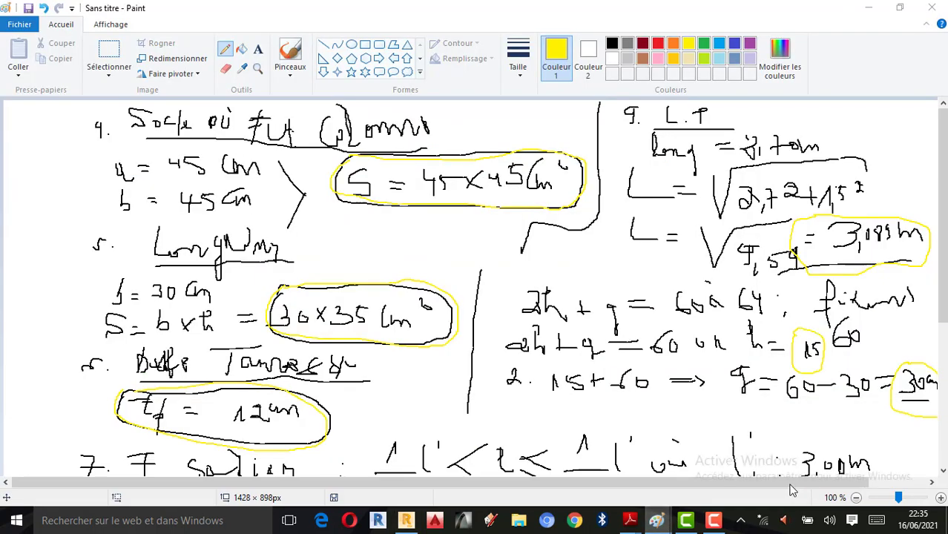
scroll(611, 414, down, 5)
scroll(613, 401, up, 5)
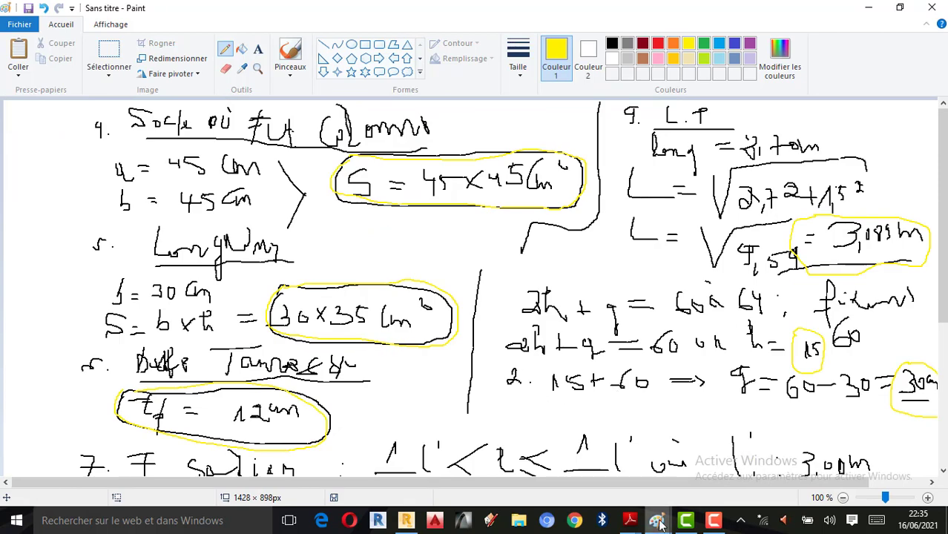
mouse_move(656, 523)
click(570, 467)
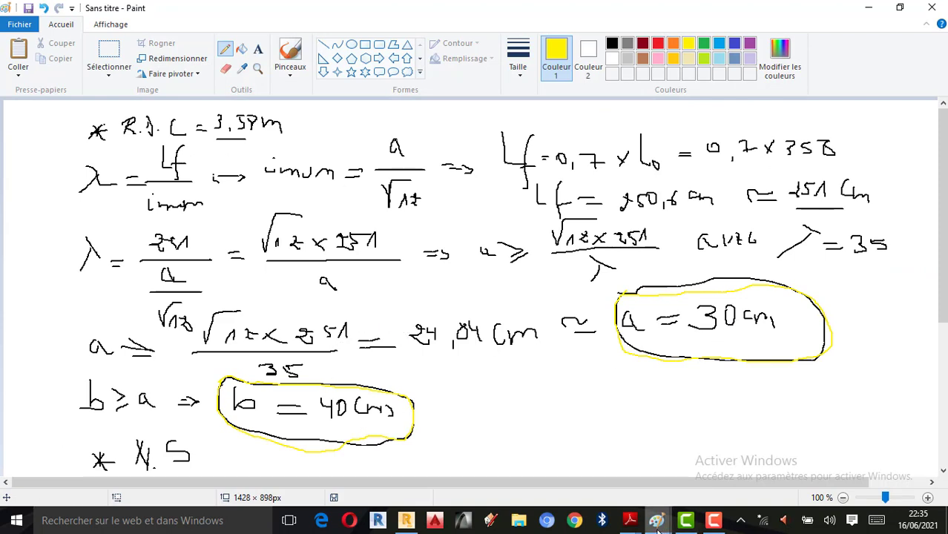
mouse_move(656, 520)
click(602, 482)
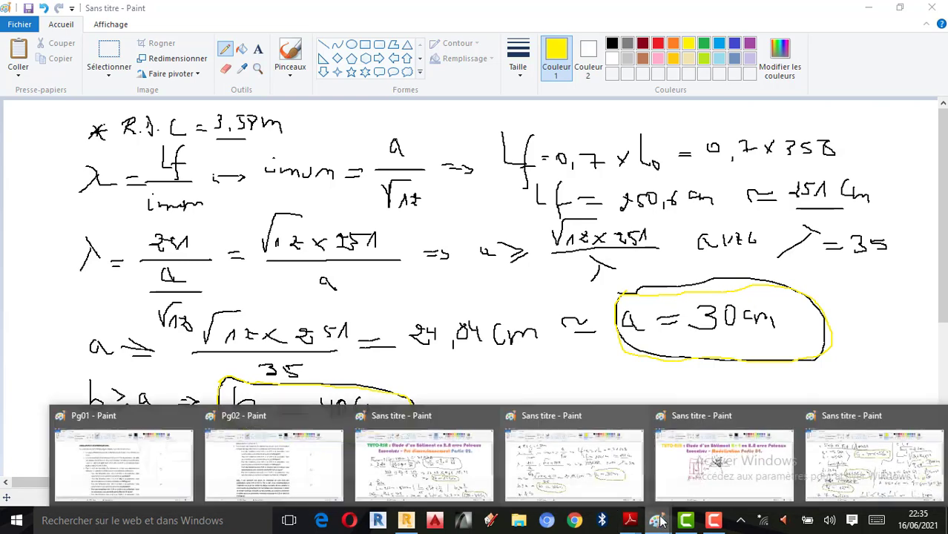
click(802, 469)
scroll(464, 281, down, 2)
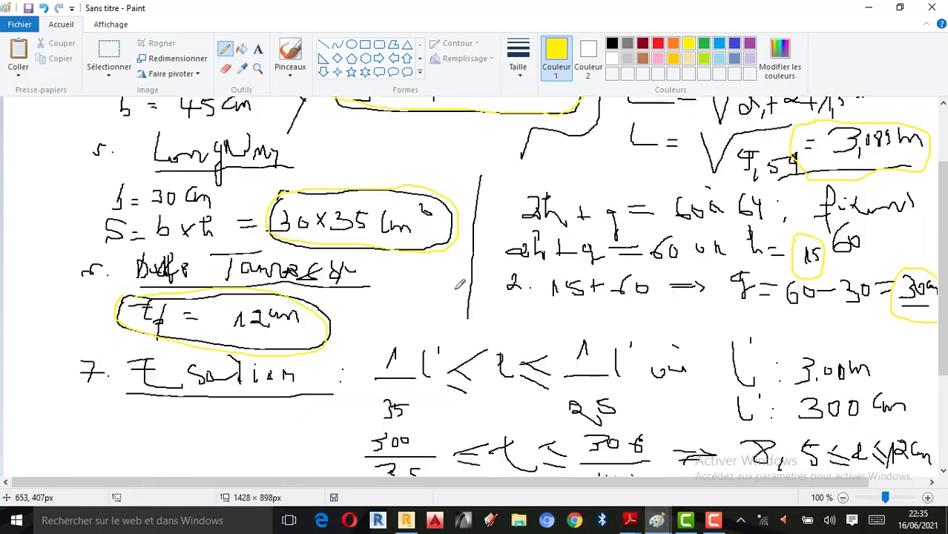
scroll(460, 285, up, 2)
scroll(460, 285, down, 5)
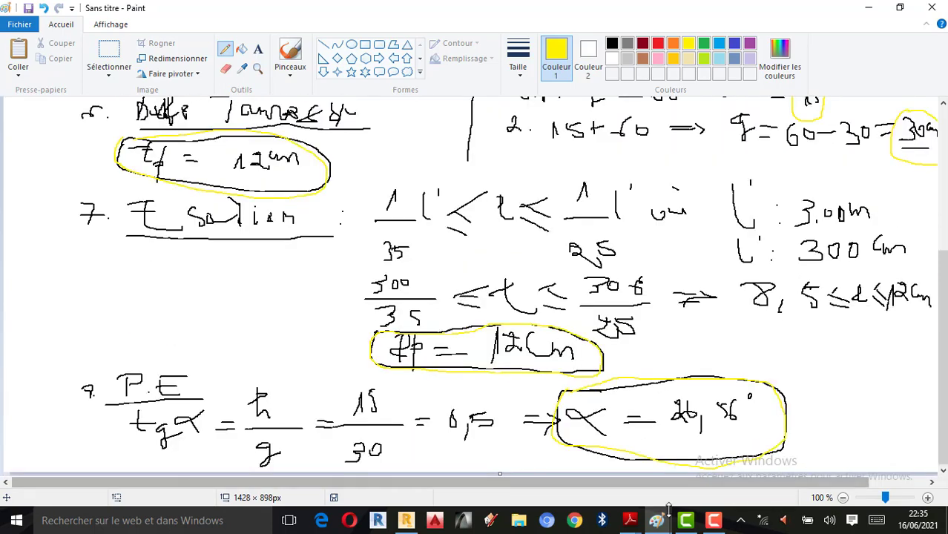
Examine the column sizing calculations in the notes for the ground floor and the 3,15 m high upper storeys
mouse_move(658, 521)
click(474, 481)
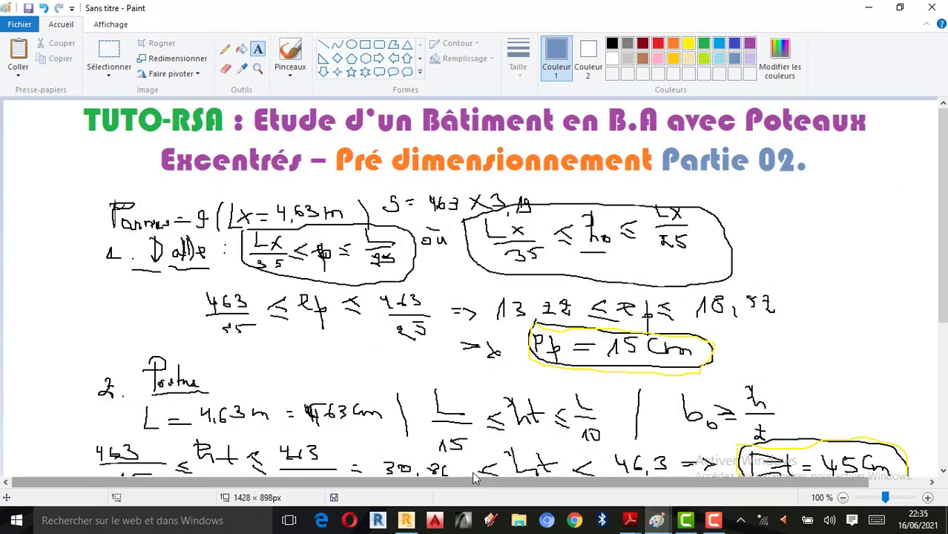
scroll(499, 389, down, 5)
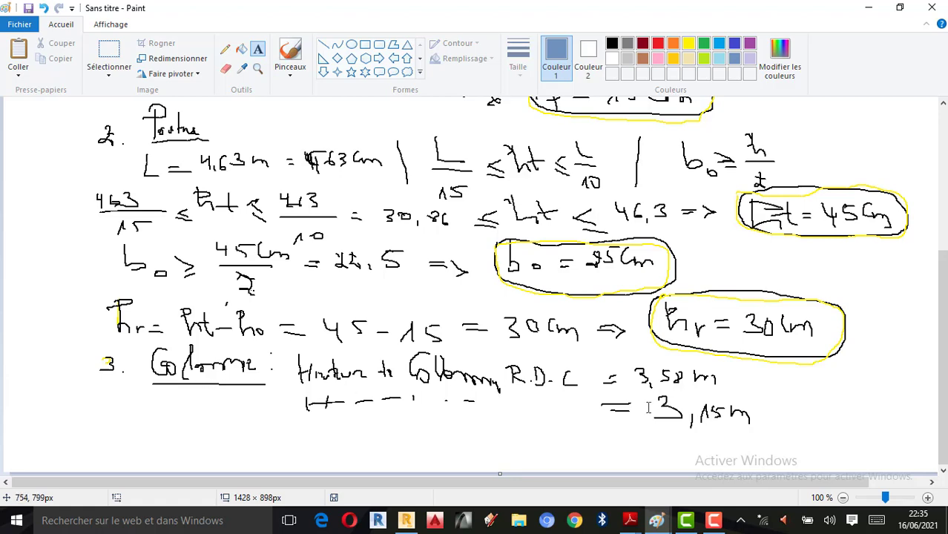
mouse_move(657, 520)
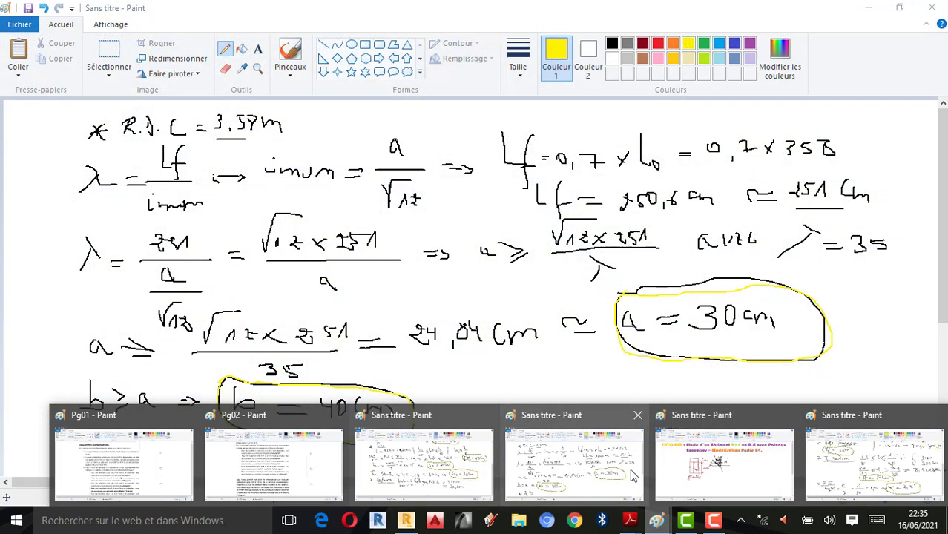
click(632, 476)
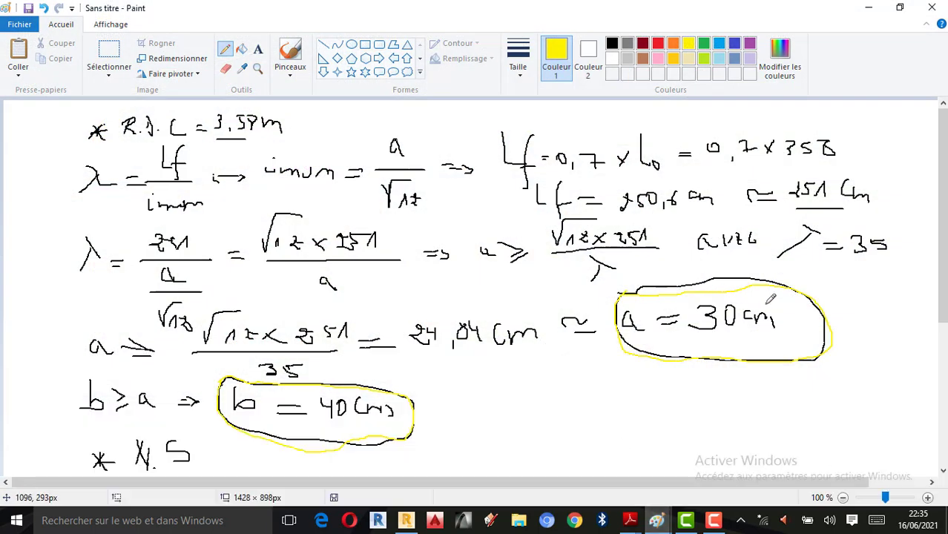
scroll(457, 405, down, 3)
scroll(457, 406, down, 2)
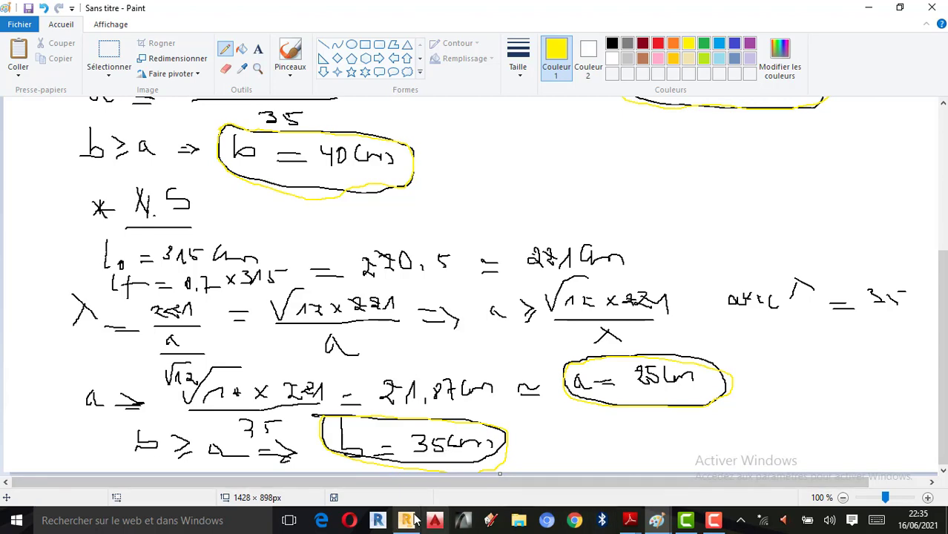
click(713, 520)
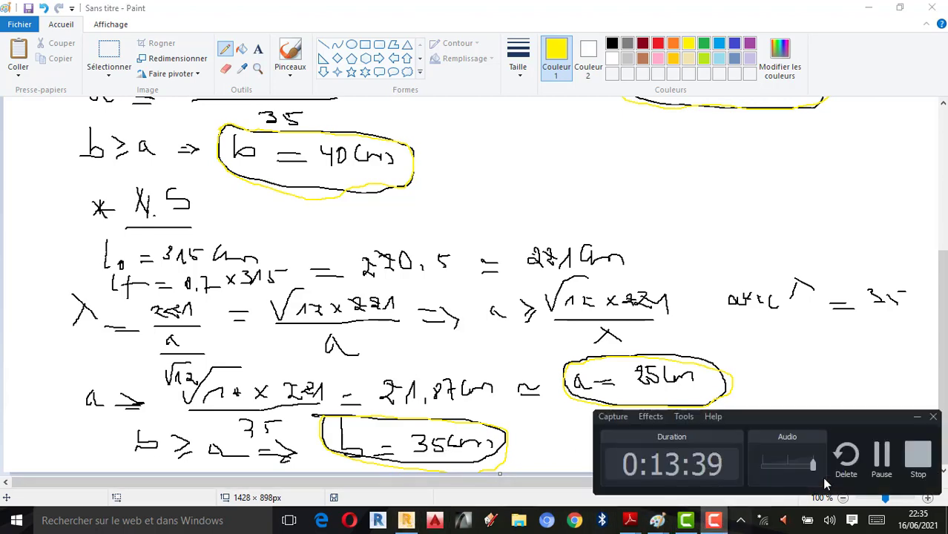
click(891, 469)
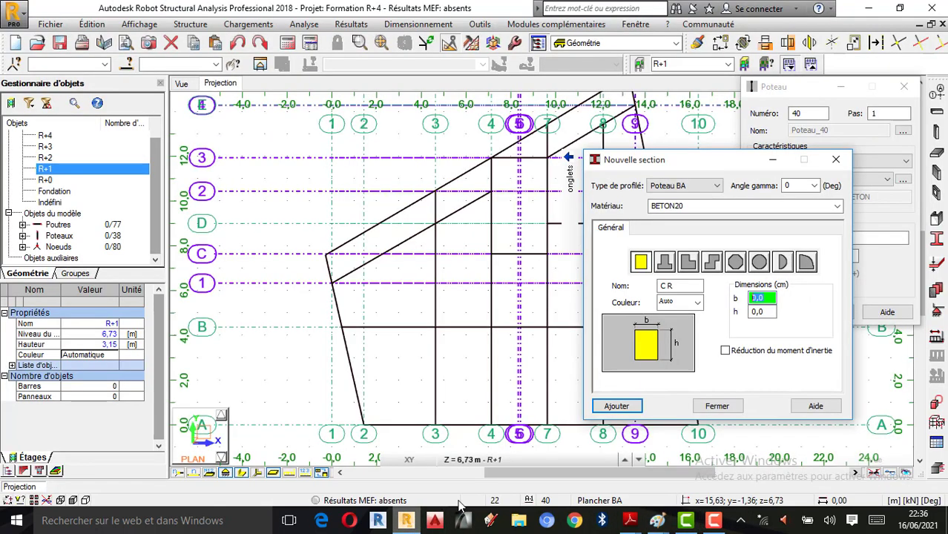
Set the new rectangular concrete section's dimensions to b = 25 cm and h = 35 cm
double_click(756, 298)
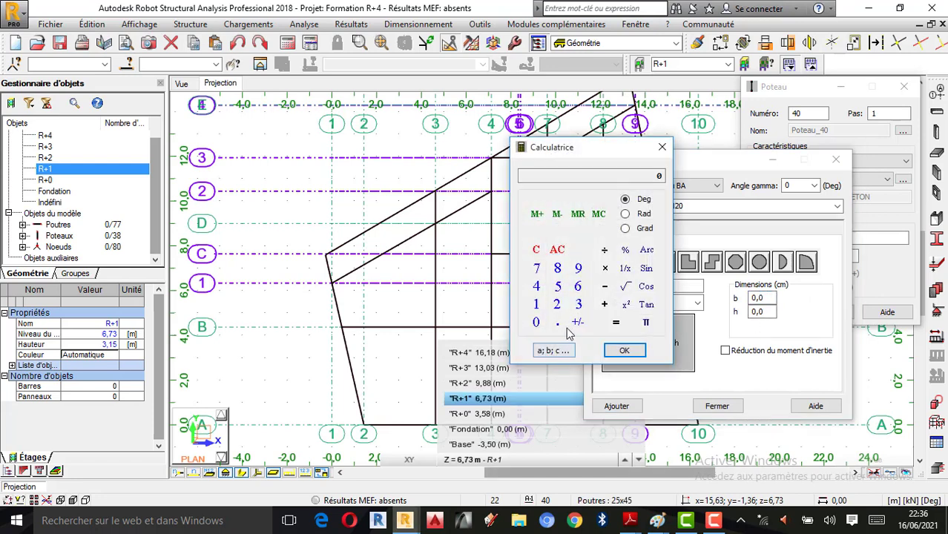
click(557, 305)
click(558, 286)
click(624, 350)
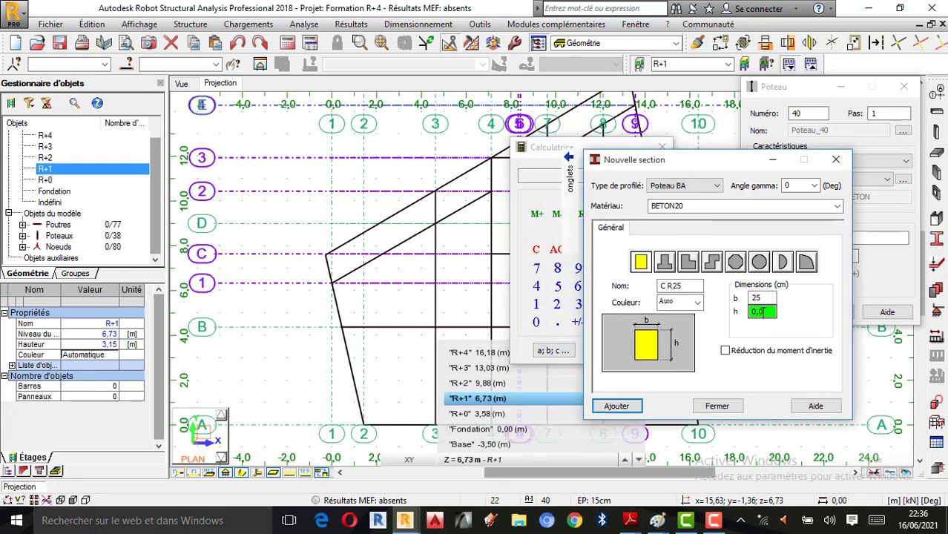
click(578, 305)
click(558, 286)
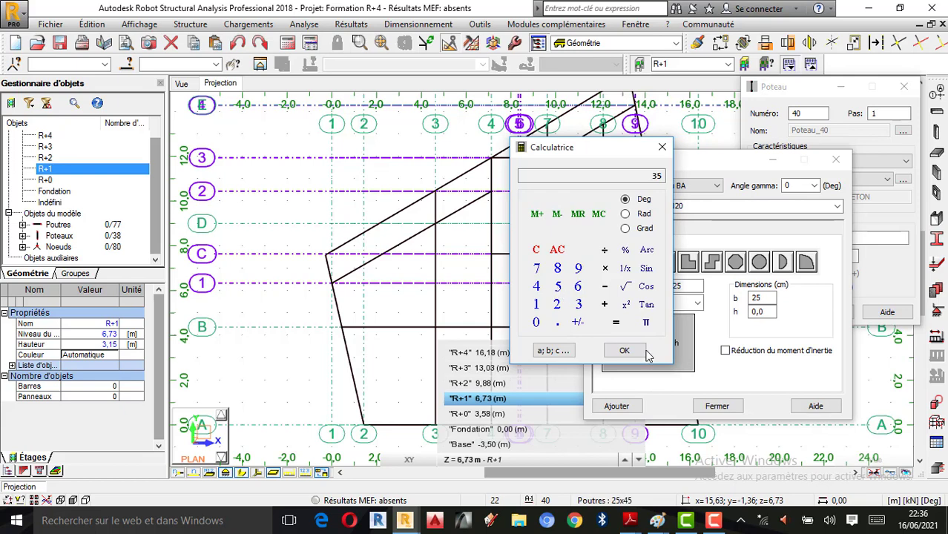
click(623, 350)
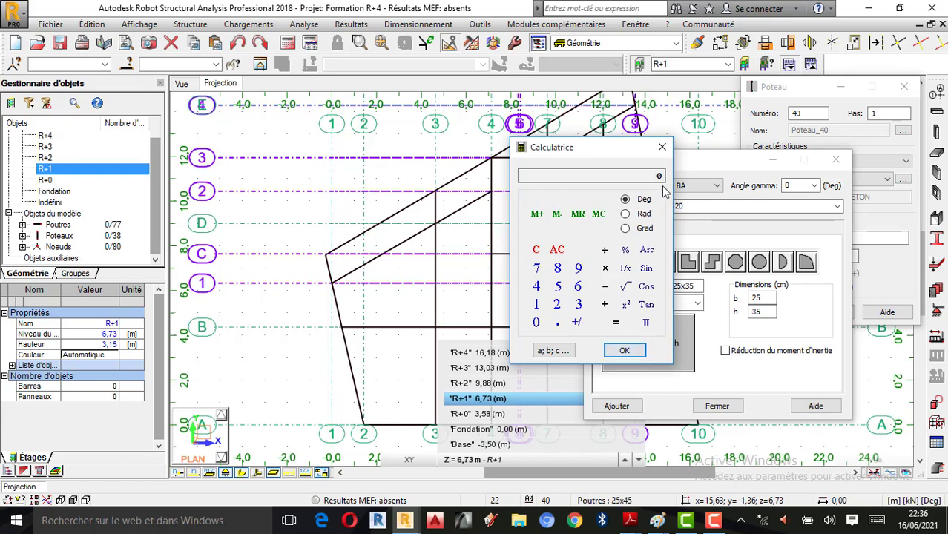
click(662, 147)
Name the new section Colonne:25x35, add it to the column sections, and finish the section definition
drag(674, 285, 601, 299)
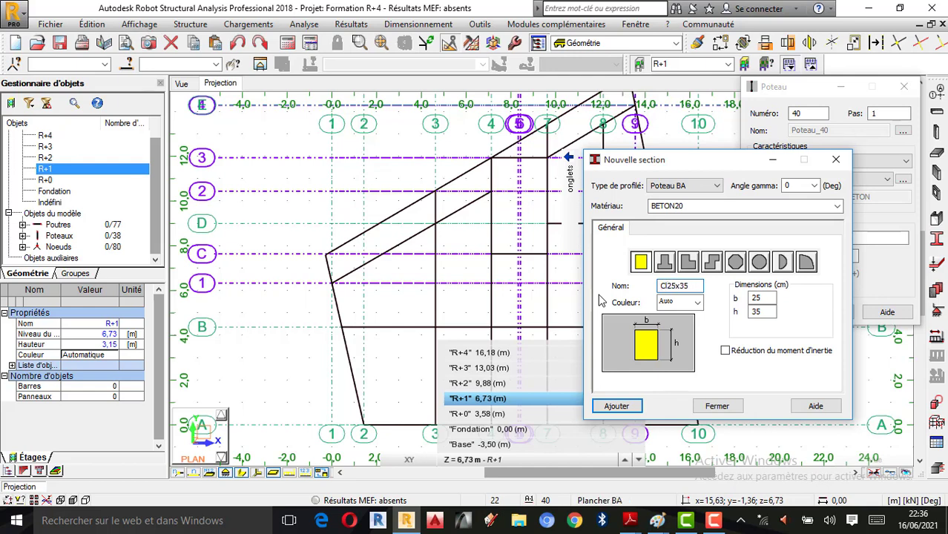
text(Colonne)
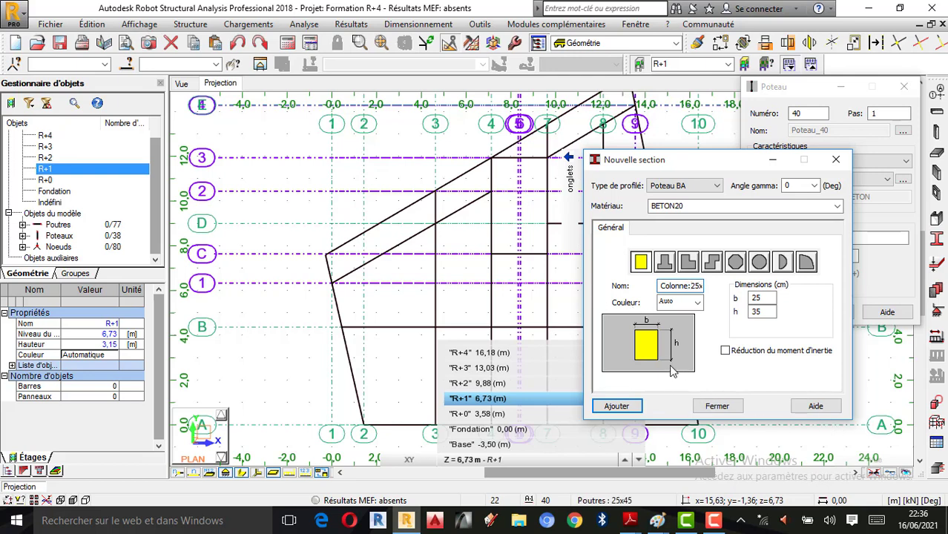
click(617, 406)
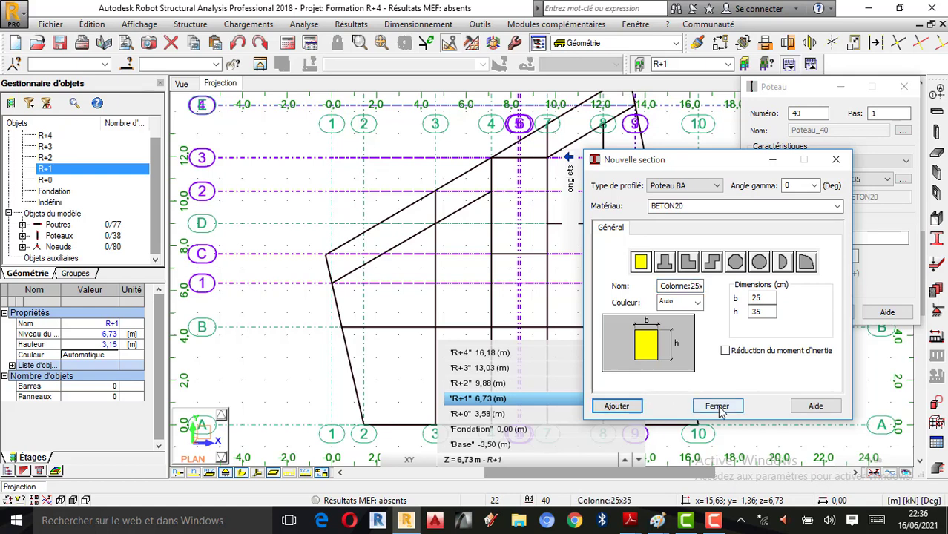
click(714, 405)
Place a 3,15 m high Colonne:25x35 column at the intersection of axes A and 2 on level R+1, and check it in 3D
click(830, 238)
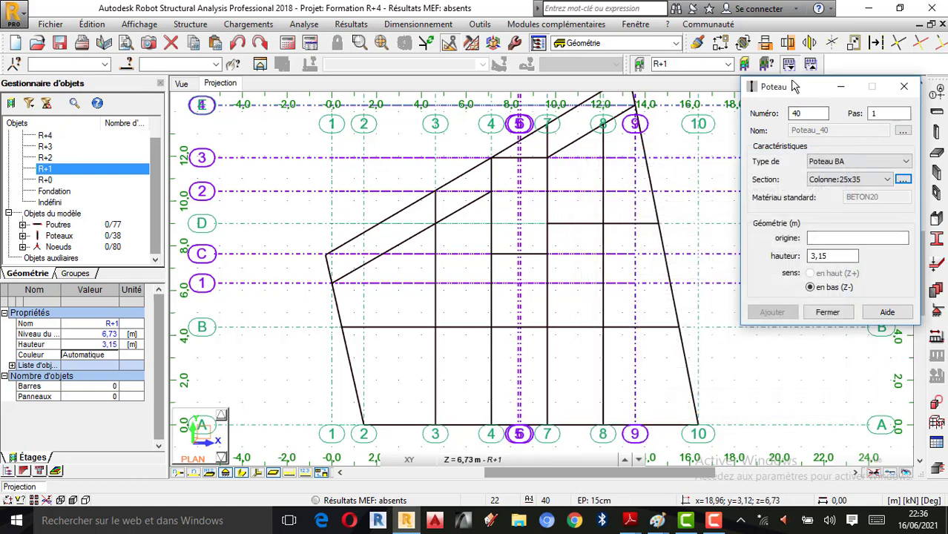
click(364, 425)
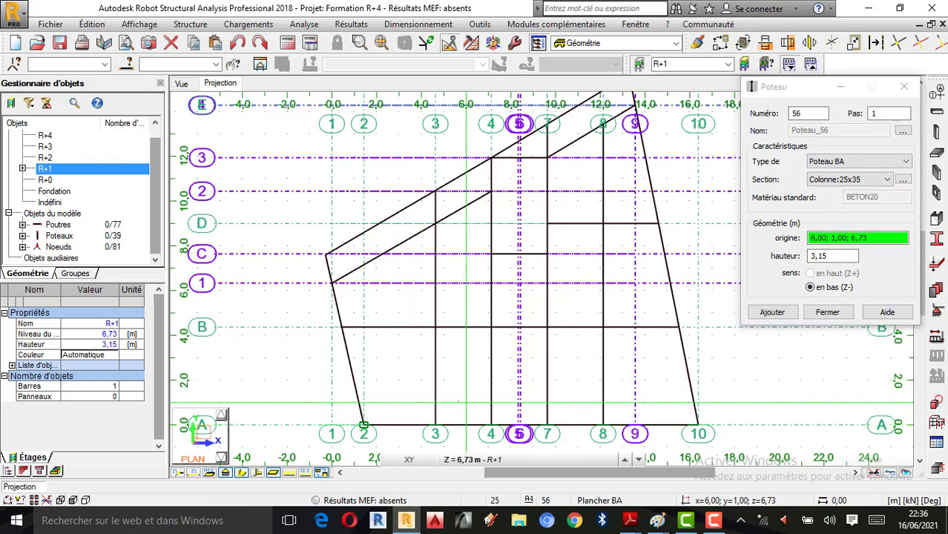
click(182, 84)
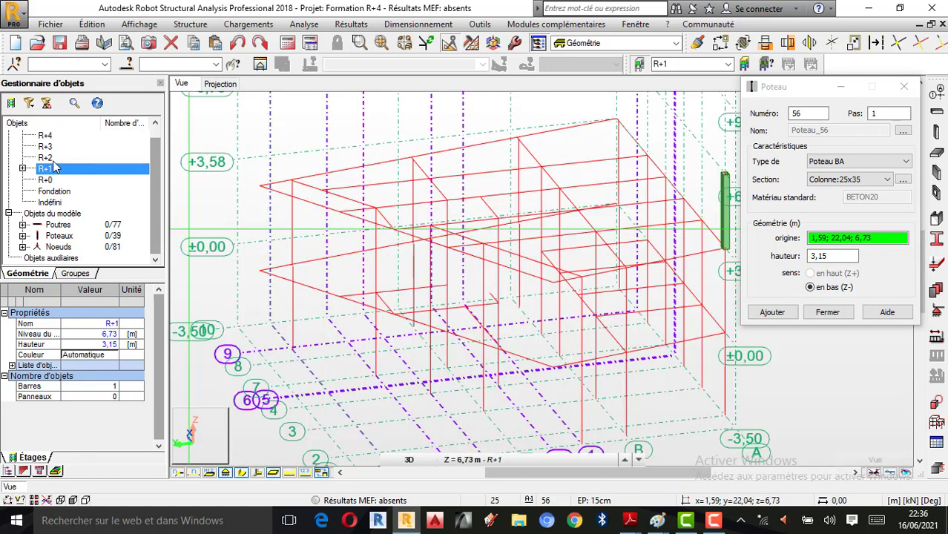
double_click(48, 170)
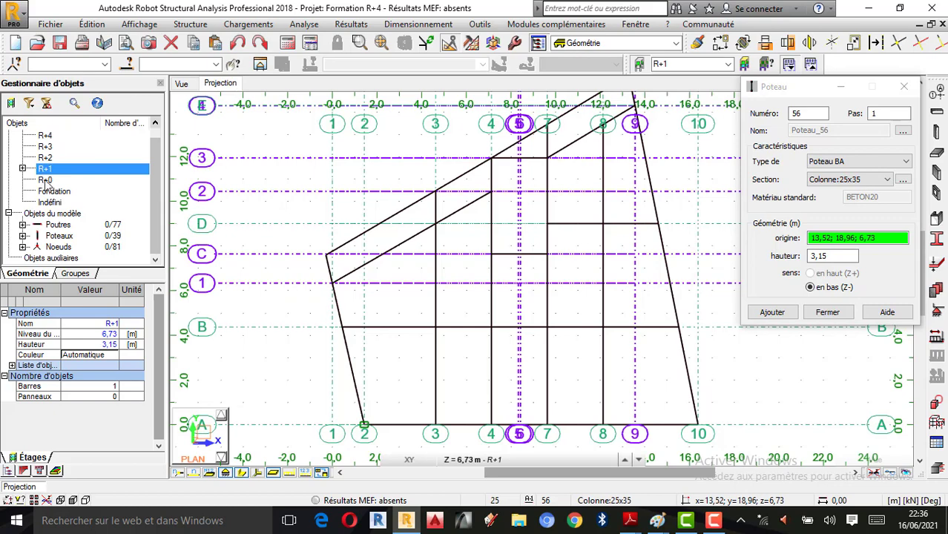
Examine the column positions and orientations on the R+0 plan at Z = 3,58 m
click(45, 181)
double_click(45, 181)
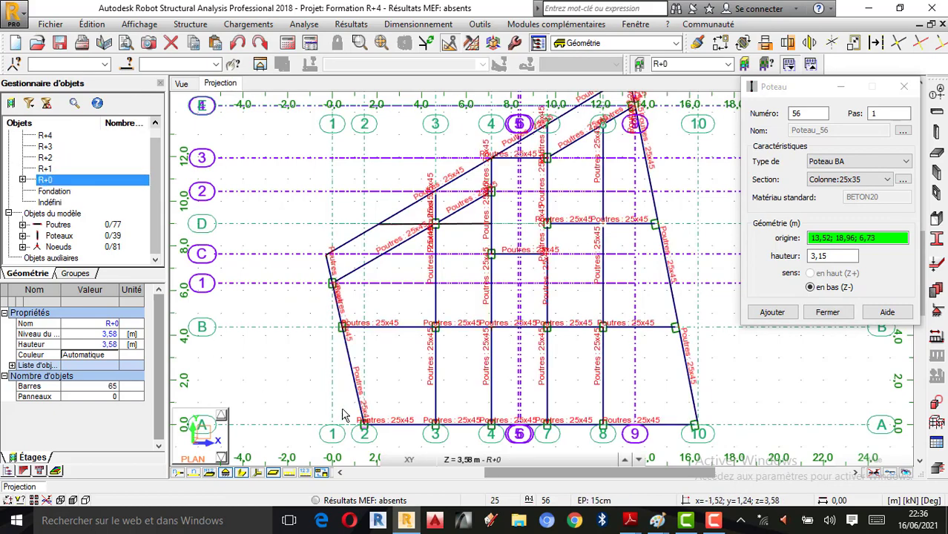
scroll(363, 427, up, 2)
scroll(393, 419, up, 2)
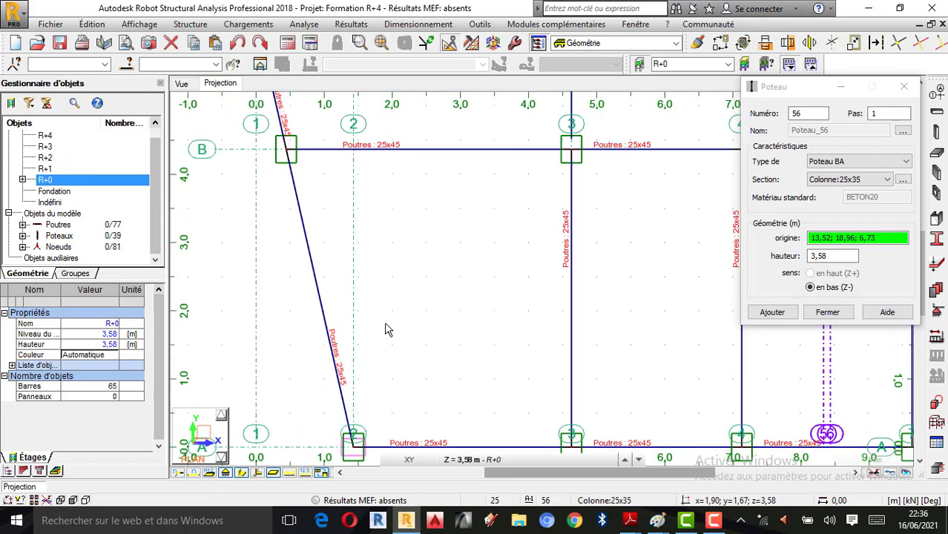
scroll(386, 326, down, 2)
scroll(379, 323, down, 3)
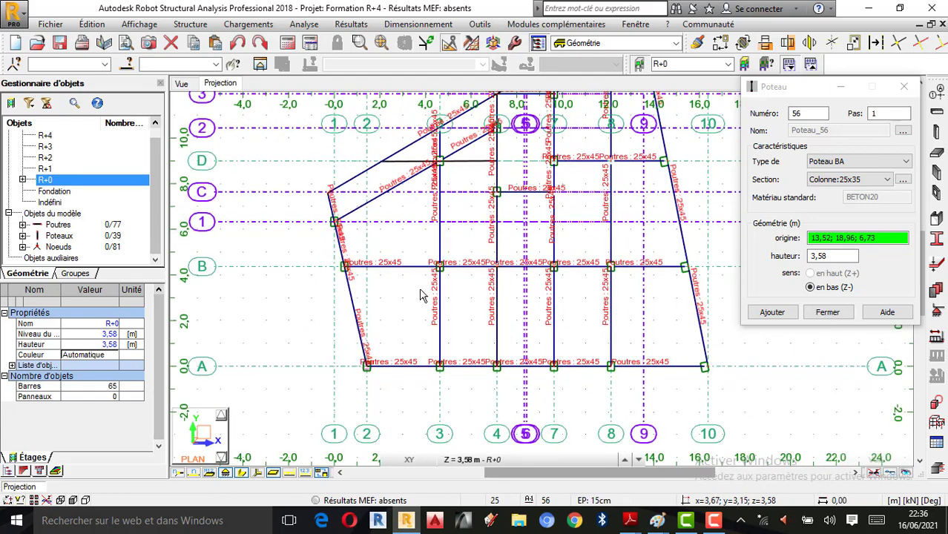
scroll(420, 294, up, 1)
scroll(415, 297, down, 3)
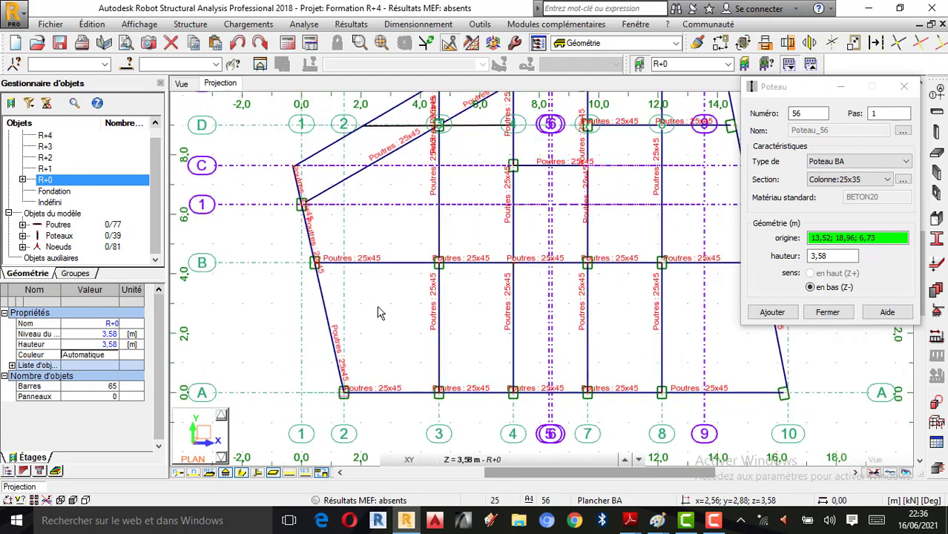
scroll(400, 289, up, 4)
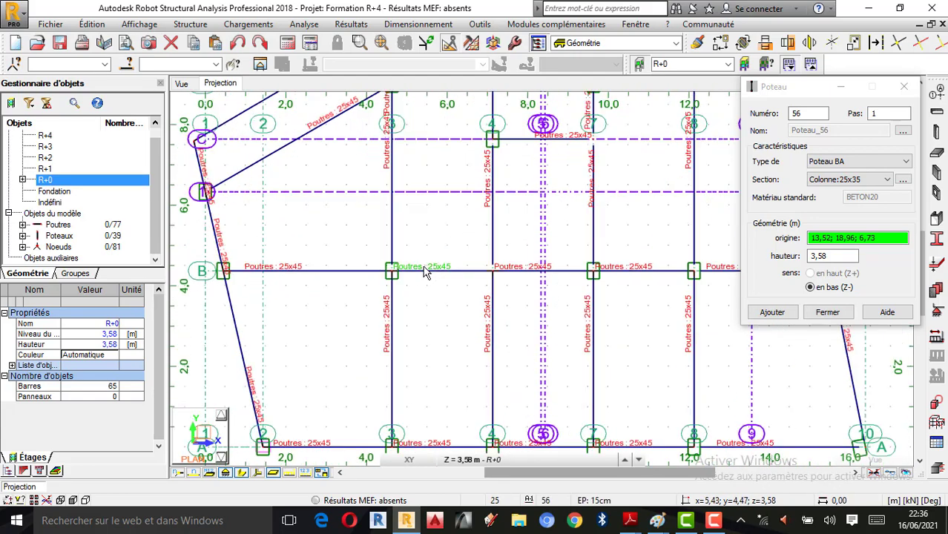
scroll(411, 281, down, 2)
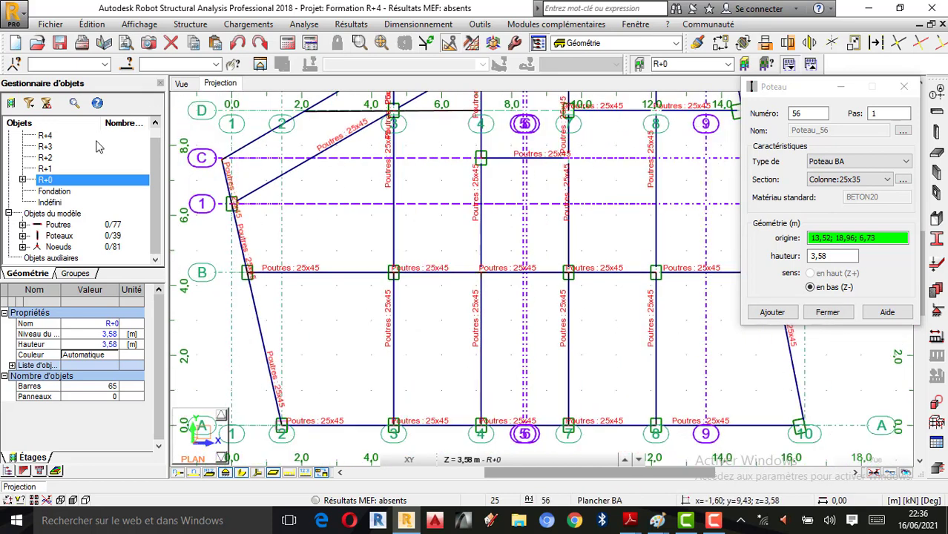
Return to the R+1 level, undo the column placed at axes A and 2, and close the column definition
click(44, 168)
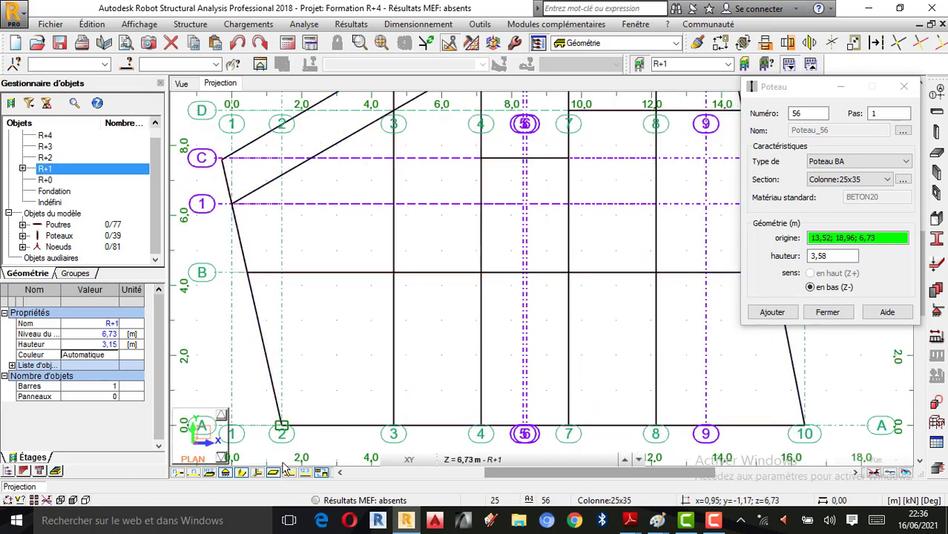
click(238, 41)
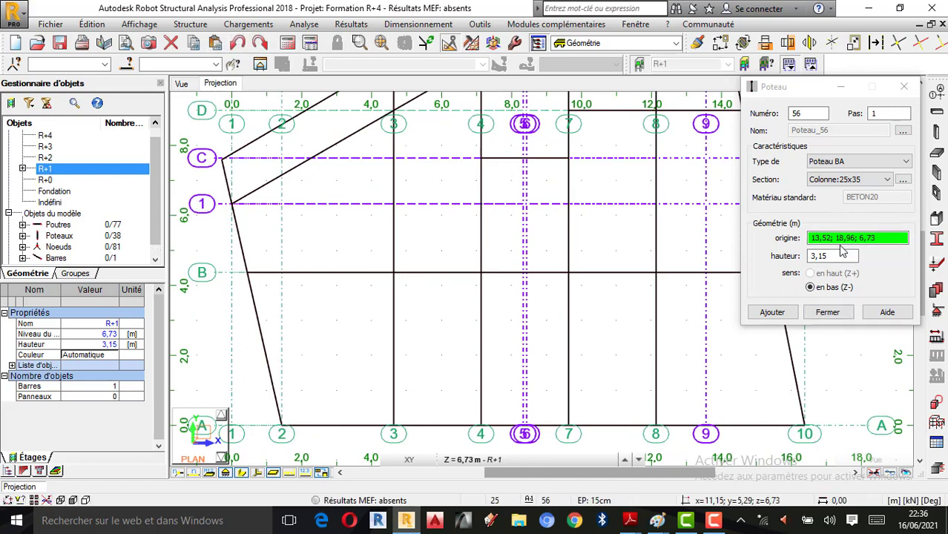
click(903, 87)
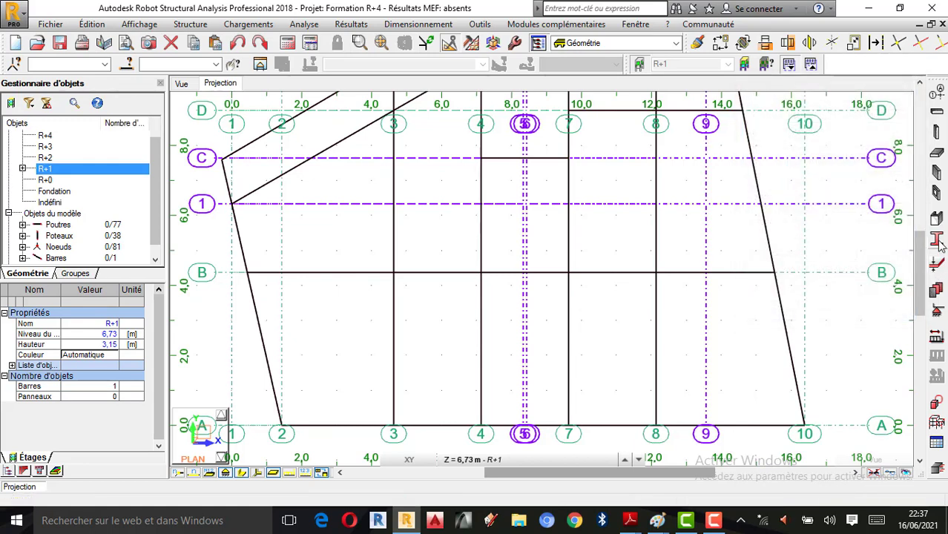
Set the gamma angle of the Colonne:25x35 section to 90°, save the section again and close the section definitions
click(936, 242)
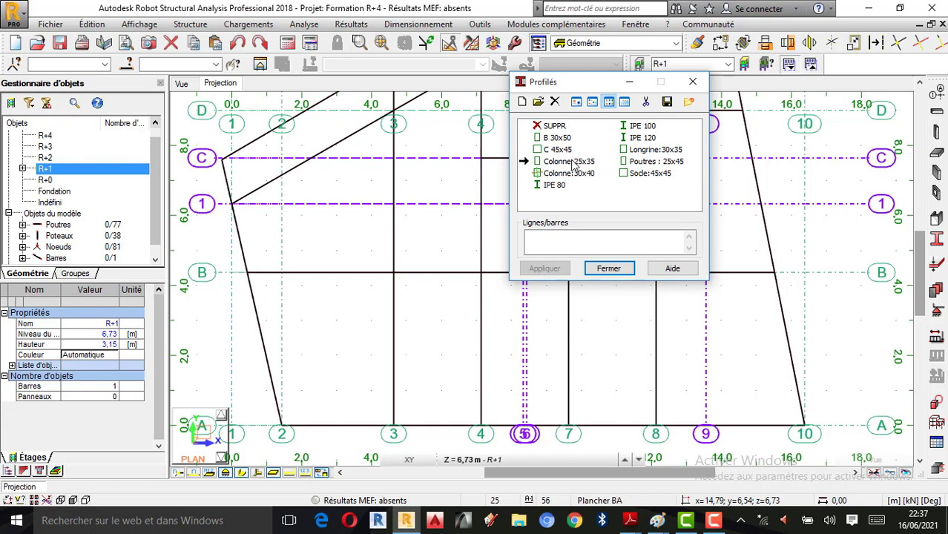
double_click(572, 161)
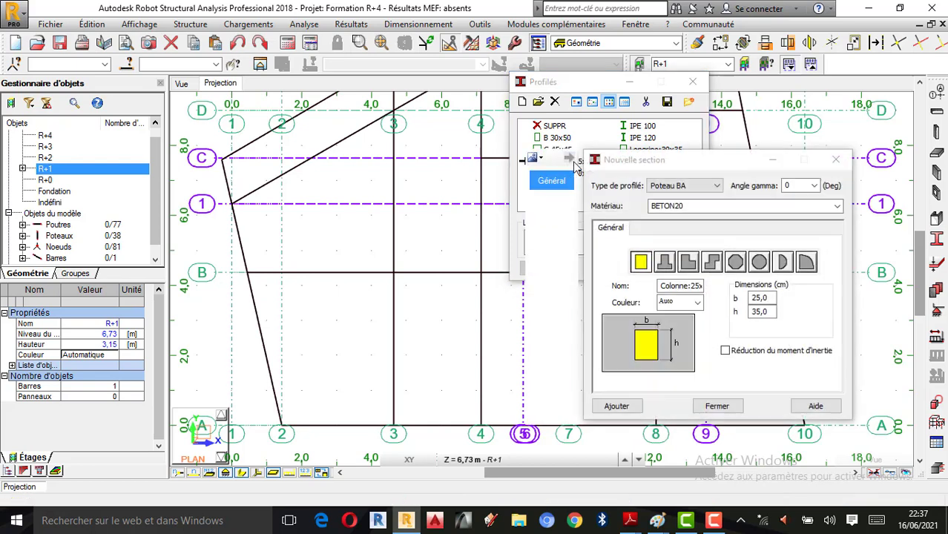
click(813, 187)
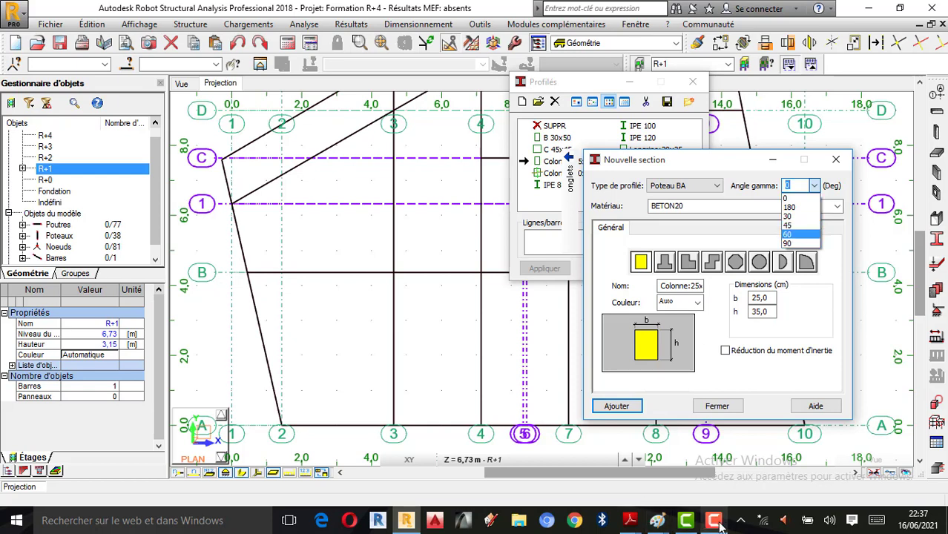
click(714, 522)
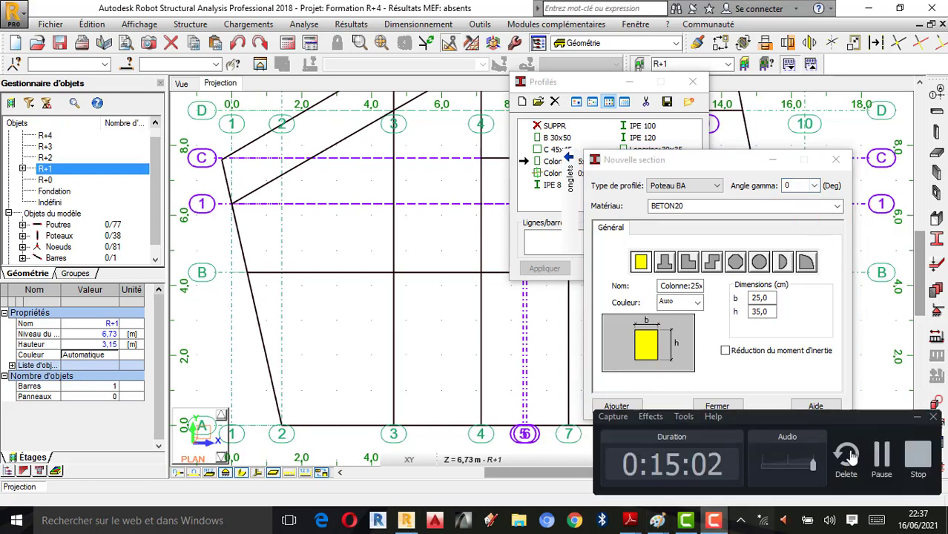
click(883, 453)
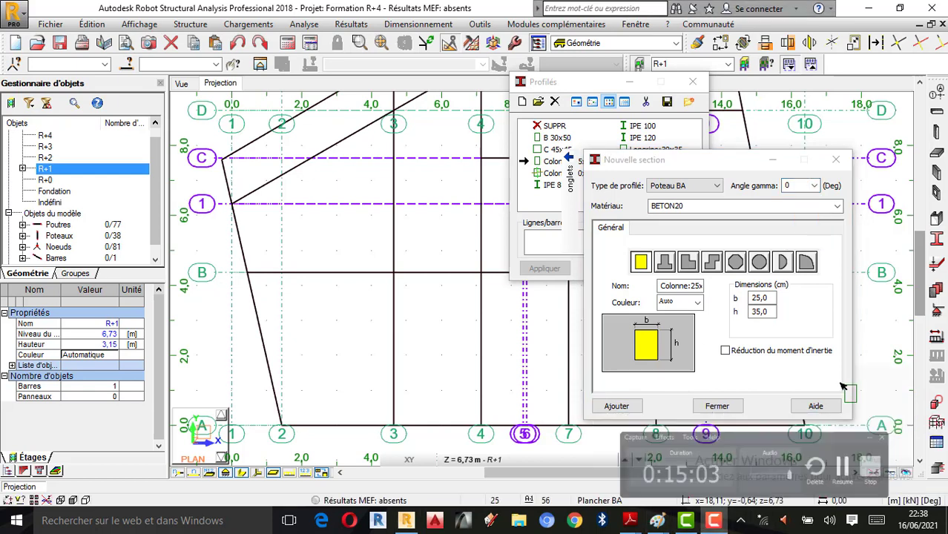
click(788, 186)
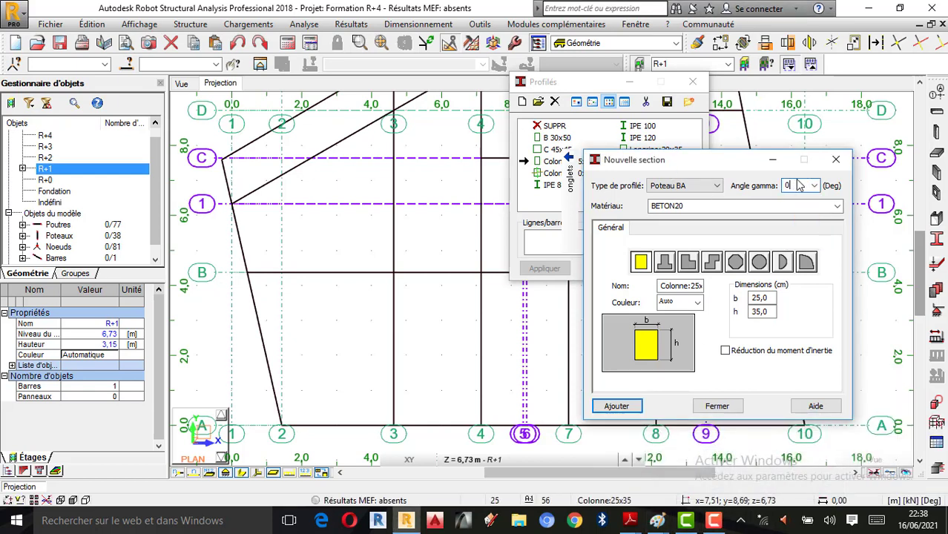
click(814, 186)
click(795, 238)
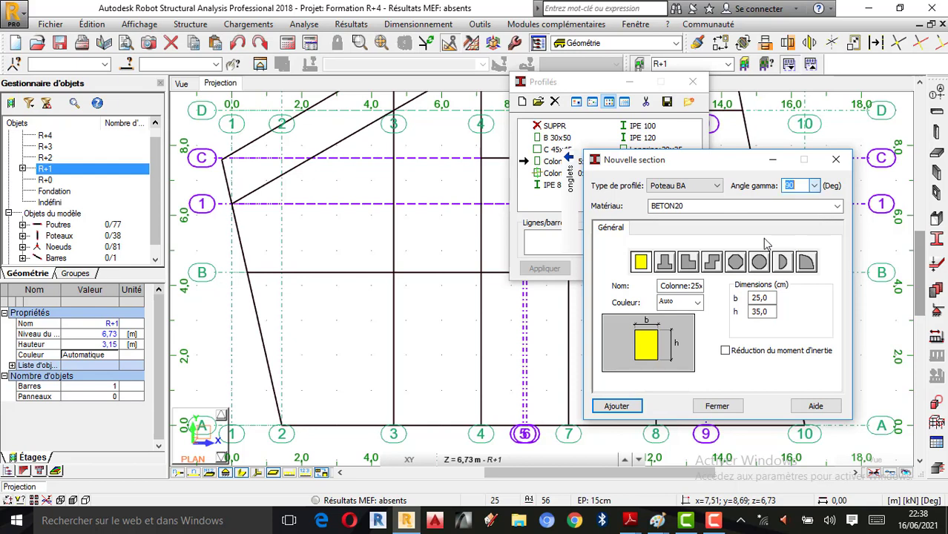
click(632, 412)
click(725, 325)
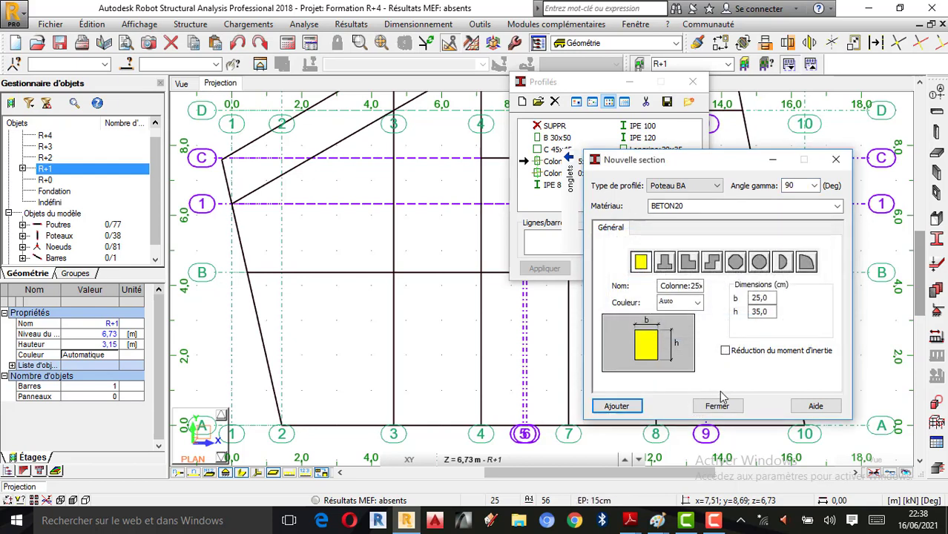
click(717, 405)
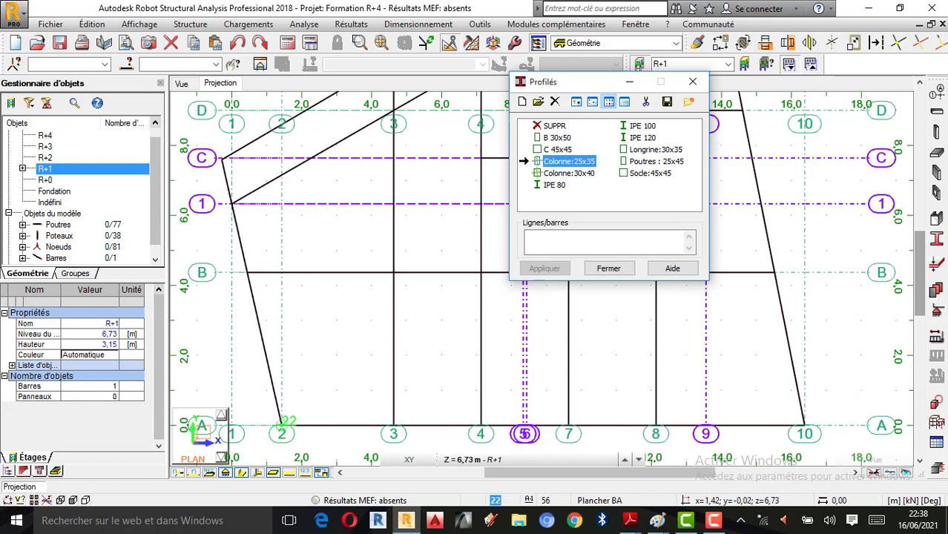
click(284, 424)
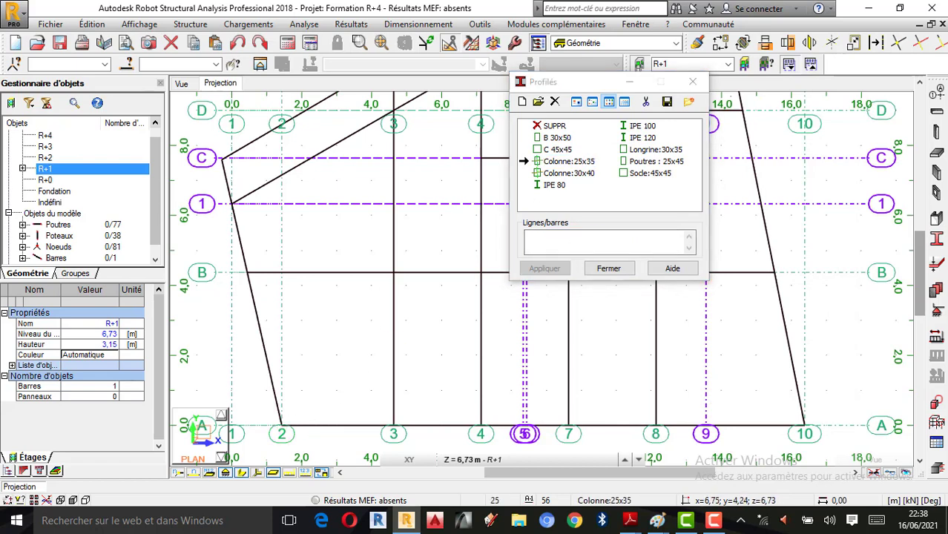
click(692, 82)
Place a 3,15 m high Colonne:25x35 column at axes A and 2 on level R+1, and compare it with the R+0 plan
click(937, 133)
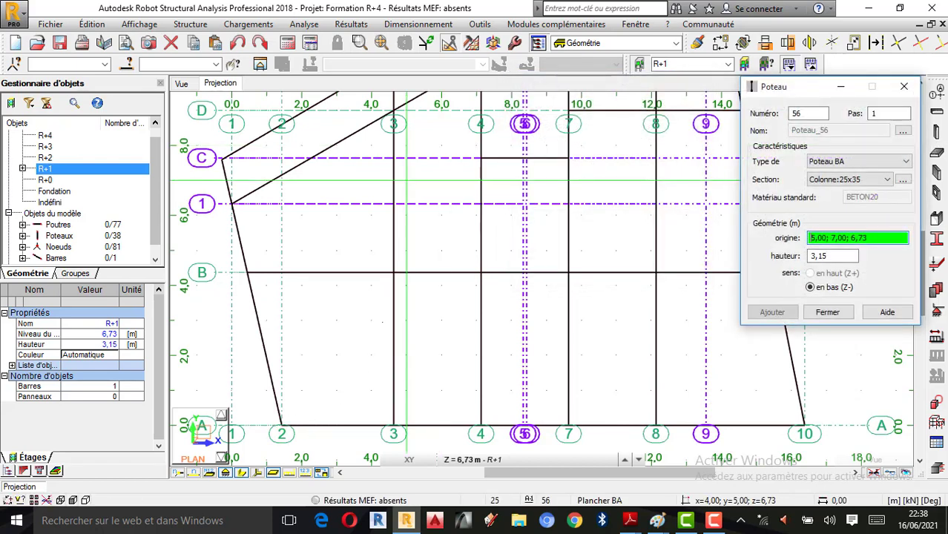
click(282, 424)
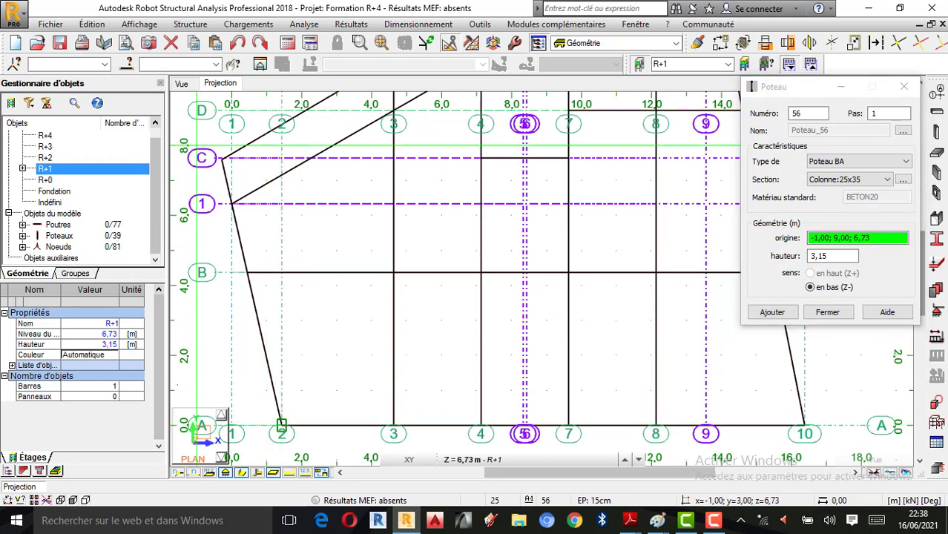
click(45, 180)
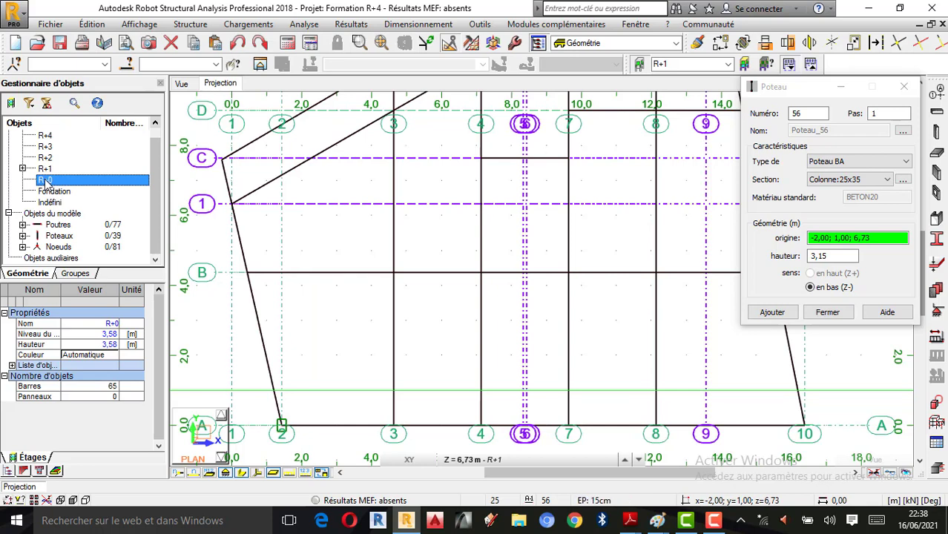
double_click(45, 180)
double_click(45, 171)
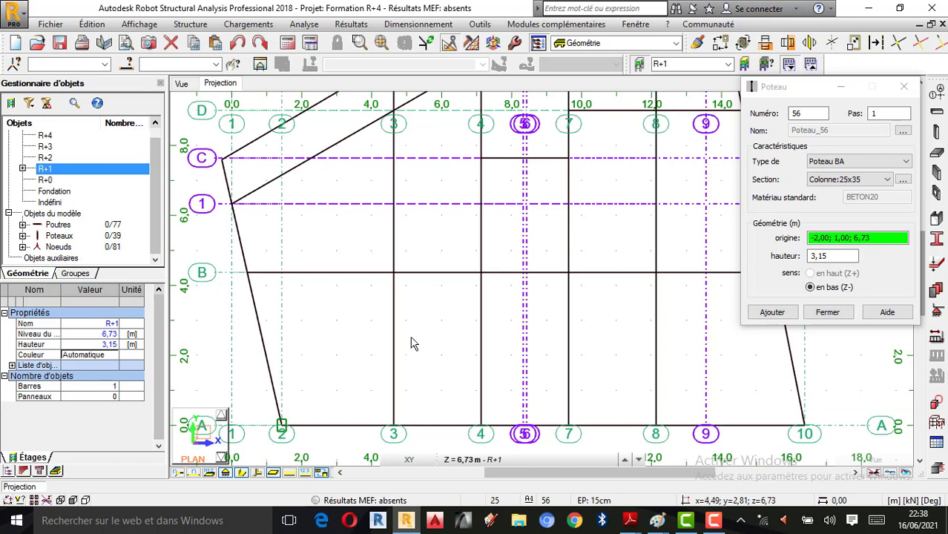
click(790, 84)
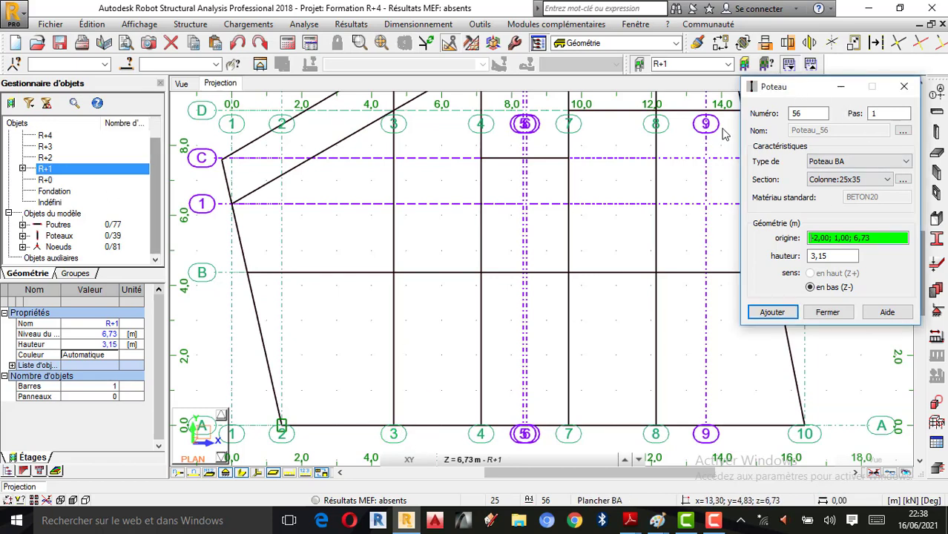
Place Colonne:25x35 columns along axis A on level R+1, at its intersections with axes 3, 4, 7 and 8
click(393, 424)
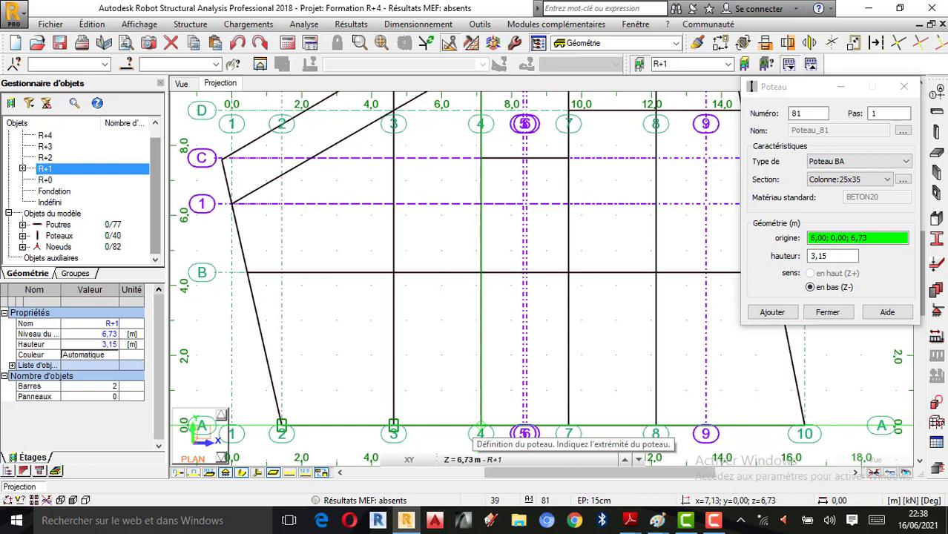
click(481, 426)
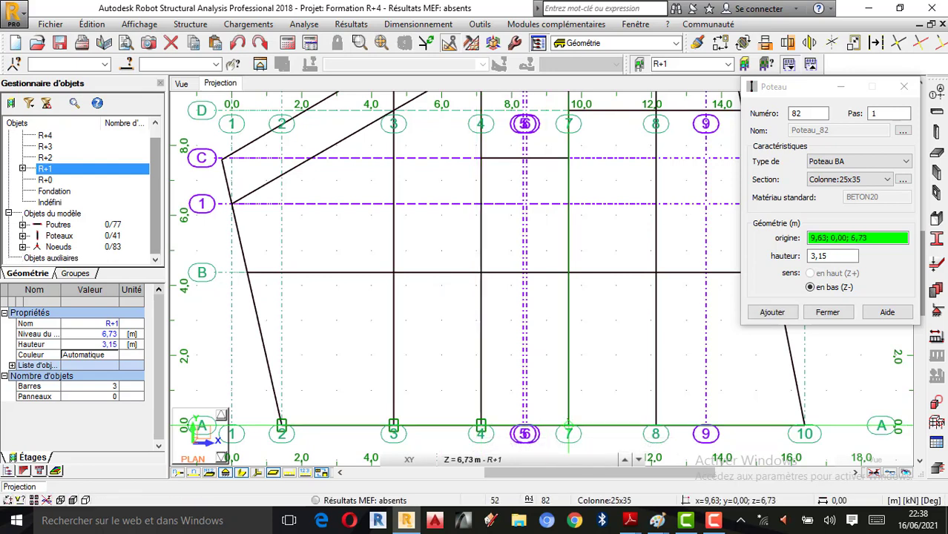
click(568, 426)
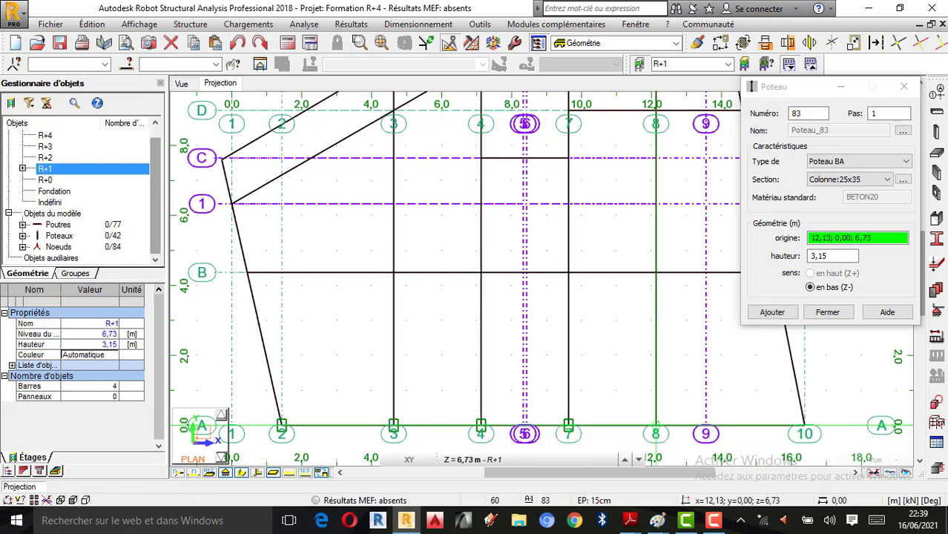
click(656, 427)
Place Colonne:25x35 columns on the slanted edge beam near vertical axis 1, where it meets axis B and horizontal axis 1
scroll(544, 395, down, 2)
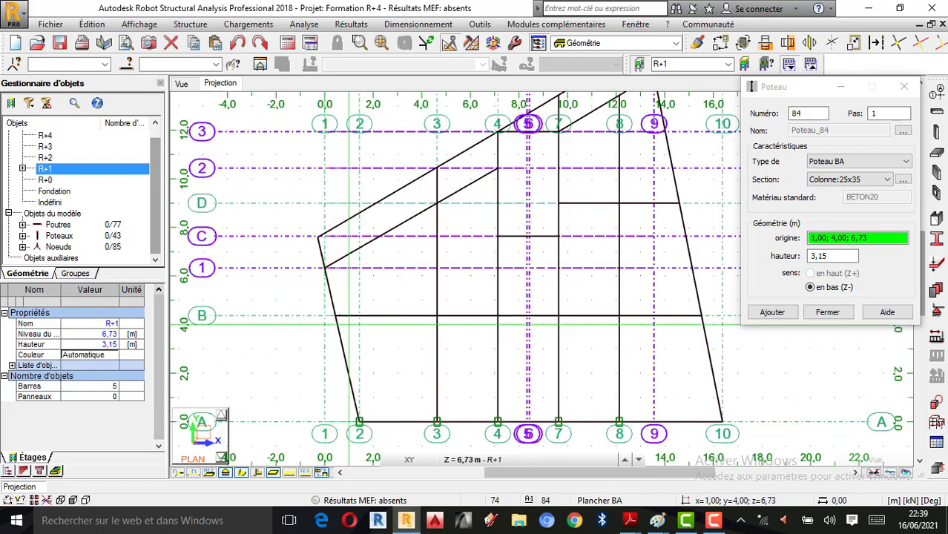
scroll(348, 324, up, 2)
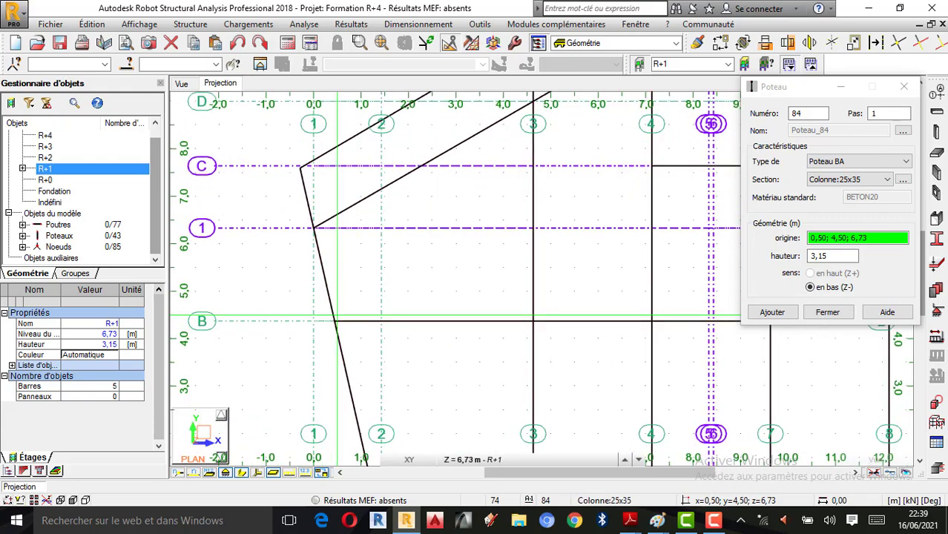
scroll(337, 315, up, 2)
click(333, 321)
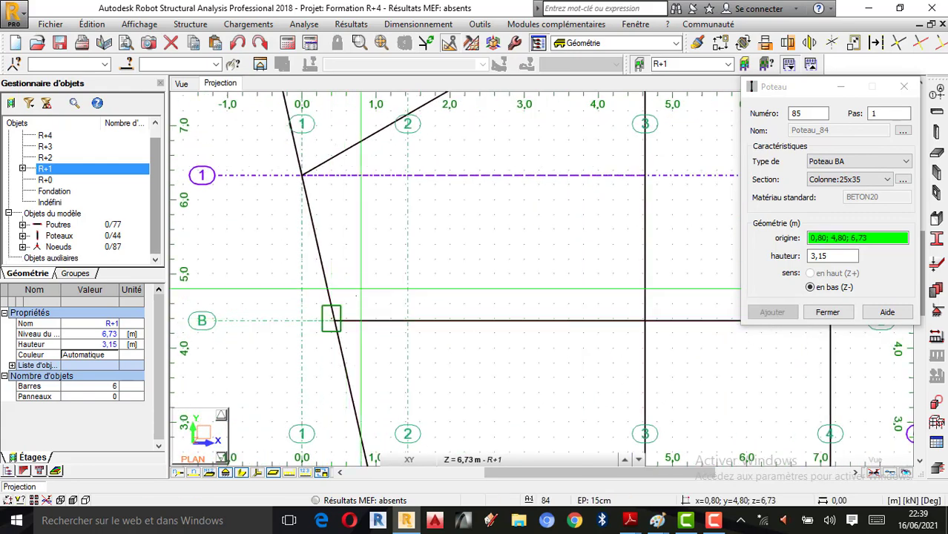
scroll(331, 319, down, 2)
click(329, 241)
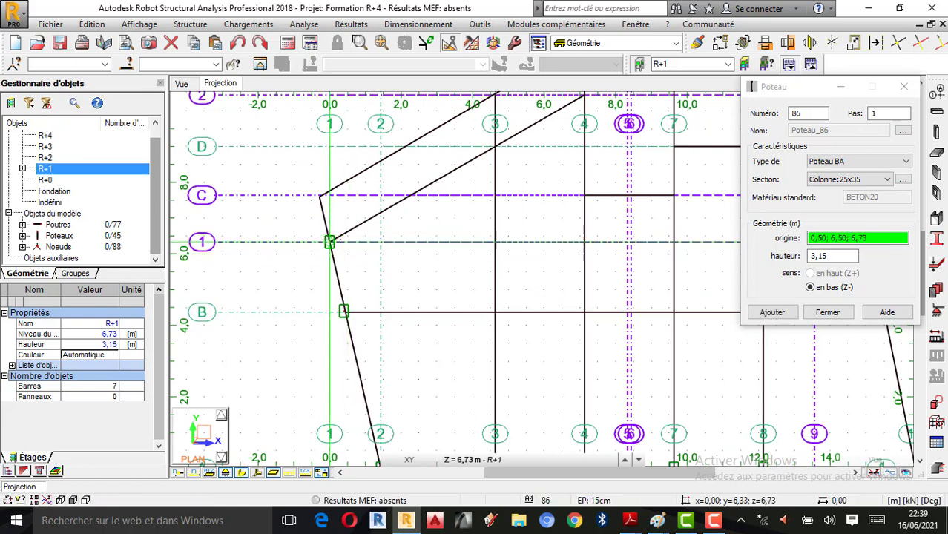
Place Colonne:25x35 columns along vertical axis 3 on level R+1, at its intersections with axes B and D
scroll(297, 275, down, 1)
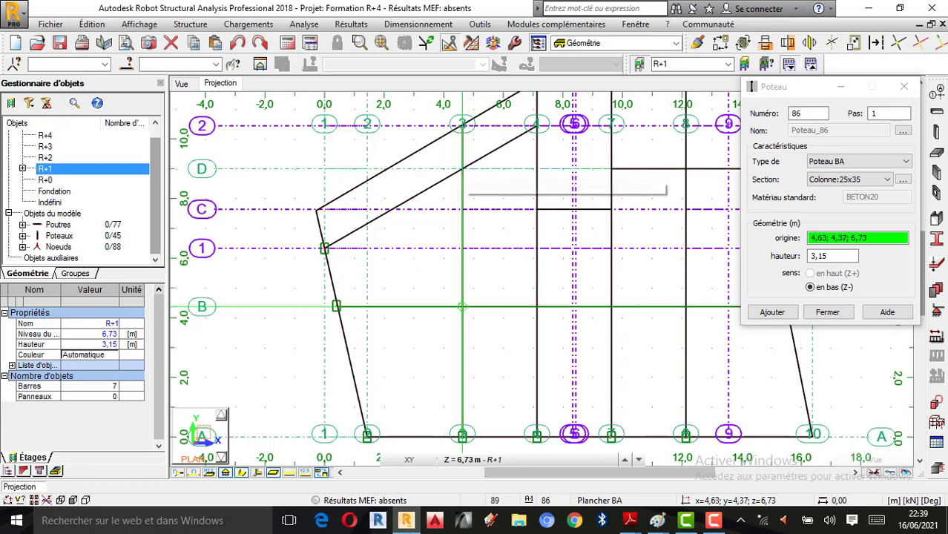
click(462, 169)
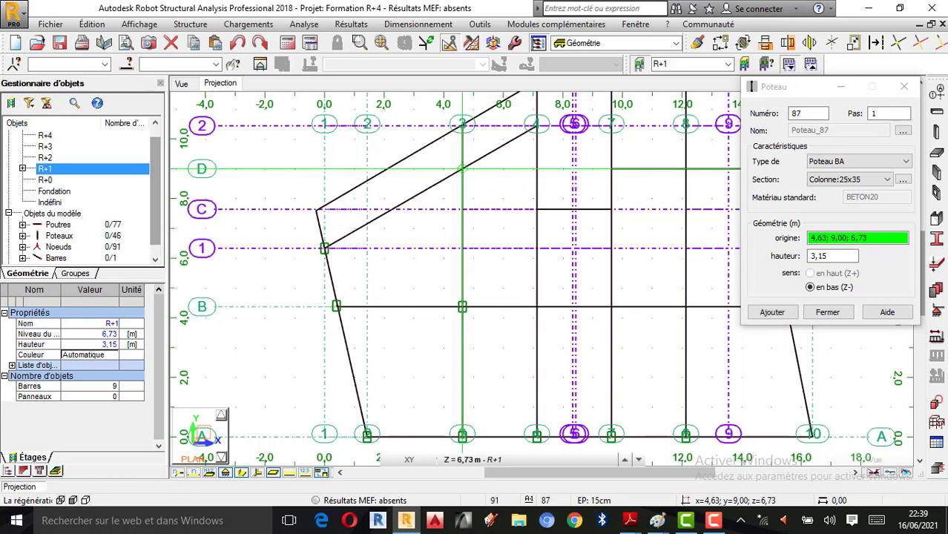
click(504, 228)
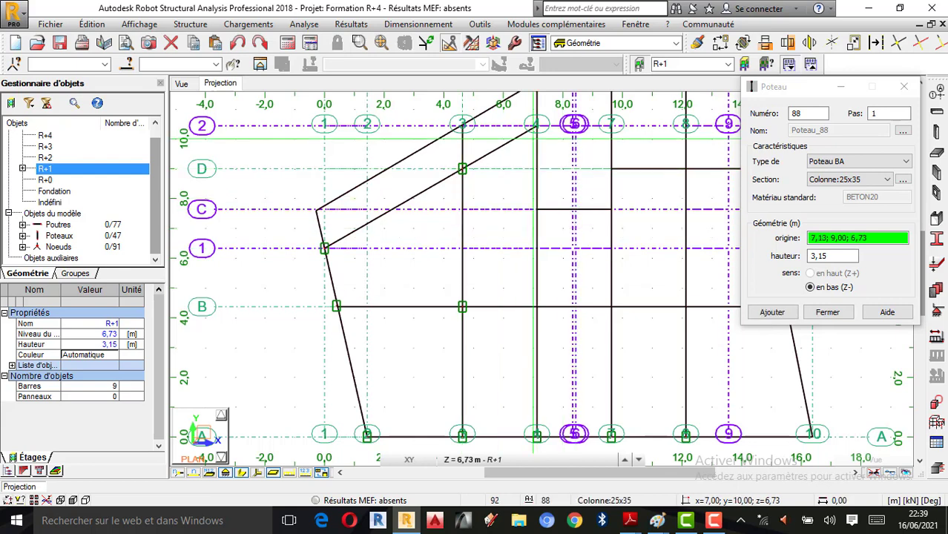
Place 25x35 columns on storey R+1 at axes 4/2, along axis B at 4, 7, 8 and the right sloping edge, and at 10/A
click(536, 123)
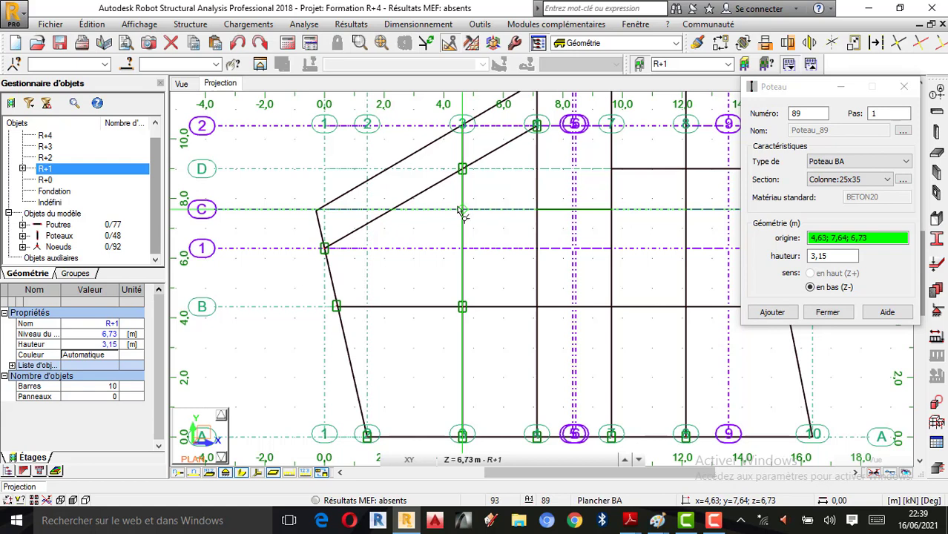
scroll(338, 254, down, 3)
scroll(421, 262, up, 2)
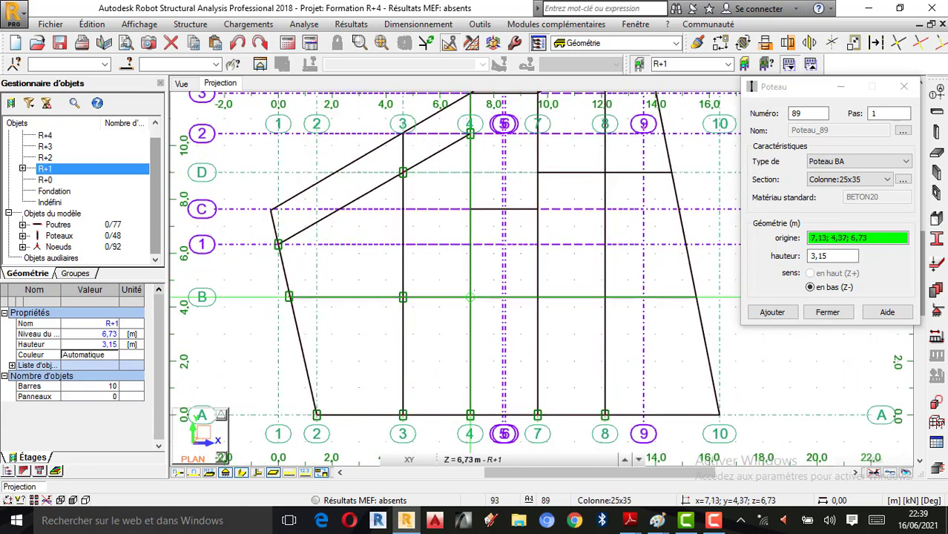
click(470, 296)
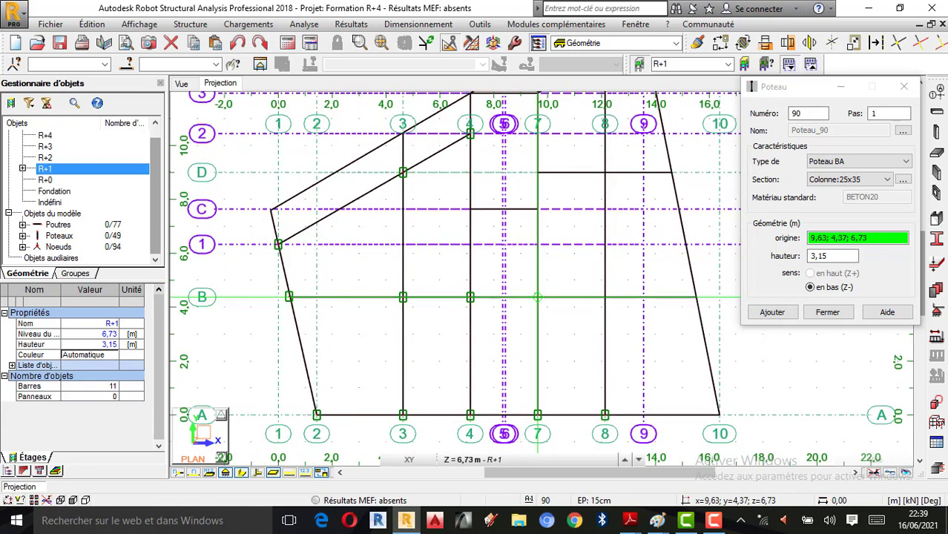
click(537, 297)
click(604, 297)
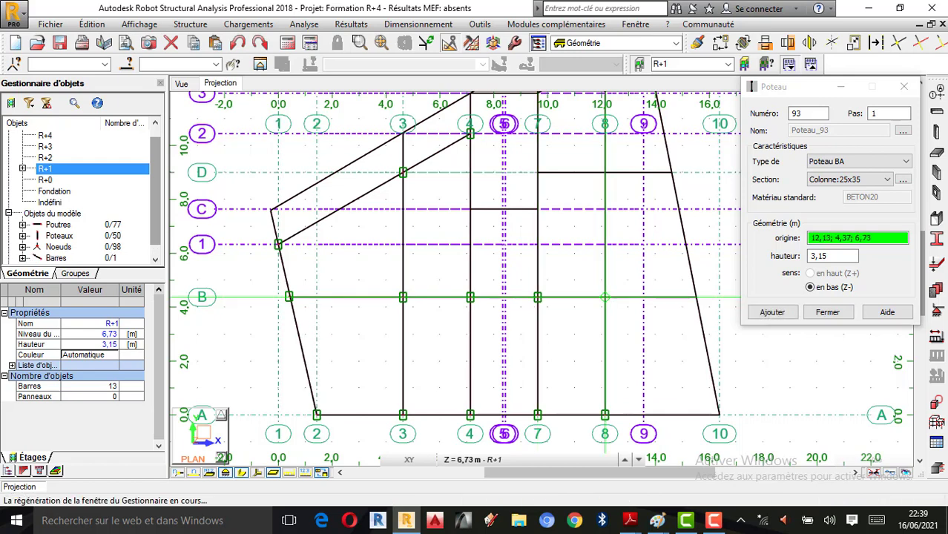
click(696, 296)
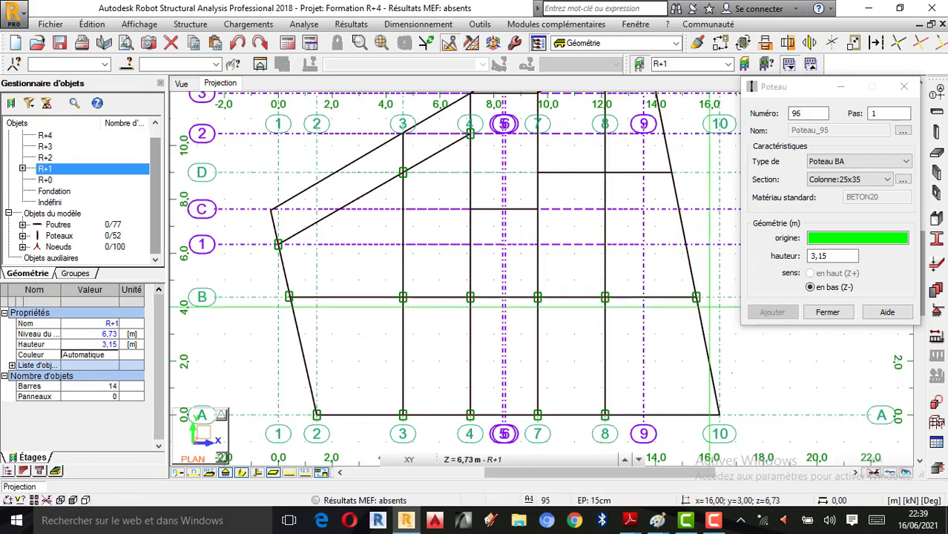
click(719, 414)
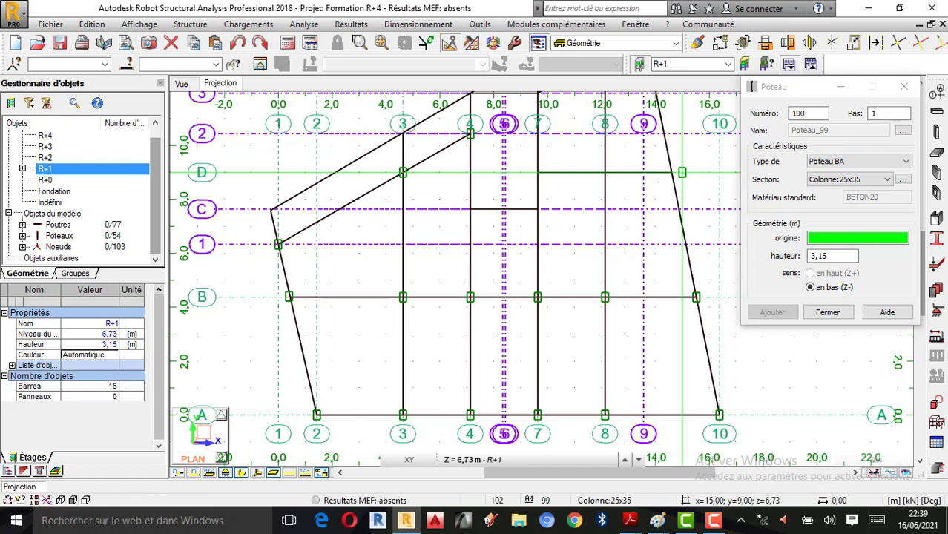
Place columns along axis D at axes 7, 8 and the right sloping edge, undoing the stray one outside the outline
click(681, 172)
click(245, 43)
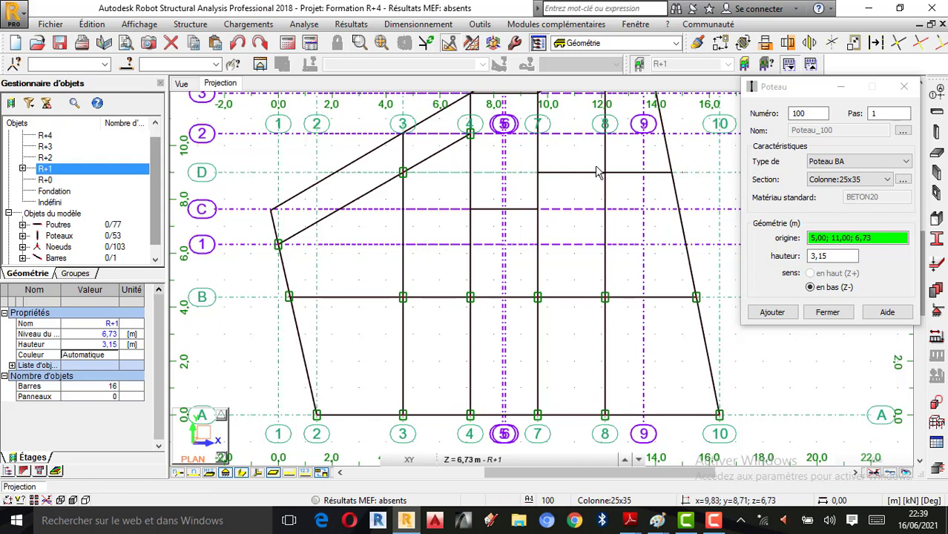
scroll(541, 319, down, 2)
scroll(608, 225, up, 2)
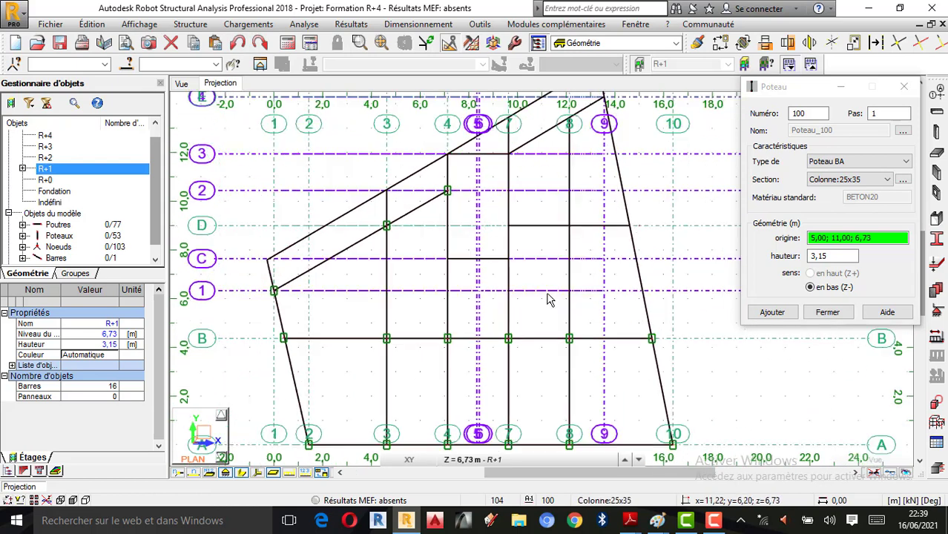
scroll(548, 296, down, 1)
click(795, 102)
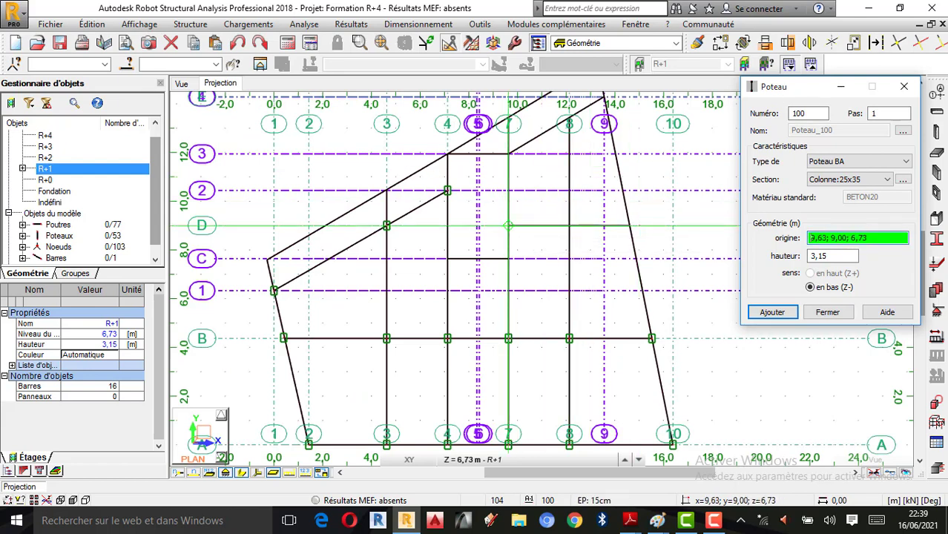
click(508, 224)
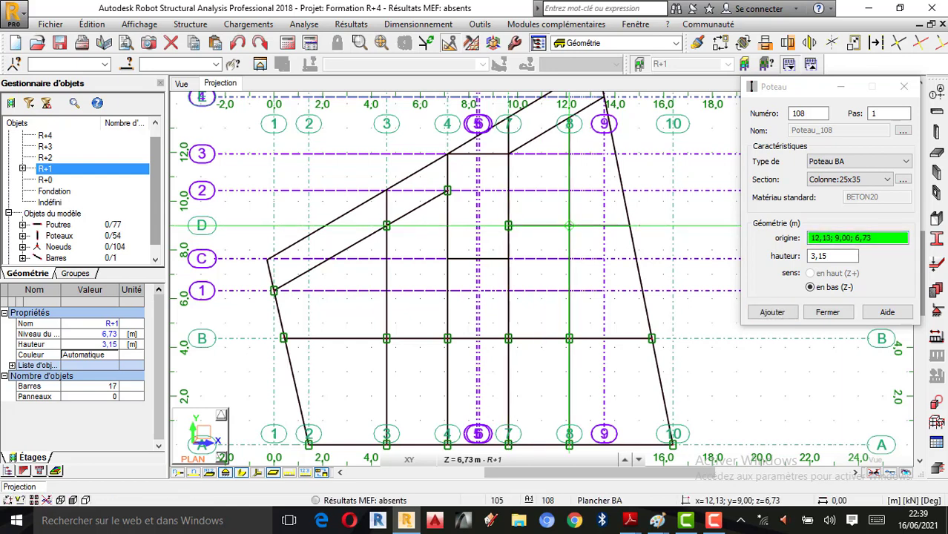
click(568, 224)
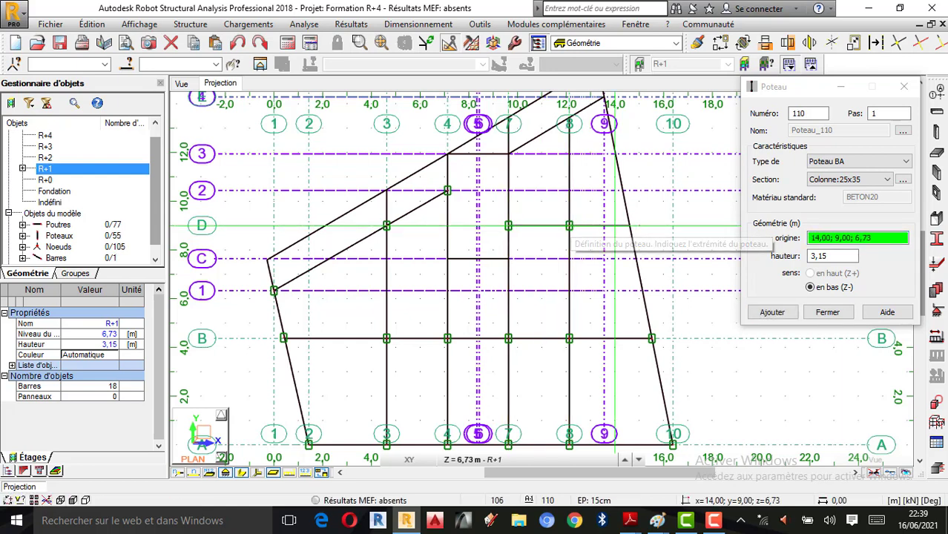
scroll(613, 226, up, 2)
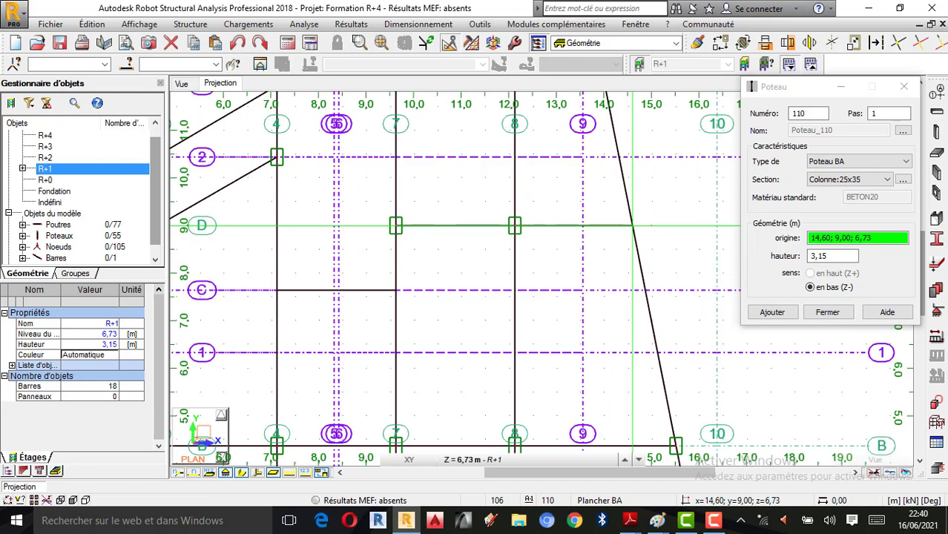
click(632, 225)
Place columns where vertical axis 7 crosses horizontal axis 3 and where vertical axis 9 crosses horizontal axis 4
scroll(583, 286, down, 2)
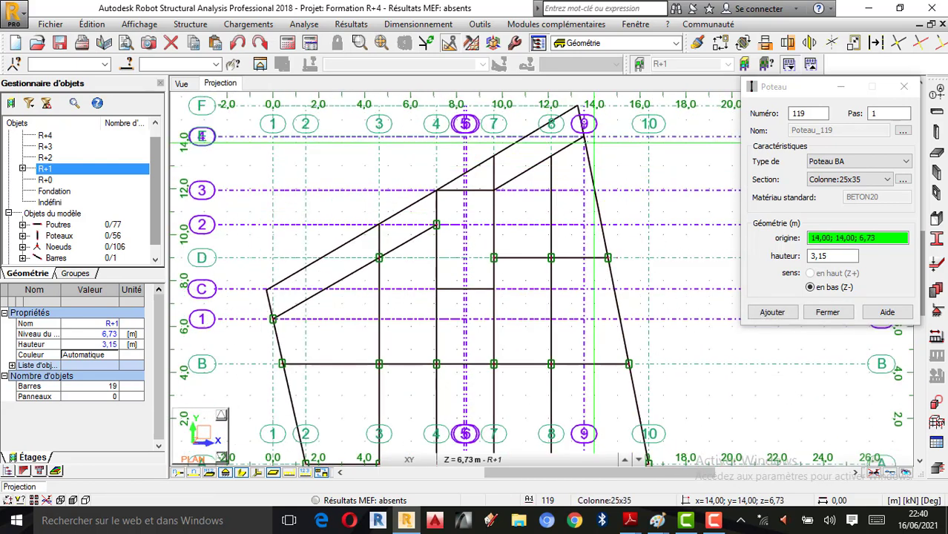
click(584, 136)
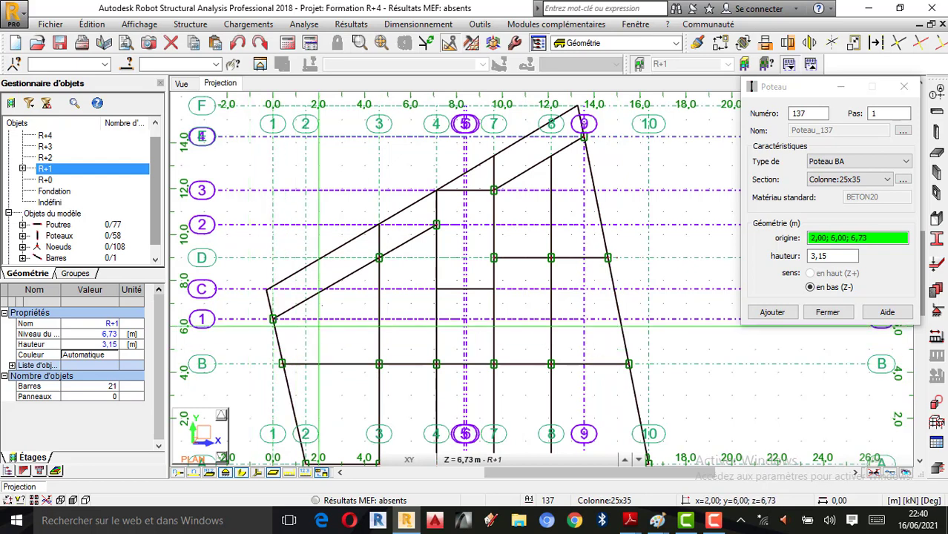
scroll(322, 307, down, 1)
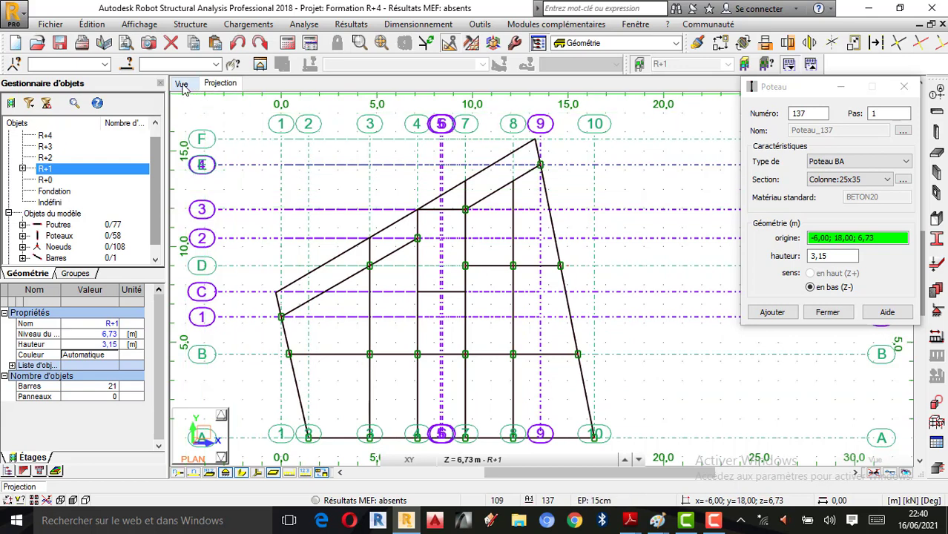
Compare the R+1 columns with those of storey R+0 and place the missing column on R+1 at axes 4/C
click(46, 180)
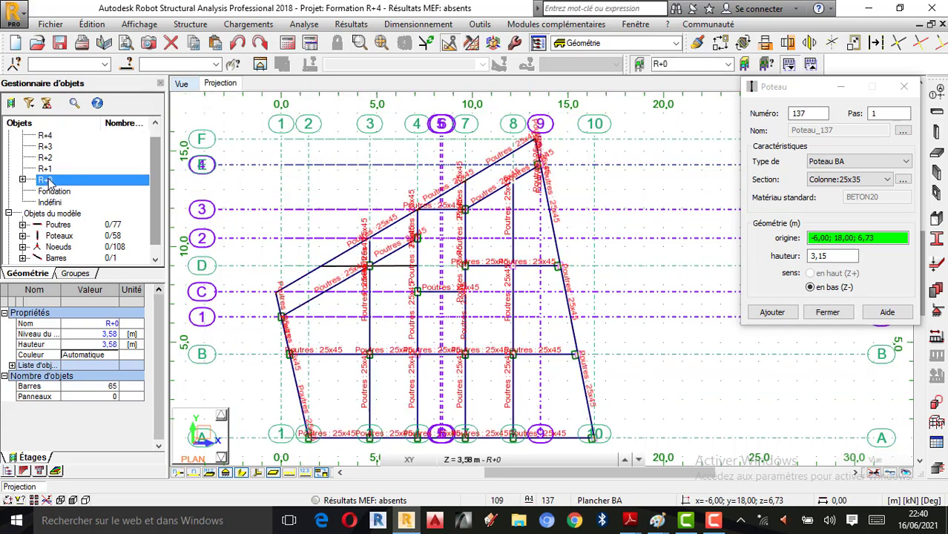
scroll(499, 261, up, 1)
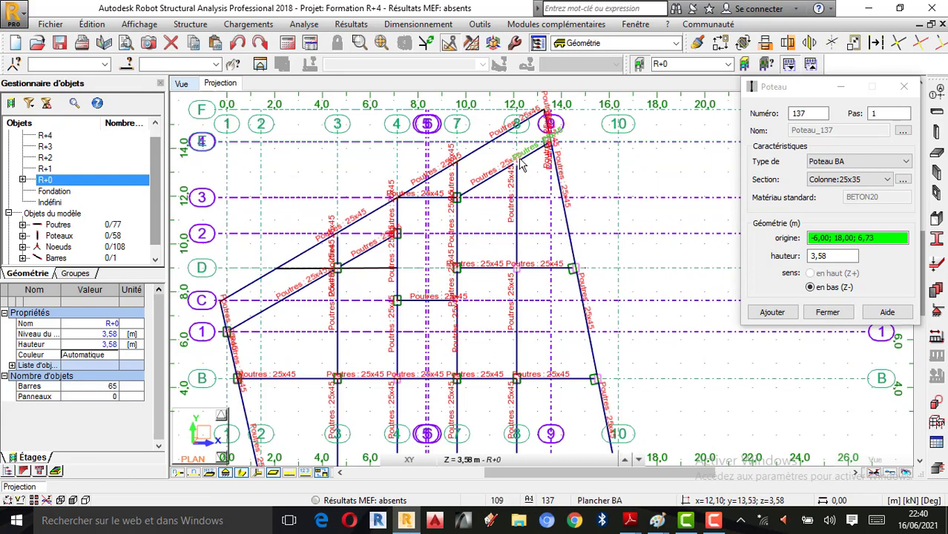
scroll(545, 223, up, 1)
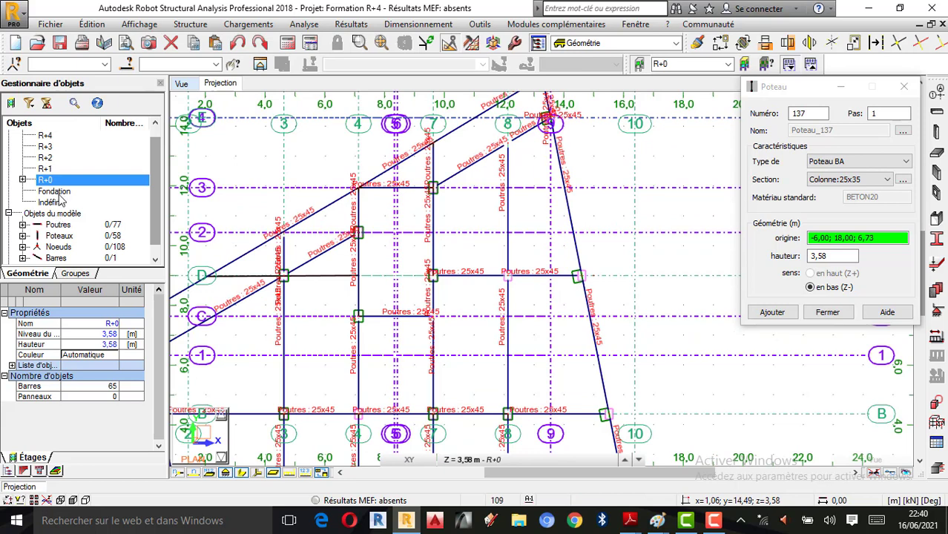
click(44, 168)
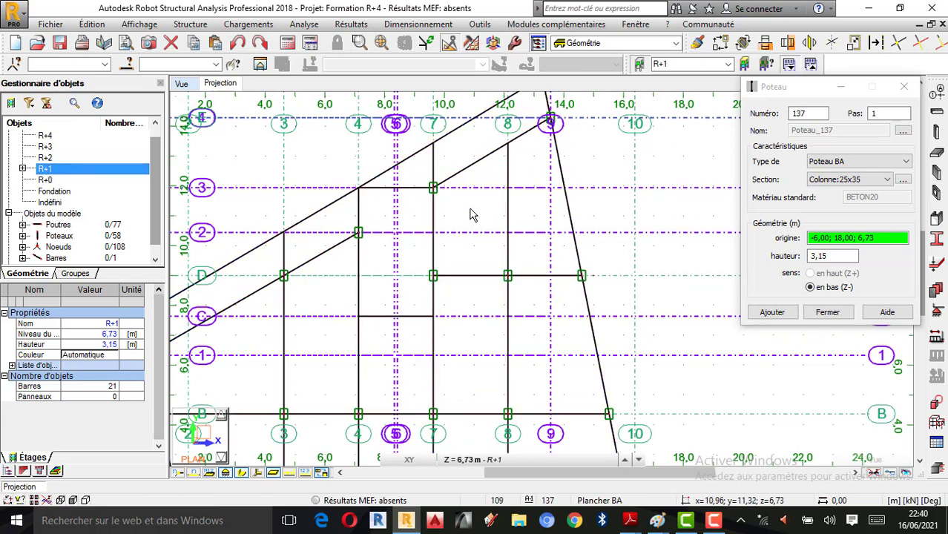
click(45, 179)
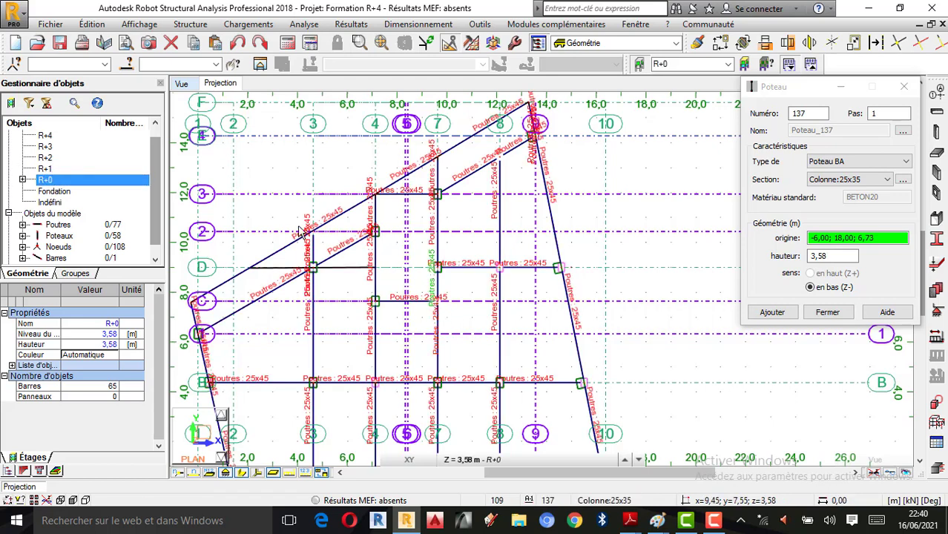
click(47, 170)
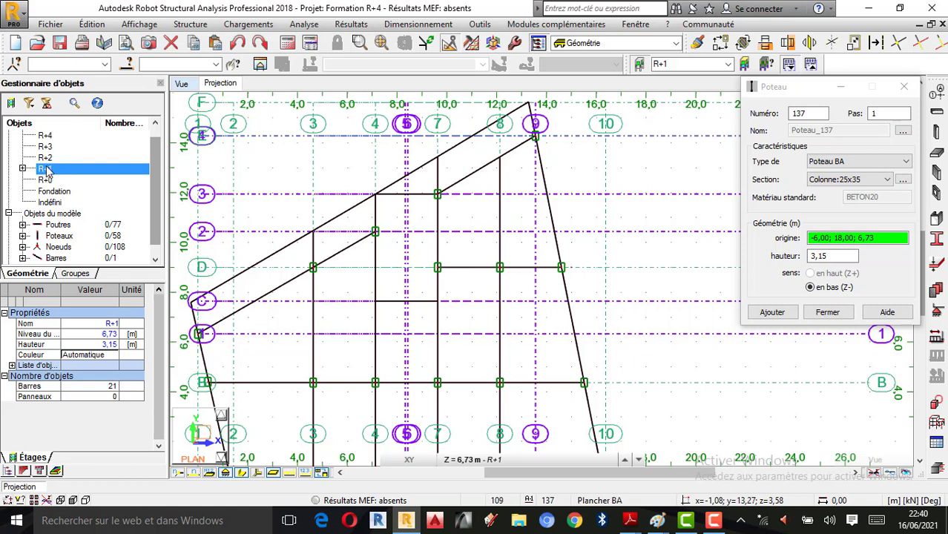
click(49, 181)
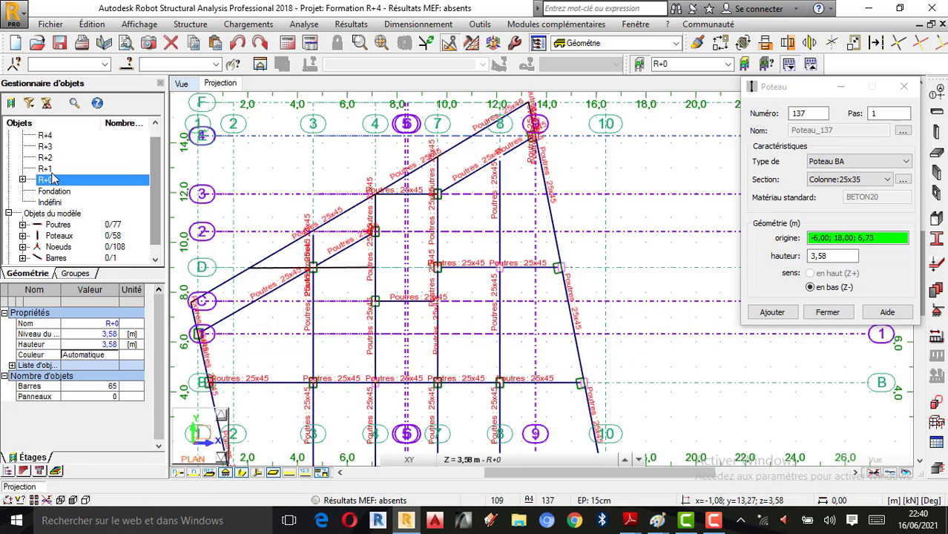
click(47, 169)
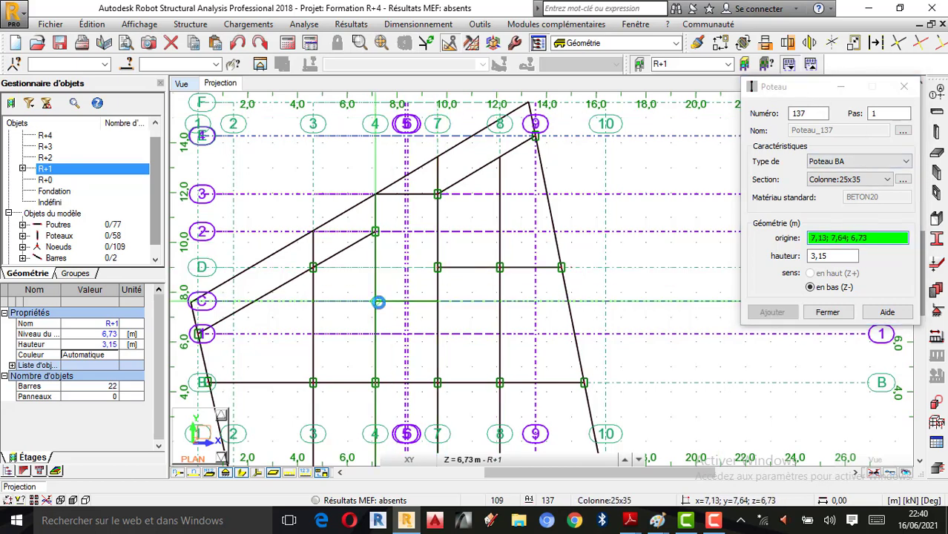
click(406, 231)
Check storey R+0 against R+1 once more, return to R+1 and close the column definition
click(46, 180)
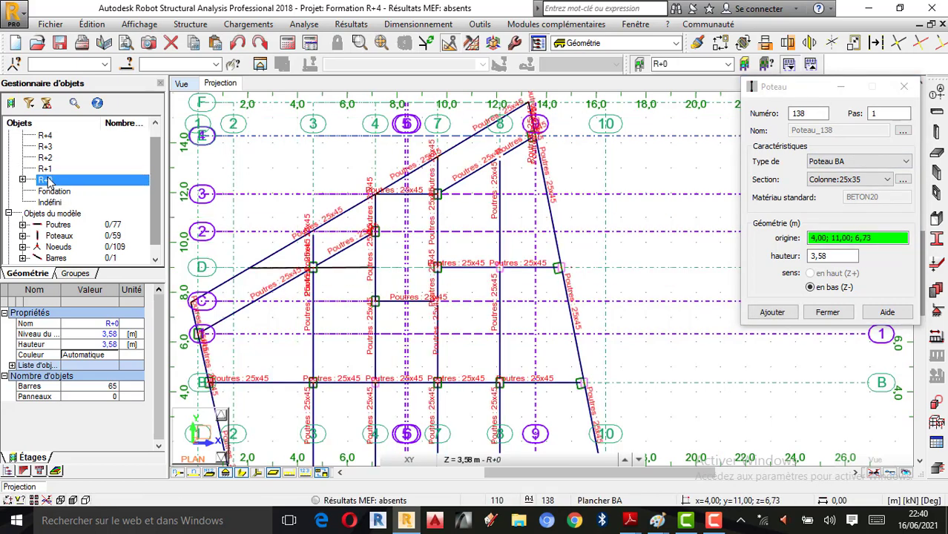
scroll(362, 166, down, 1)
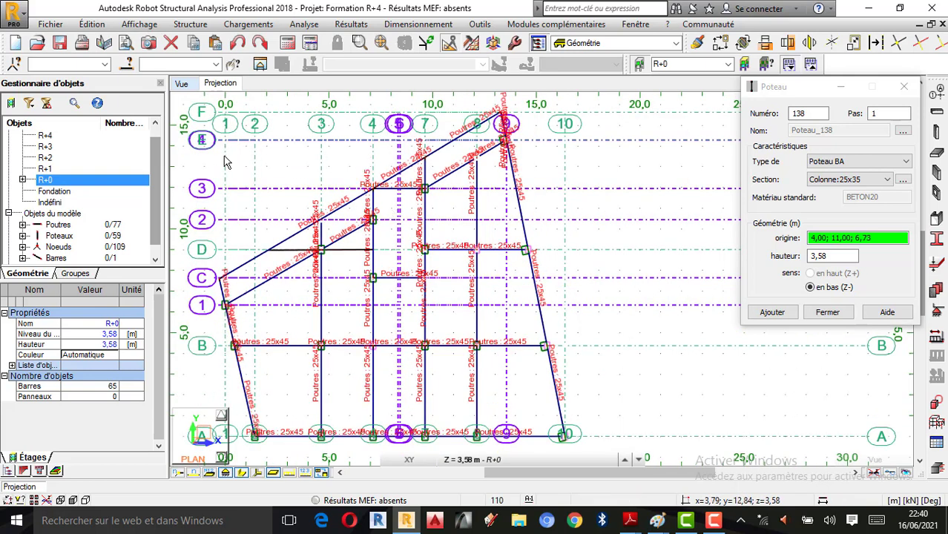
click(44, 169)
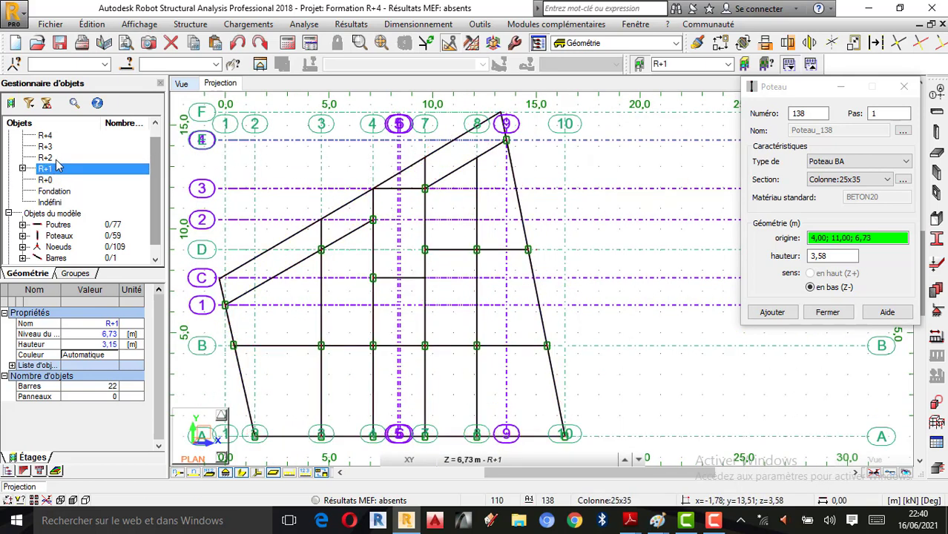
click(713, 520)
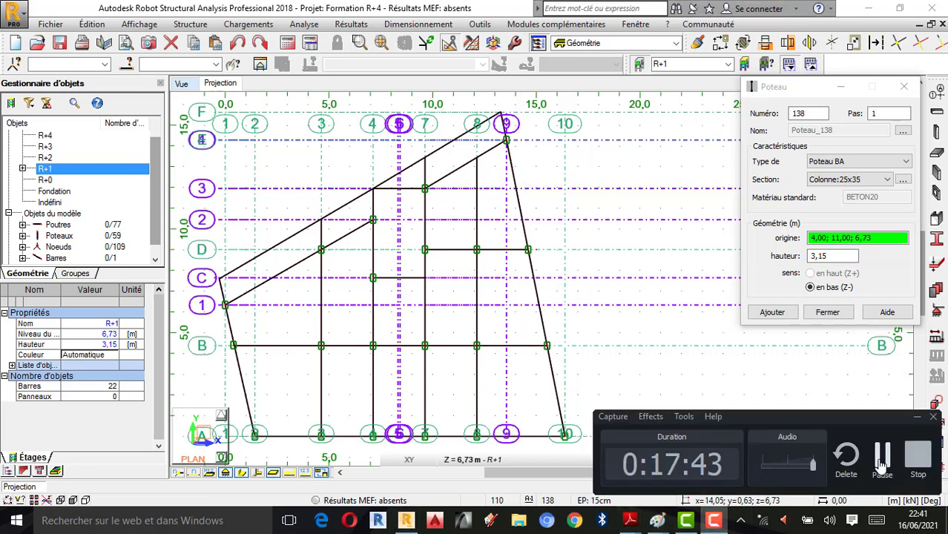
click(827, 312)
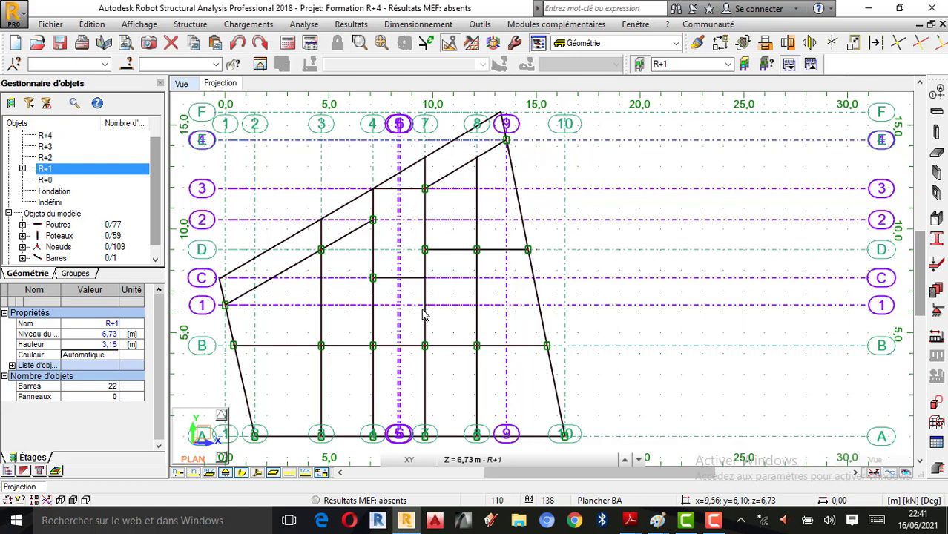
Delete the column at the intersection of axes 4 and B on storey R+1
scroll(377, 354, up, 2)
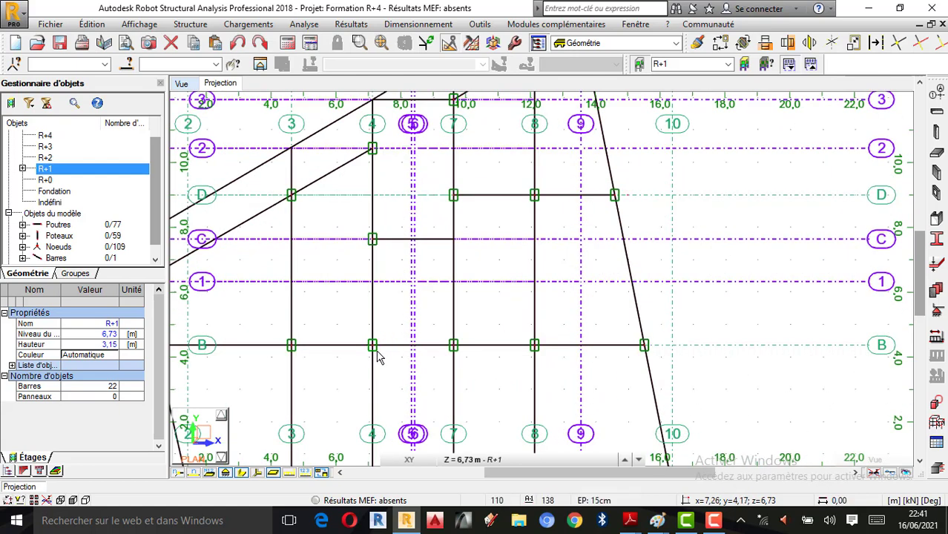
click(374, 350)
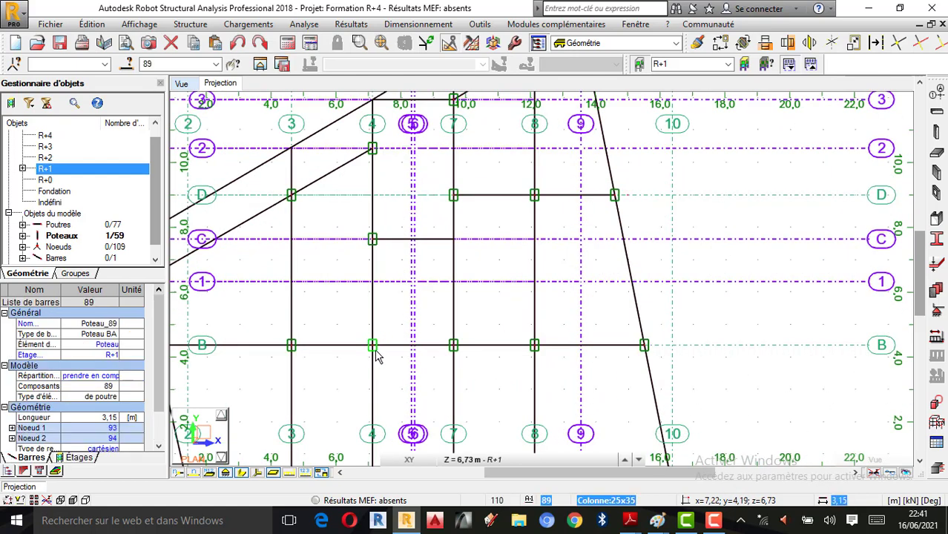
scroll(377, 355, down, 3)
scroll(377, 354, up, 3)
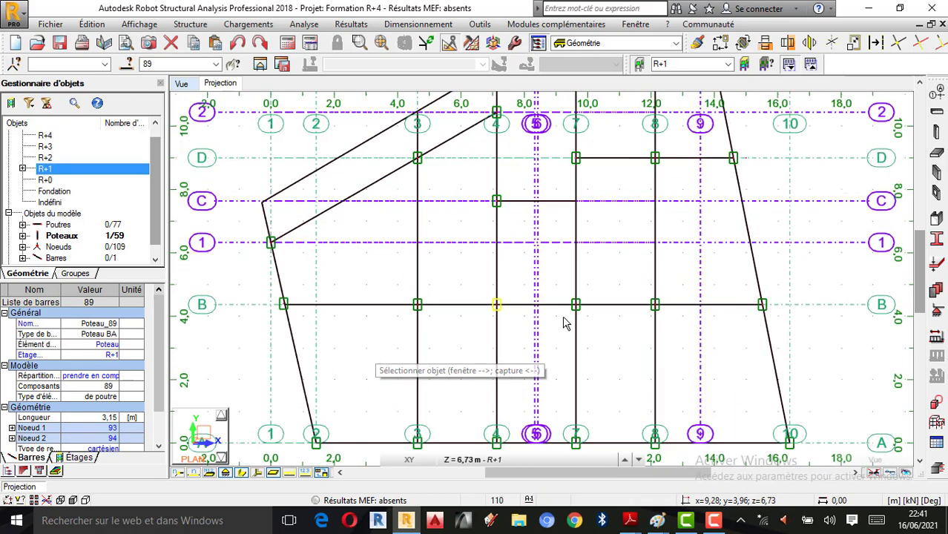
key(Delete)
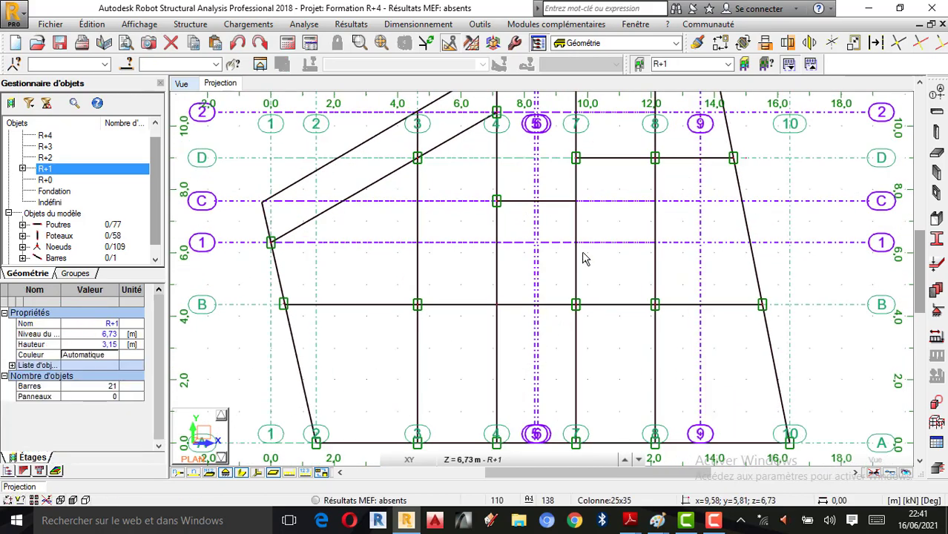
Delete the column at the intersection of axes 8 and D on storey R+1
scroll(567, 256, down, 1)
scroll(639, 187, up, 1)
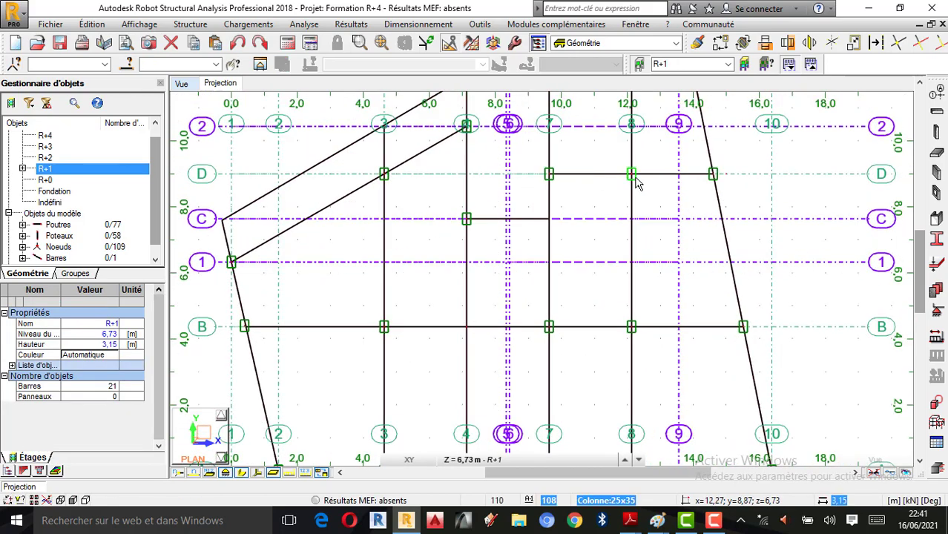
click(636, 183)
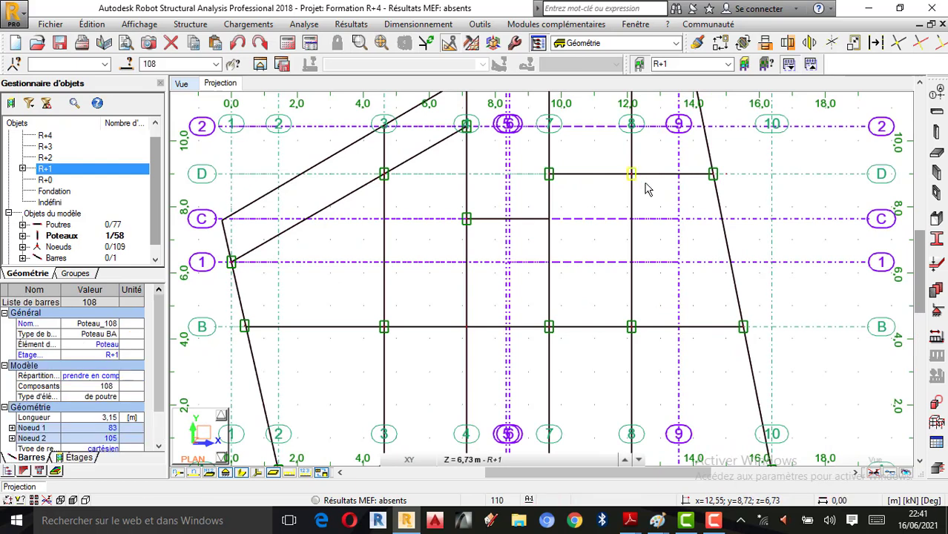
key(Delete)
scroll(589, 226, down, 2)
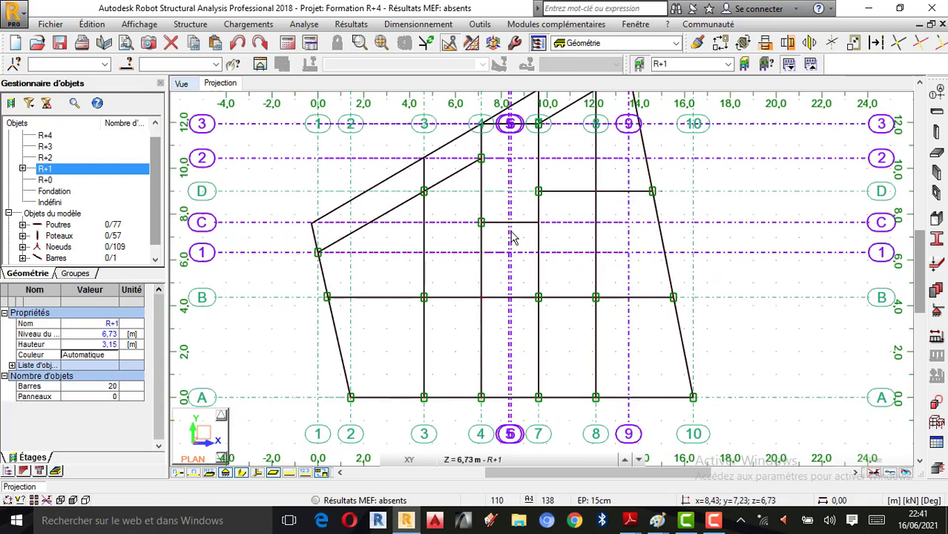
Compare the column layout of storey R+1 with that of storey R+0 in plan, ending on R+1
scroll(402, 283, down, 1)
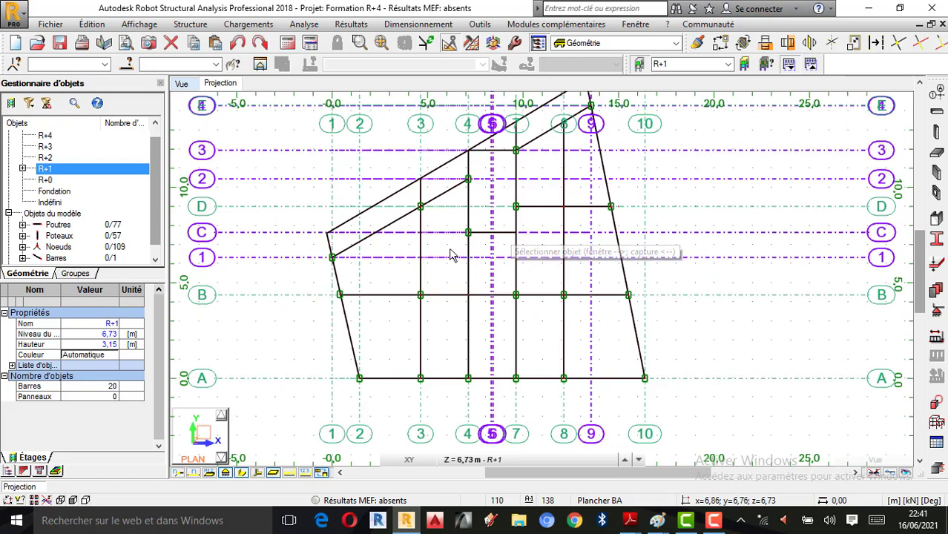
scroll(341, 278, down, 1)
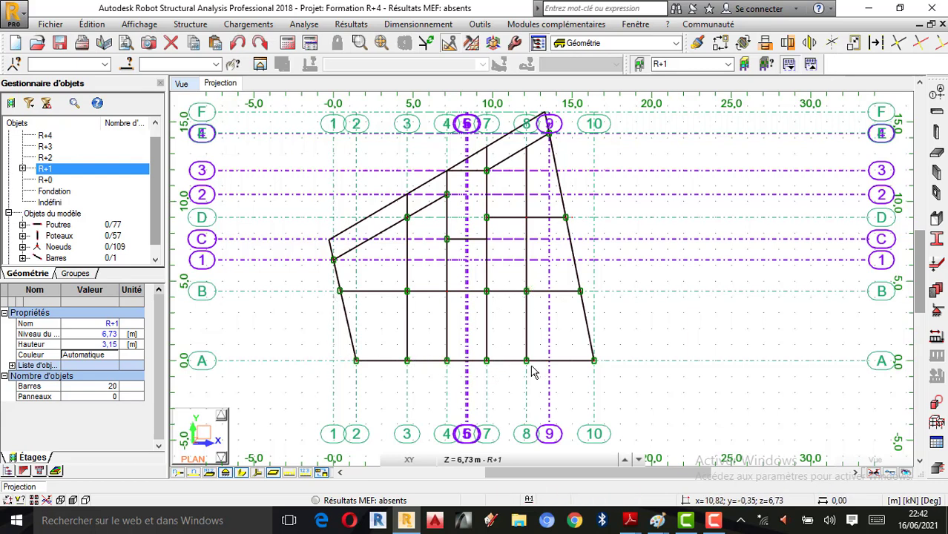
scroll(528, 292, up, 1)
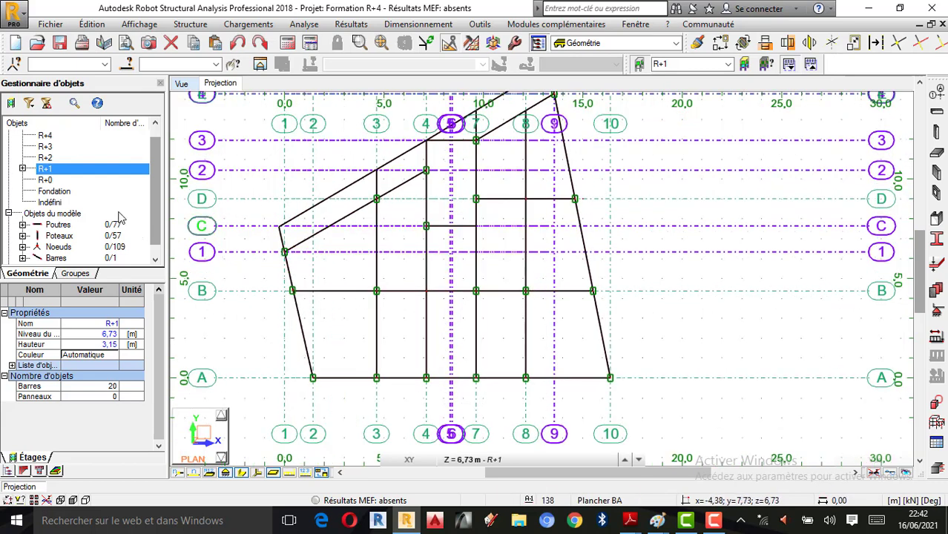
click(44, 181)
scroll(453, 204, up, 2)
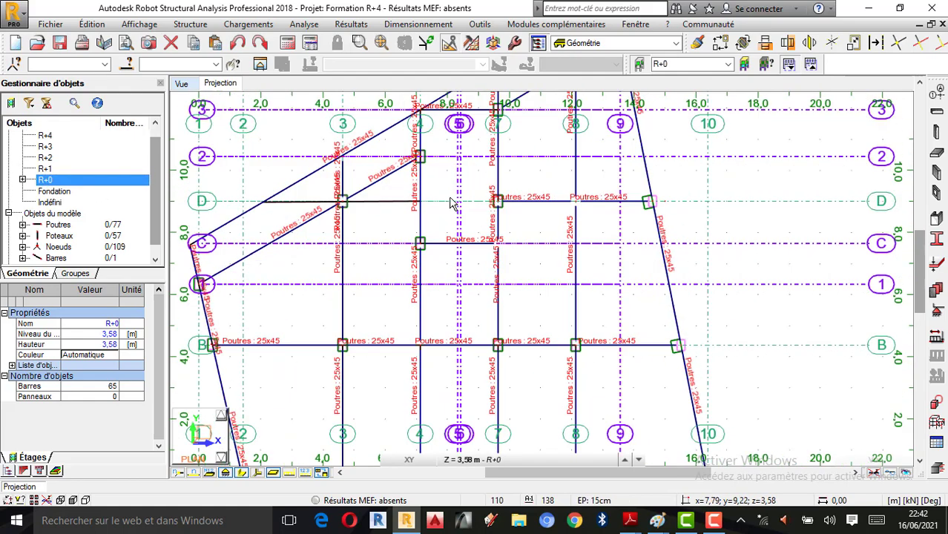
scroll(421, 250, down, 3)
scroll(374, 276, up, 3)
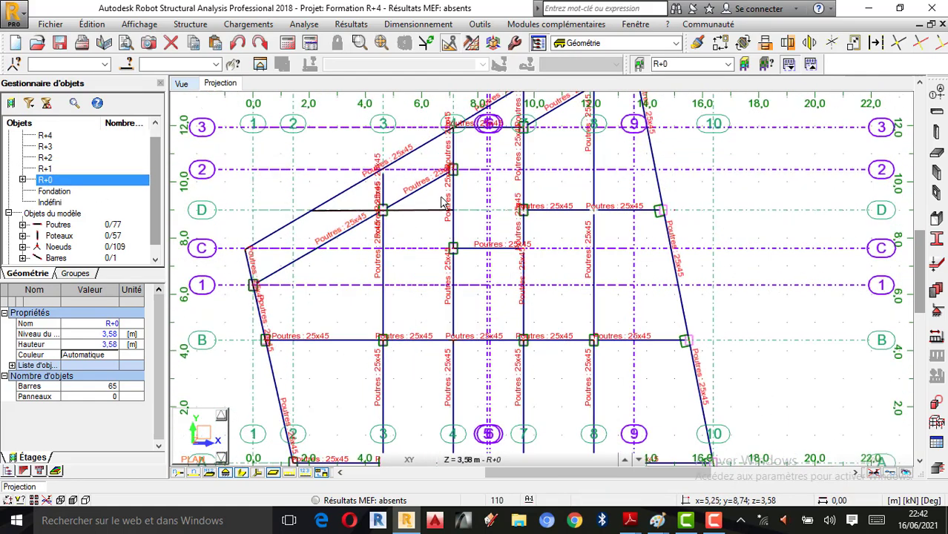
scroll(375, 278, down, 1)
scroll(523, 217, down, 1)
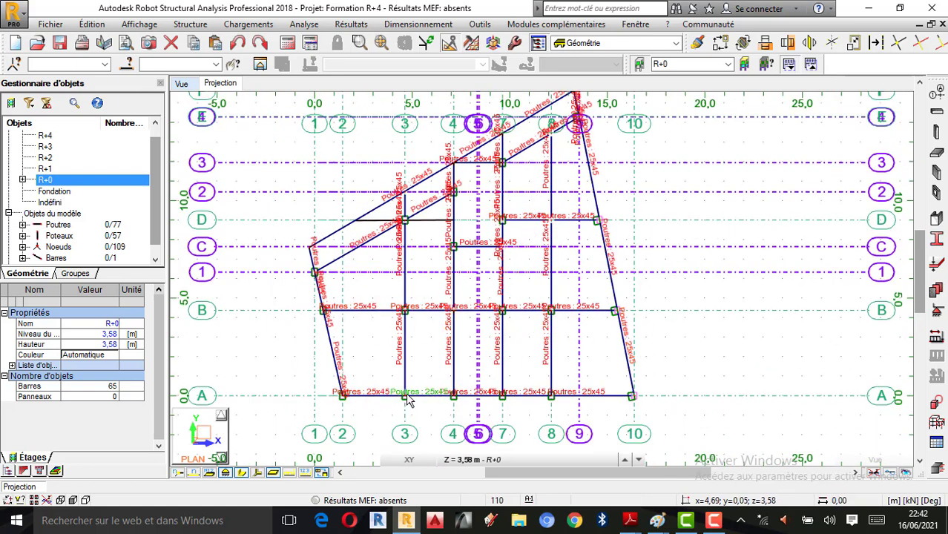
click(45, 169)
double_click(45, 169)
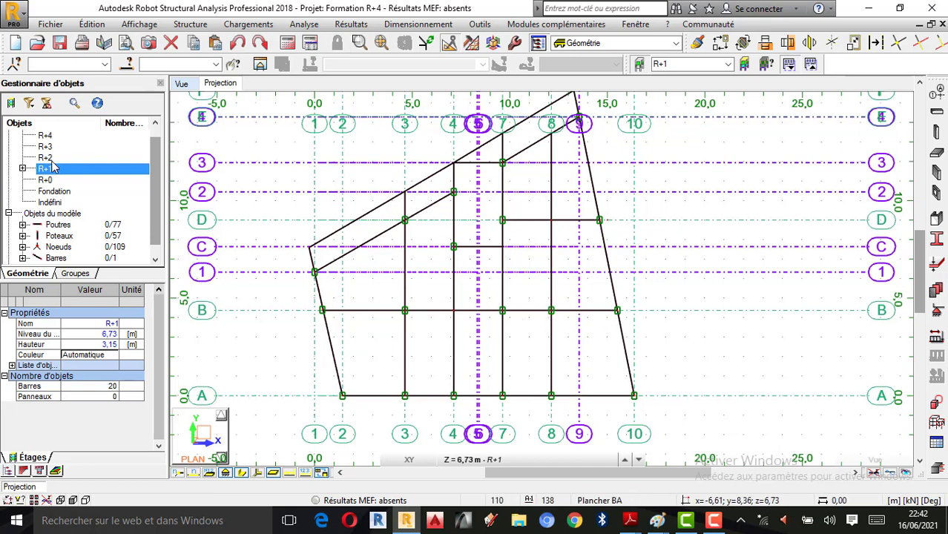
Show all storeys of the structure in the 3D view and inspect the R+1 columns from another side
click(182, 84)
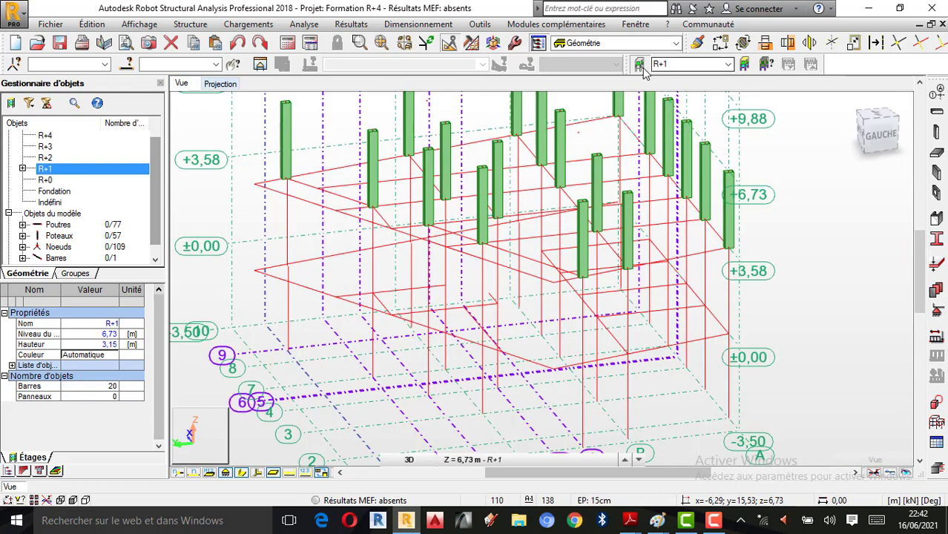
click(638, 64)
scroll(621, 289, up, 4)
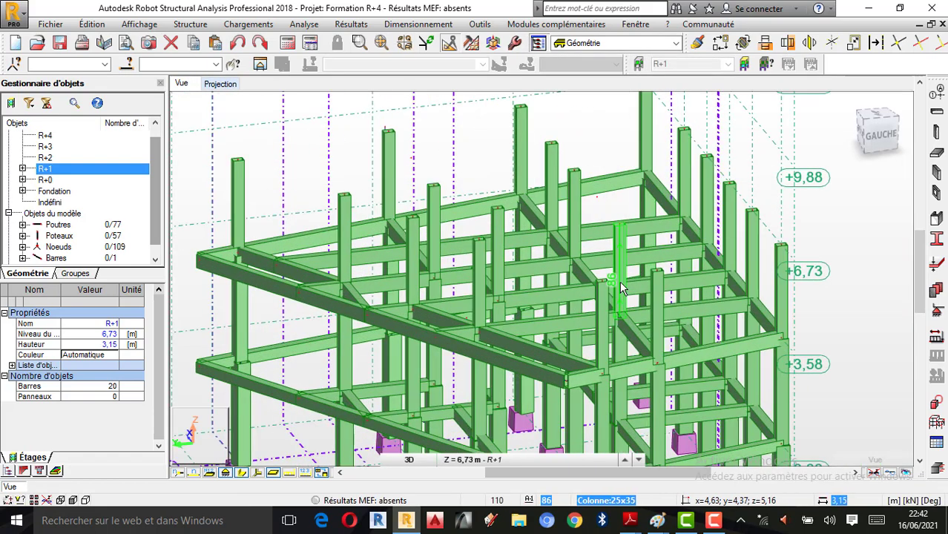
scroll(621, 289, down, 2)
right_click(729, 172)
click(767, 227)
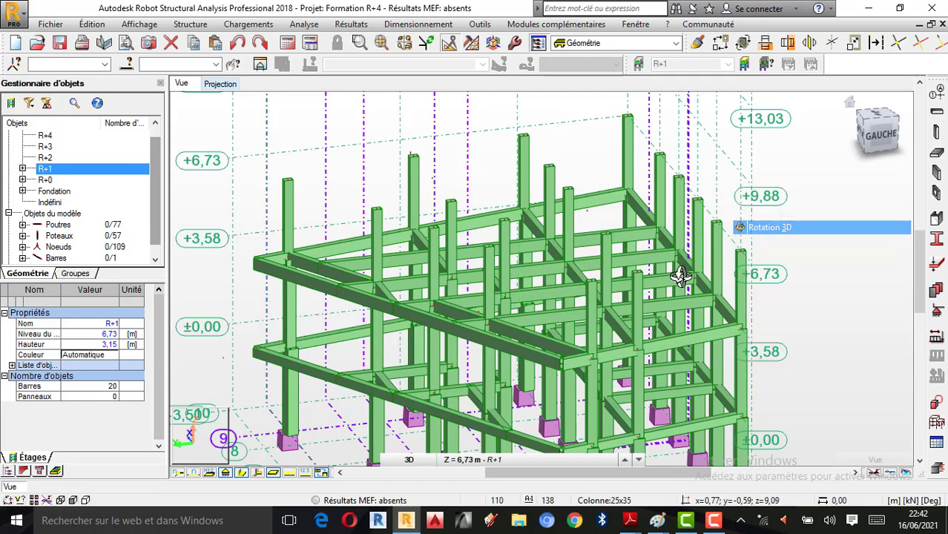
drag(681, 276, 540, 235)
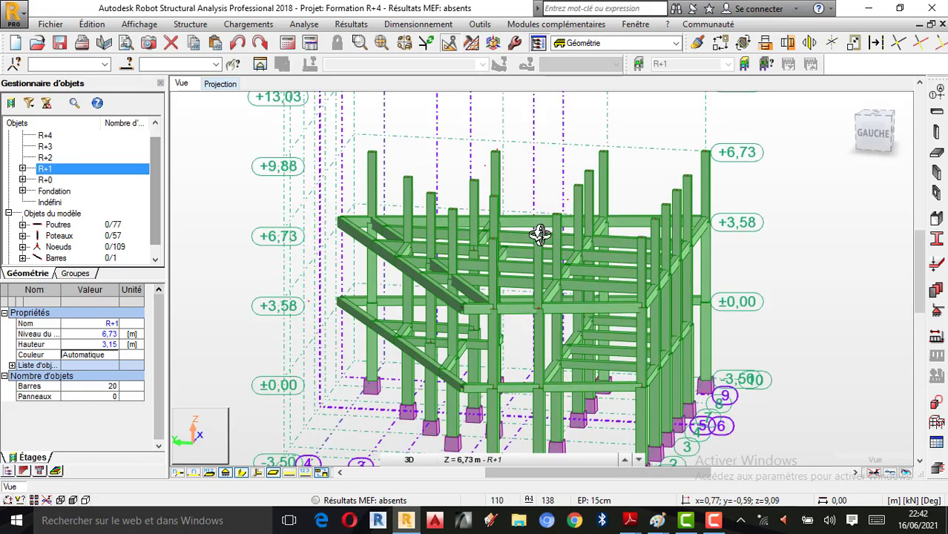
Return to the plan of storey R+1 and examine the columns along the slanted edge near axes 9 and 10
click(226, 86)
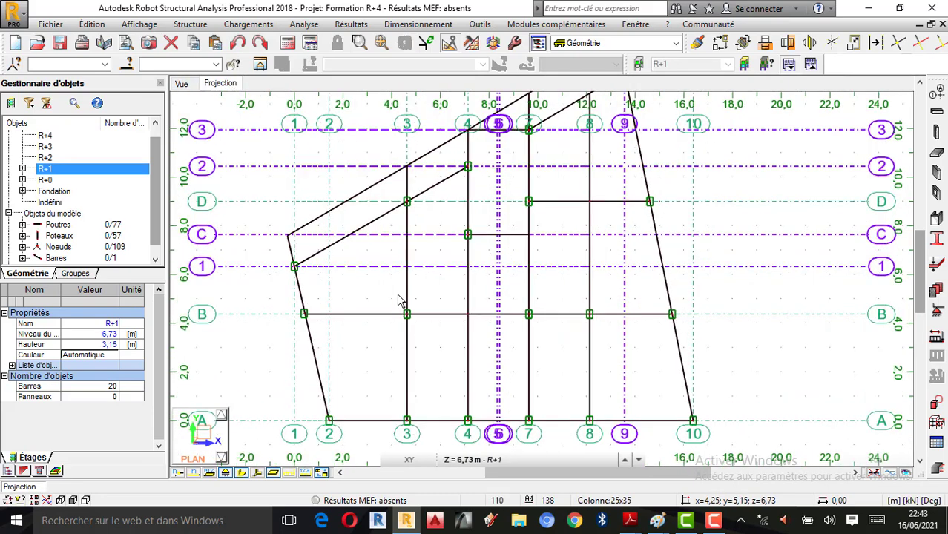
scroll(672, 315, down, 1)
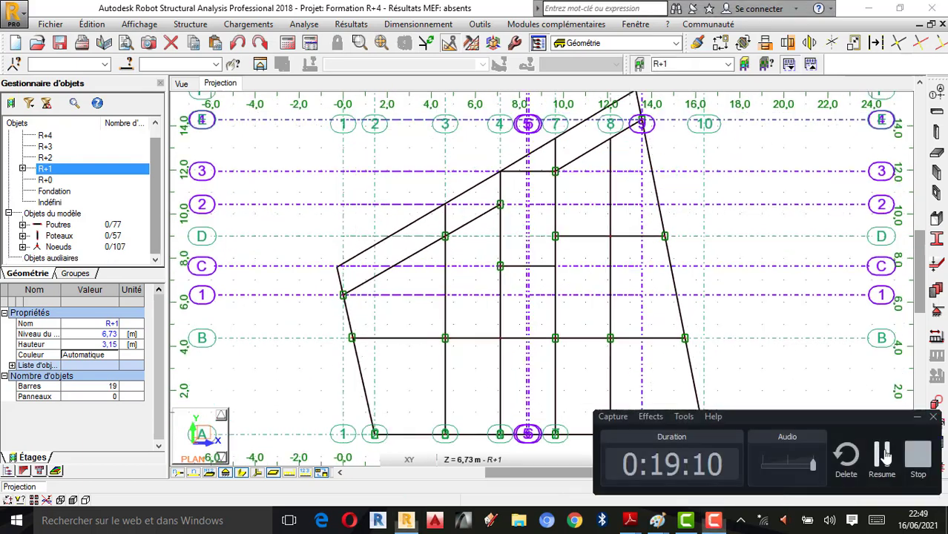
click(882, 454)
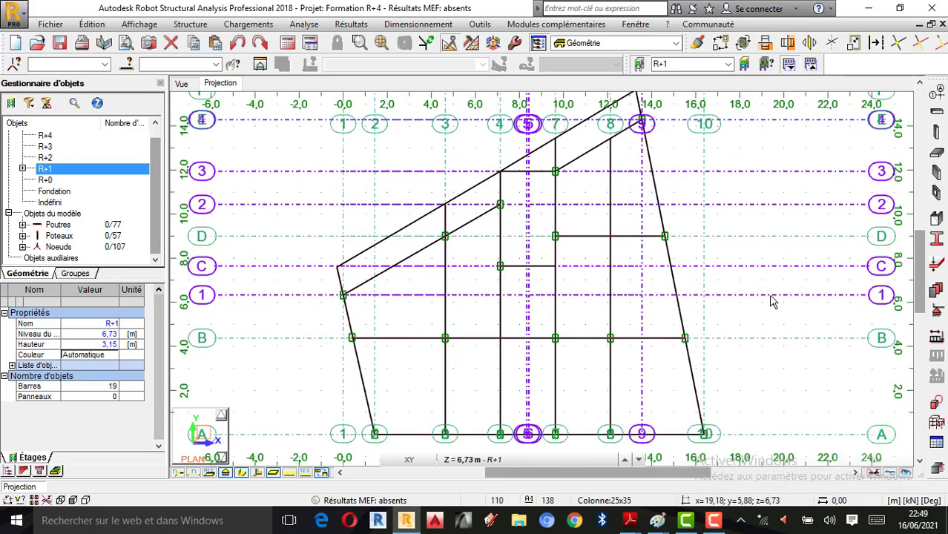
scroll(650, 125, up, 1)
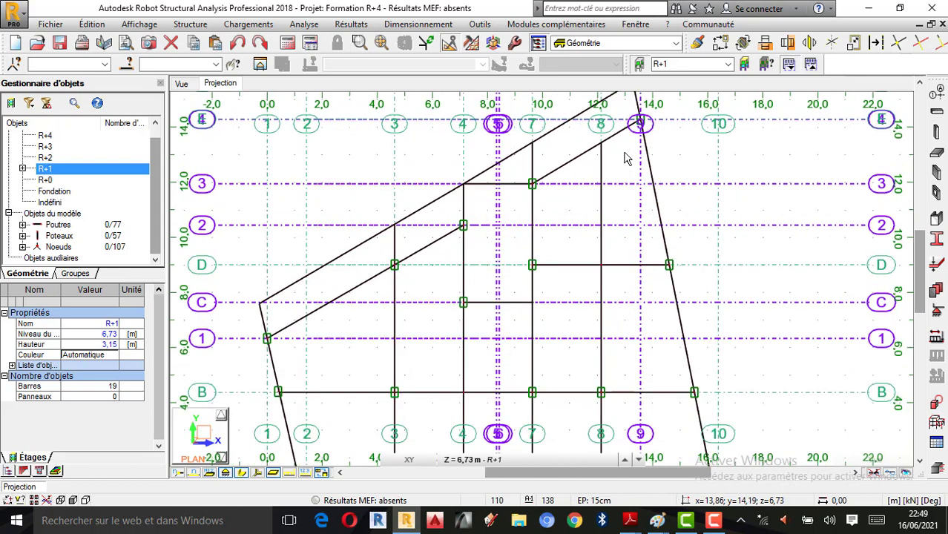
scroll(662, 123, up, 1)
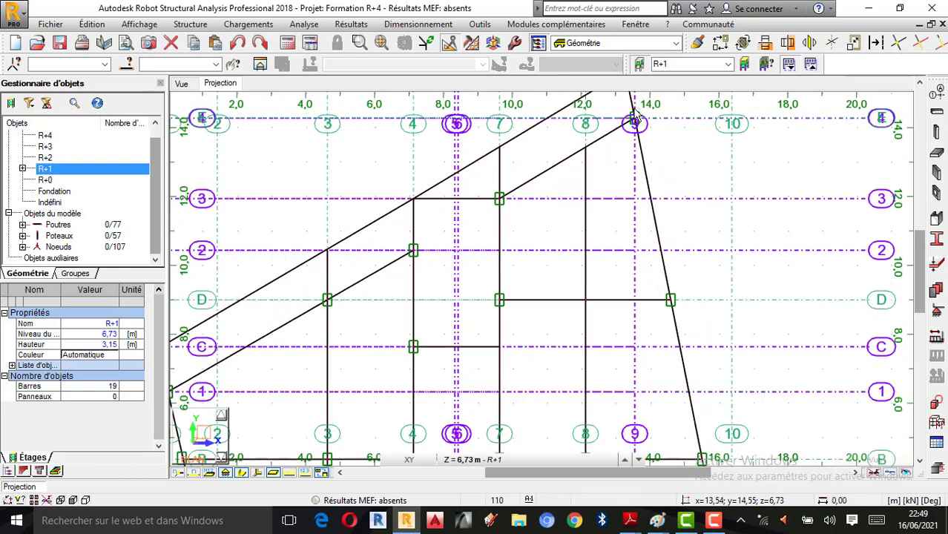
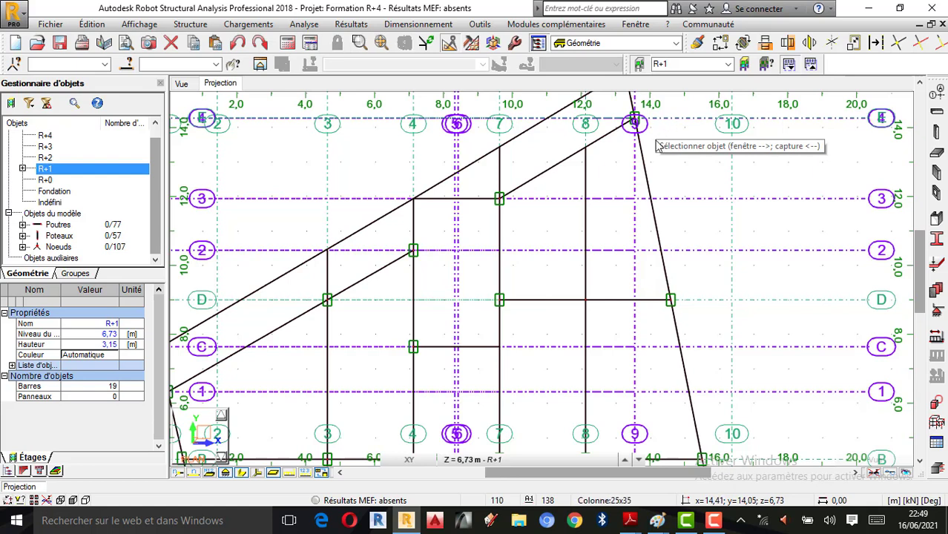
scroll(657, 145, down, 2)
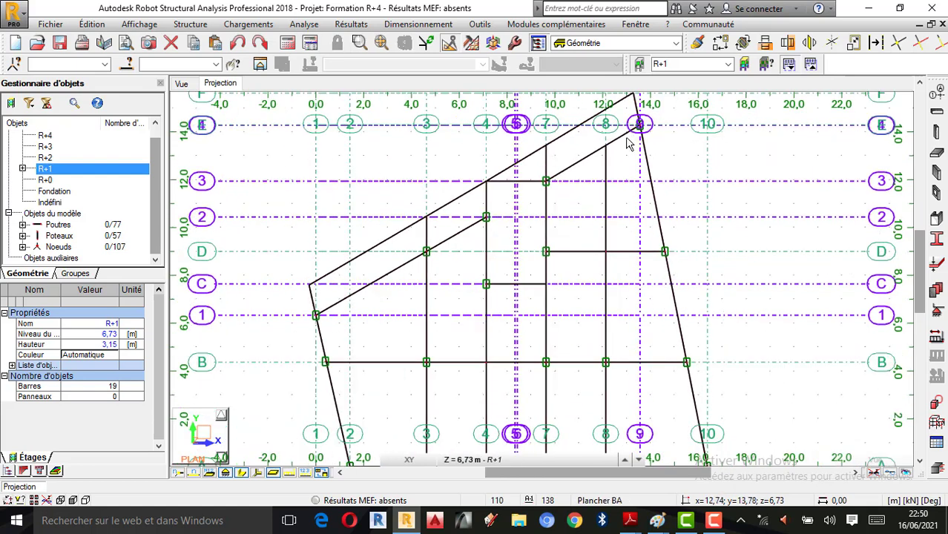
scroll(610, 132, down, 2)
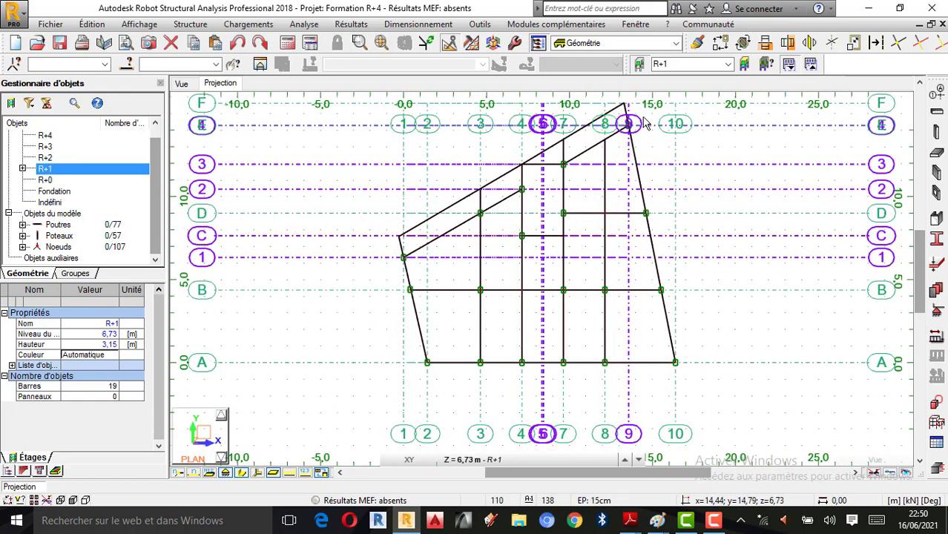
scroll(630, 127, up, 3)
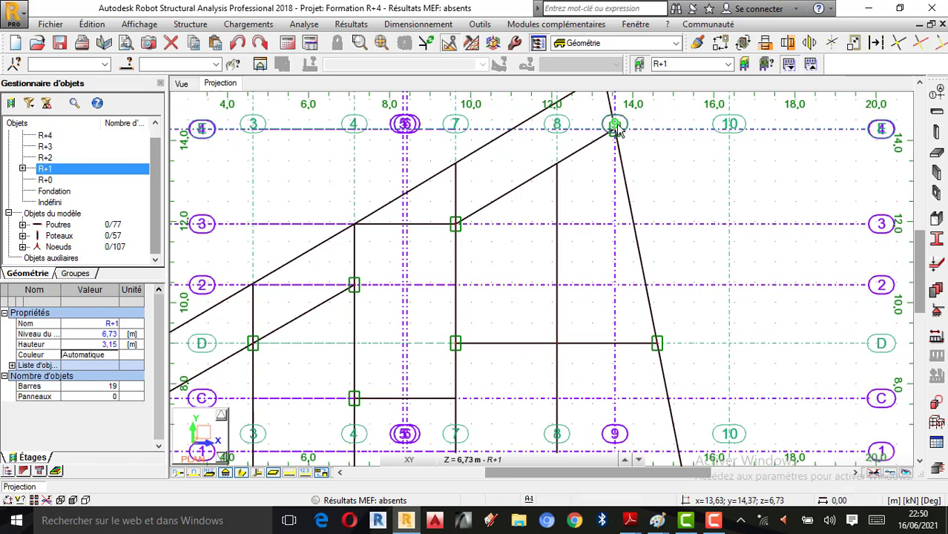
click(614, 131)
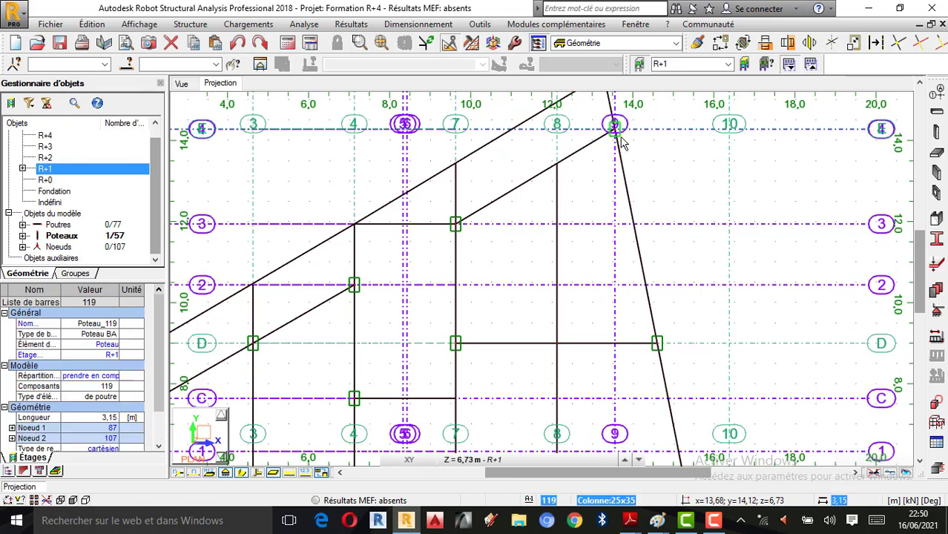
ctrl+click(657, 343)
scroll(667, 348, down, 3)
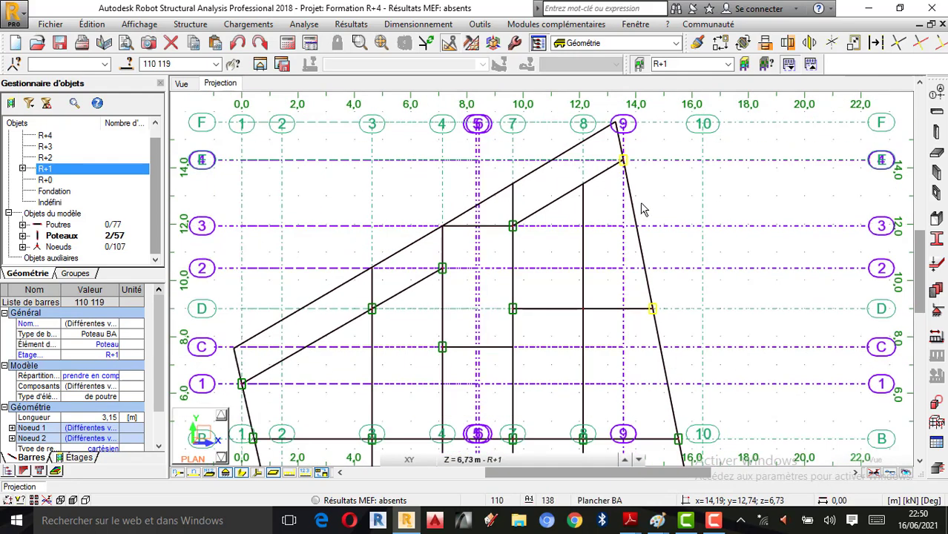
scroll(682, 375, up, 1)
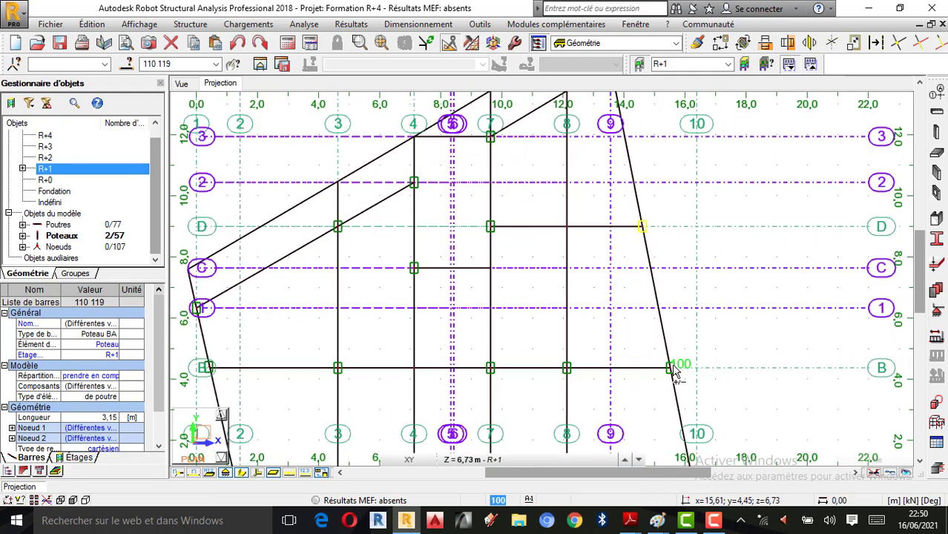
ctrl+click(671, 368)
key(Escape)
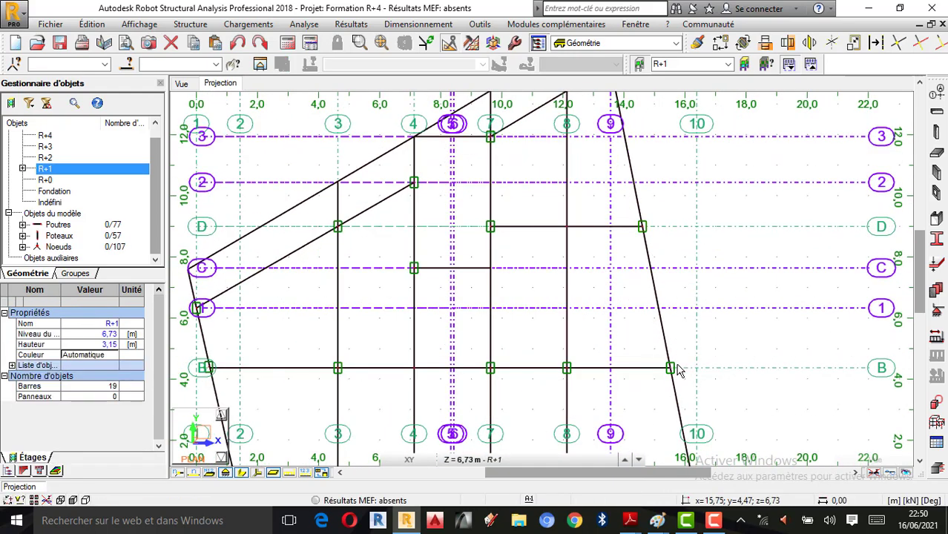
click(671, 368)
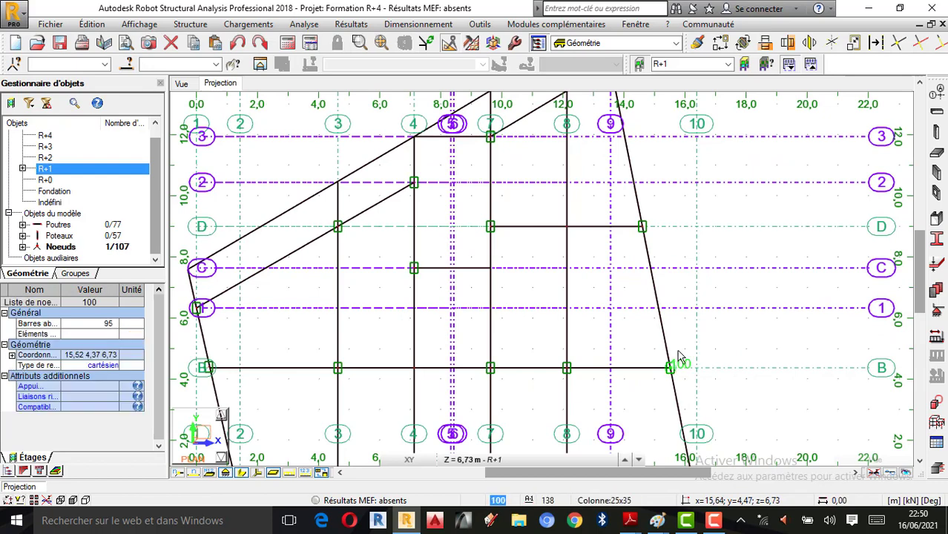
scroll(688, 392, up, 1)
scroll(691, 355, up, 1)
key(Escape)
scroll(696, 321, up, 1)
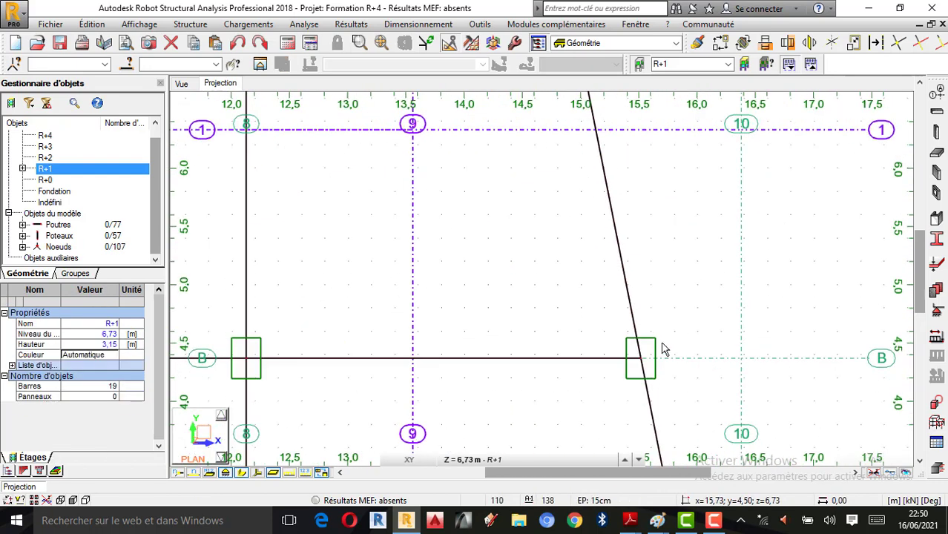
Select the R+1 columns where the slanted edge between axes 9 and 10 meets axis B and axis A
click(652, 344)
scroll(662, 290, down, 2)
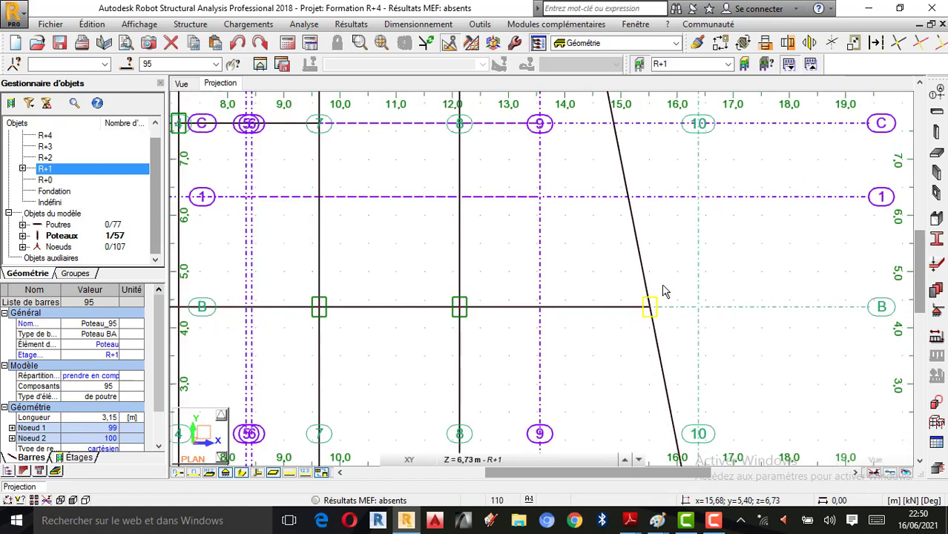
scroll(686, 401, down, 2)
scroll(686, 392, up, 2)
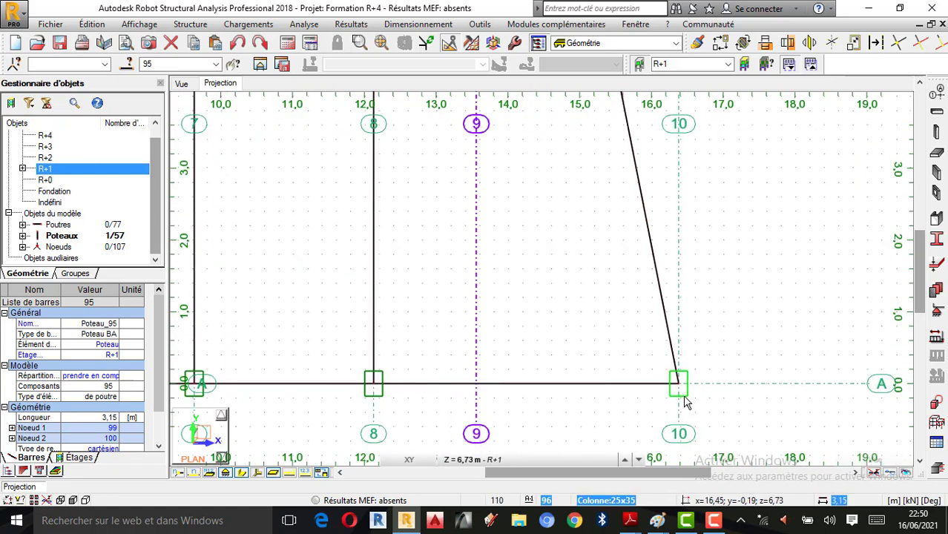
ctrl+click(686, 400)
scroll(687, 408, down, 3)
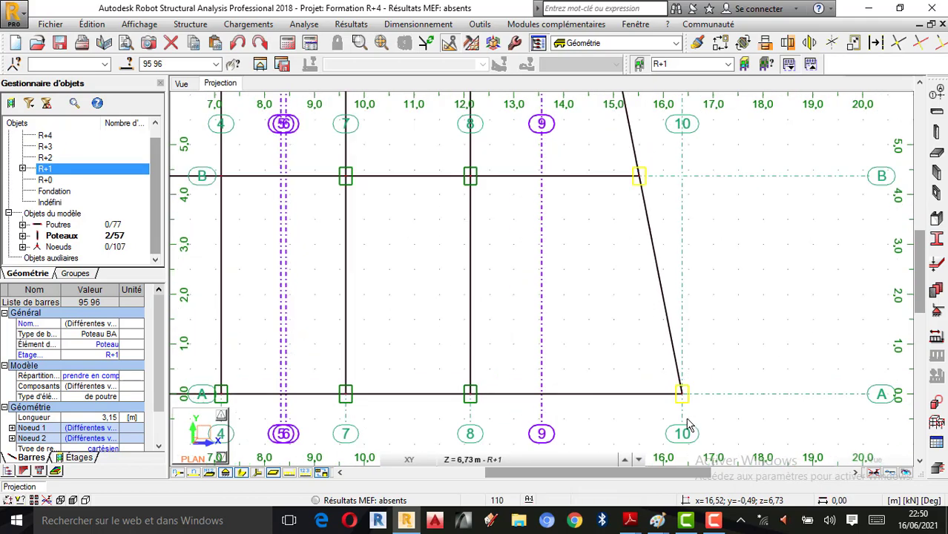
Add the R+1 columns where the slanted edge meets axis D and axis 9 to the current column selection
scroll(640, 188, up, 2)
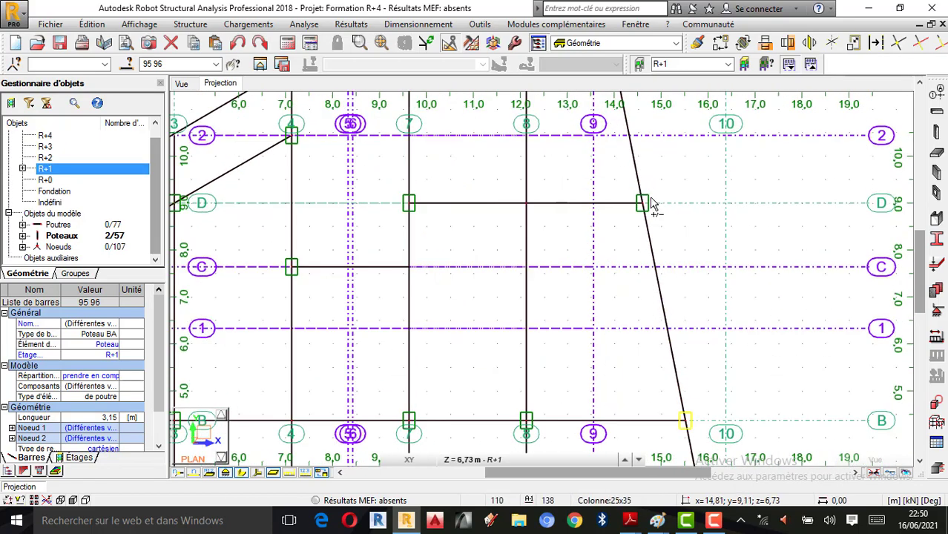
scroll(639, 275, down, 2)
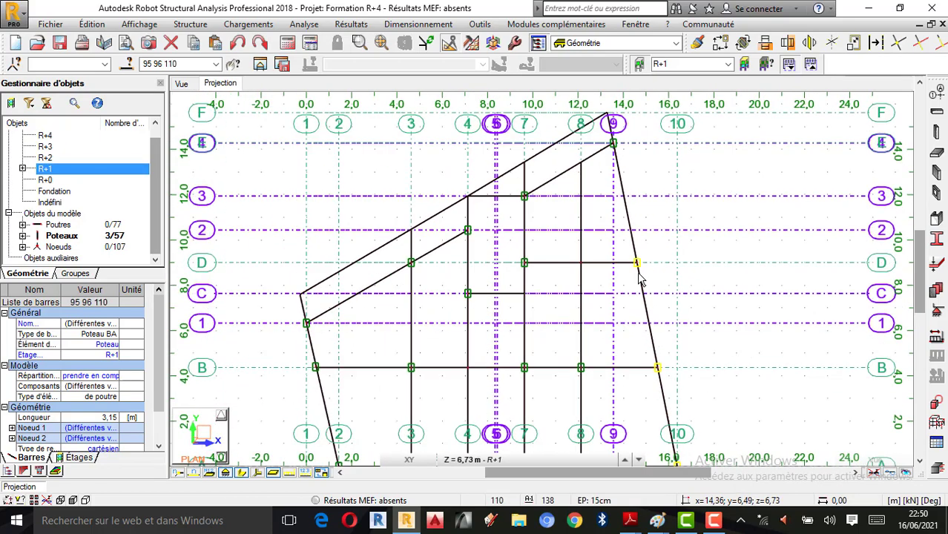
scroll(624, 178, up, 4)
scroll(612, 205, up, 2)
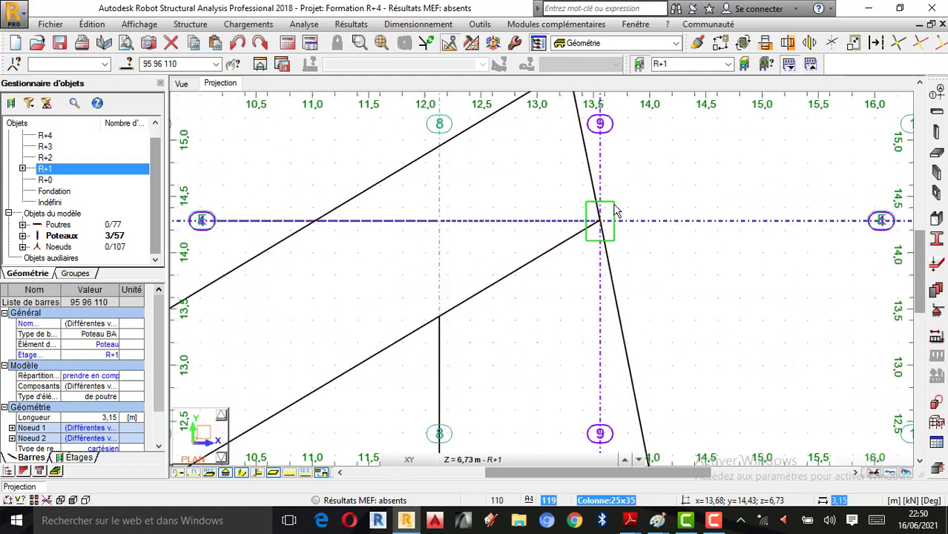
ctrl+click(603, 214)
scroll(632, 173, down, 8)
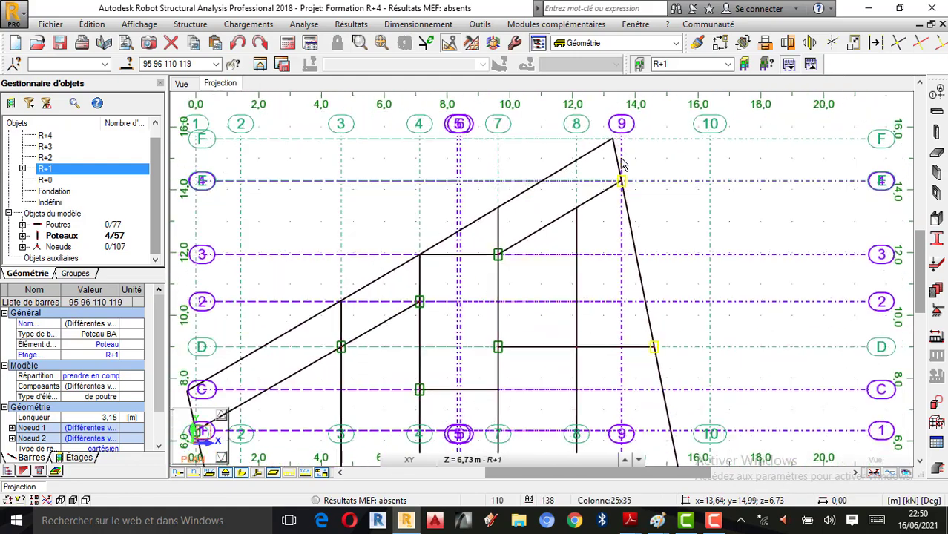
scroll(636, 234, up, 1)
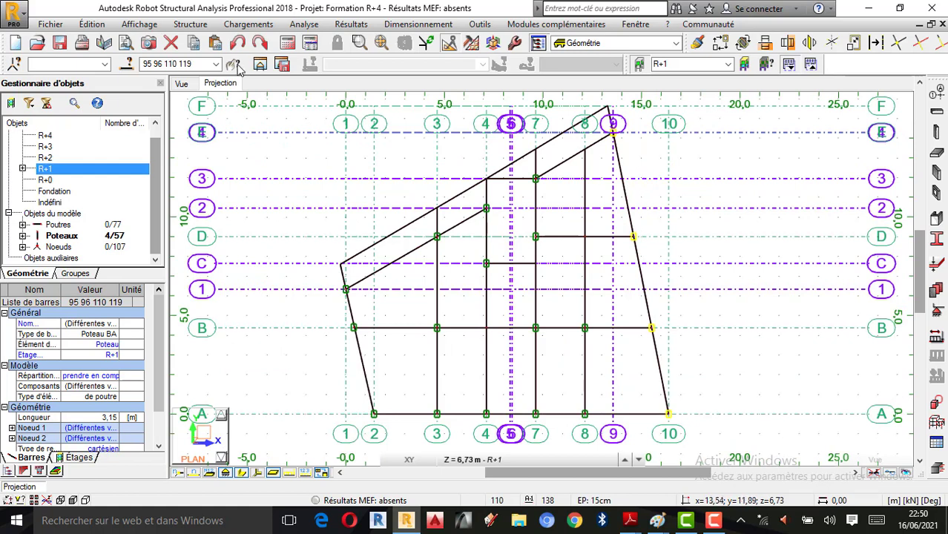
Open the gamma angle setting for the four selected slanted-edge columns and switch its special value to Définition
click(211, 26)
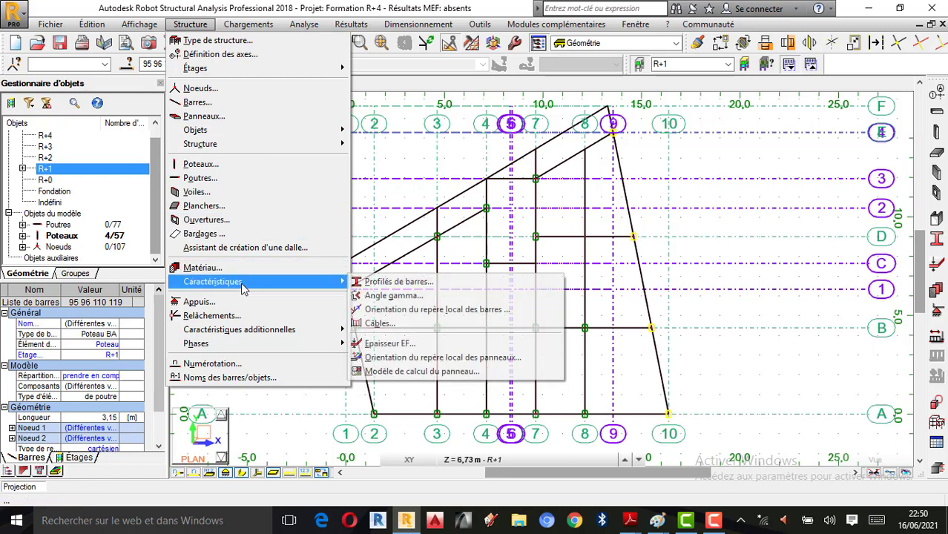
mouse_move(244, 284)
click(365, 297)
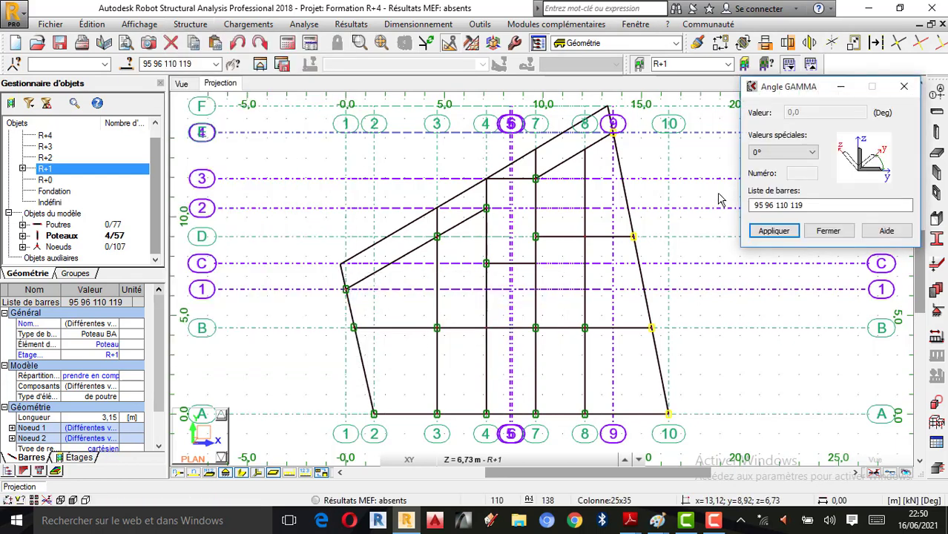
click(812, 156)
click(778, 218)
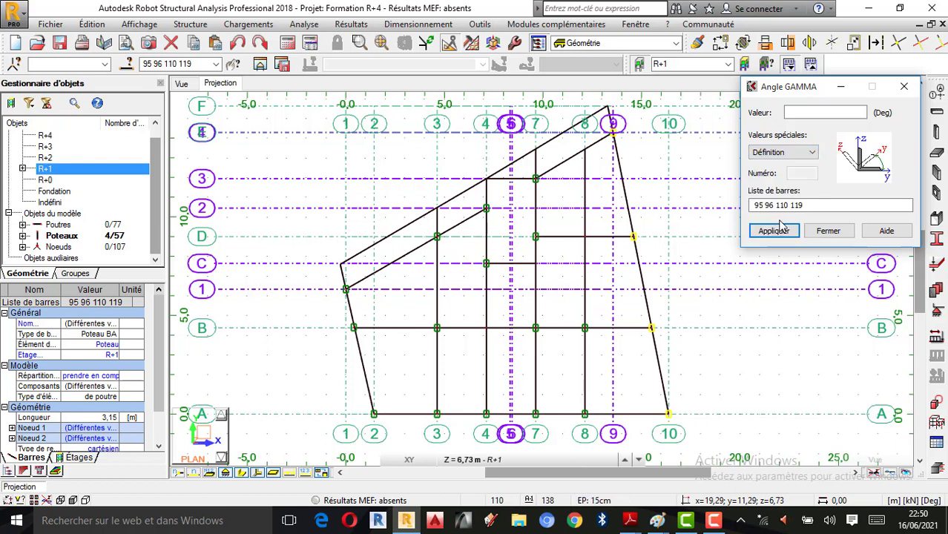
Switch to the Paint window with the building sketch and circle the 11,25 angle in orange
click(656, 519)
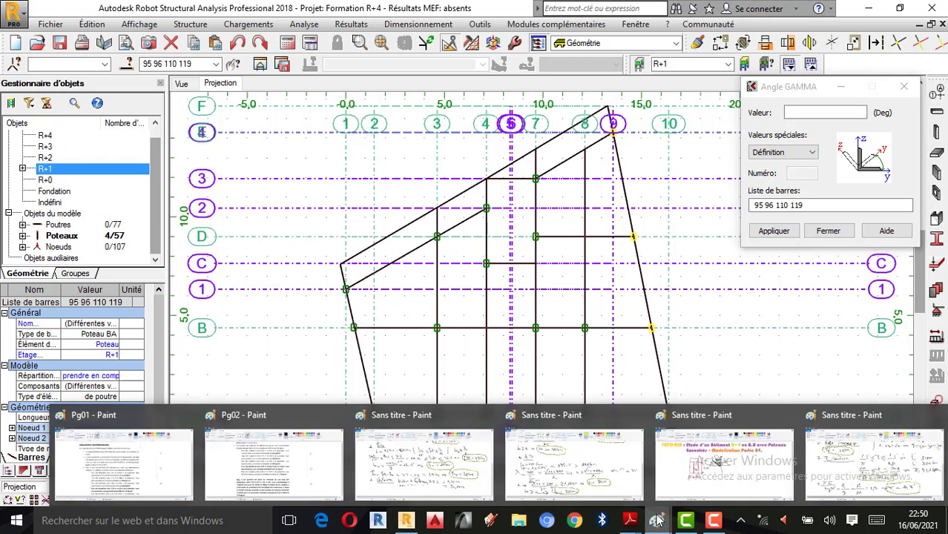
mouse_move(595, 464)
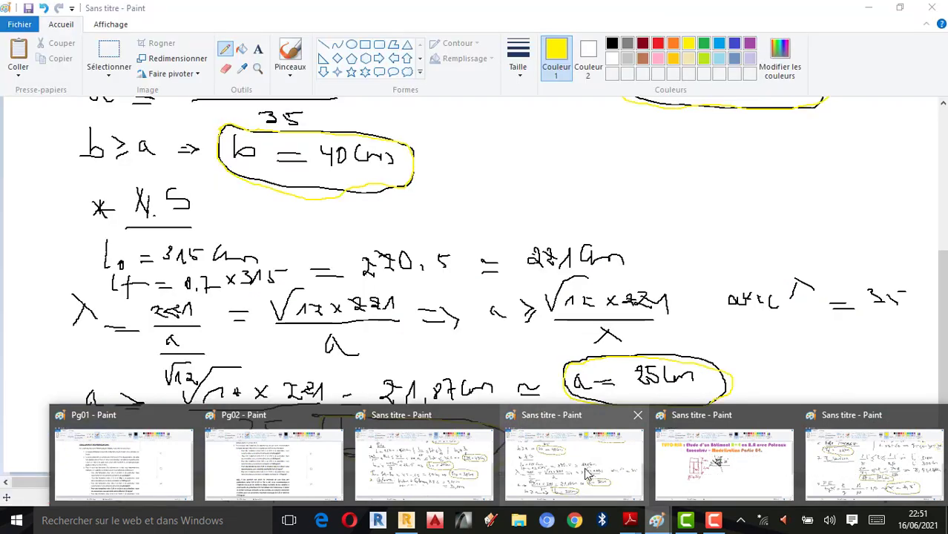
click(690, 464)
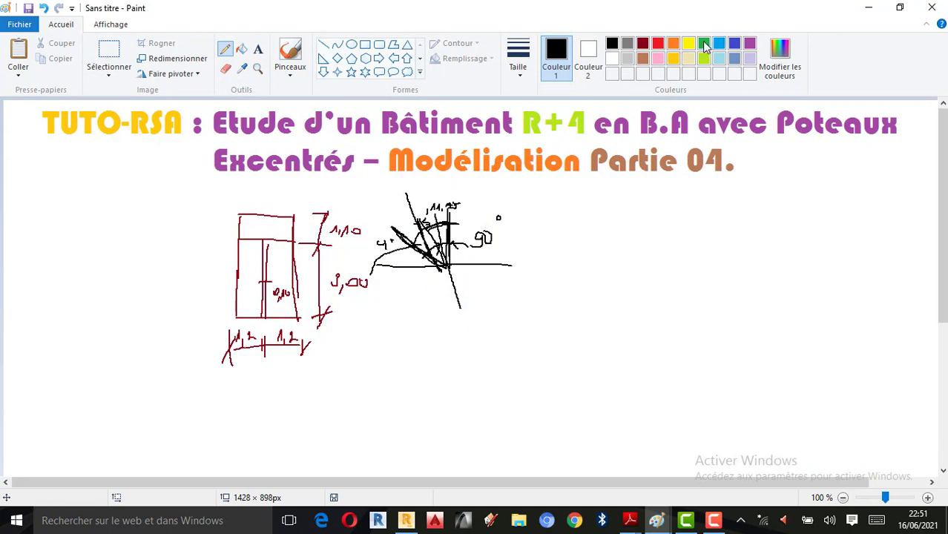
click(673, 43)
mouse_move(443, 188)
mouse_down()
mouse_move(420, 231)
mouse_move(451, 187)
mouse_up()
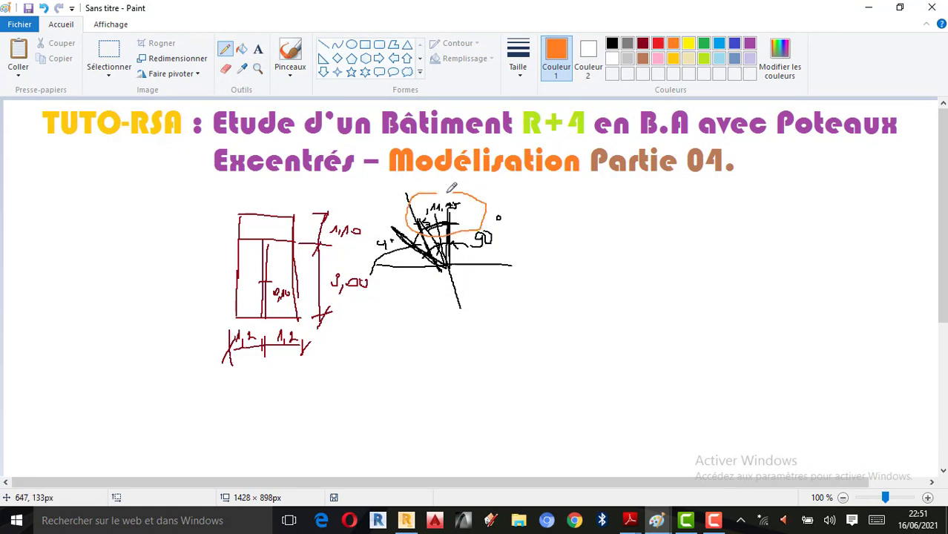
Return to Robot Structural Analysis and apply a gamma angle of 11,25 degrees to the four slanted-edge columns of R+1
click(406, 520)
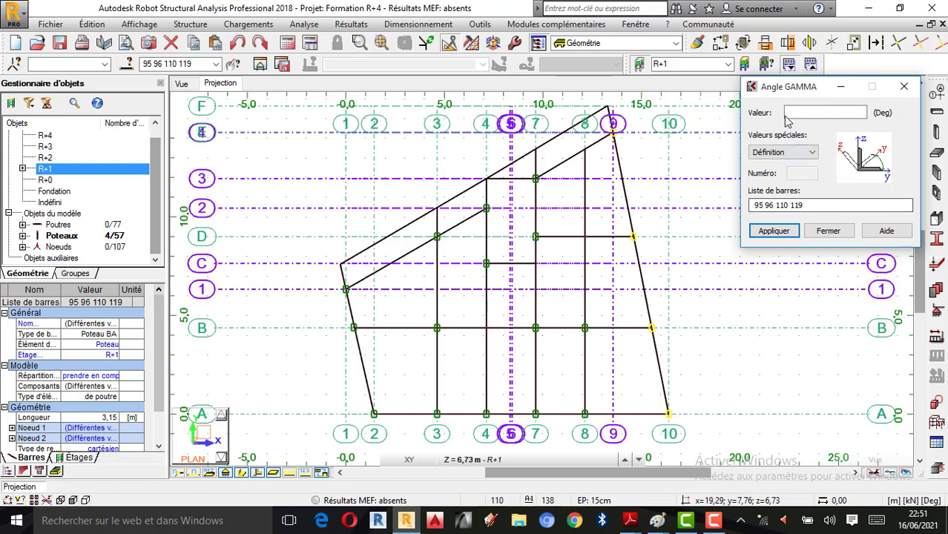
double_click(790, 111)
double_click(572, 304)
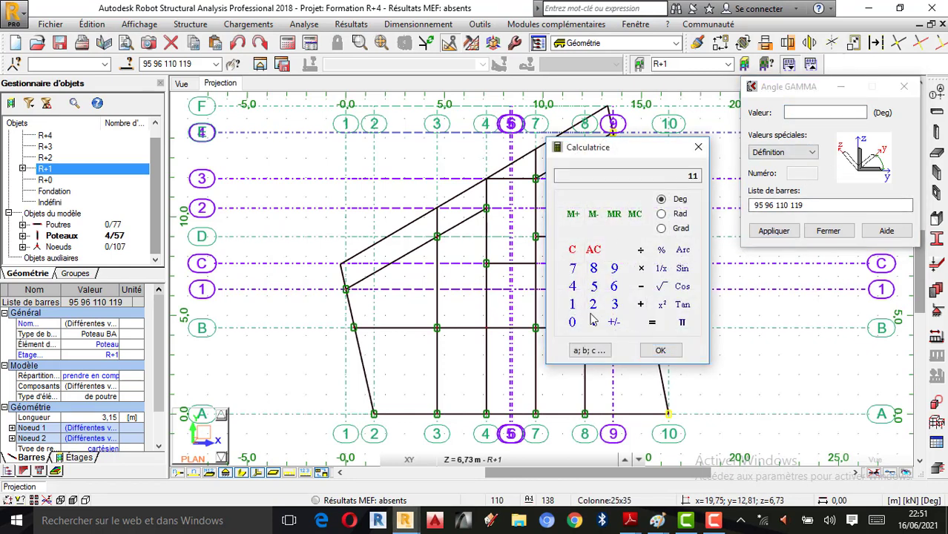
click(594, 286)
click(660, 349)
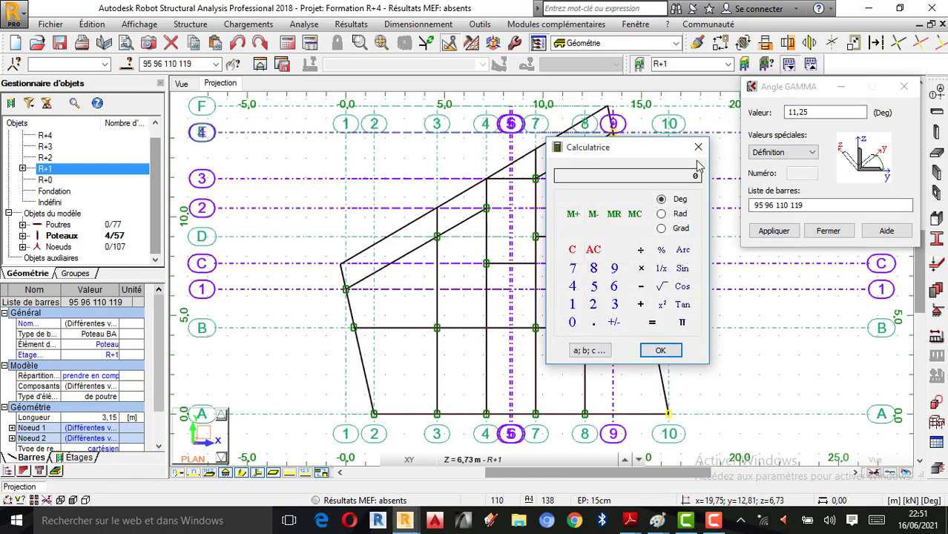
click(776, 234)
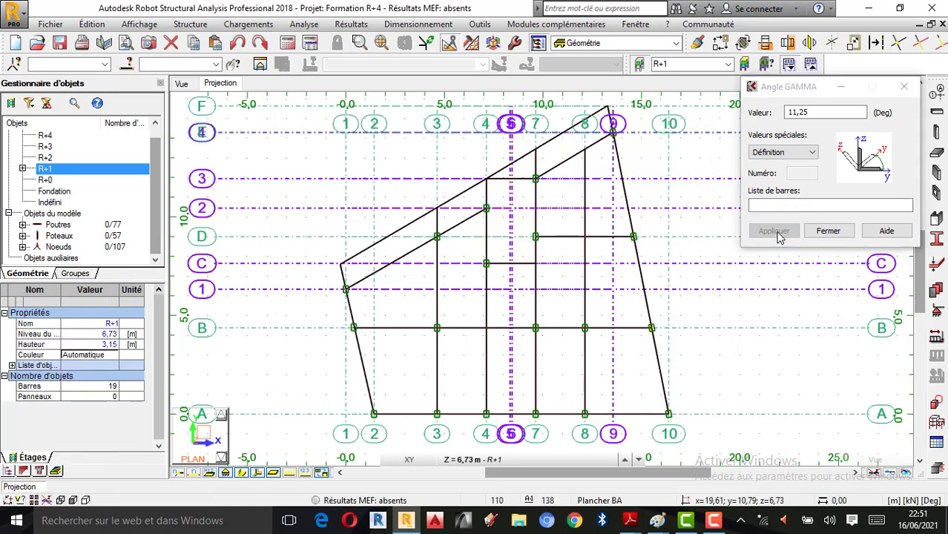
click(828, 231)
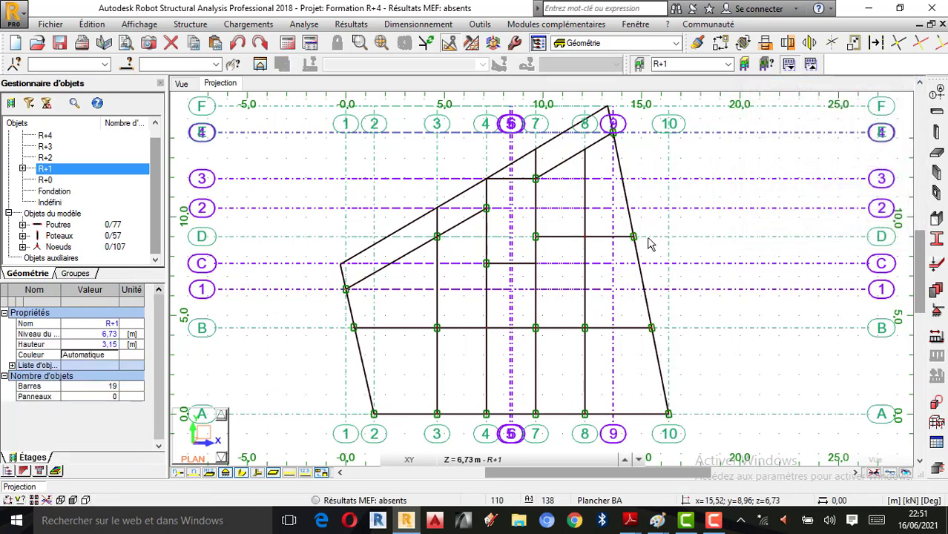
Select the rotated R+1 columns where the slanted edge between axes 9 and 10 meets axis B and axis A
scroll(652, 241, up, 2)
scroll(644, 324, up, 1)
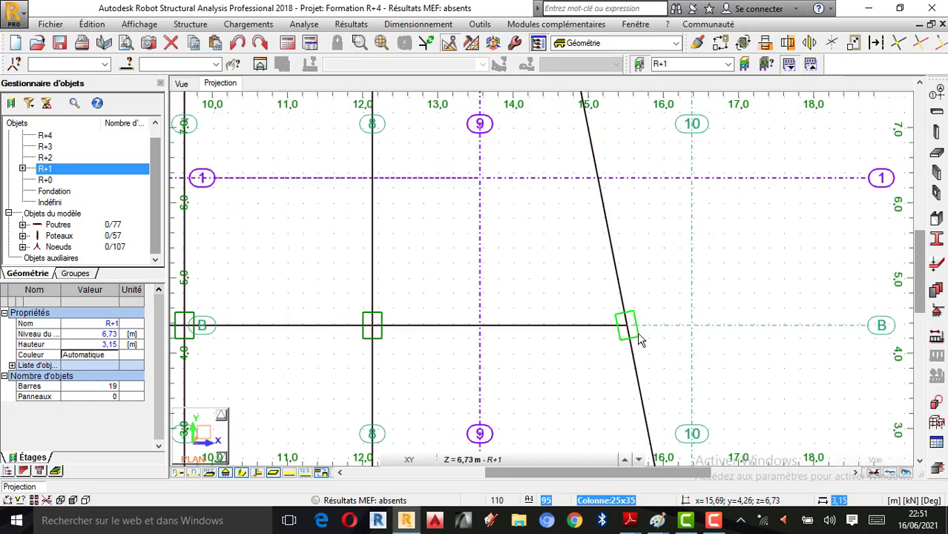
click(639, 340)
scroll(667, 267, down, 3)
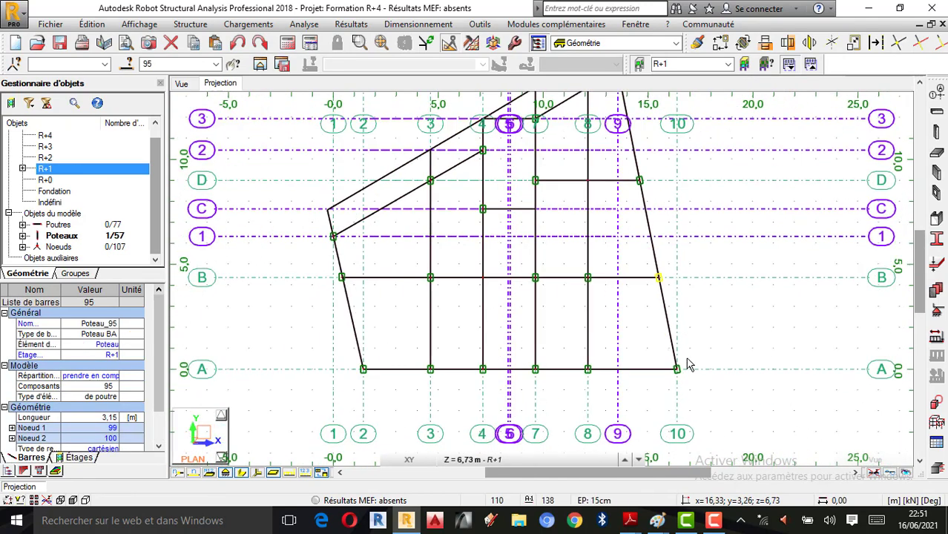
scroll(678, 362, up, 1)
ctrl+click(665, 344)
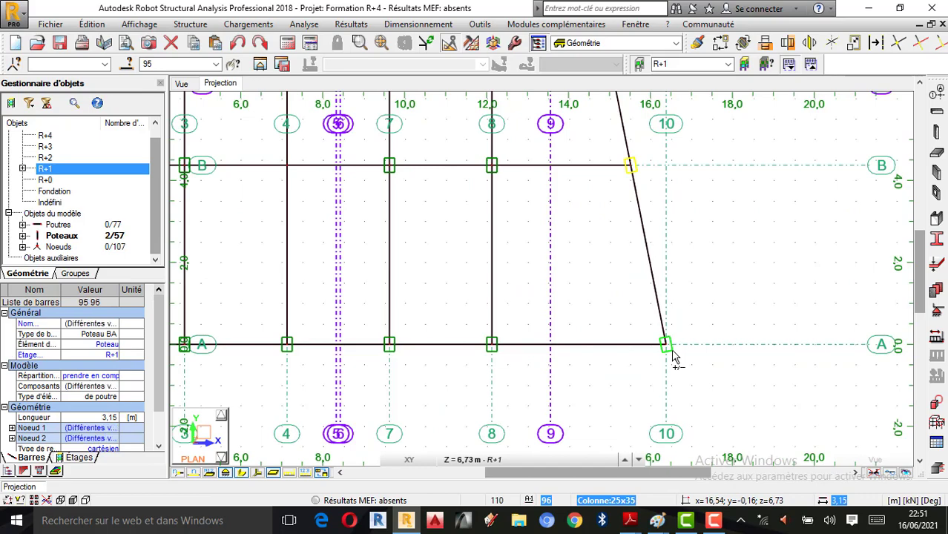
Extend the selection with the rotated slanted-edge columns on axis D and axis 9
scroll(652, 398, down, 3)
scroll(623, 208, up, 3)
scroll(623, 208, up, 2)
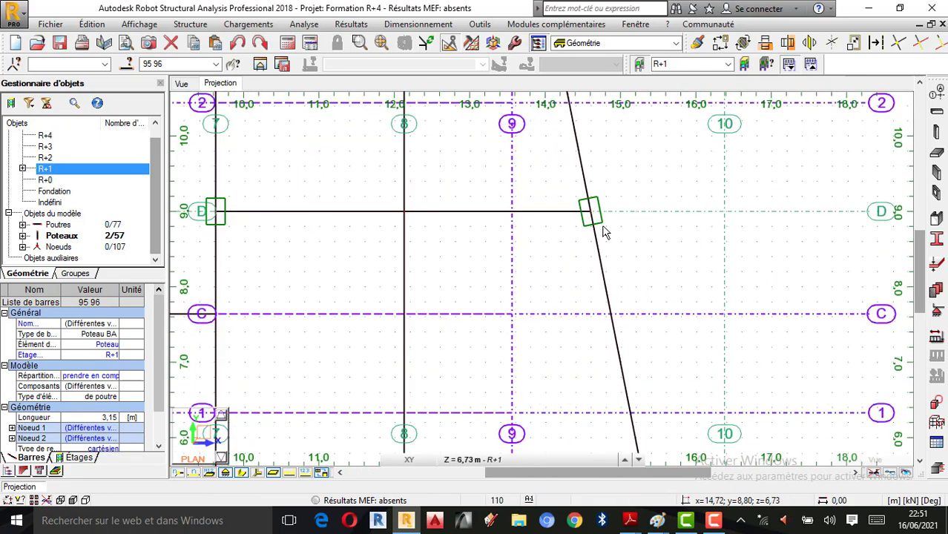
ctrl+click(602, 233)
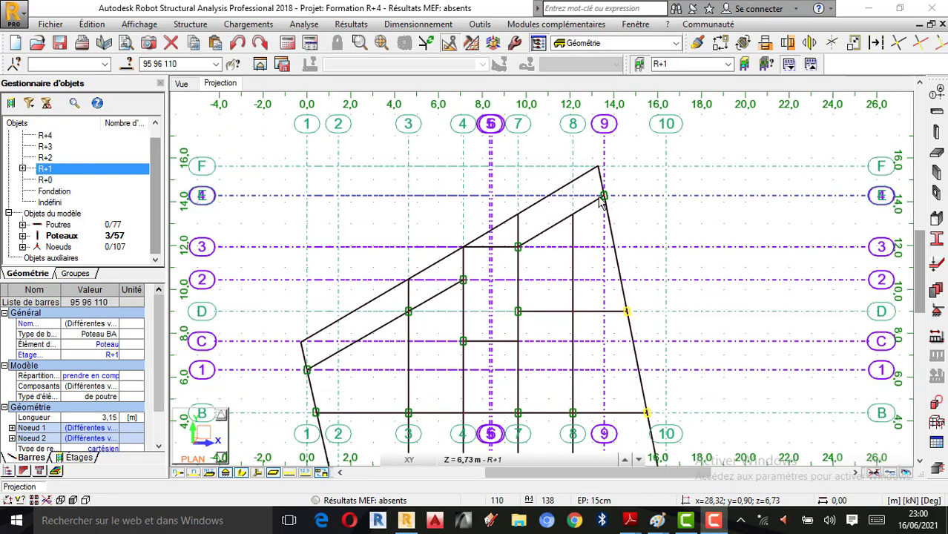
scroll(610, 206, up, 1)
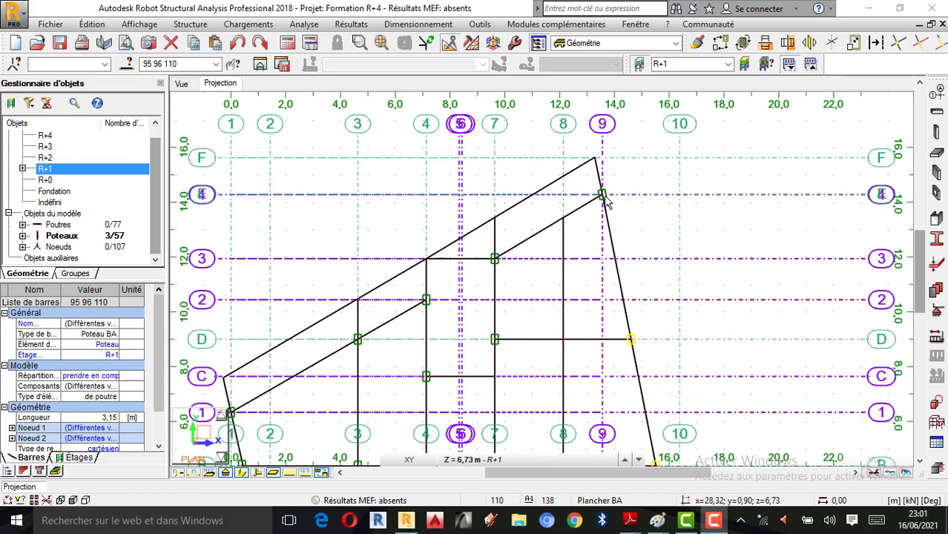
scroll(608, 203, up, 2)
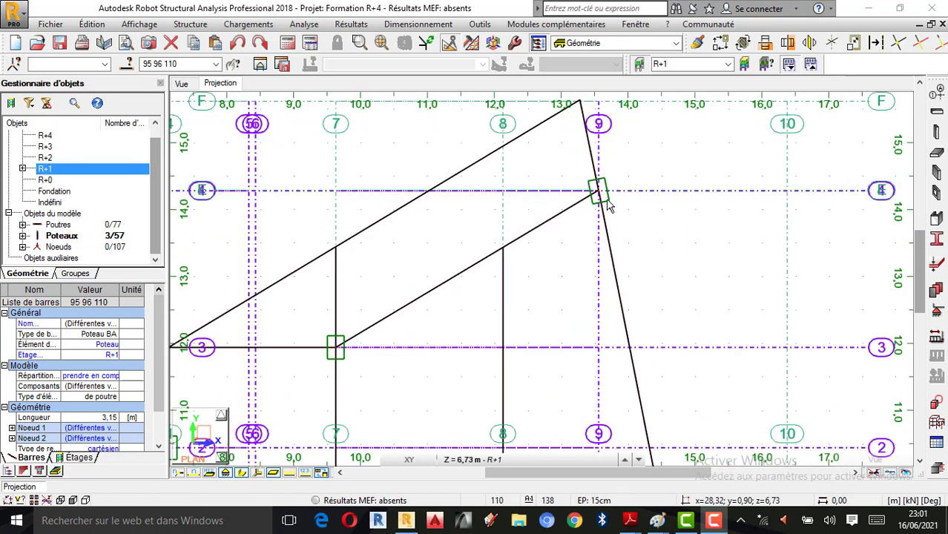
ctrl+click(607, 204)
scroll(610, 162, down, 2)
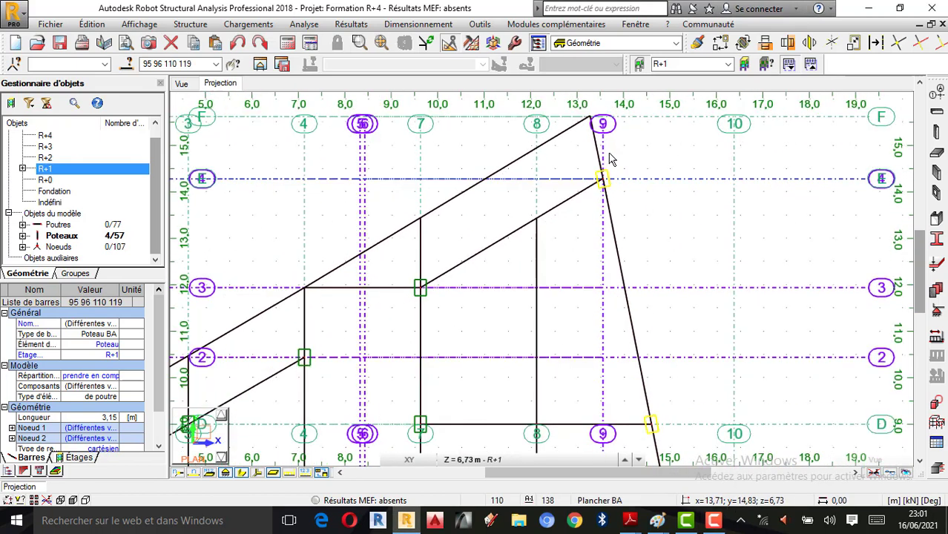
scroll(609, 160, down, 3)
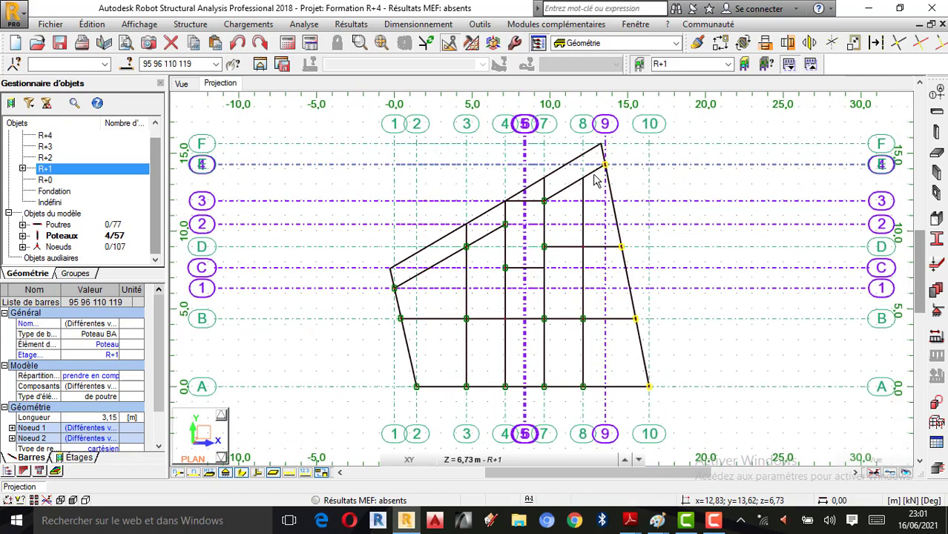
scroll(672, 191, up, 2)
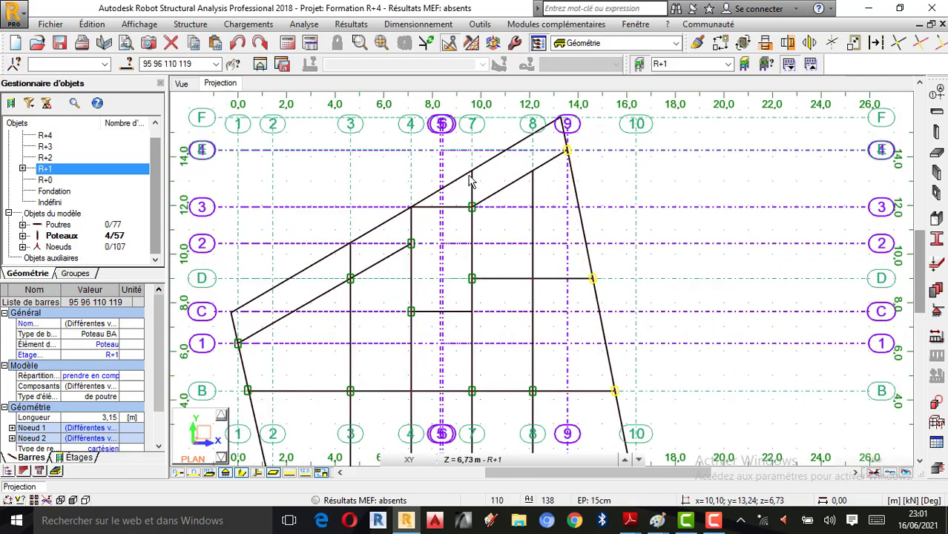
Start a new bar offset (Excentrement) for the four selected columns and name it Colonne Etage
click(196, 25)
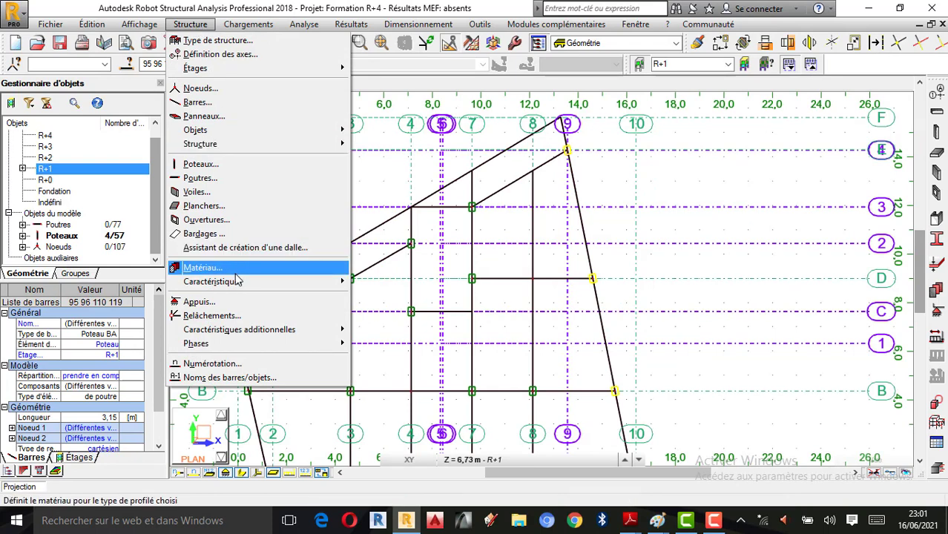
mouse_move(252, 333)
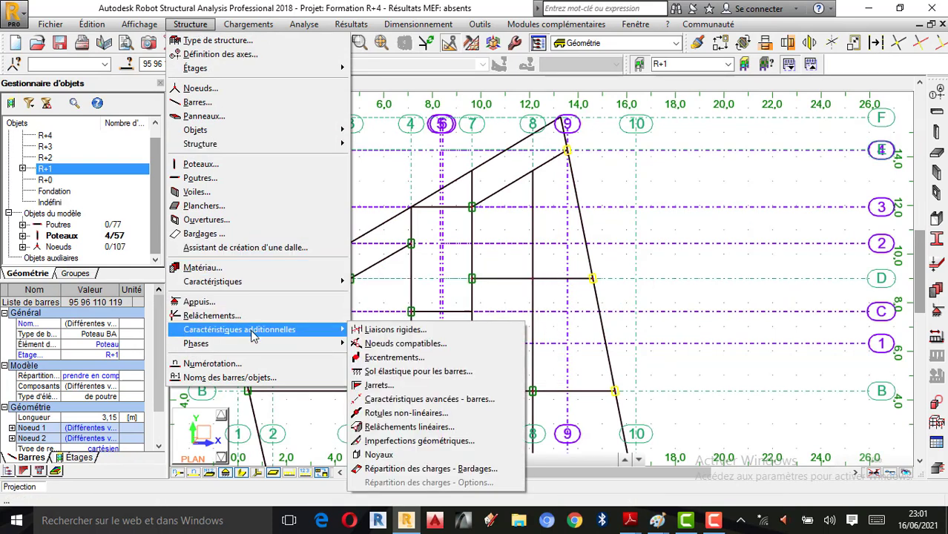
click(393, 358)
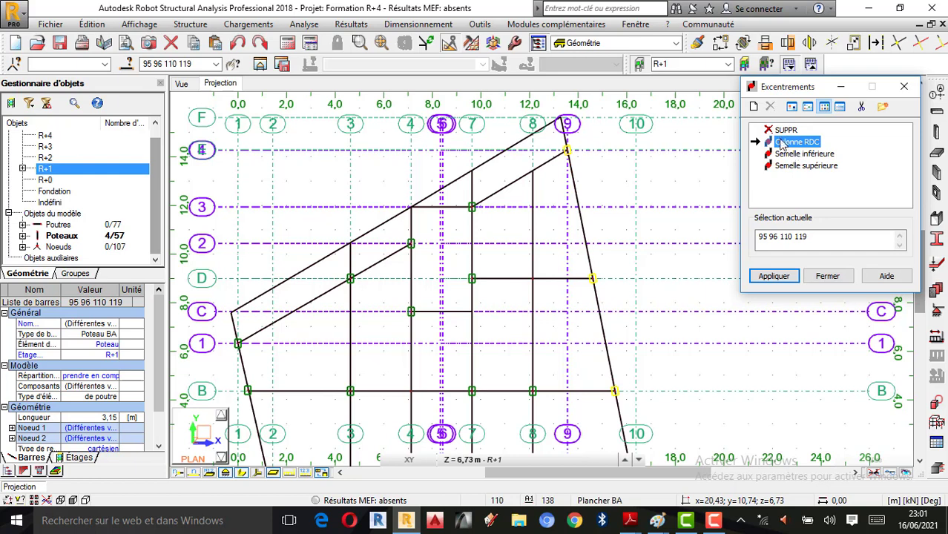
click(753, 107)
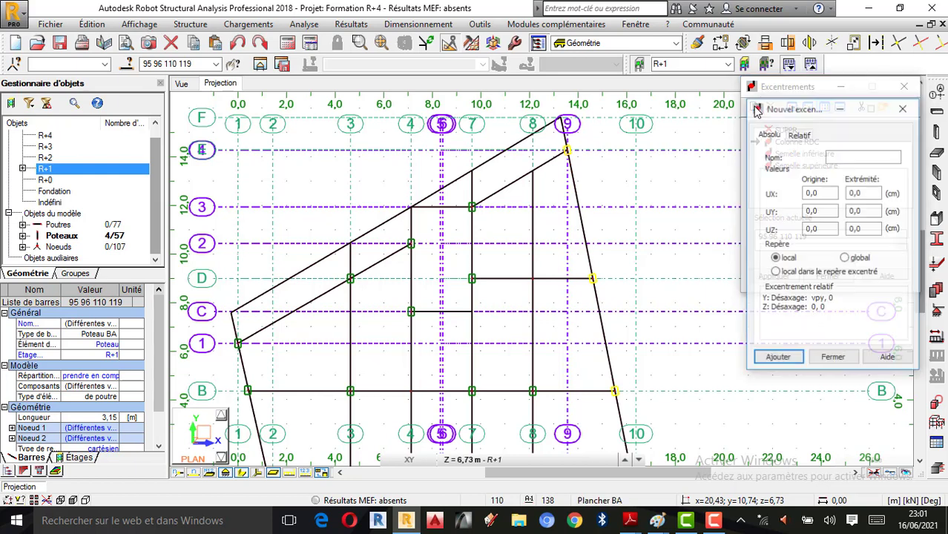
click(840, 155)
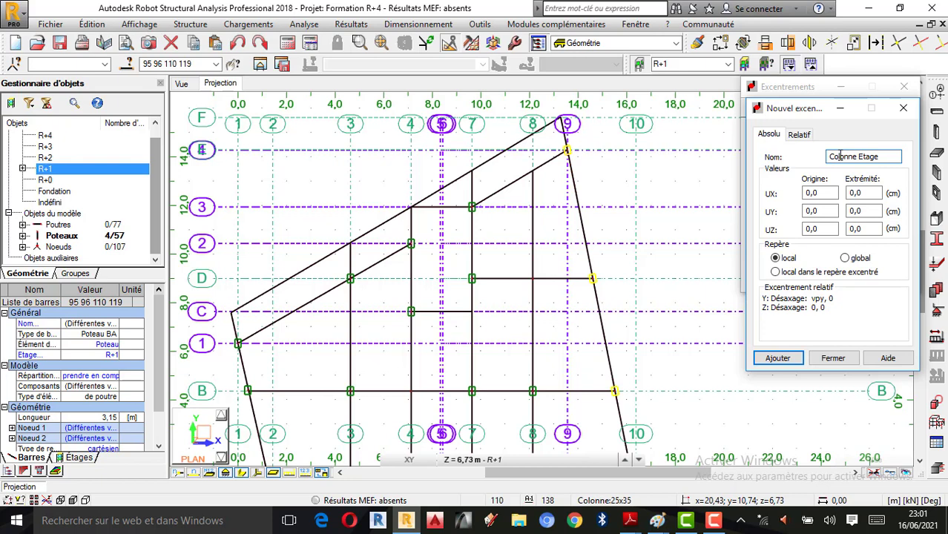
Set the relative profile position of the Colonne Etage offset to -vpy, 0 and add it to the offset list
click(799, 135)
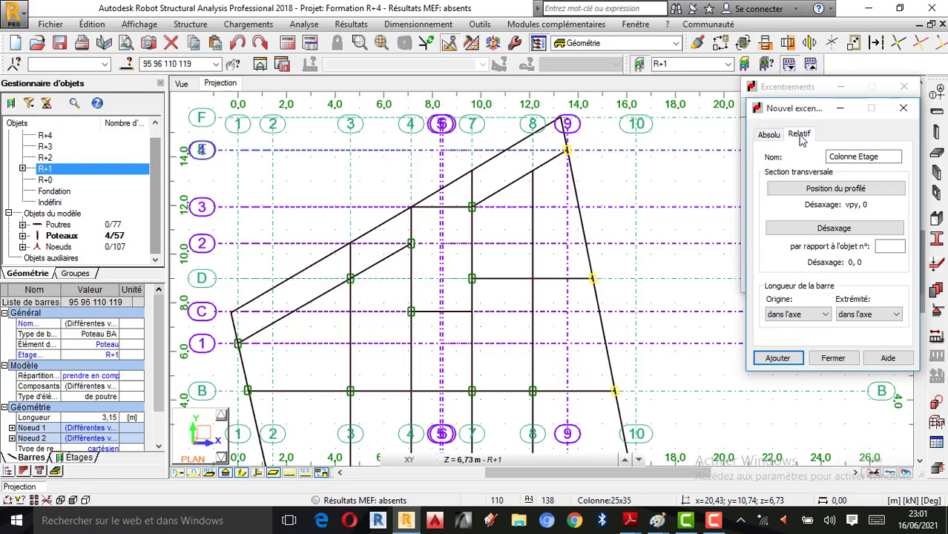
click(838, 190)
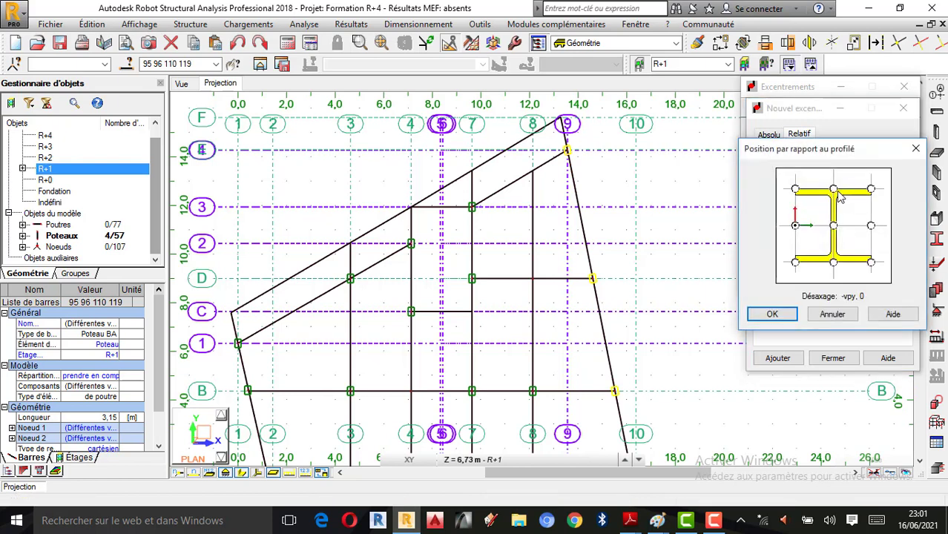
click(870, 226)
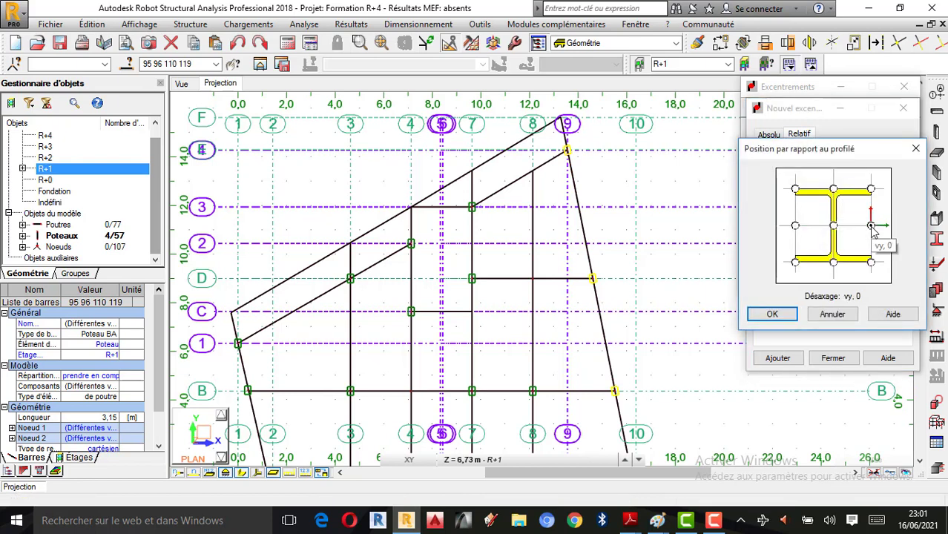
click(794, 227)
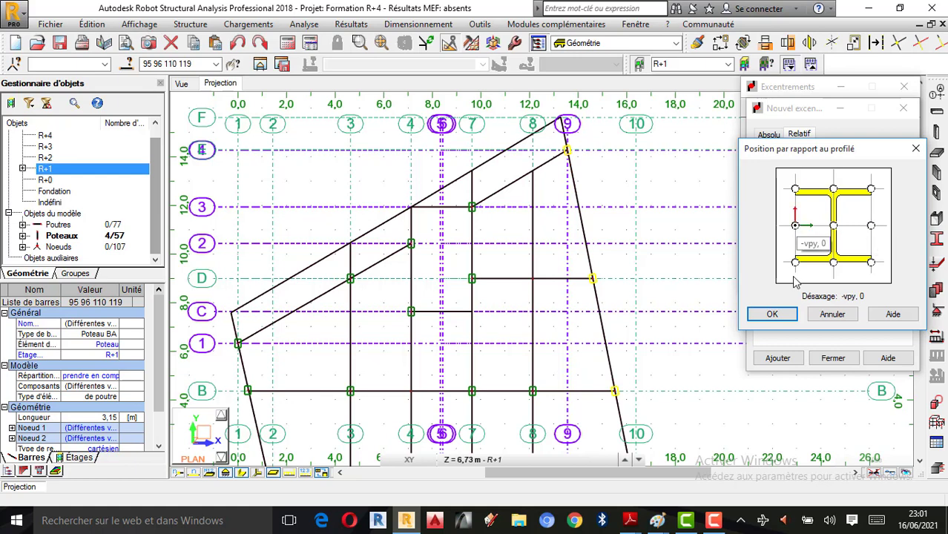
click(774, 313)
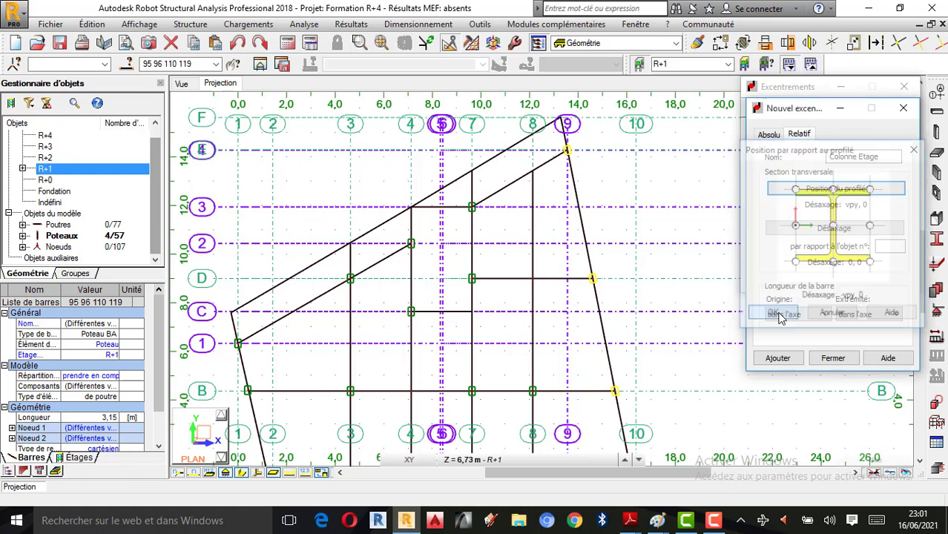
click(779, 358)
click(831, 358)
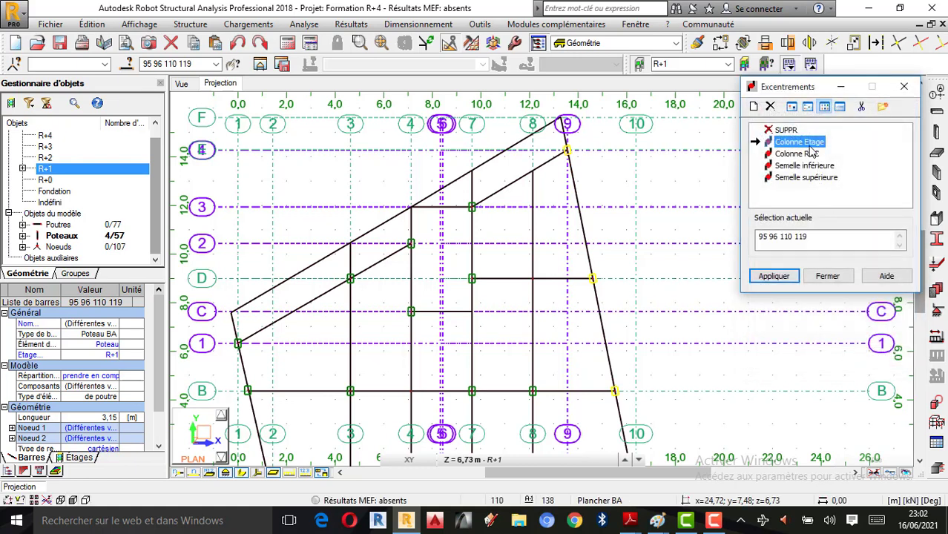
Apply the Colonne Etage offset to the four selected R+1 columns along the slanted edge and close the offsets dialog
click(771, 277)
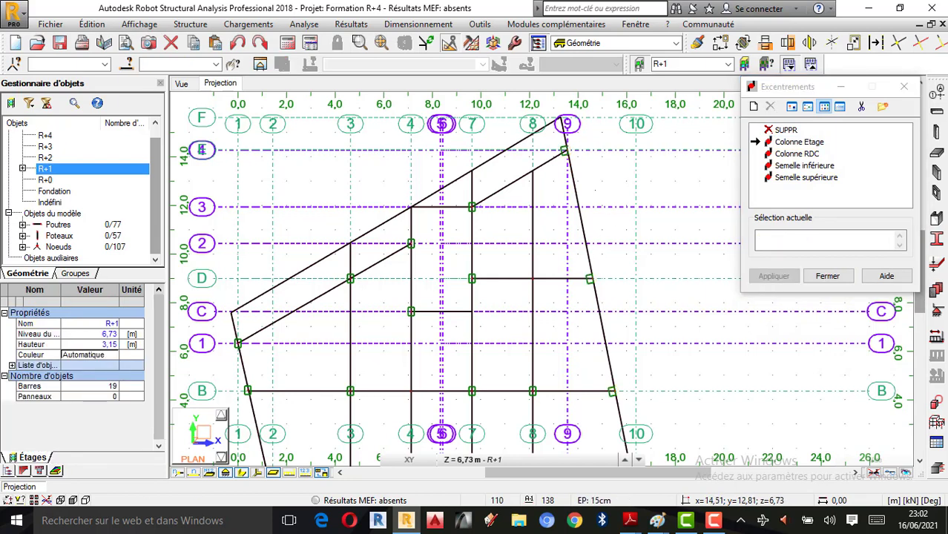
click(827, 276)
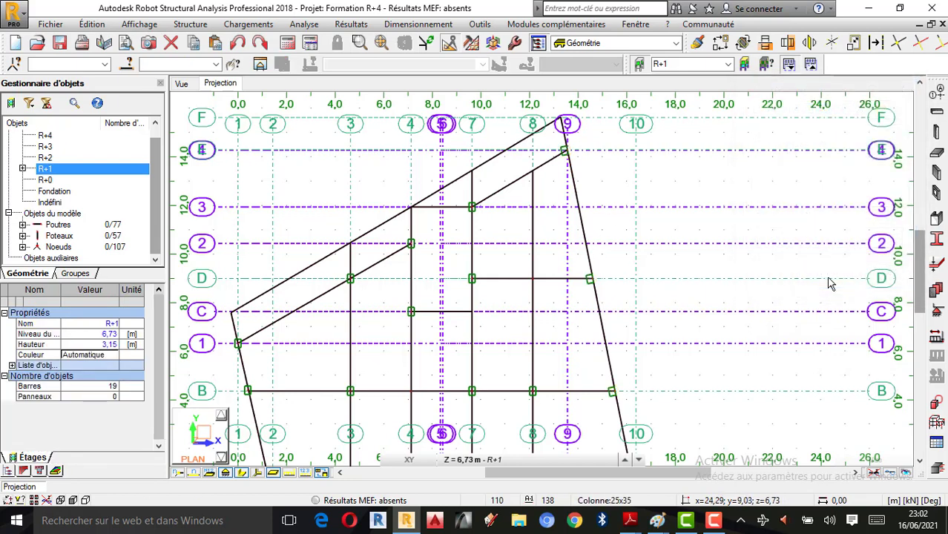
scroll(586, 278, up, 2)
scroll(599, 284, up, 2)
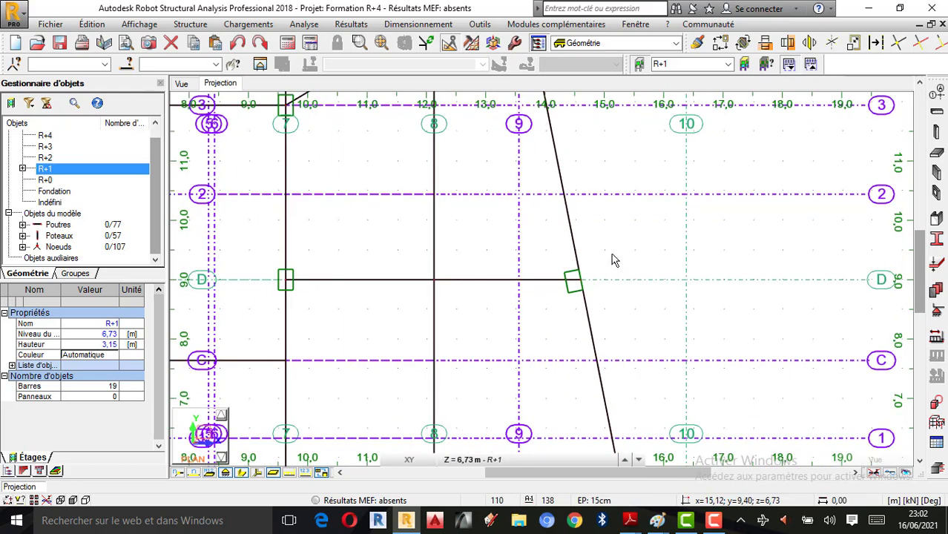
scroll(613, 260, down, 6)
scroll(604, 217, up, 1)
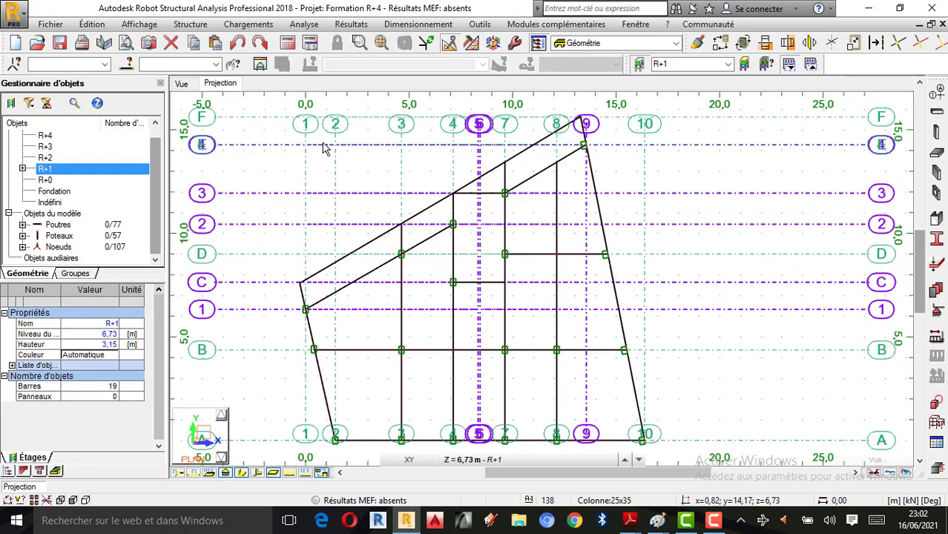
Examine the offset axes of the slanted-edge columns in the 3D view, hiding the section shapes temporarily and restoring them
click(182, 84)
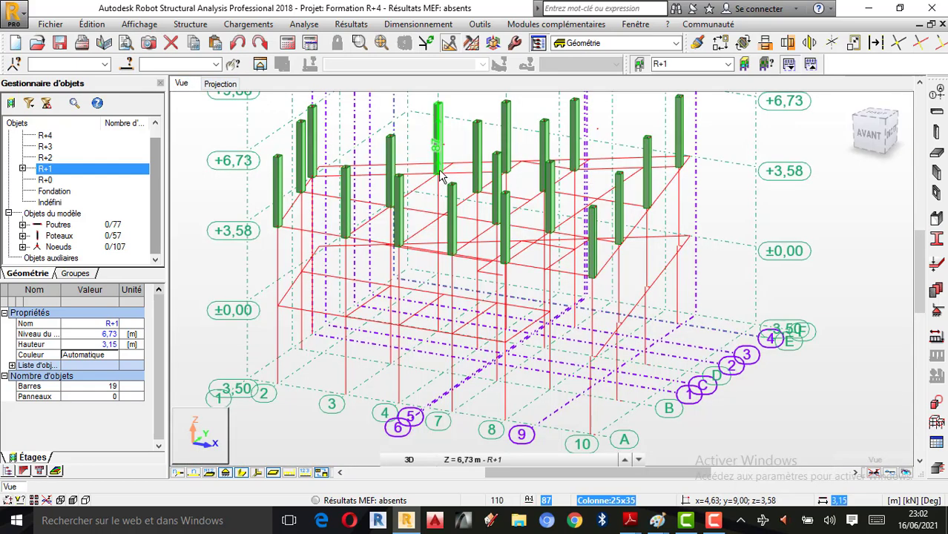
scroll(673, 307, down, 1)
right_click(890, 220)
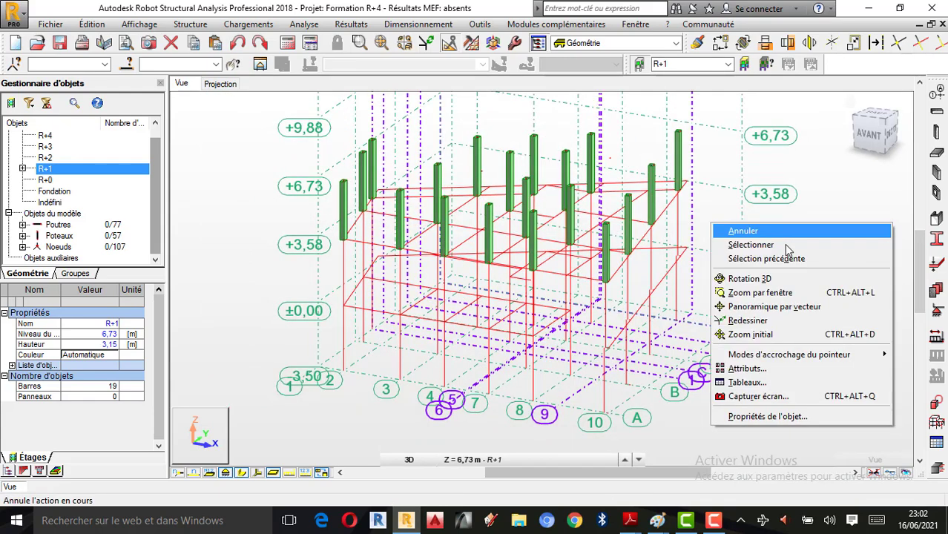
click(753, 280)
drag(713, 272, 705, 197)
scroll(717, 248, up, 3)
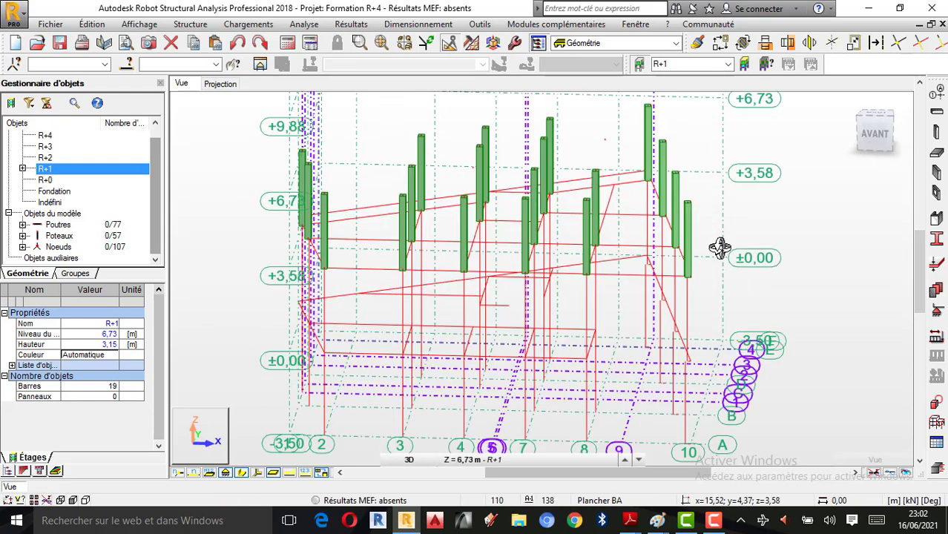
click(259, 472)
scroll(553, 259, up, 4)
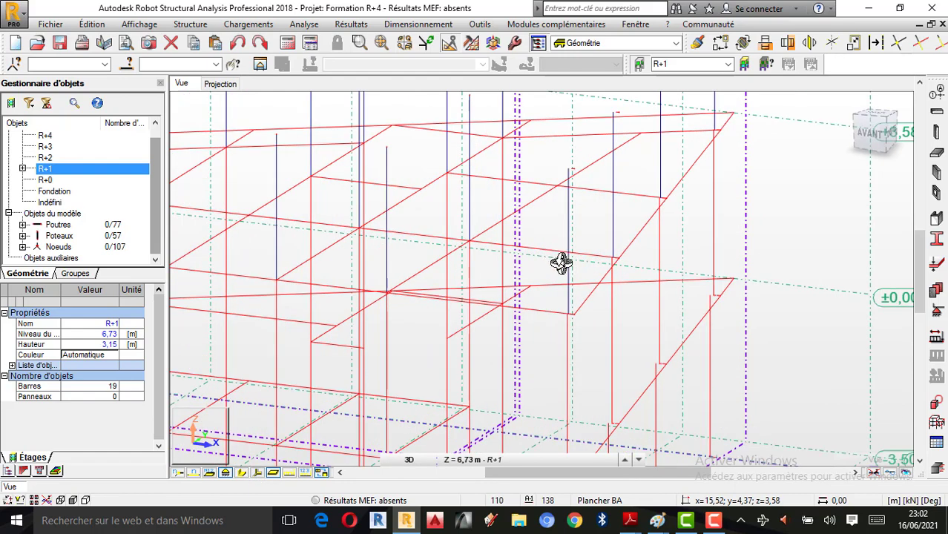
scroll(633, 259, up, 3)
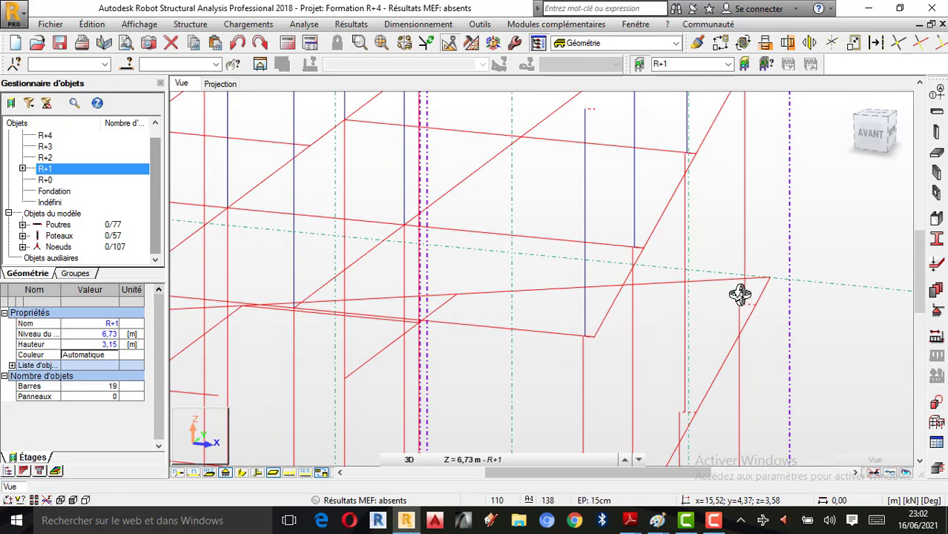
scroll(752, 300, down, 3)
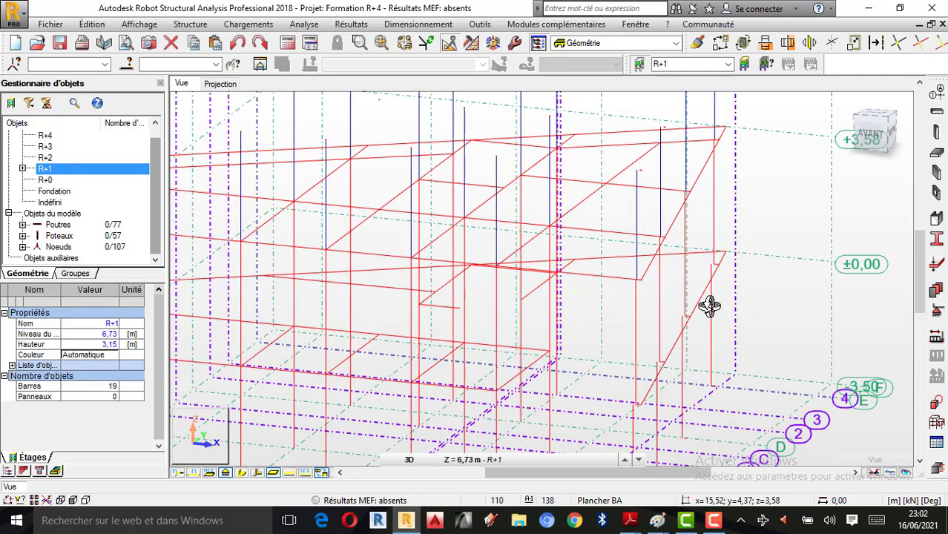
scroll(698, 416, down, 1)
scroll(696, 421, up, 2)
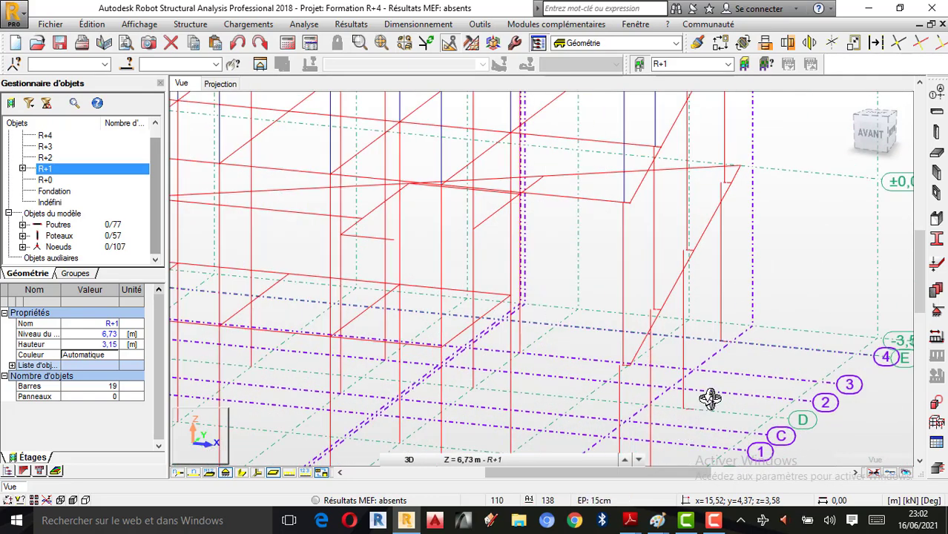
scroll(705, 400, down, 2)
scroll(676, 300, down, 1)
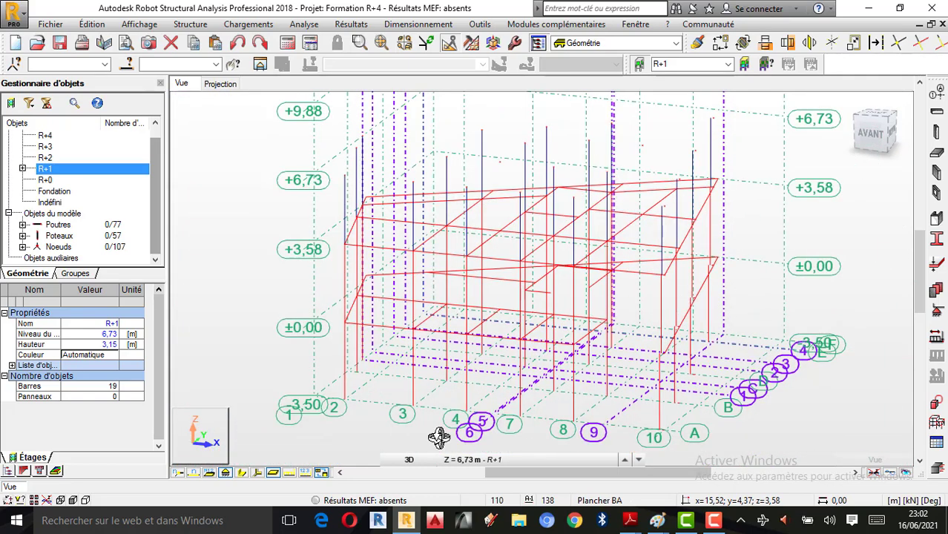
click(243, 473)
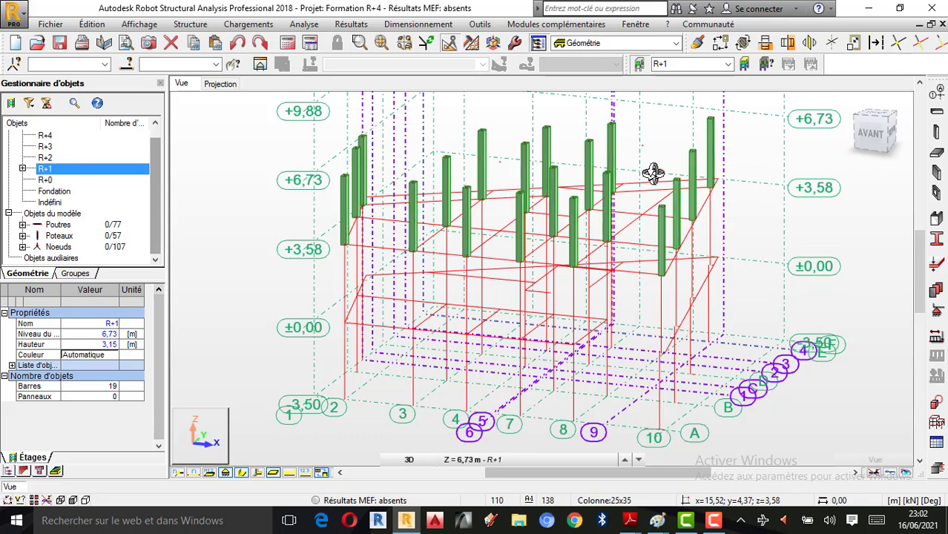
Turn off the R+1 storey filter so that the 3D view displays the structure of all storeys
click(641, 67)
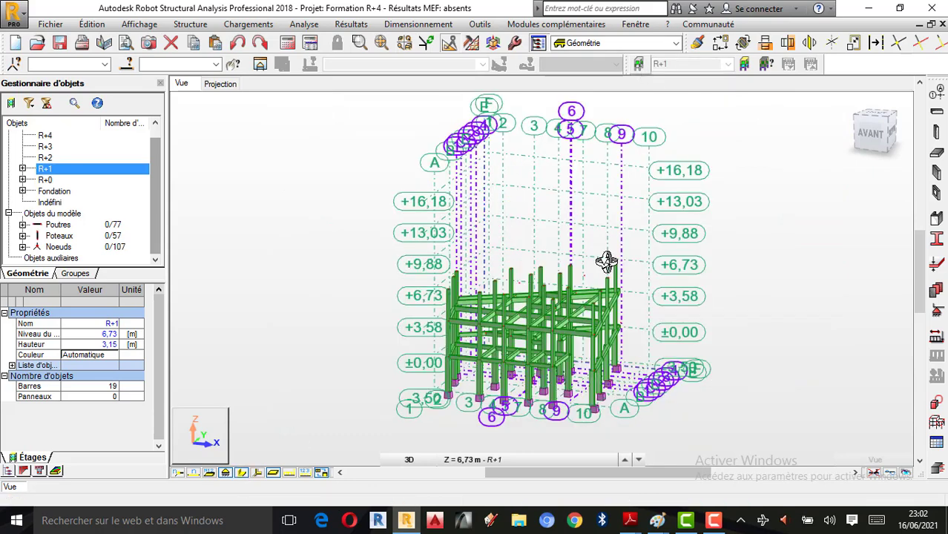
scroll(545, 328, up, 2)
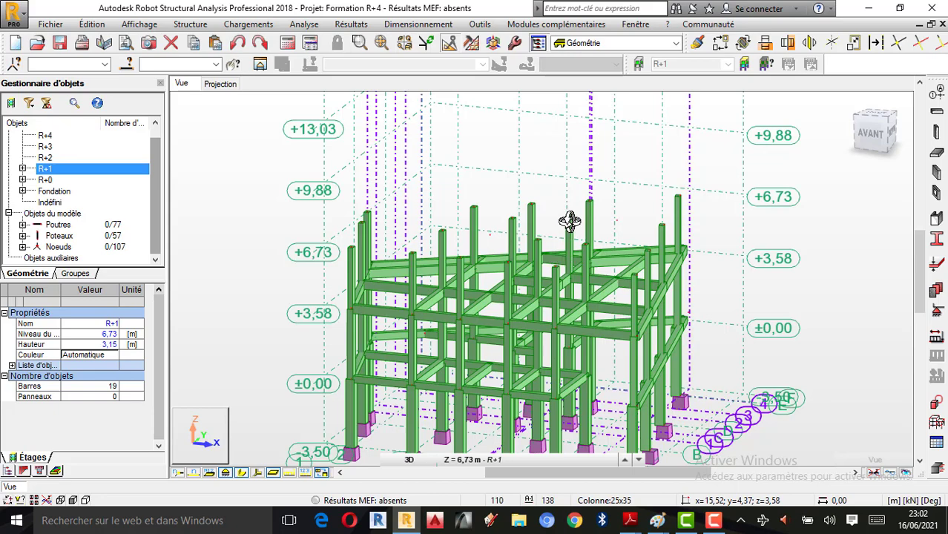
scroll(558, 203, down, 2)
scroll(564, 249, up, 2)
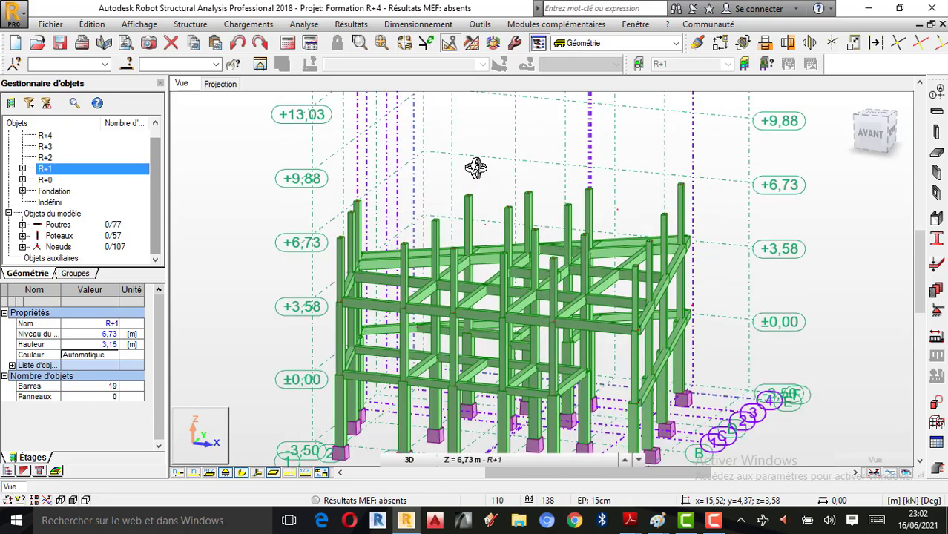
click(221, 86)
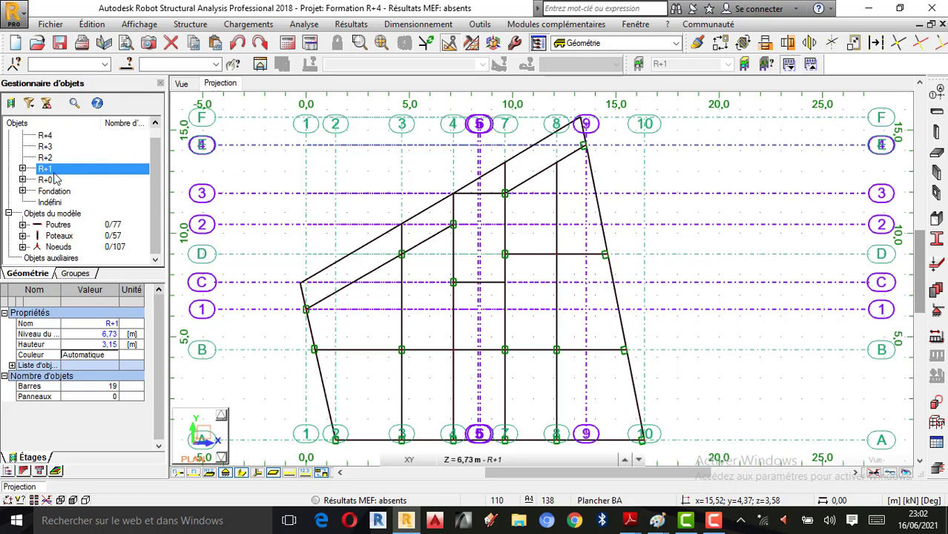
click(185, 83)
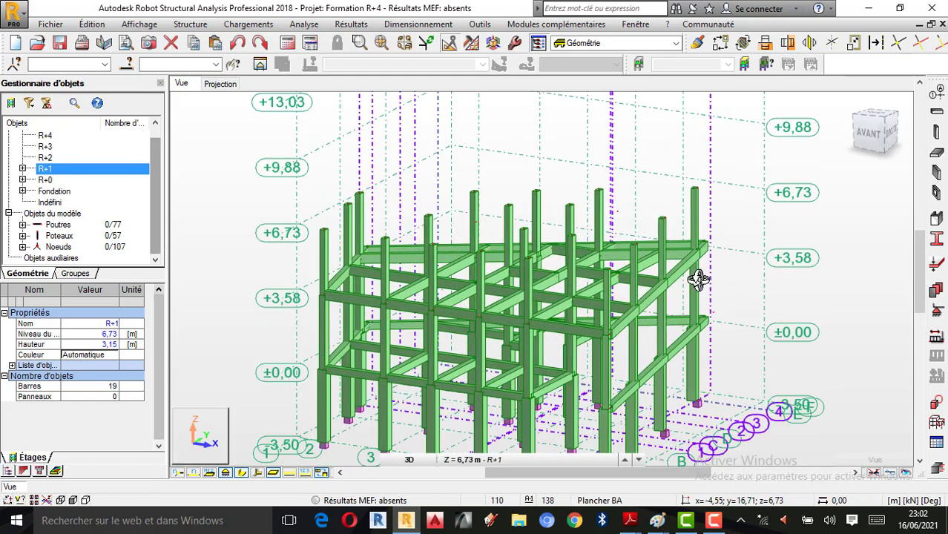
Examine the whole frame in 3D from several angles, checking the R+1 columns against the beams and lower storeys
scroll(697, 279, up, 5)
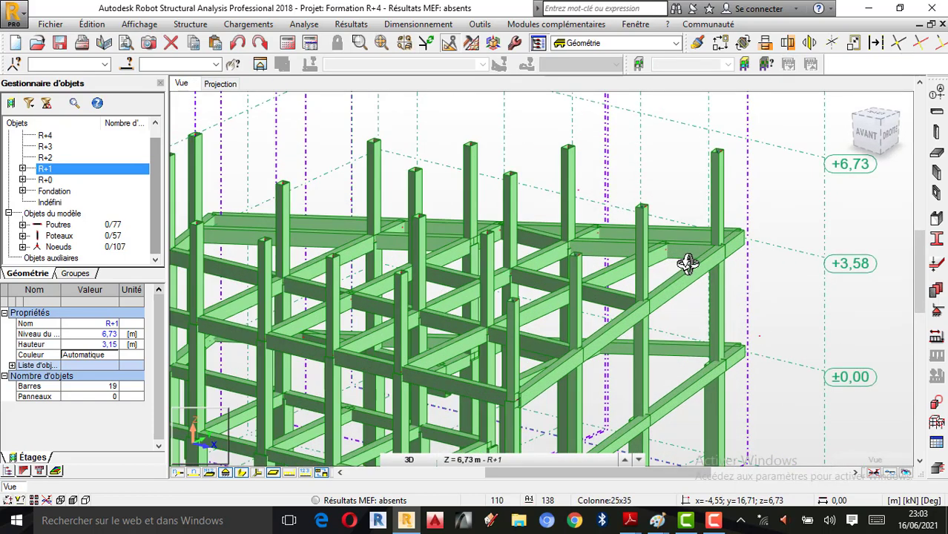
scroll(721, 227, down, 1)
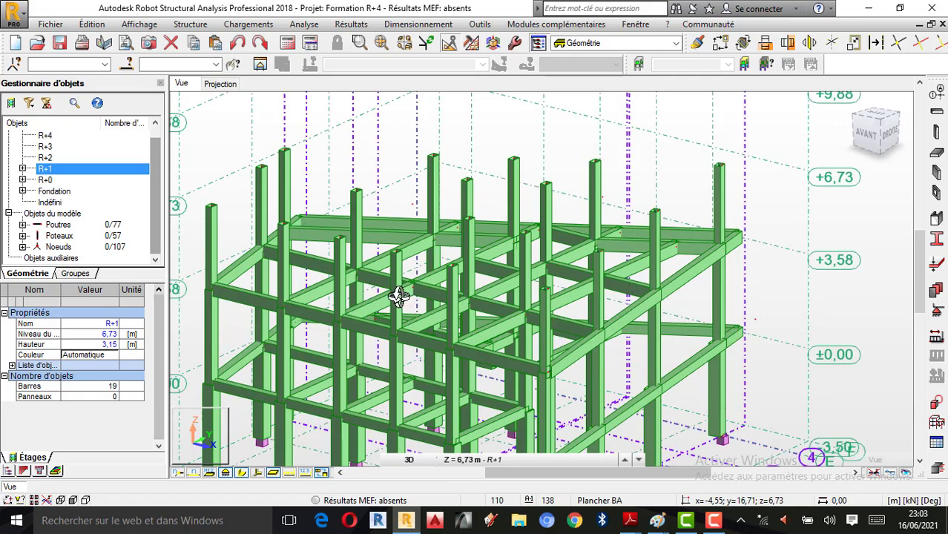
scroll(574, 268, down, 1)
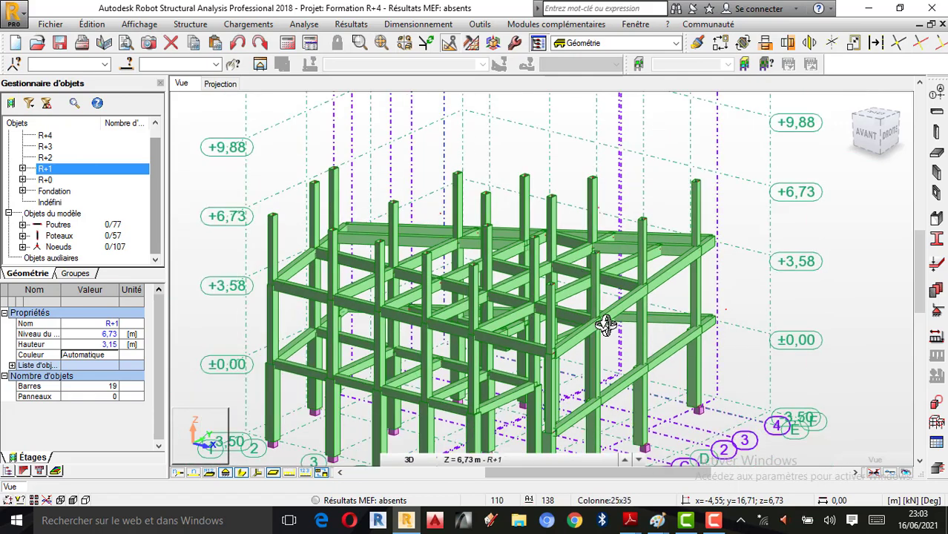
scroll(605, 324, down, 1)
scroll(568, 363, down, 1)
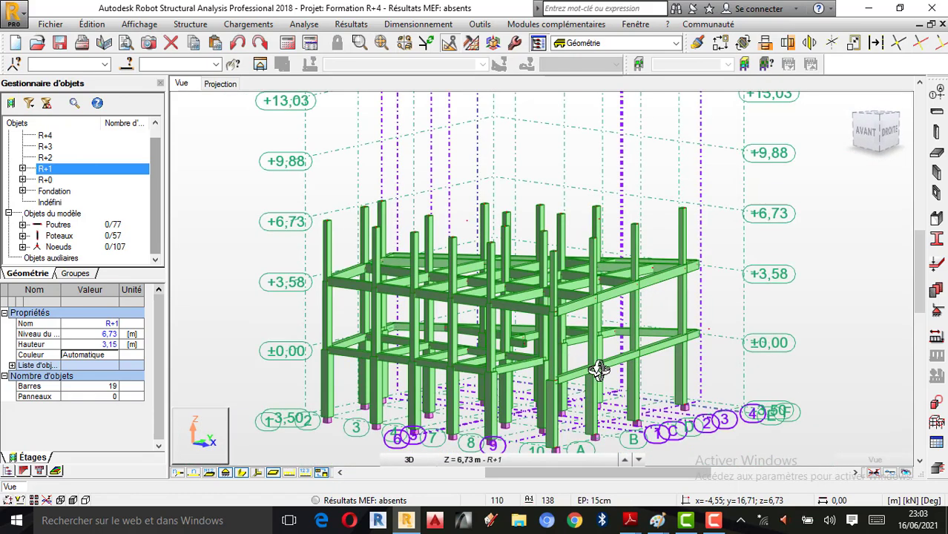
scroll(597, 367, down, 1)
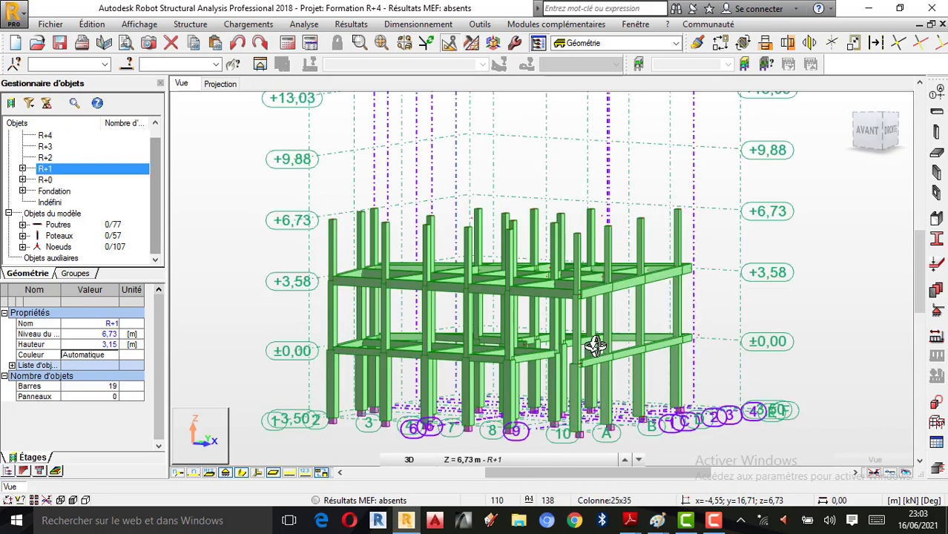
shift+middle_drag(595, 347, 614, 312)
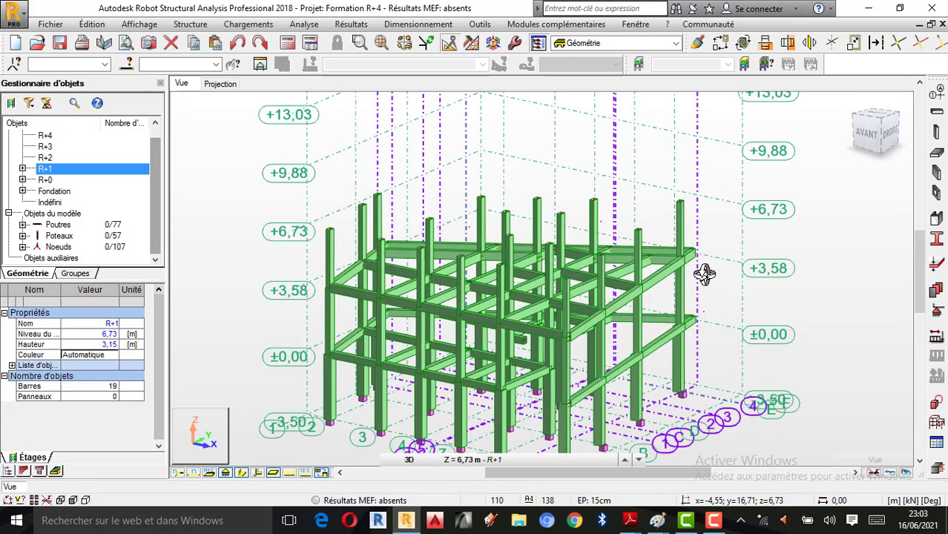
right_click(821, 229)
click(790, 232)
scroll(699, 259, up, 1)
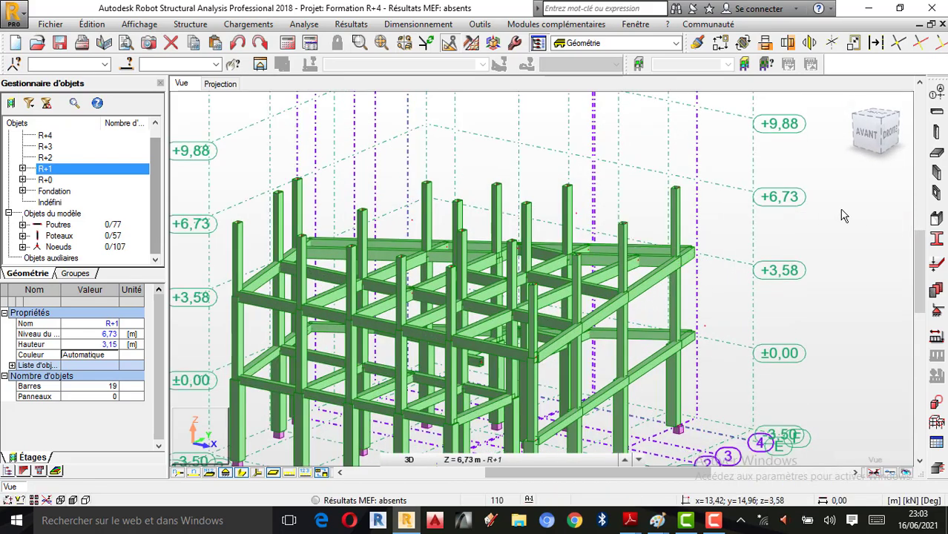
right_click(842, 215)
click(790, 265)
drag(792, 267, 817, 232)
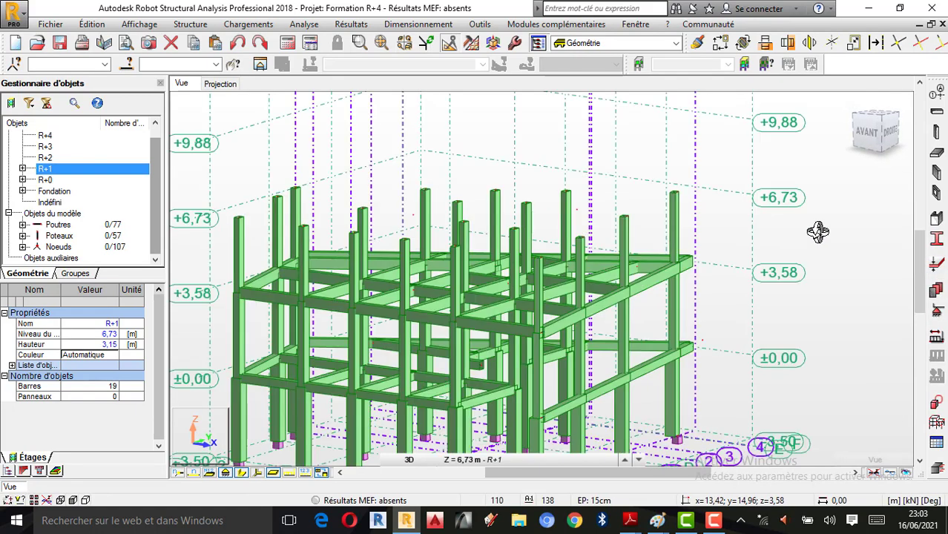
right_click(817, 232)
click(788, 239)
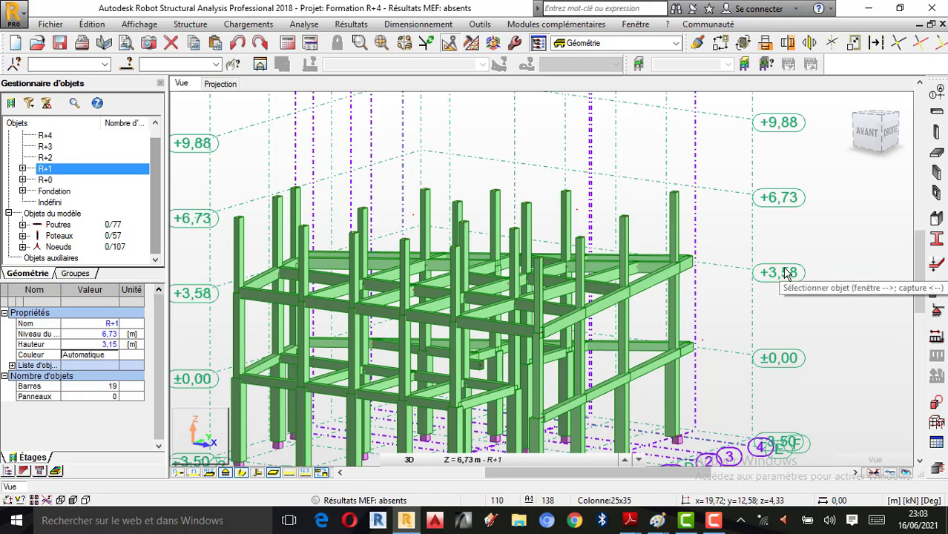
right_click(771, 224)
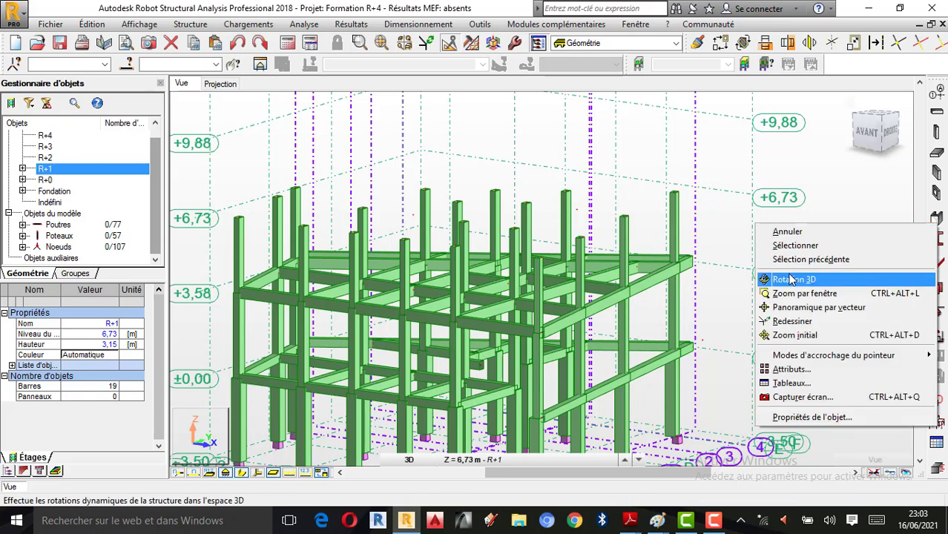
click(771, 277)
drag(773, 185, 763, 281)
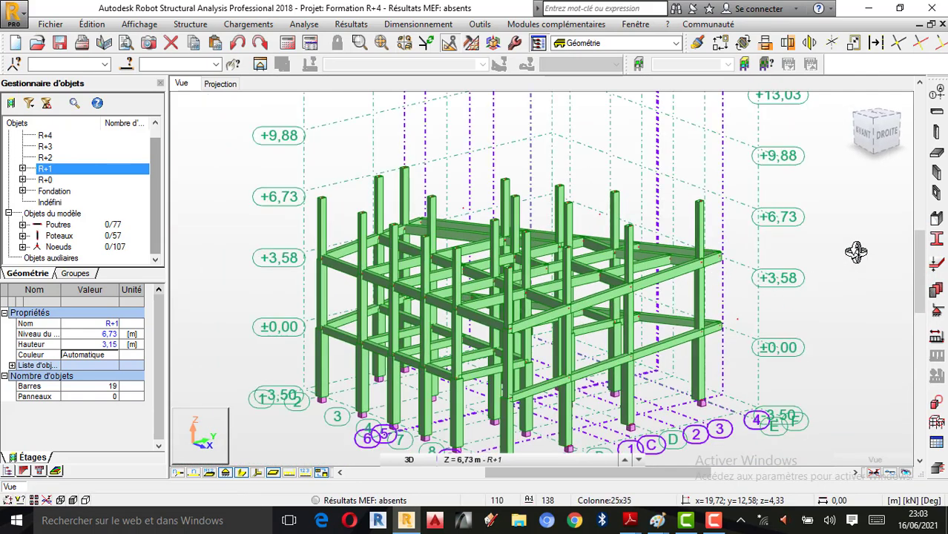
Select all the beams of the floor at level +3,58
right_click(815, 256)
click(816, 261)
click(773, 288)
scroll(625, 237, up, 2)
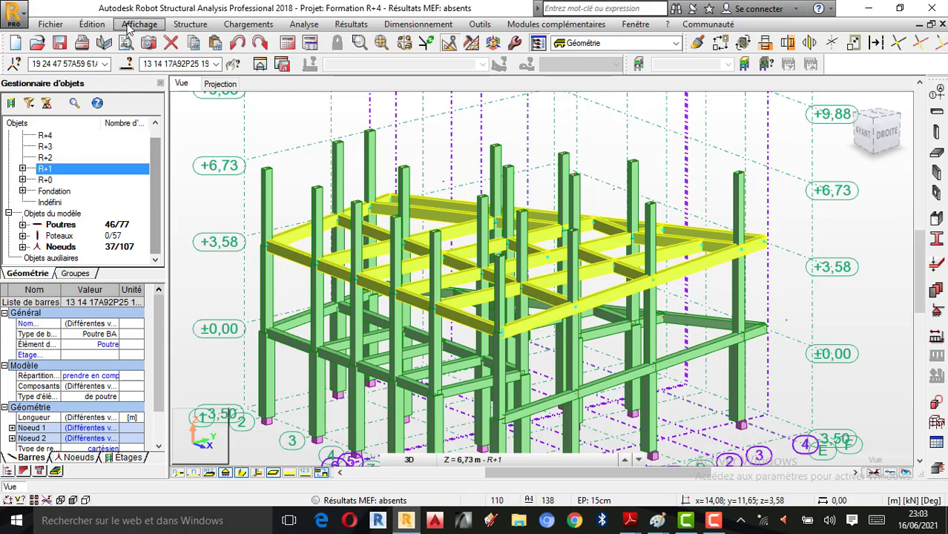
Open the special selection by colour to view the bars by colour group, and close it without changing the selection
click(114, 26)
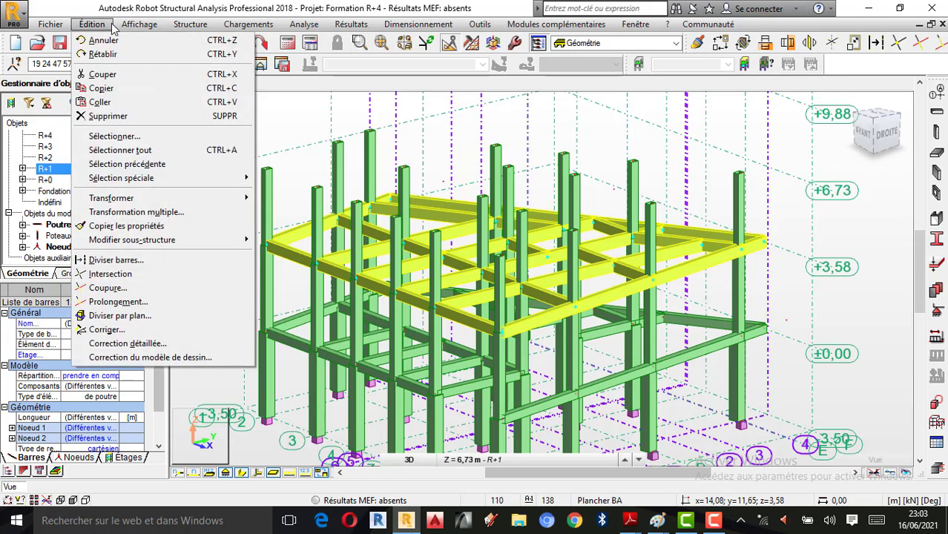
mouse_move(118, 185)
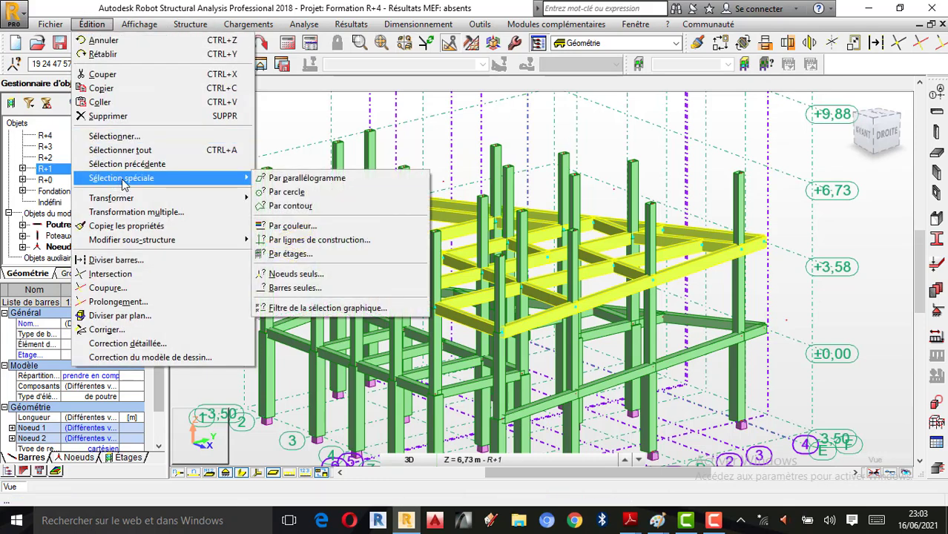
click(327, 227)
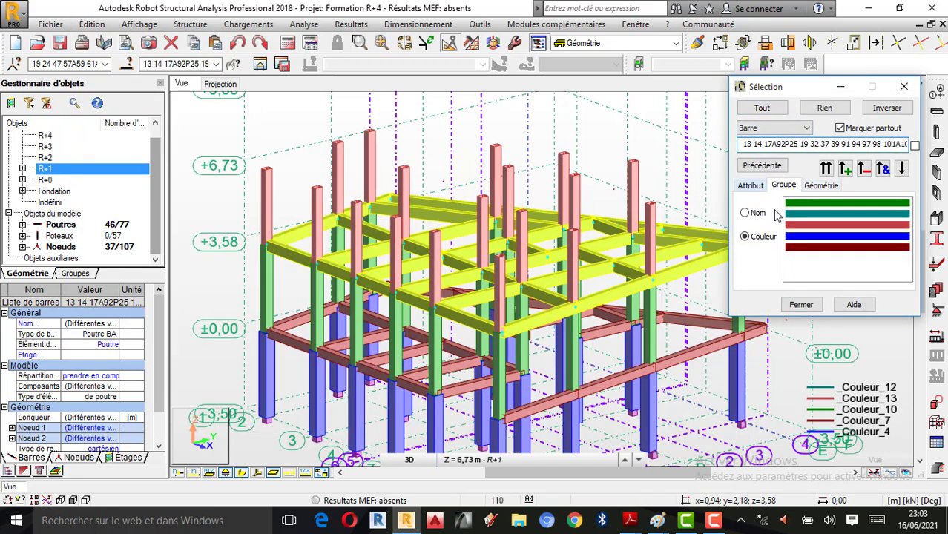
click(900, 88)
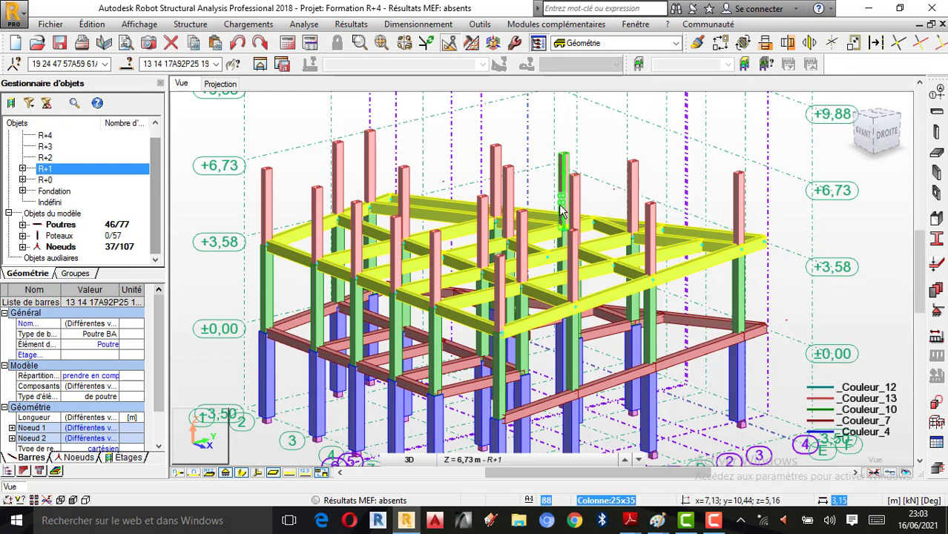
Start a Translation of the selected +3,58 beams in copy mode with one repetition, dismissing the interrupting file window
scroll(467, 280, down, 1)
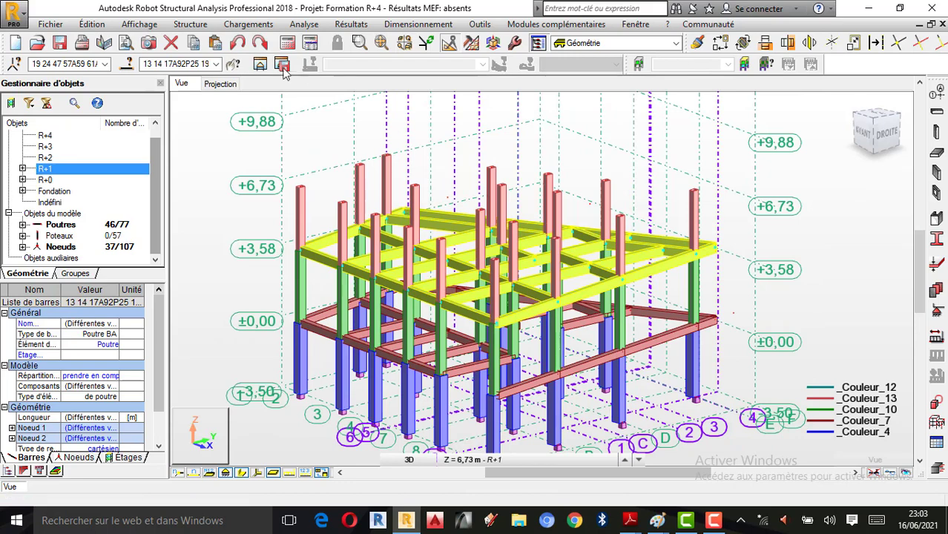
click(110, 25)
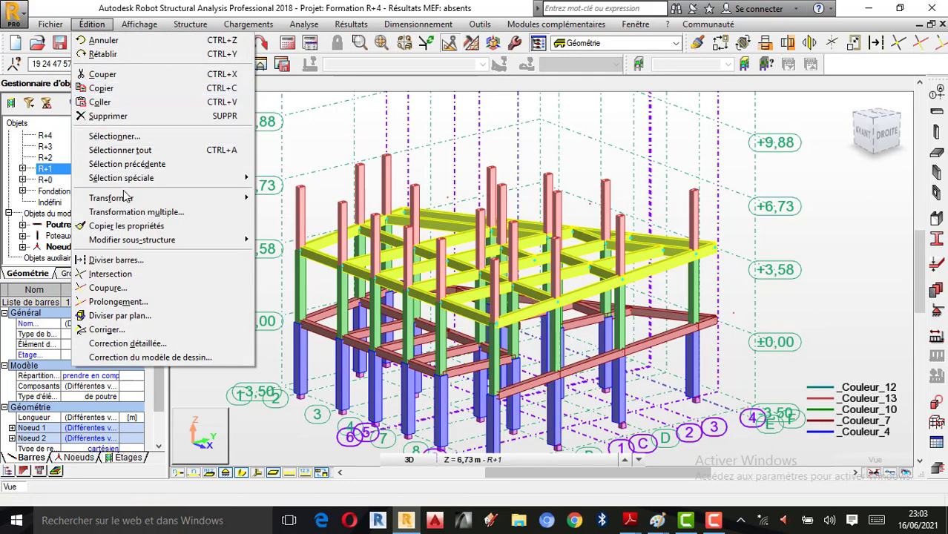
mouse_move(237, 198)
click(307, 199)
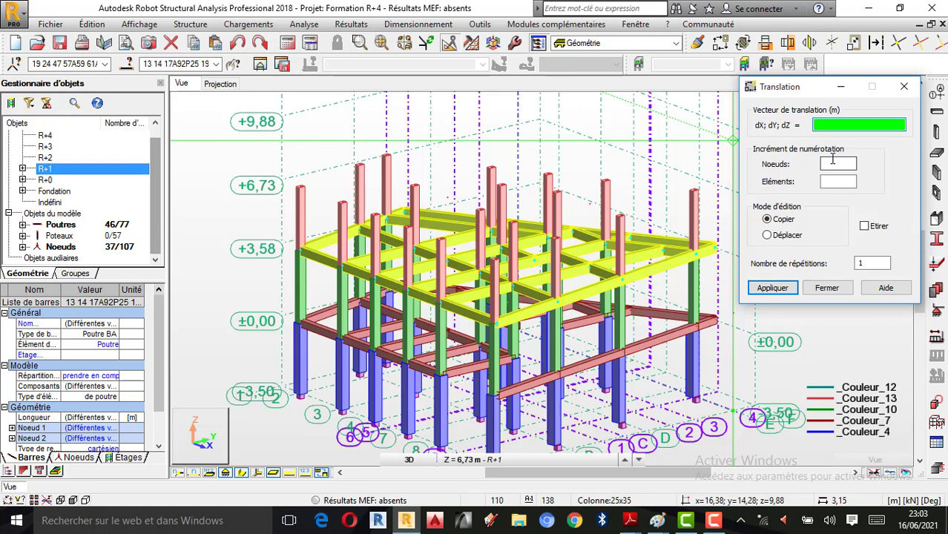
double_click(869, 263)
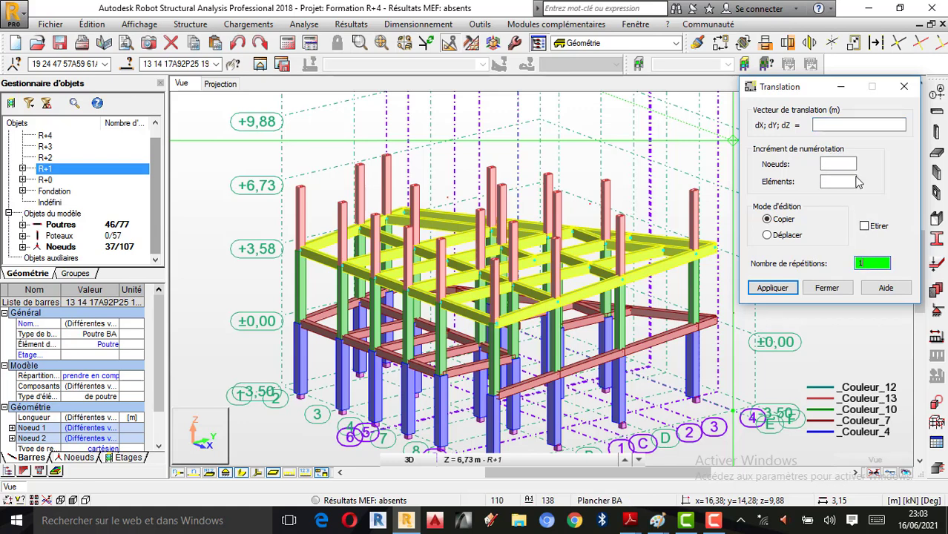
click(833, 124)
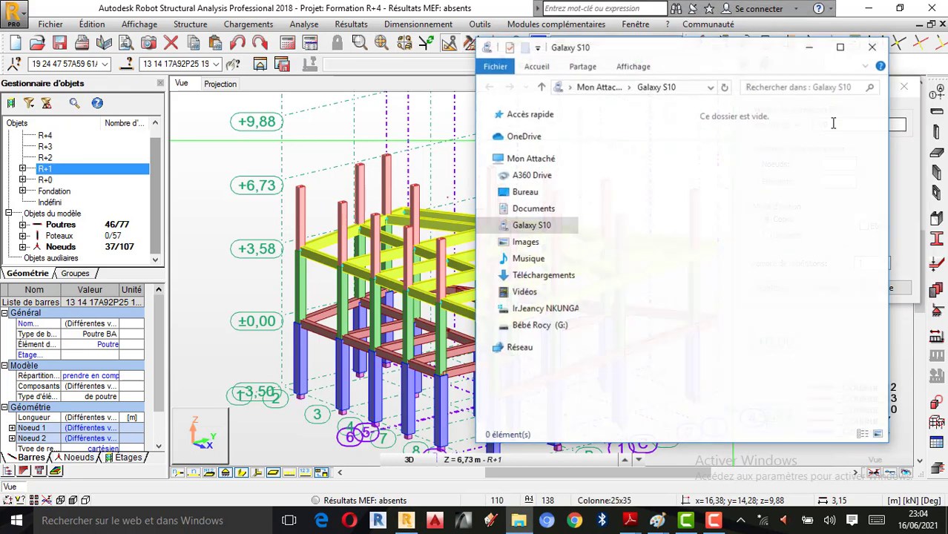
click(871, 48)
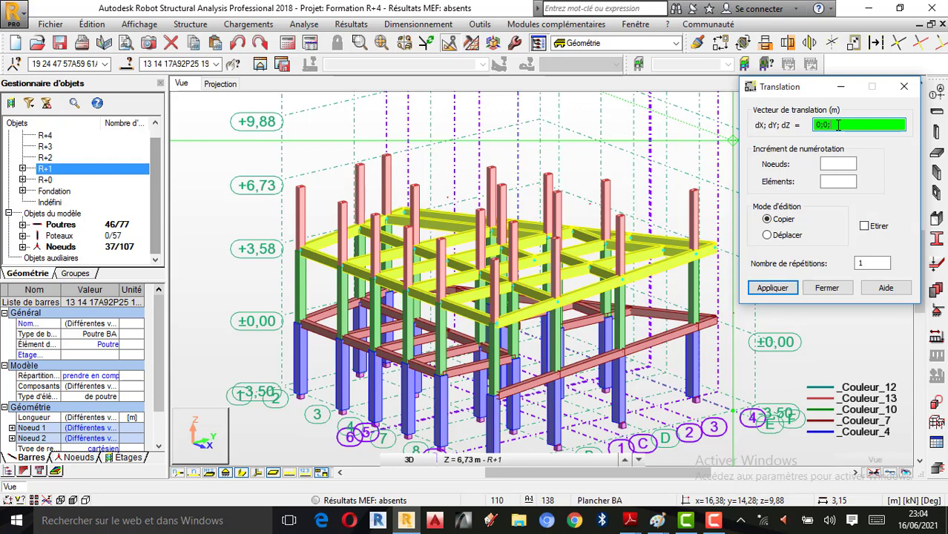
Copy the selected beams up one storey with the translation vector 0;0;3,15 and close the Translation dialog
double_click(838, 125)
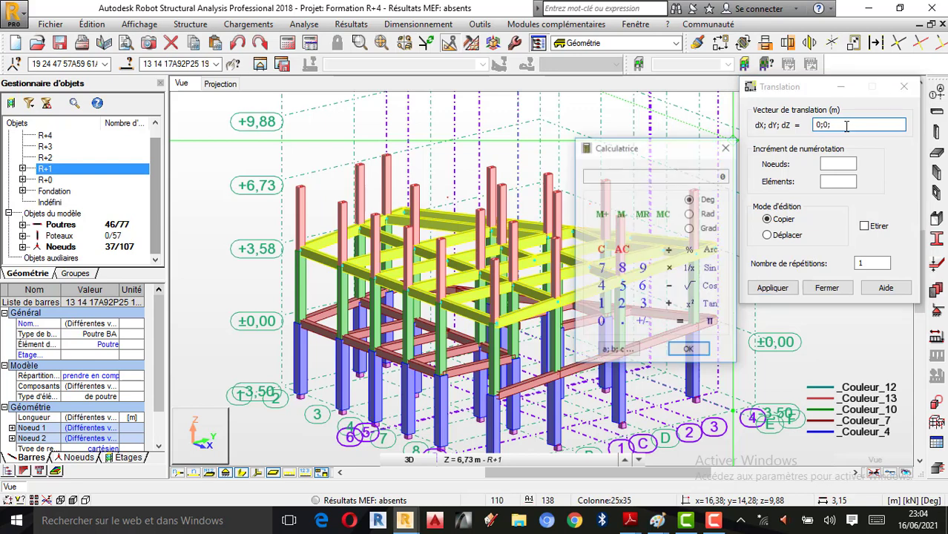
click(643, 307)
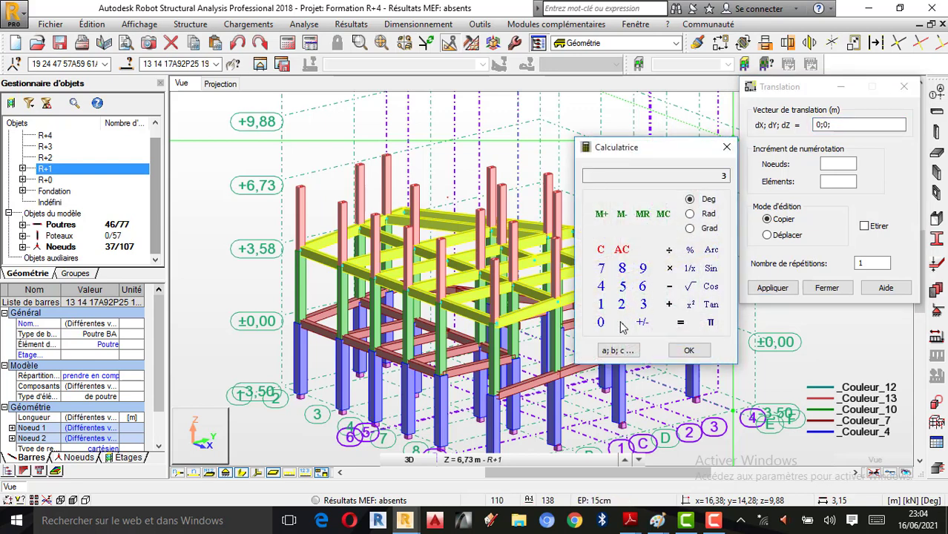
click(621, 323)
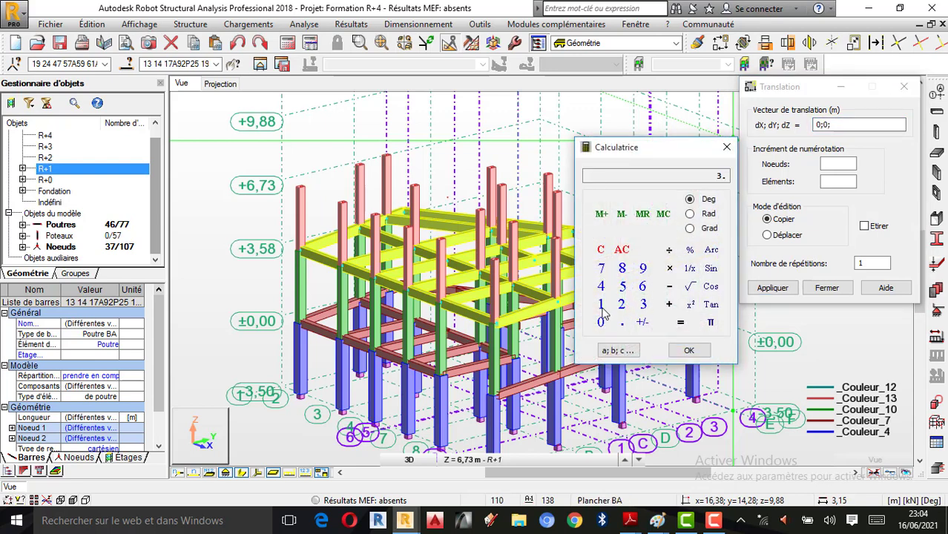
click(688, 350)
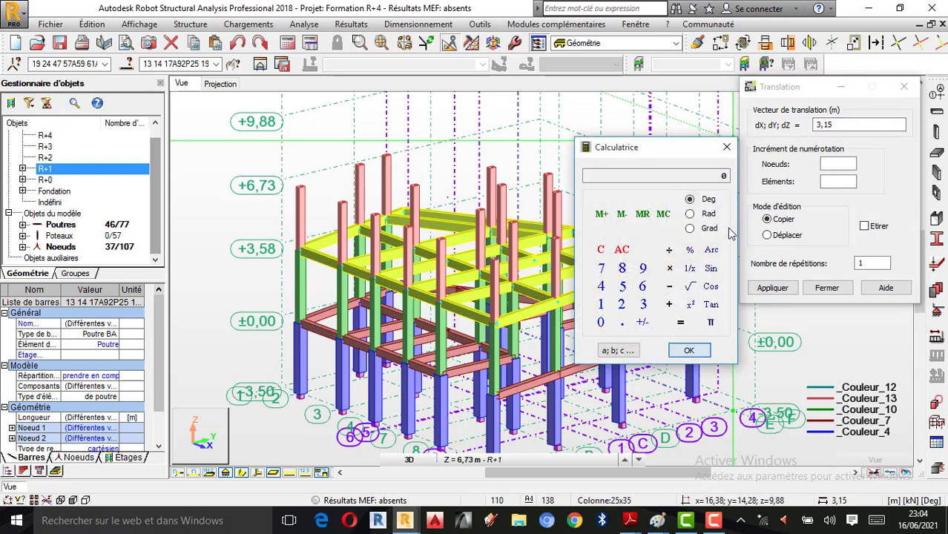
click(818, 124)
text(0)
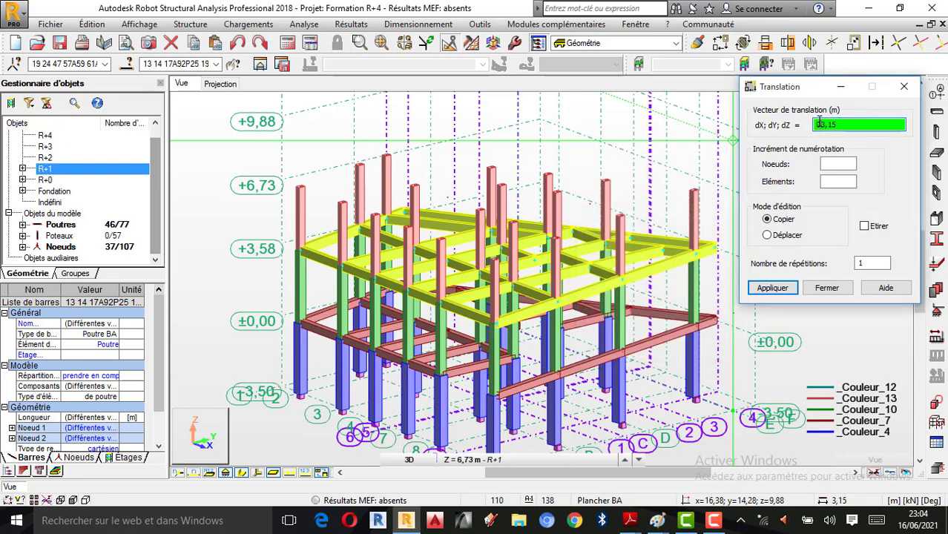
text(;0;)
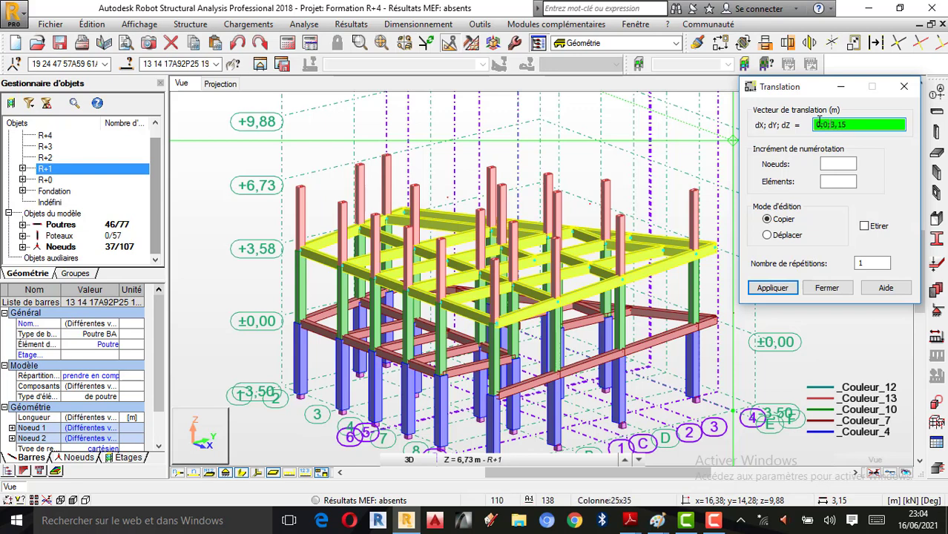
click(768, 290)
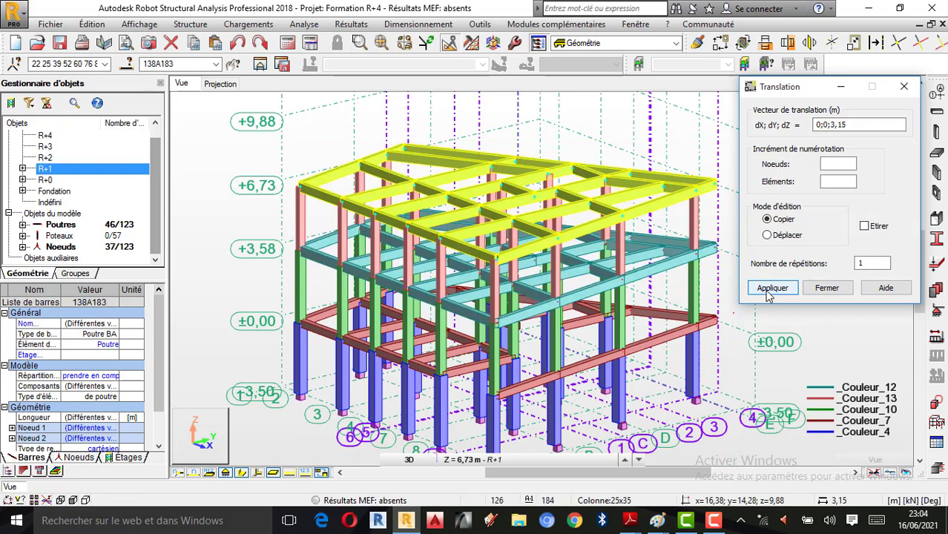
click(826, 290)
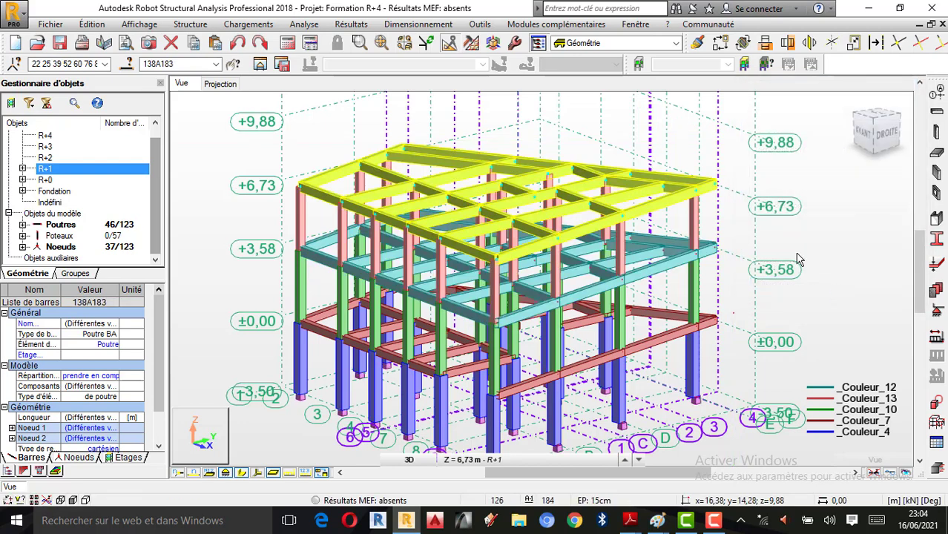
Rotate the 3D view to examine the copied beams at level +6,73, and clear the selection
right_click(799, 225)
click(774, 275)
drag(778, 265, 779, 268)
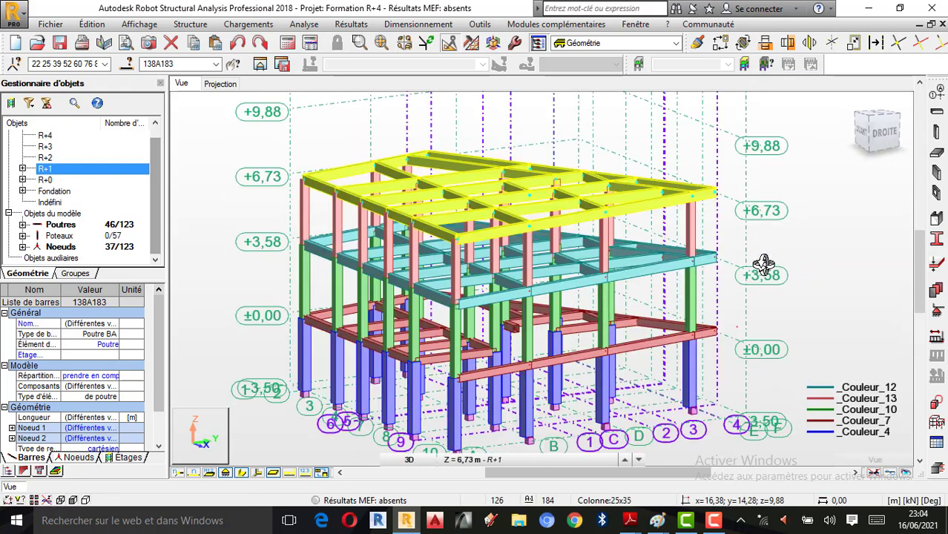
right_click(812, 224)
click(778, 237)
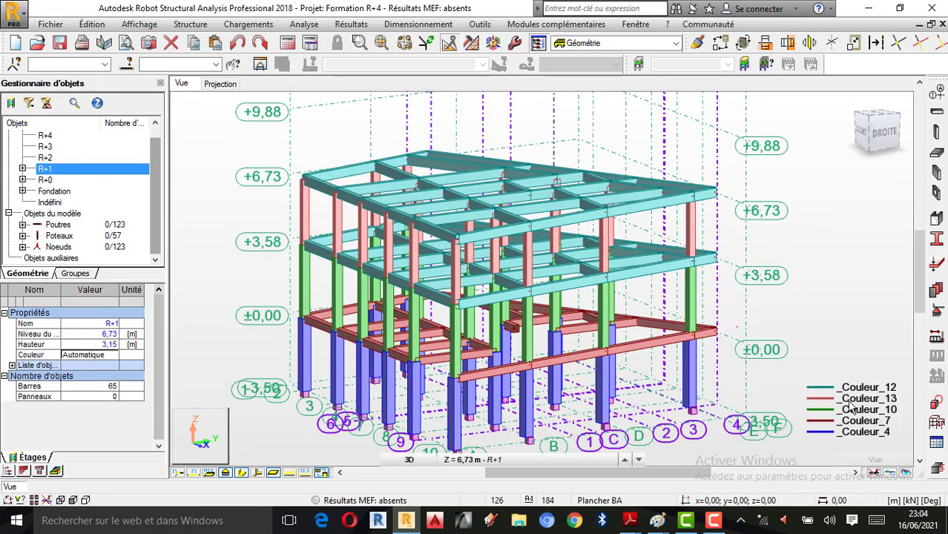
Turn off the colour legend for groups in the display attributes and close the dialog
right_click(208, 145)
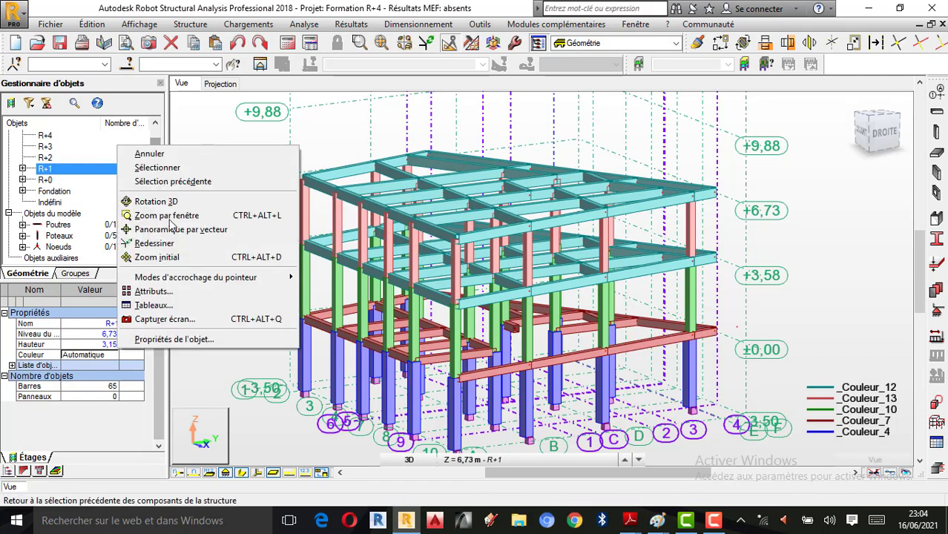
click(168, 293)
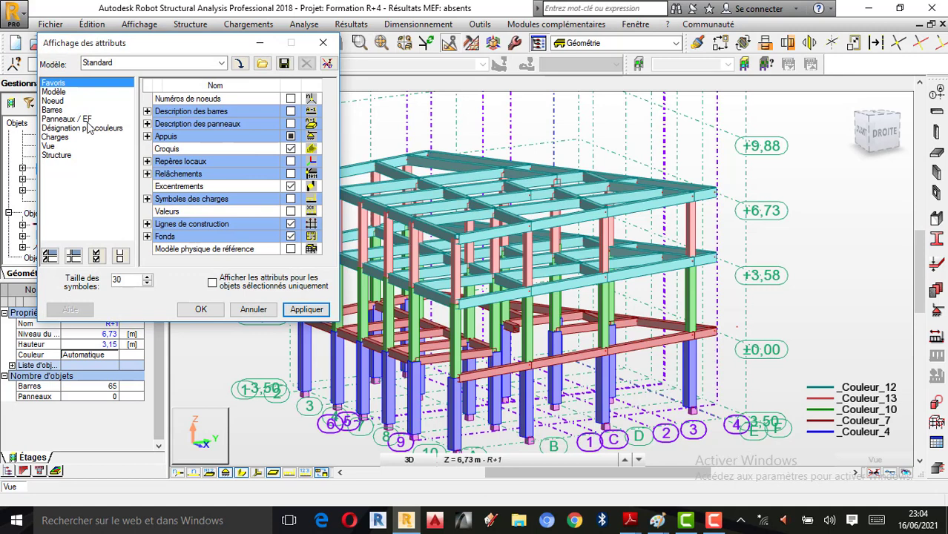
click(80, 129)
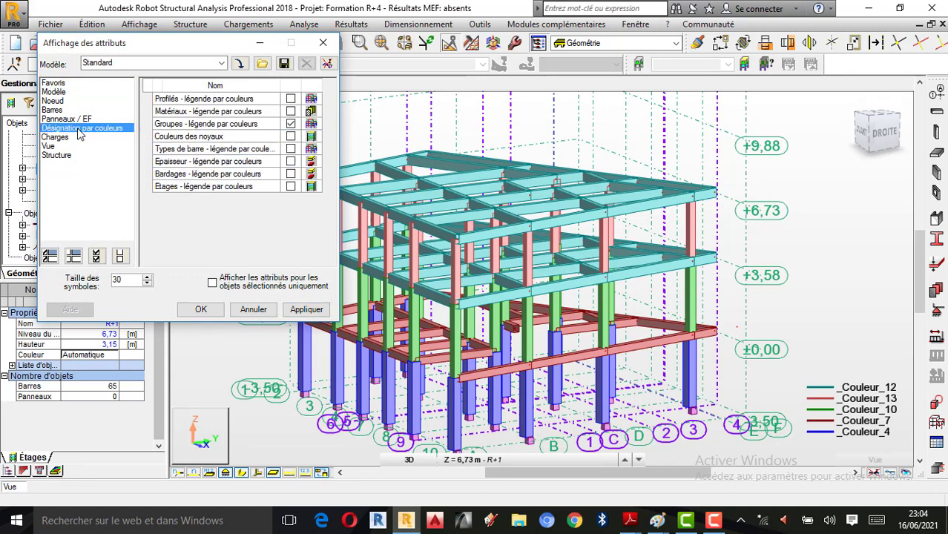
click(291, 124)
click(306, 309)
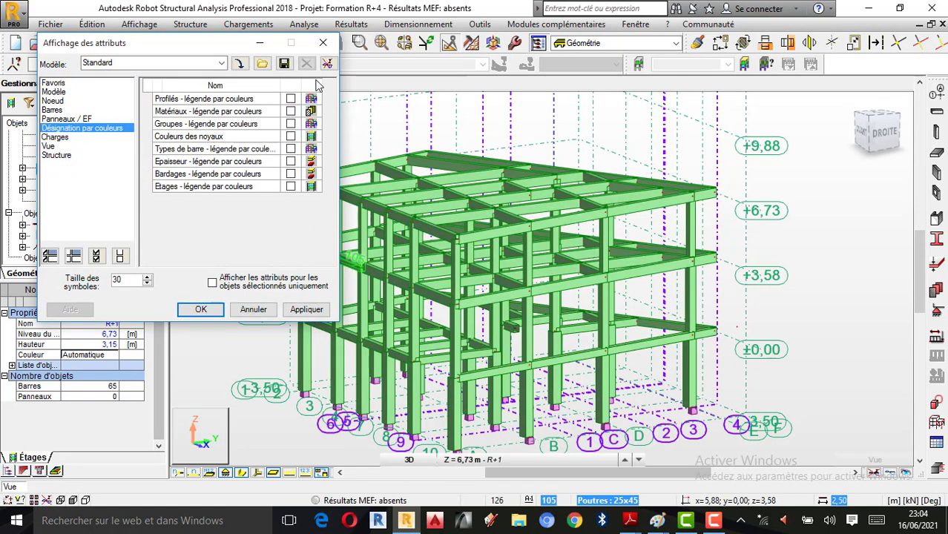
click(323, 42)
scroll(725, 204, down, 1)
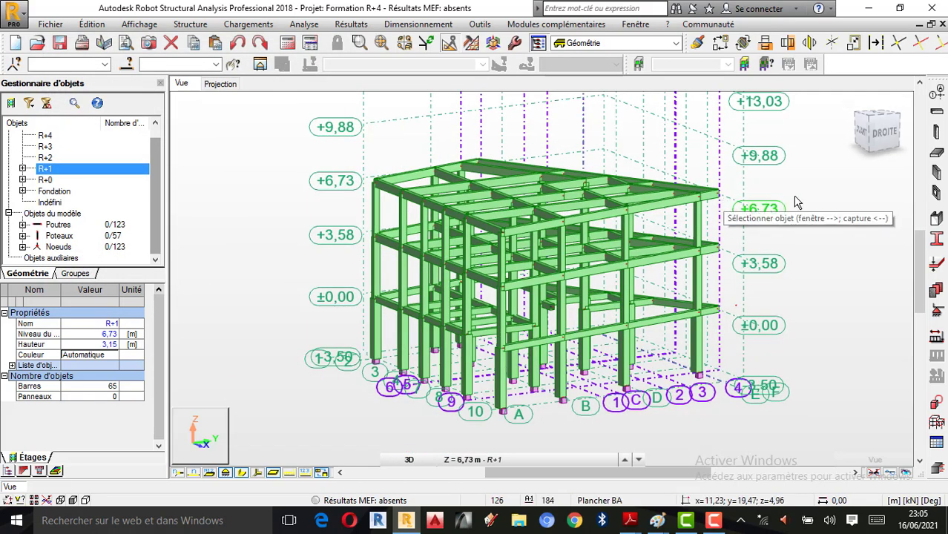
right_click(791, 223)
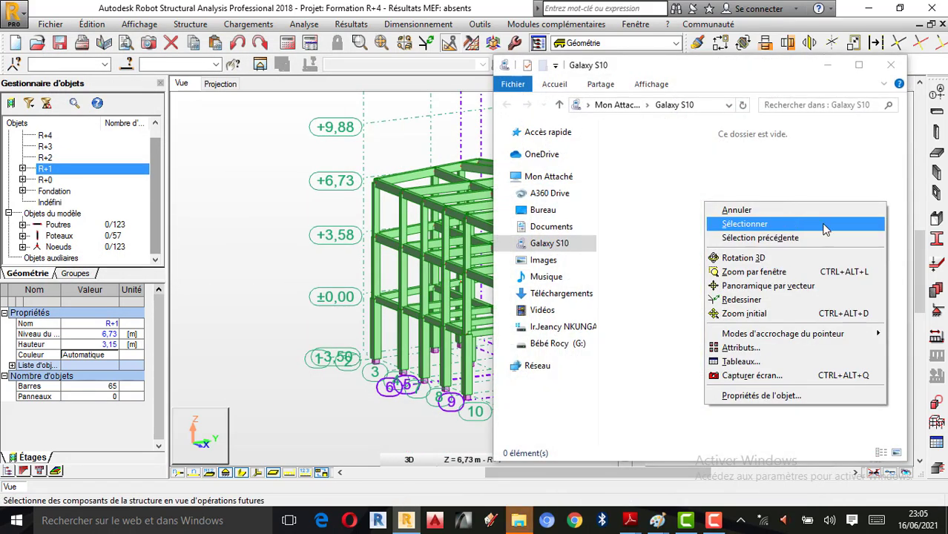
click(890, 66)
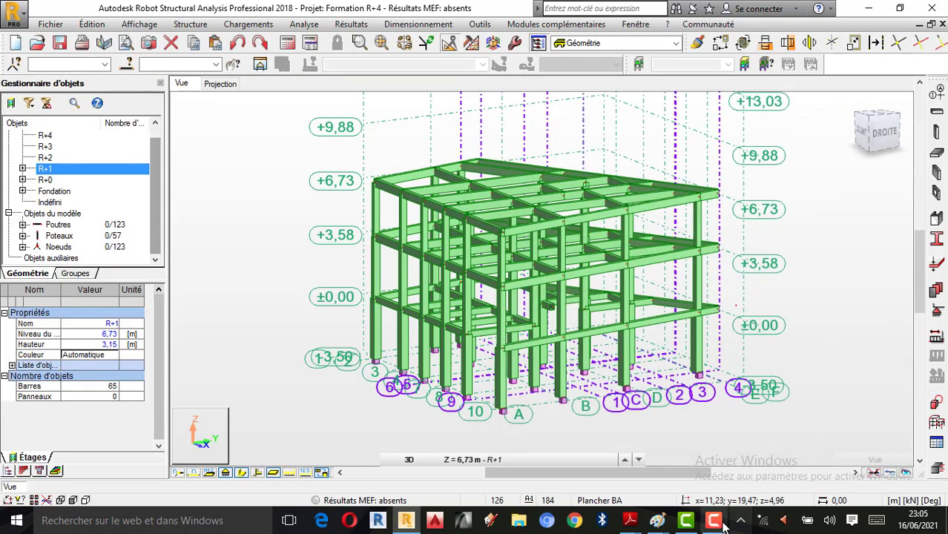
click(880, 466)
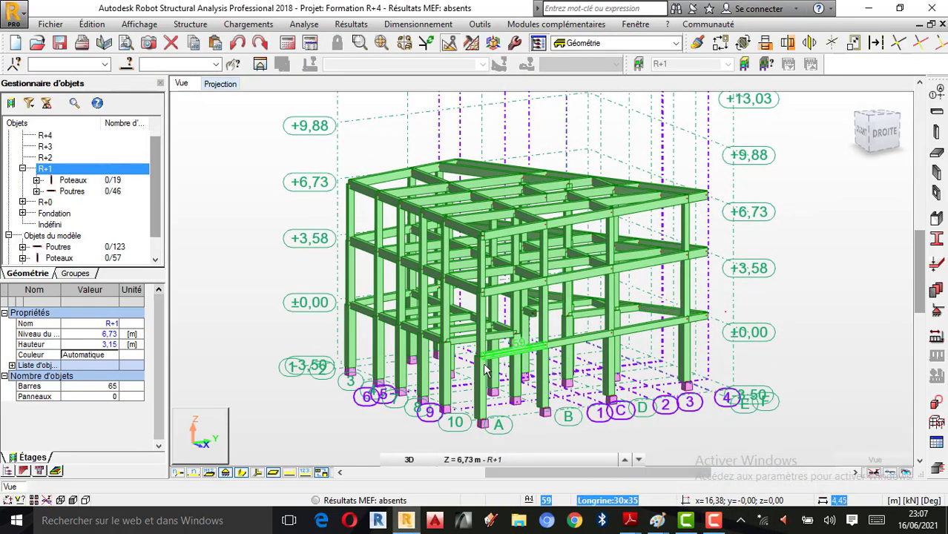
Examine the whole frame in 3D, checking the beams and columns of storey R+1 against the storeys below
scroll(565, 204, down, 2)
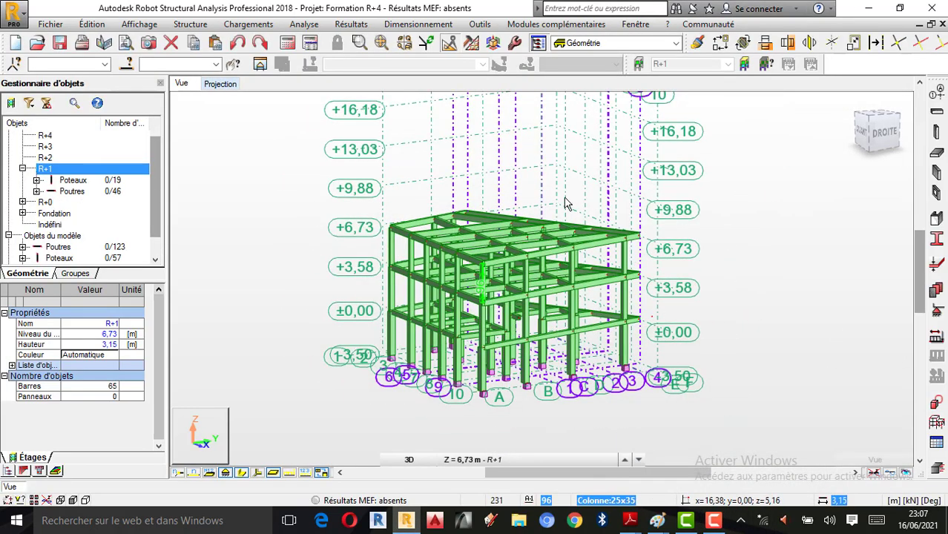
scroll(540, 216, down, 2)
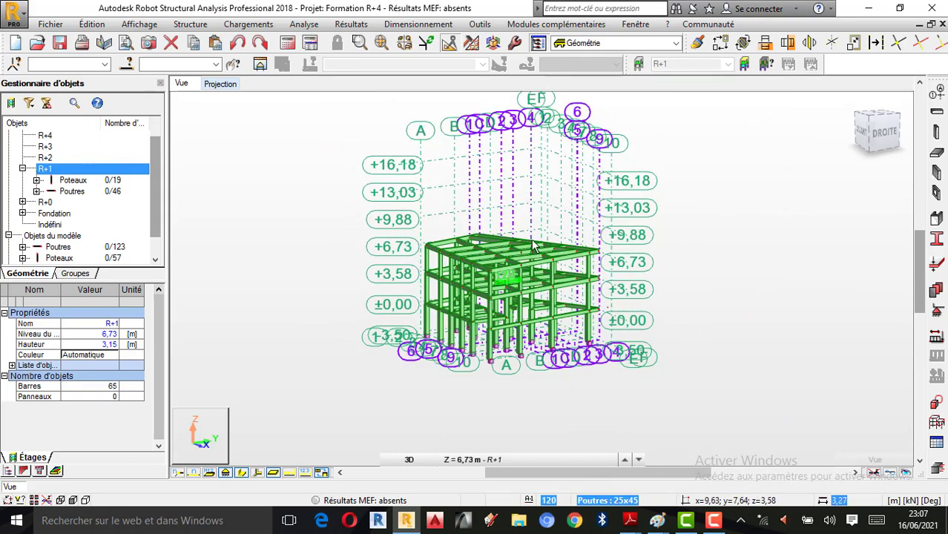
right_click(688, 208)
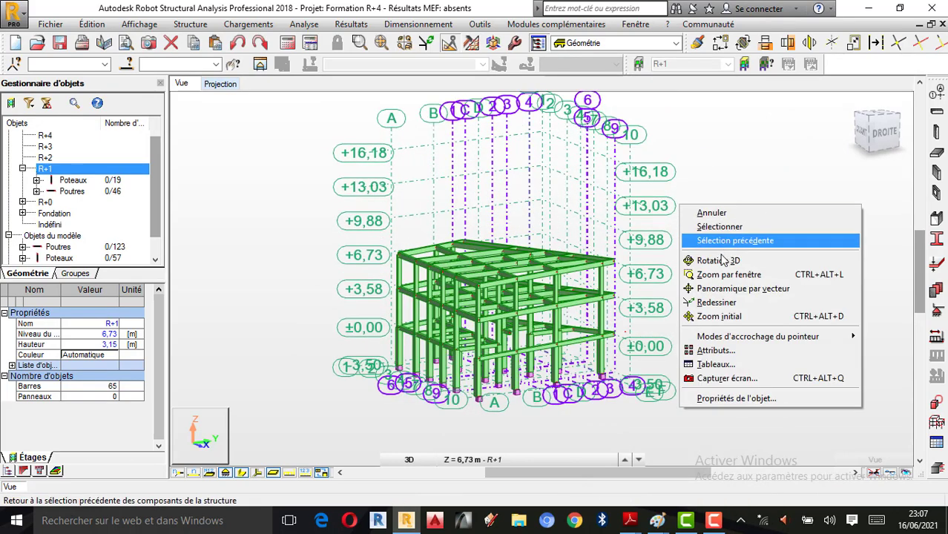
click(718, 260)
drag(687, 265, 683, 265)
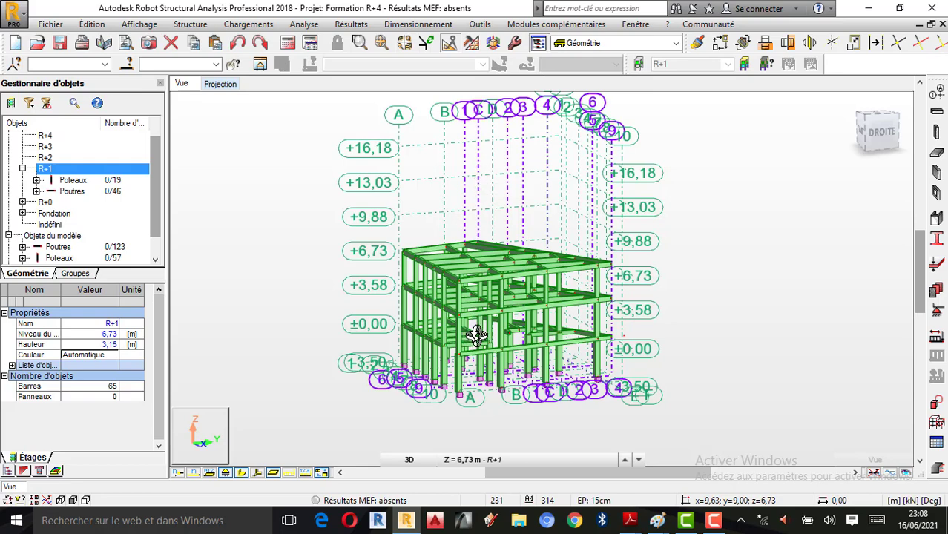
scroll(426, 336, up, 1)
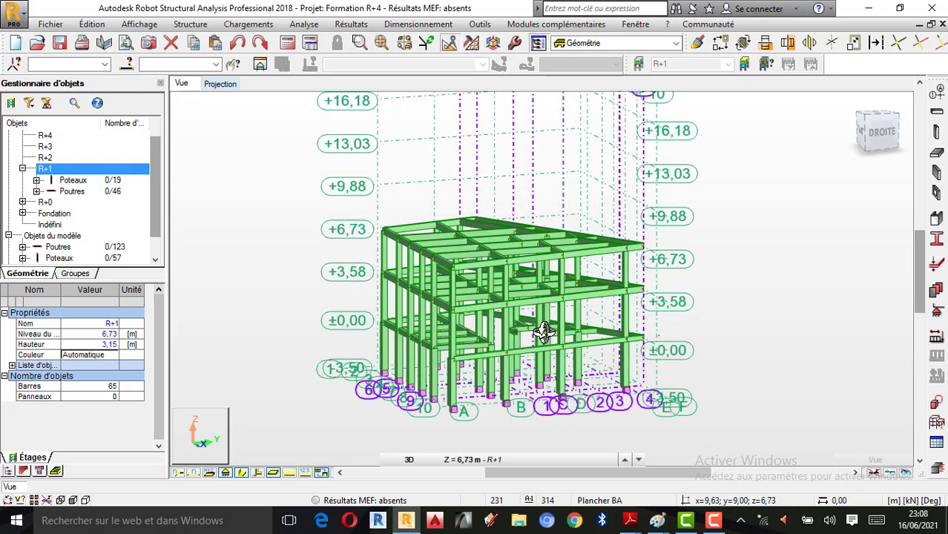
scroll(500, 339, up, 1)
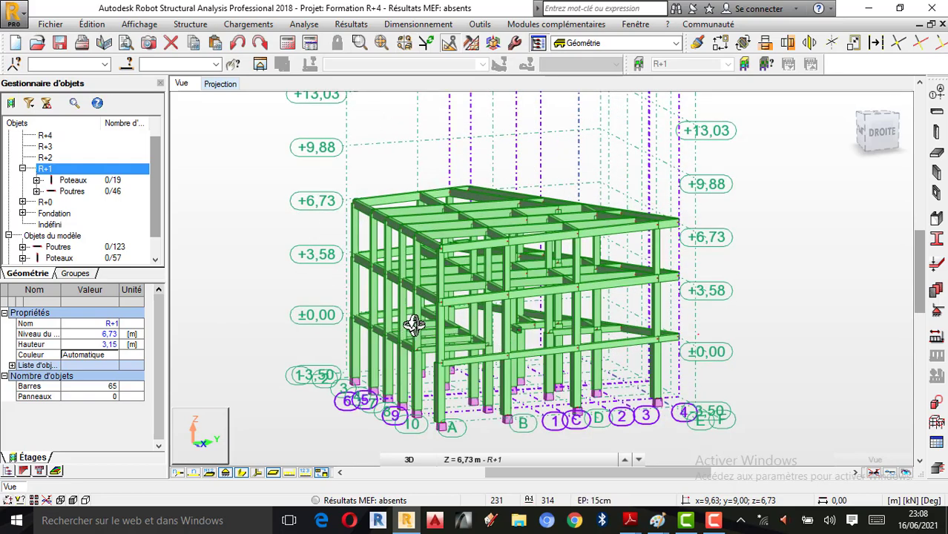
Examine the three framed levels up close from the front and right sides, comparing their beams and columns
scroll(446, 319, up, 1)
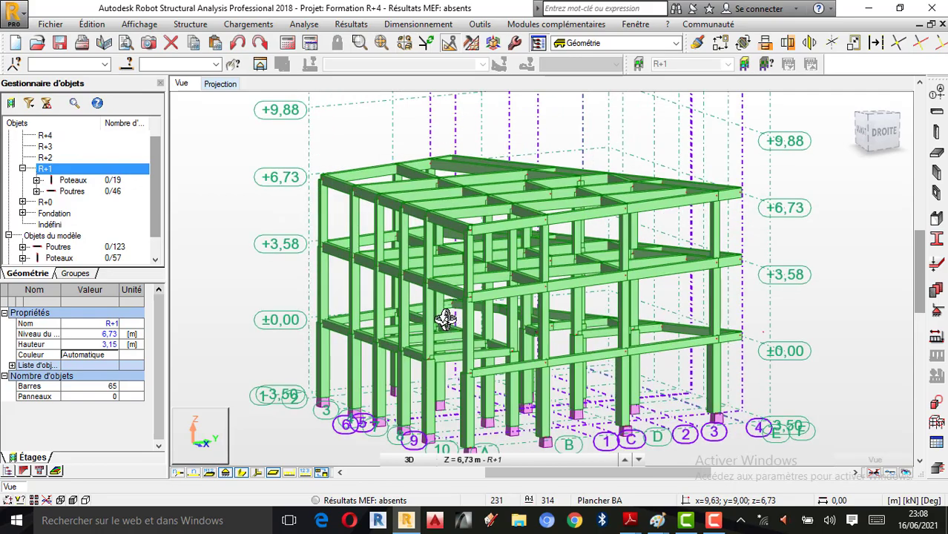
scroll(431, 303, up, 1)
drag(433, 297, 506, 232)
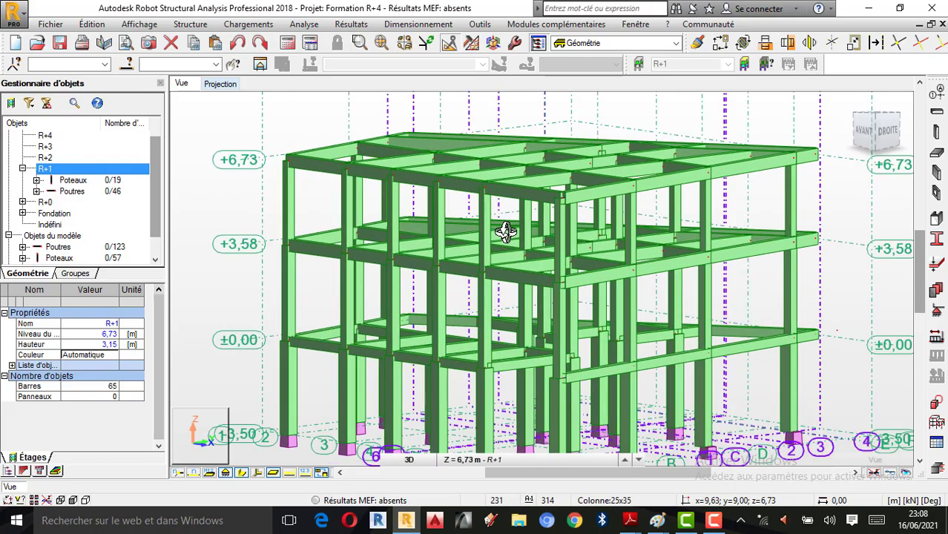
scroll(505, 232, up, 1)
scroll(476, 245, up, 1)
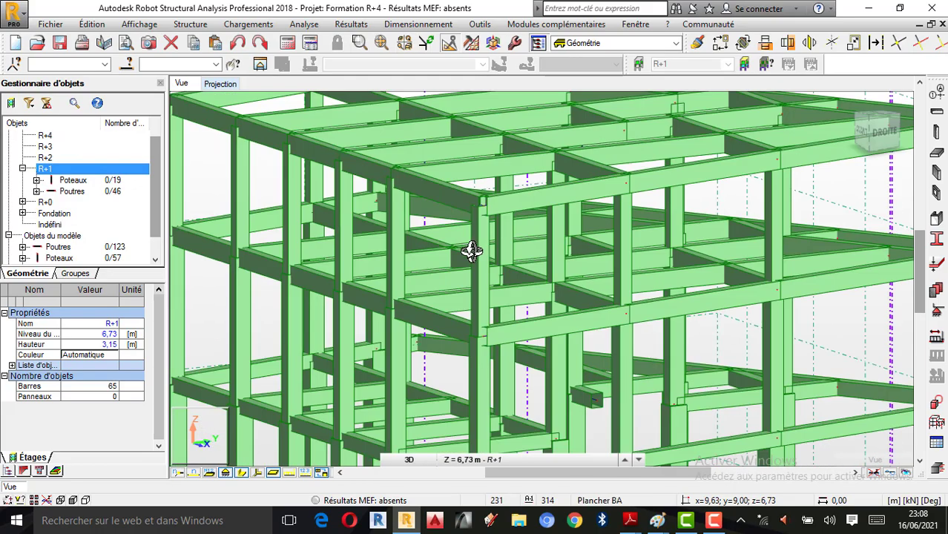
scroll(461, 260, down, 2)
scroll(460, 269, down, 1)
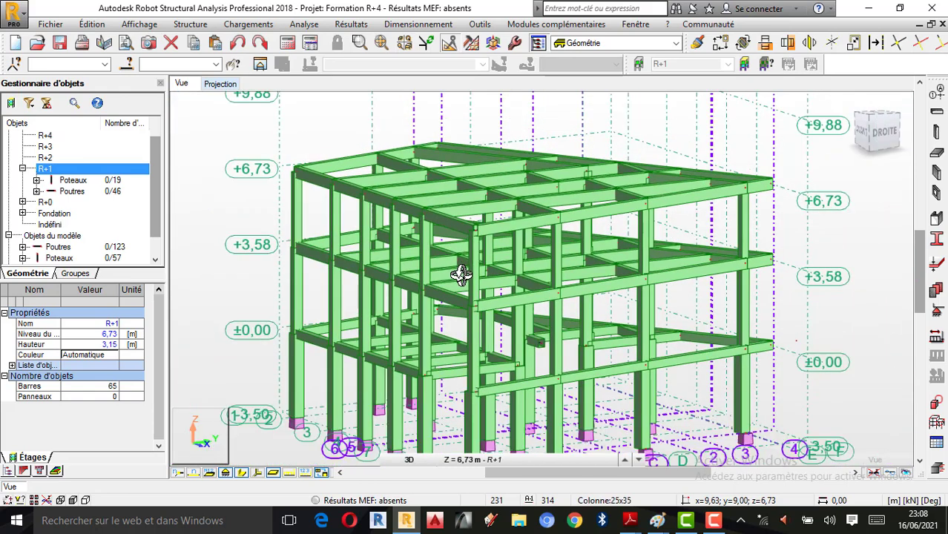
drag(460, 274, 507, 286)
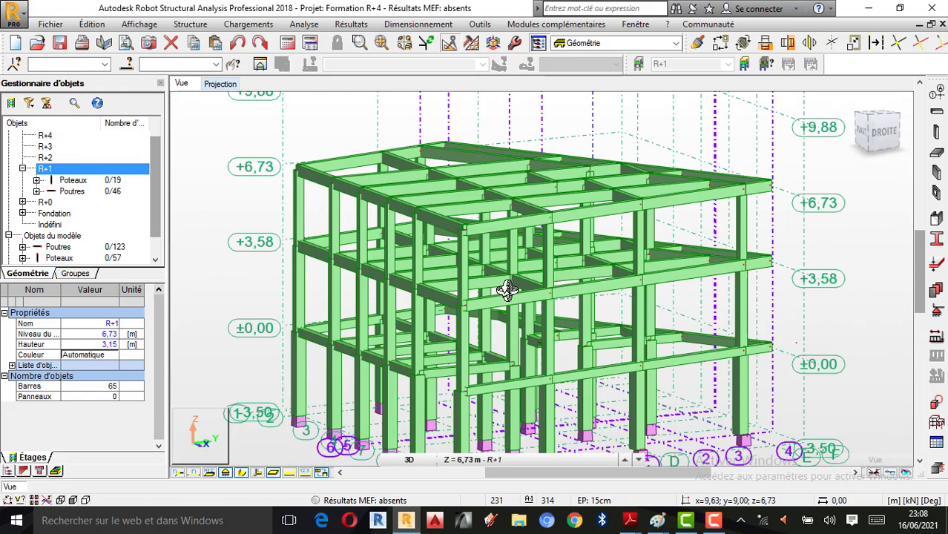
scroll(495, 299, down, 1)
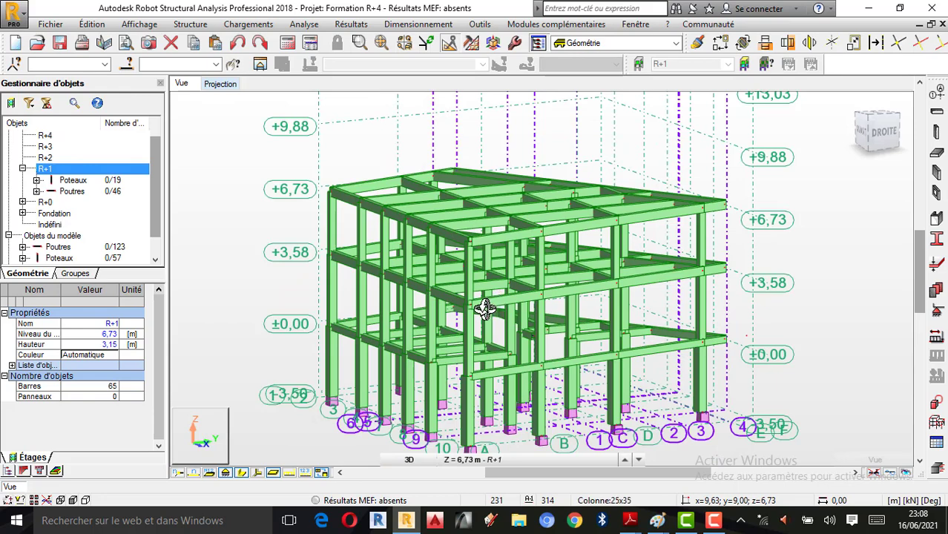
drag(484, 309, 491, 299)
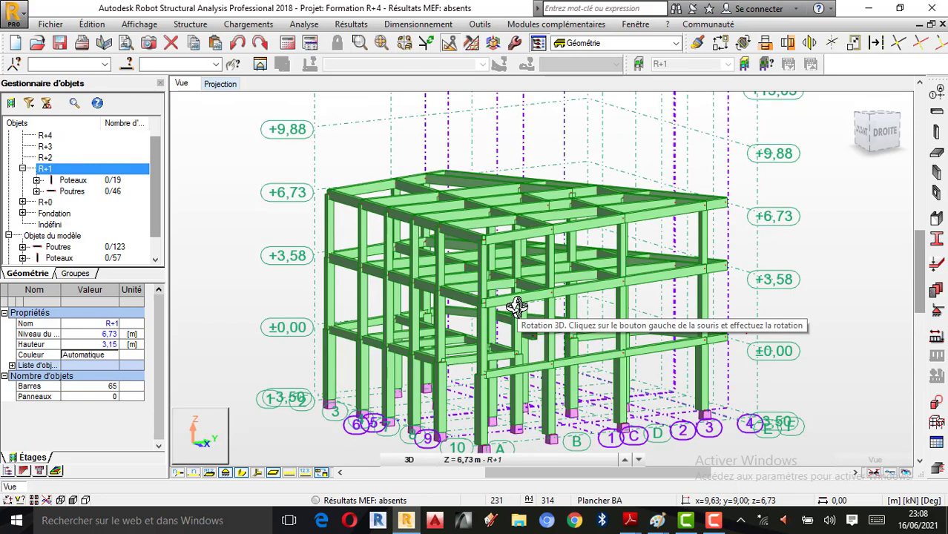
drag(482, 302, 486, 307)
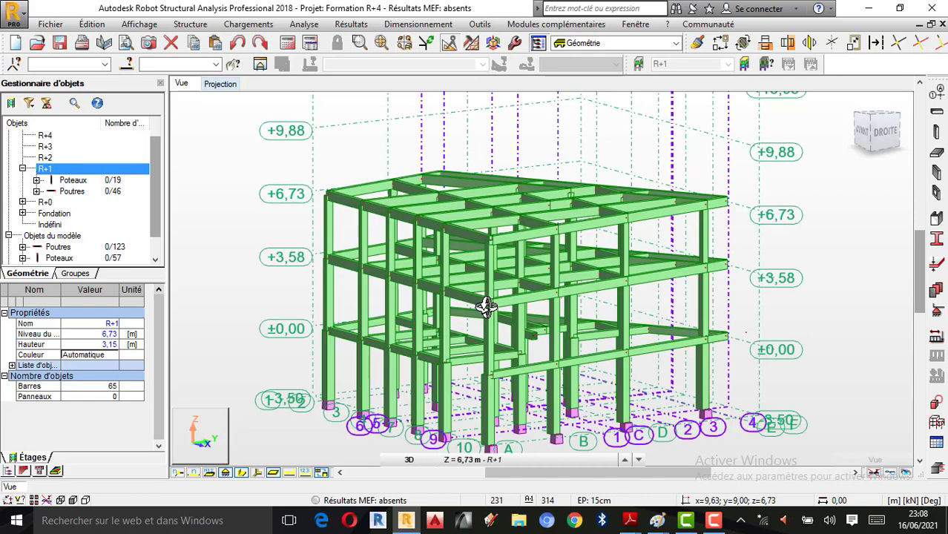
drag(571, 297, 550, 322)
scroll(535, 323, up, 1)
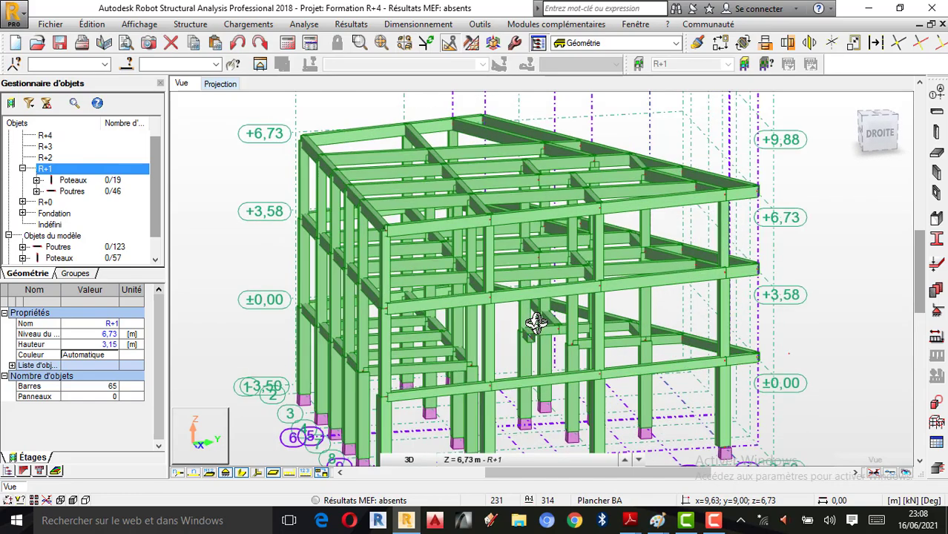
scroll(539, 253, down, 2)
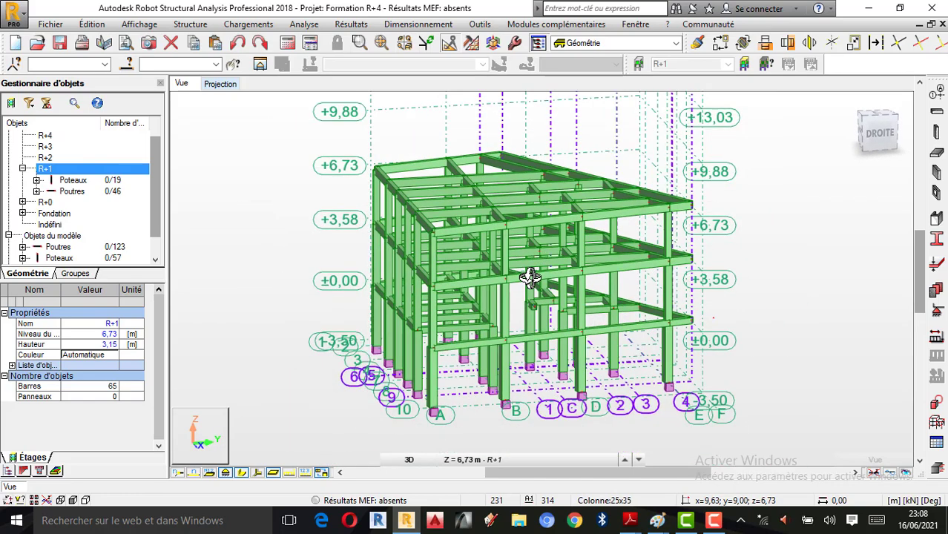
Rotate the 3D view to examine the frame from the rear corner, and return to the right side view
drag(603, 288, 547, 280)
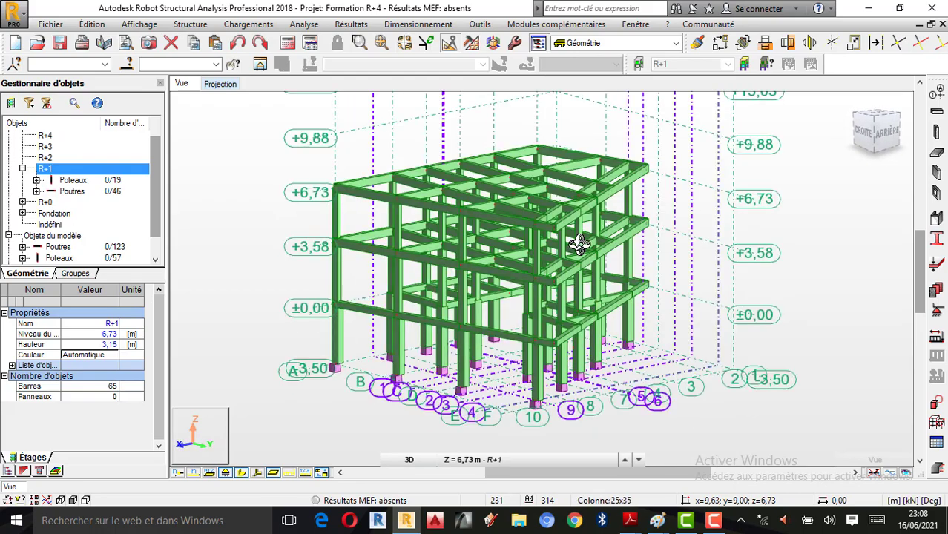
click(586, 233)
scroll(568, 238, up, 1)
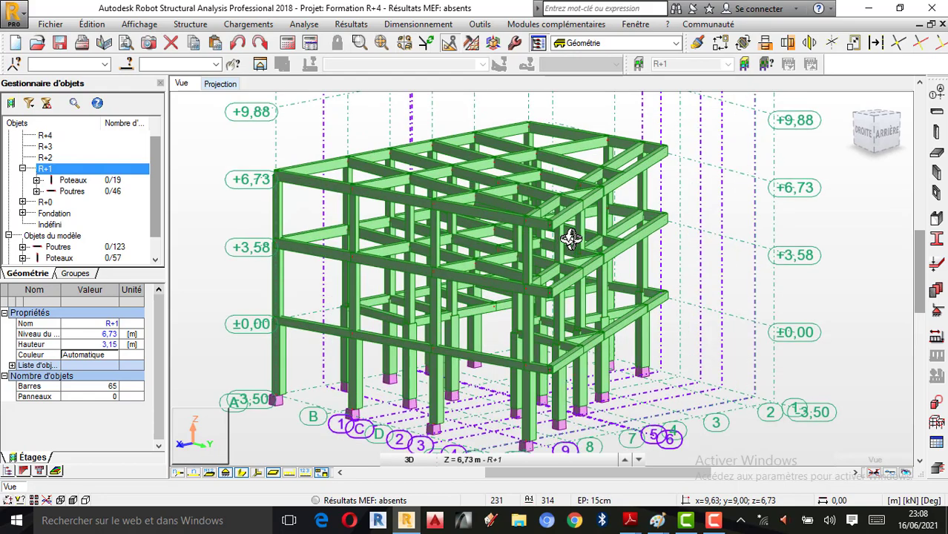
scroll(567, 238, down, 1)
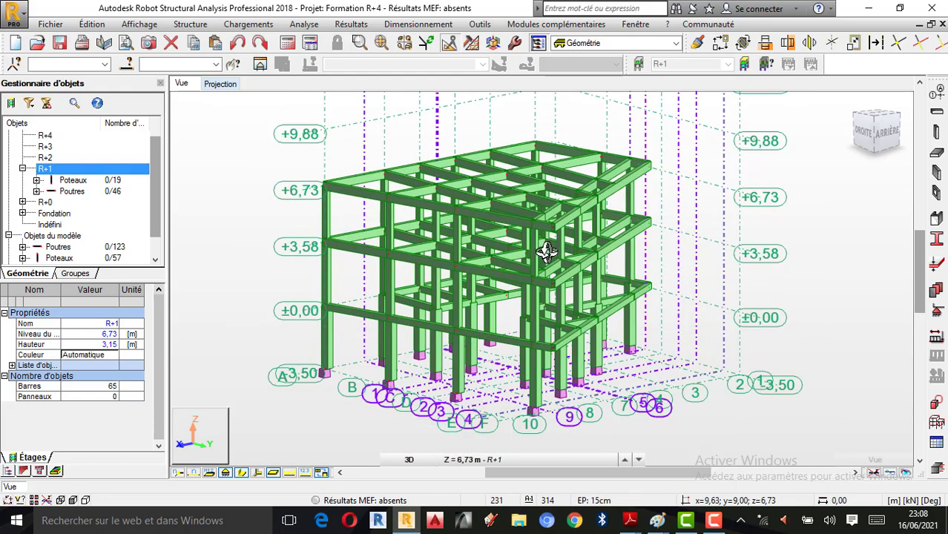
drag(541, 247, 559, 262)
drag(586, 195, 719, 196)
right_click(710, 178)
click(755, 185)
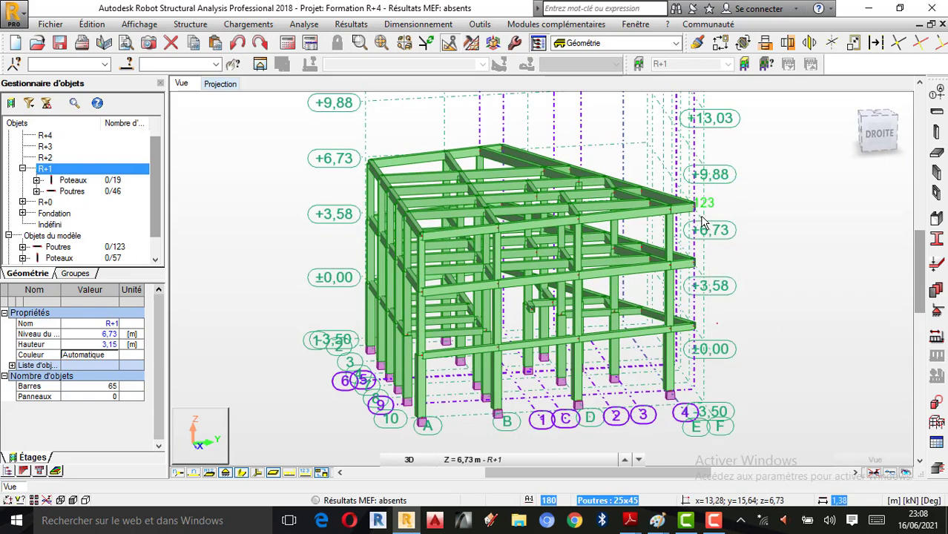
right_click(803, 159)
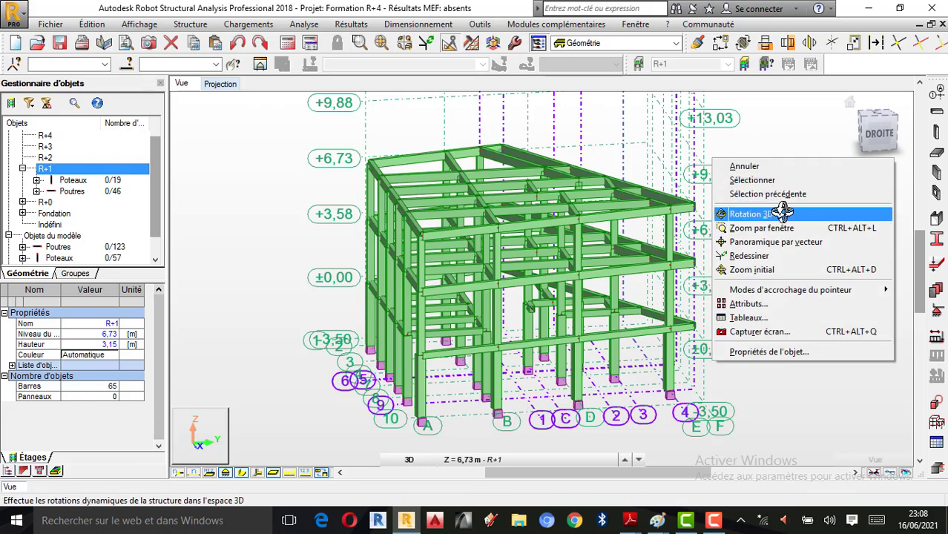
click(783, 212)
drag(784, 212, 796, 200)
right_click(814, 205)
click(780, 206)
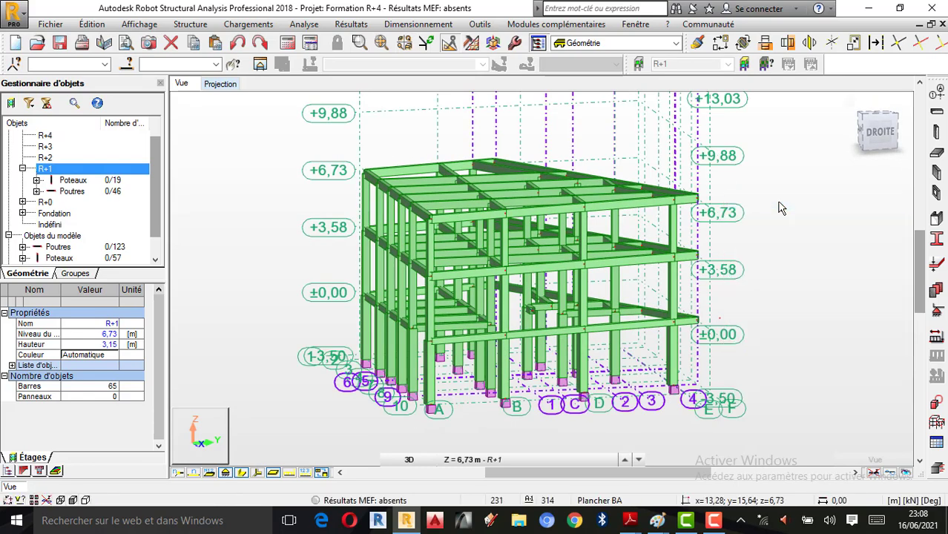
Select all the beams on levels +6,73, +3,58 and ±0,00 together, and clear the selection
click(717, 215)
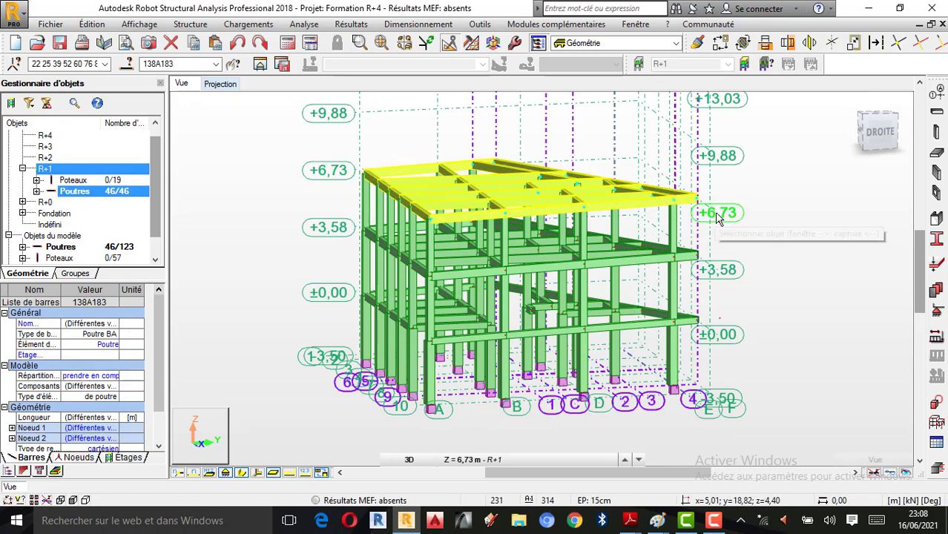
ctrl+click(723, 270)
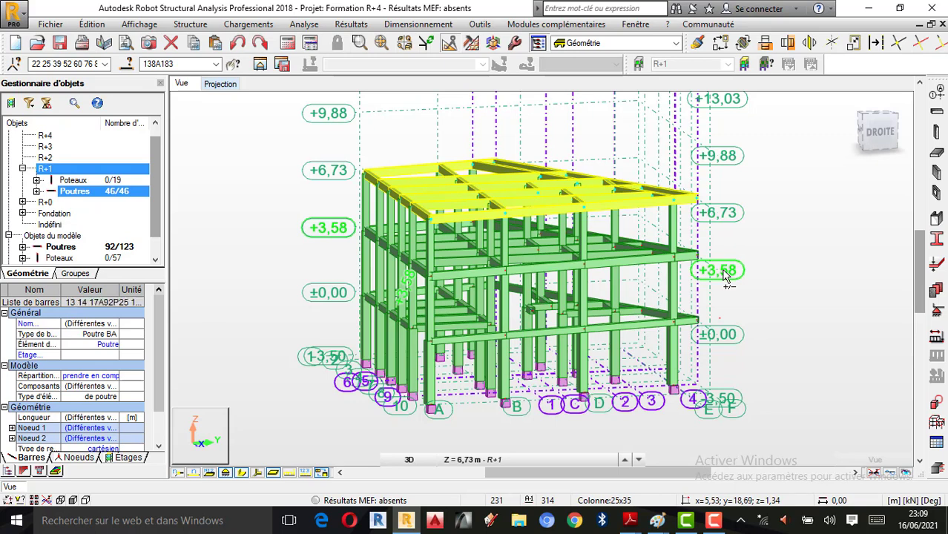
ctrl+click(714, 336)
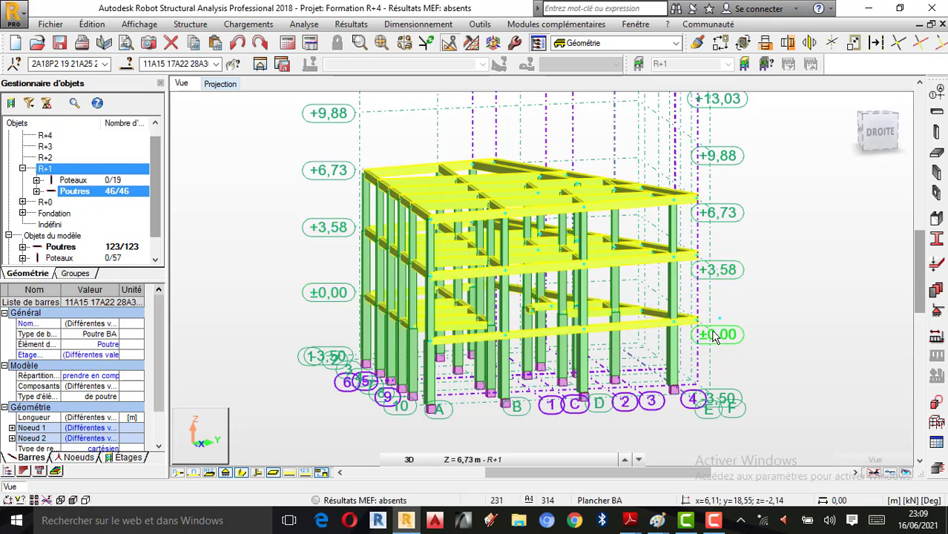
click(835, 221)
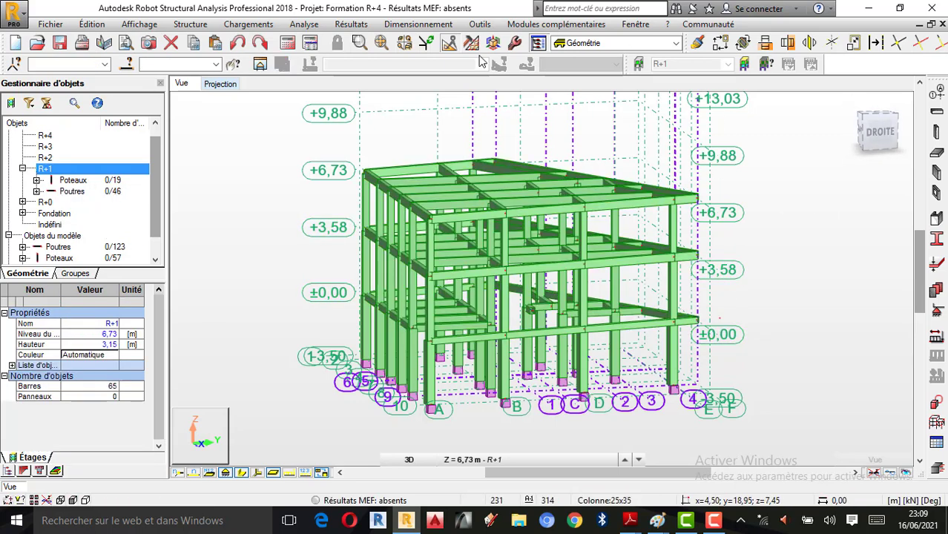
Open the special selection by colour and select the bars of the teal colour group
click(92, 24)
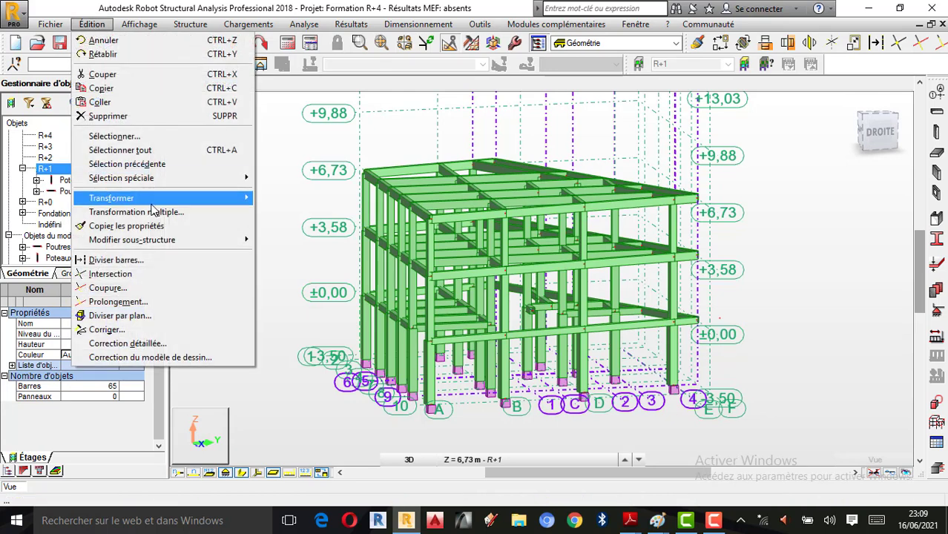
mouse_move(152, 181)
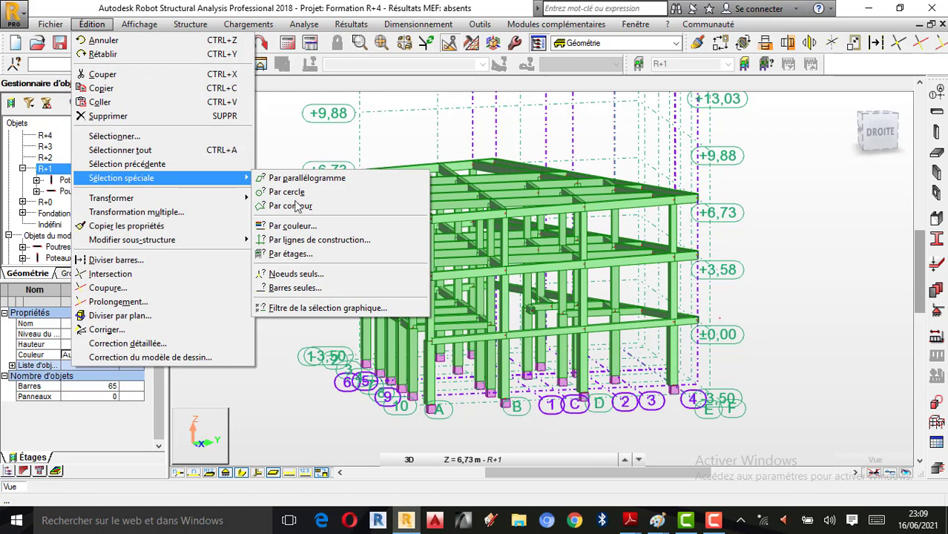
click(308, 226)
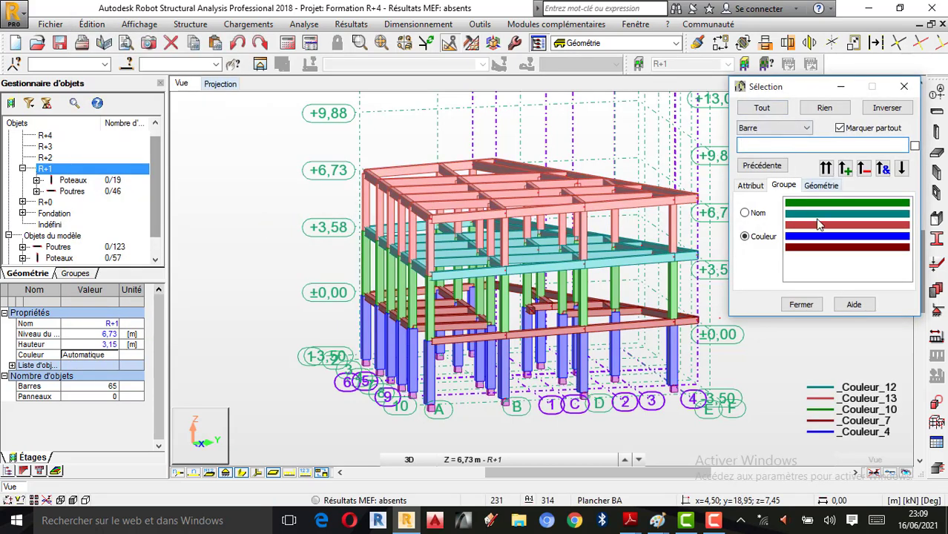
click(826, 214)
click(826, 168)
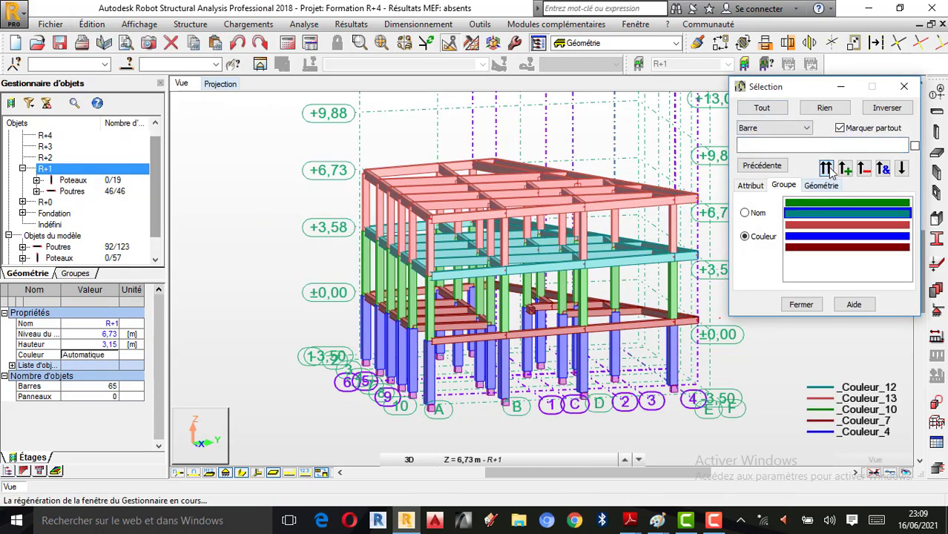
Select the blue colour group instead and add the green group, and close the selection dialog and clear the selection
click(835, 235)
click(826, 168)
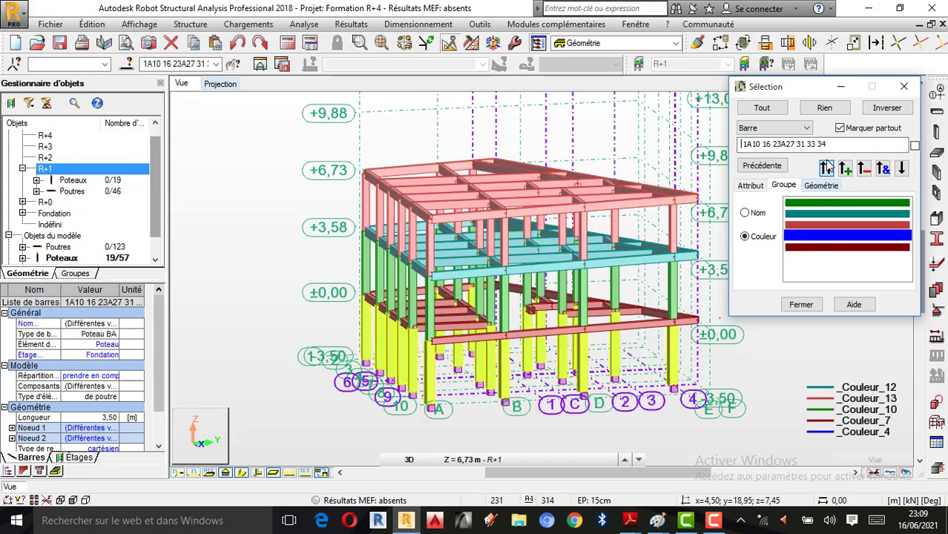
click(836, 205)
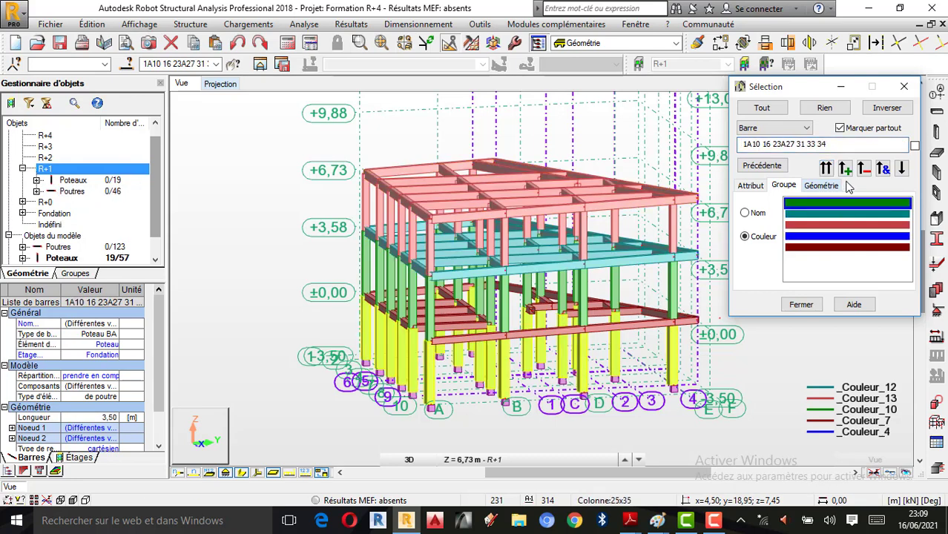
click(844, 169)
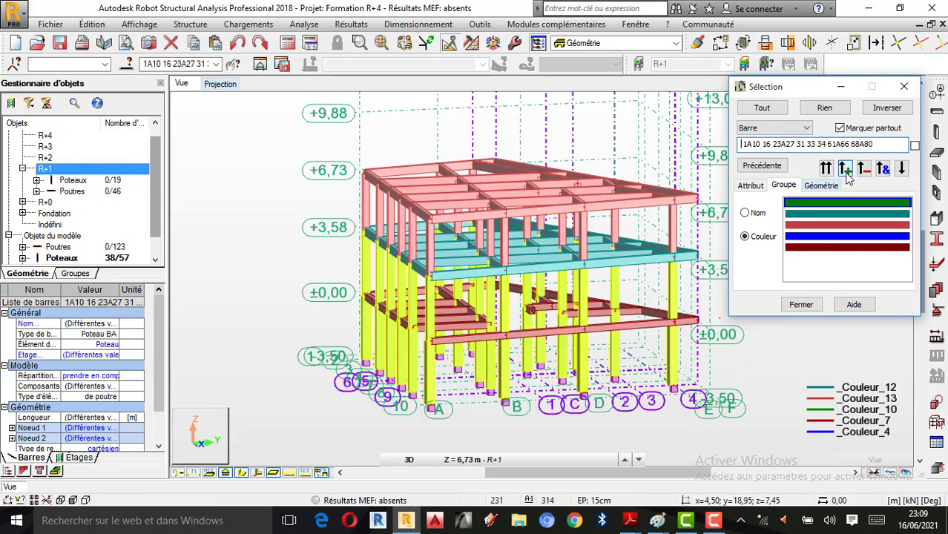
click(903, 86)
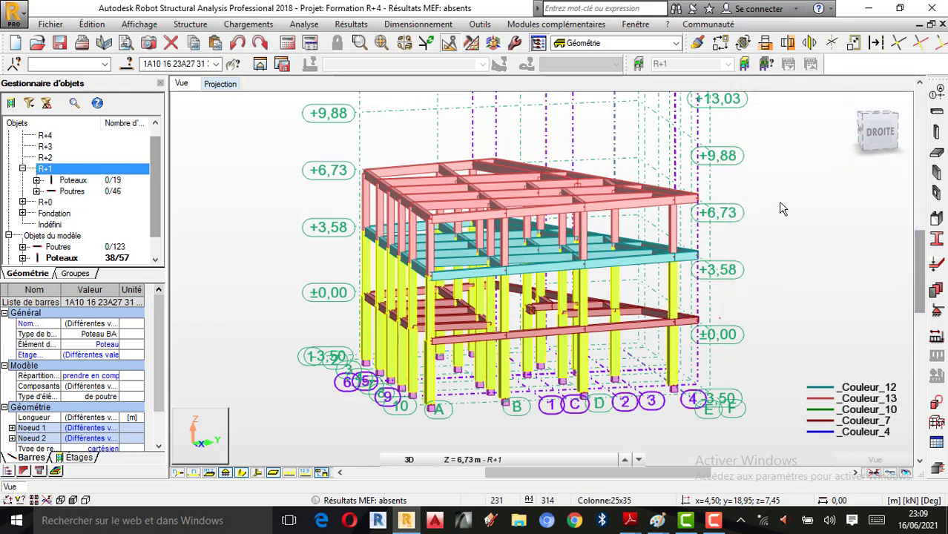
click(784, 206)
Rotate the 3D view to examine the colour groups of the beams and columns on each storey
right_click(787, 200)
click(752, 249)
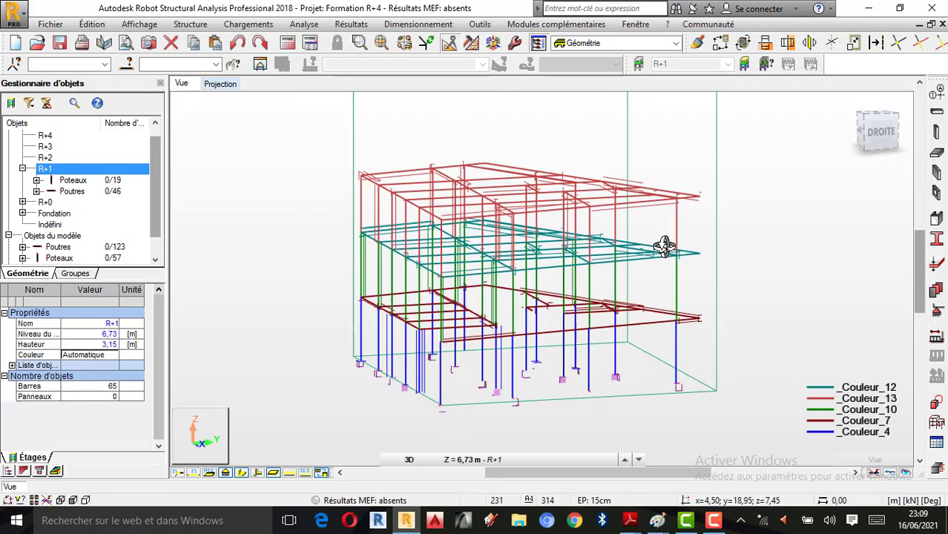
drag(664, 247, 595, 258)
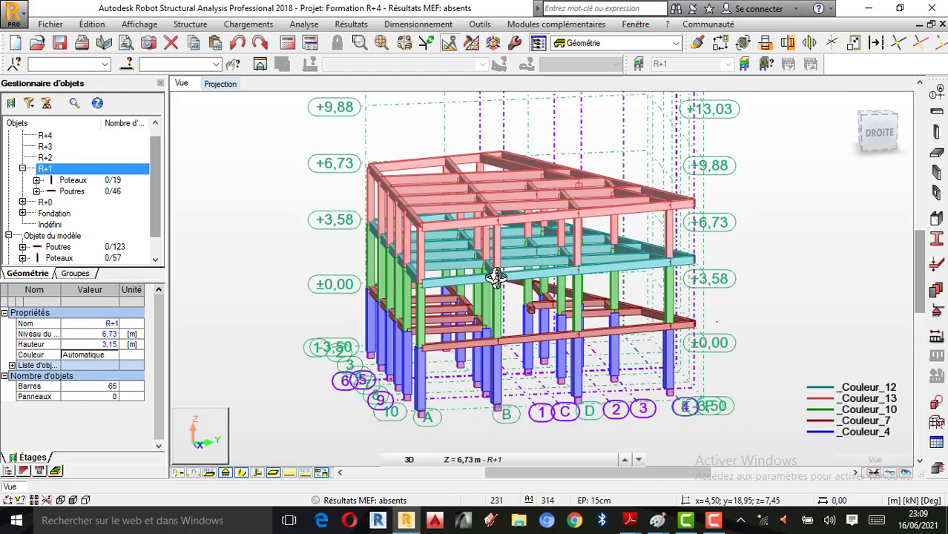
right_click(212, 220)
click(211, 230)
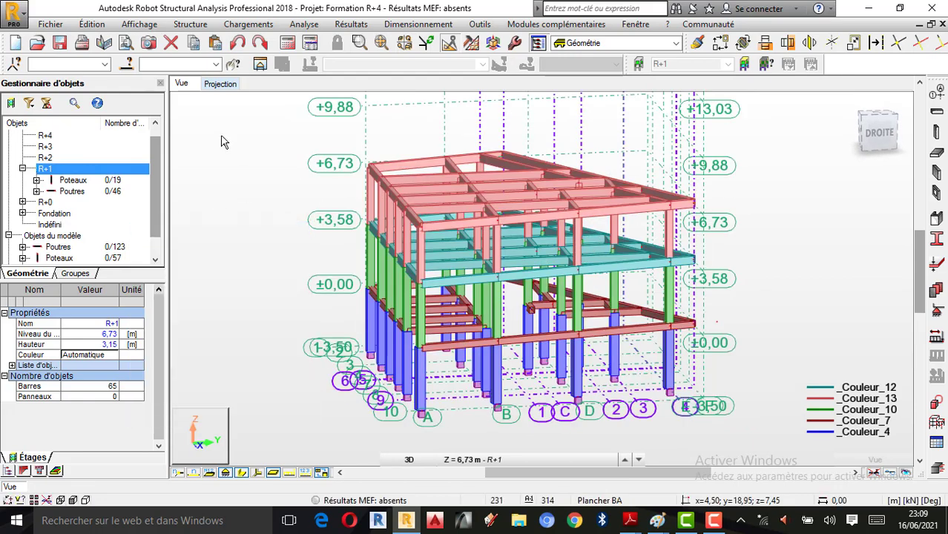
Turn off the Groupes - légende par couleurs attribute, apply it and close the display attributes dialog
right_click(132, 135)
click(176, 288)
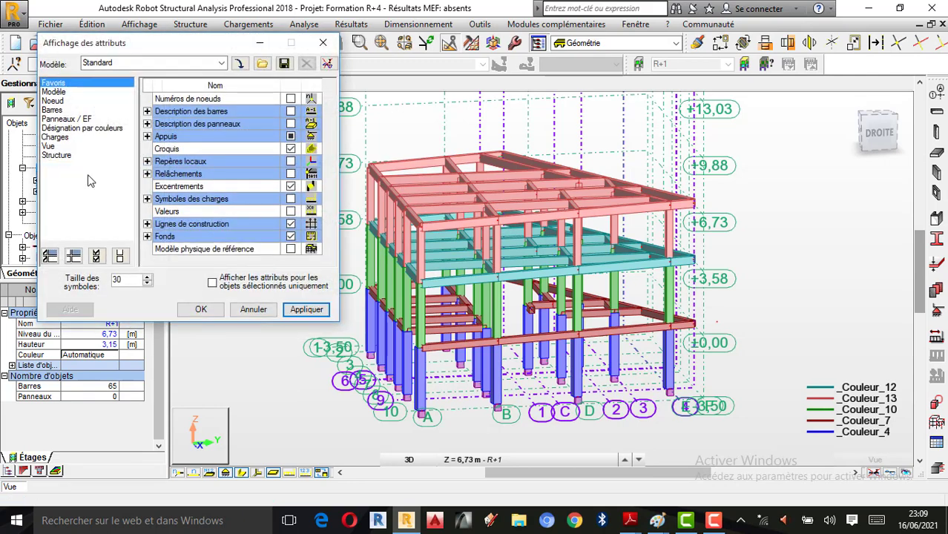
click(83, 128)
click(290, 123)
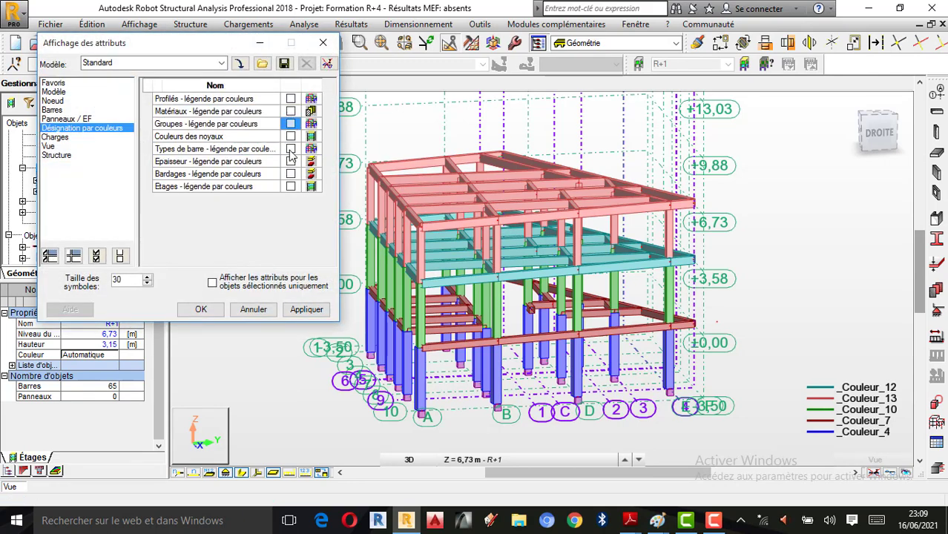
click(315, 311)
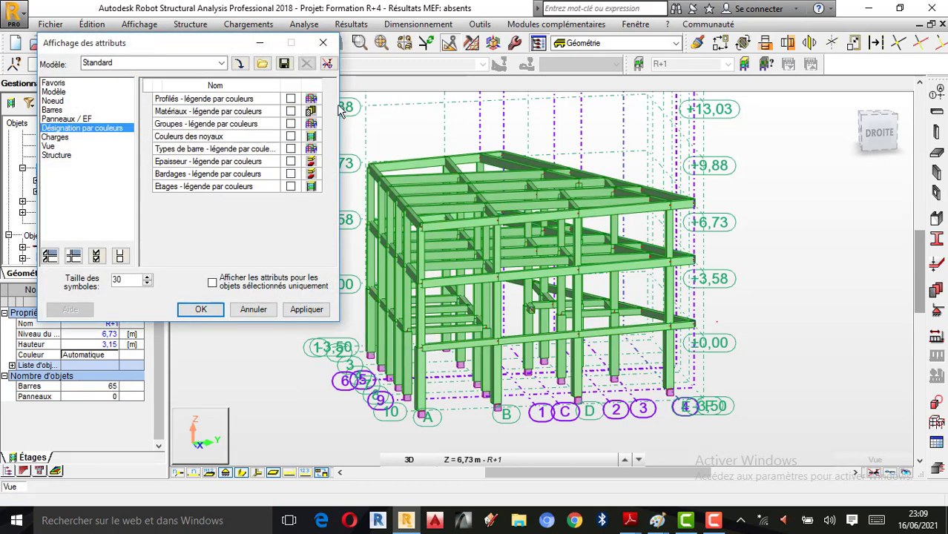
click(323, 42)
Rotate the 3D view to examine the frame up to R+1 from several sides and leave the rotation mode
right_click(744, 200)
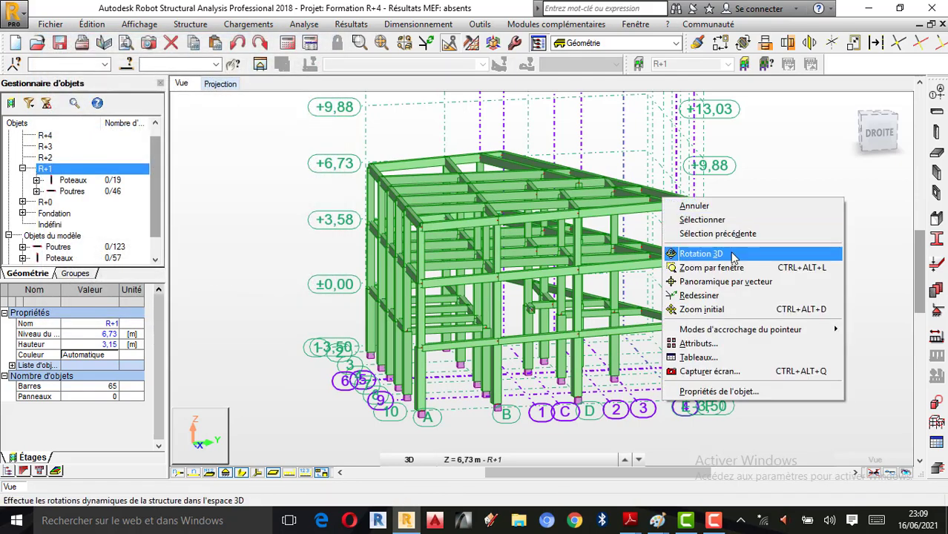
click(701, 253)
mouse_move(598, 345)
mouse_down()
mouse_move(568, 315)
mouse_move(518, 319)
mouse_move(530, 234)
mouse_up()
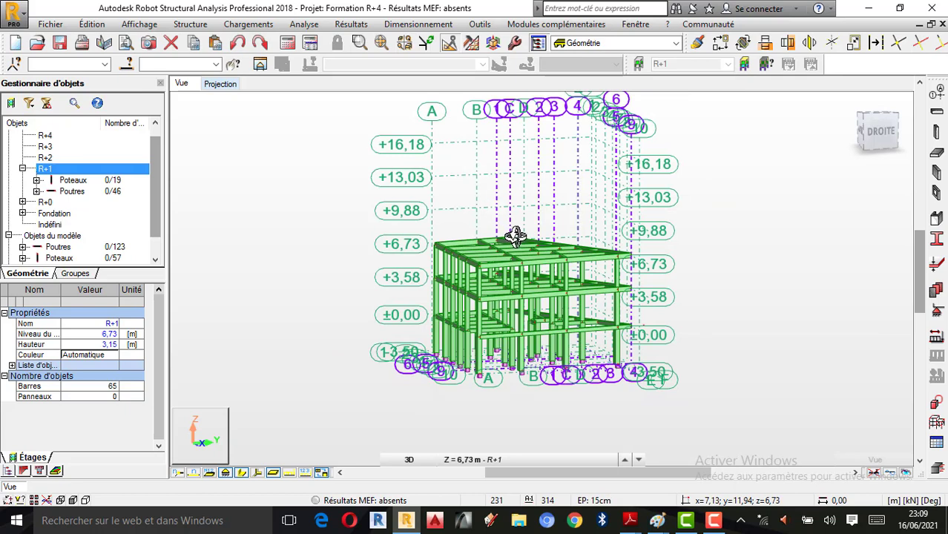
scroll(520, 284, up, 1)
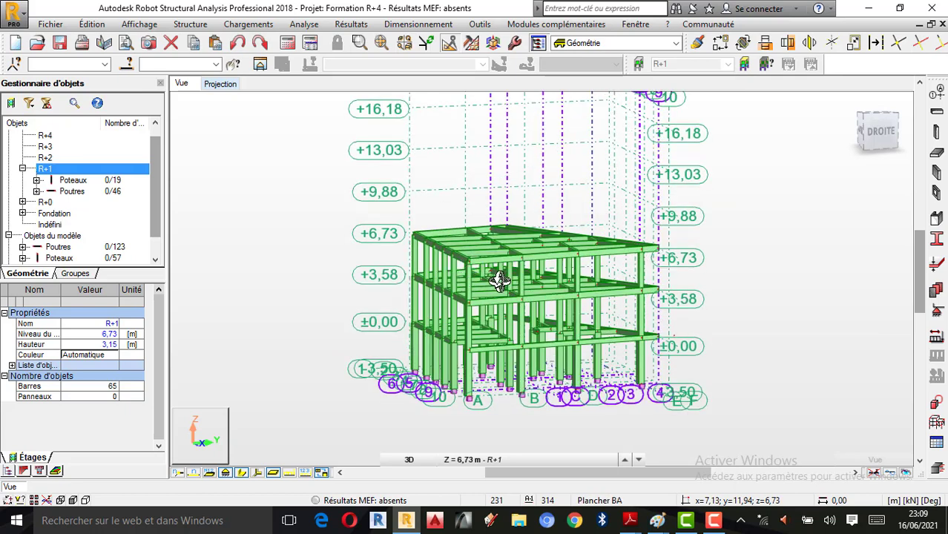
drag(510, 270, 513, 303)
scroll(568, 276, up, 1)
scroll(510, 307, down, 1)
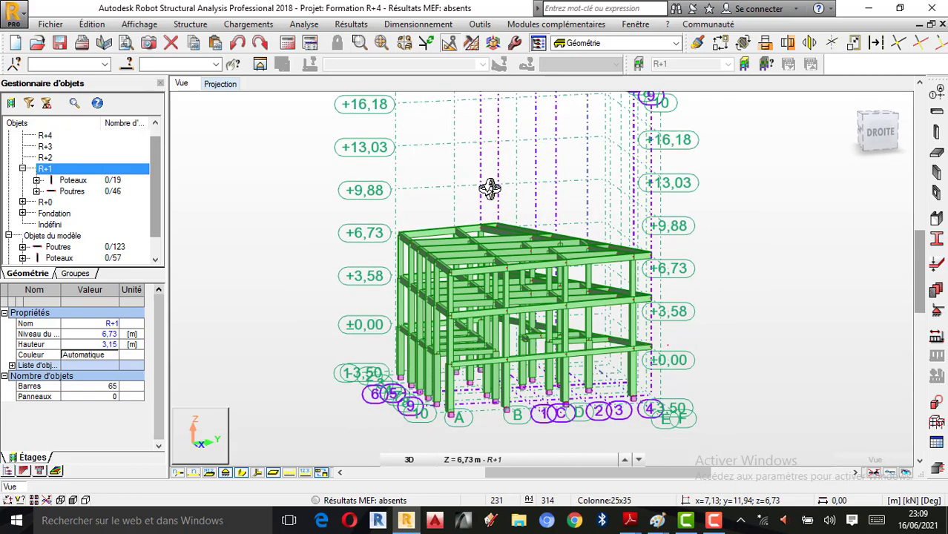
drag(489, 188, 498, 256)
right_click(756, 209)
click(723, 220)
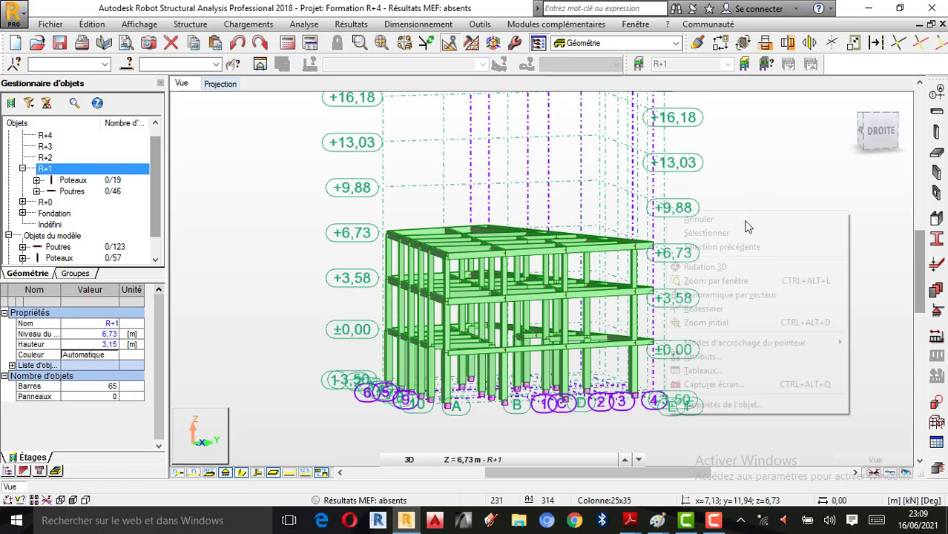
right_click(747, 227)
click(705, 266)
mouse_move(630, 275)
mouse_down()
mouse_move(514, 302)
mouse_move(556, 287)
mouse_move(668, 288)
mouse_move(679, 265)
mouse_move(660, 304)
mouse_move(564, 301)
mouse_move(590, 235)
mouse_move(637, 224)
mouse_up()
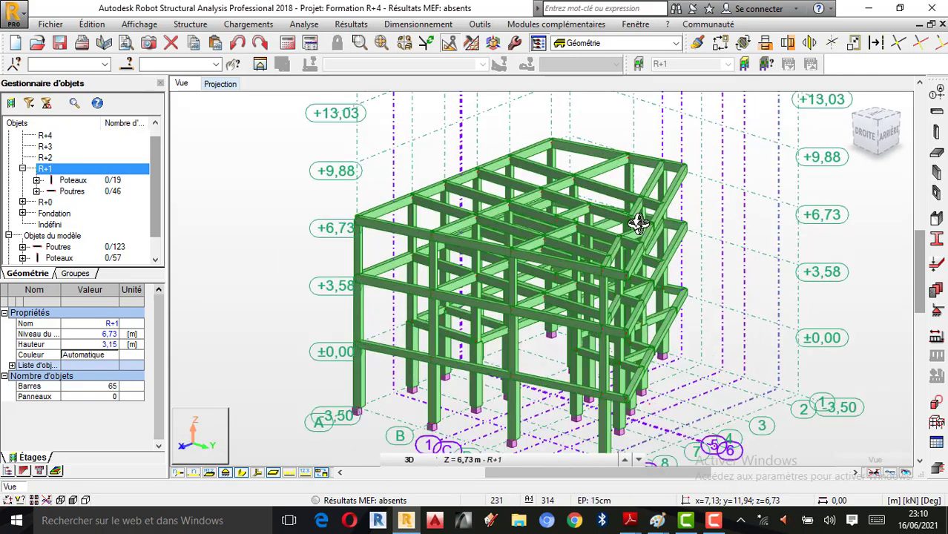
right_click(838, 189)
click(836, 196)
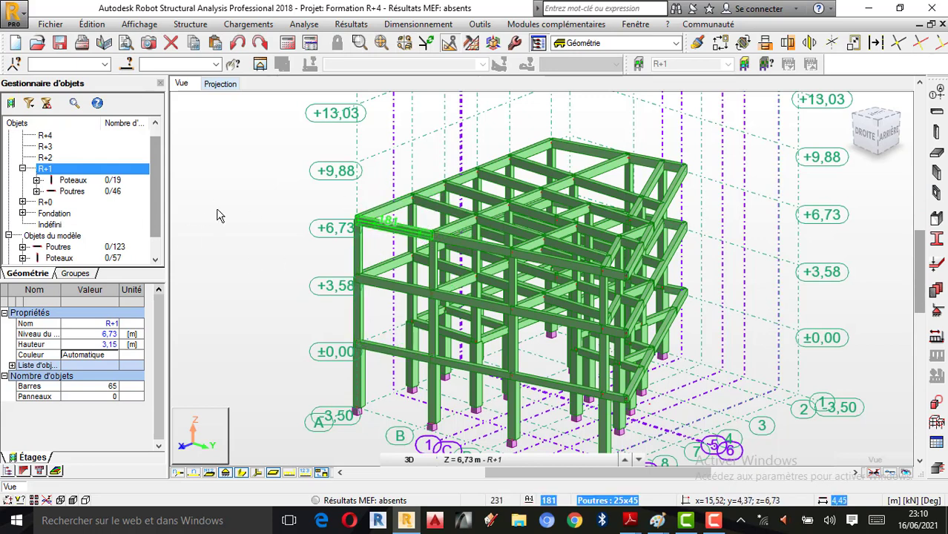
Make R+1 the active storey to isolate its columns and beams, and check them in 3D
click(45, 169)
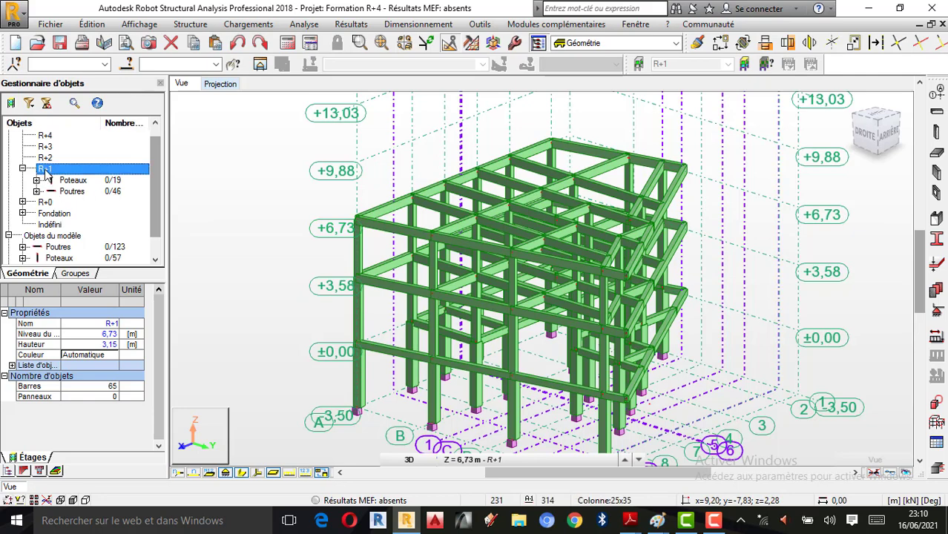
right_click(269, 152)
click(241, 208)
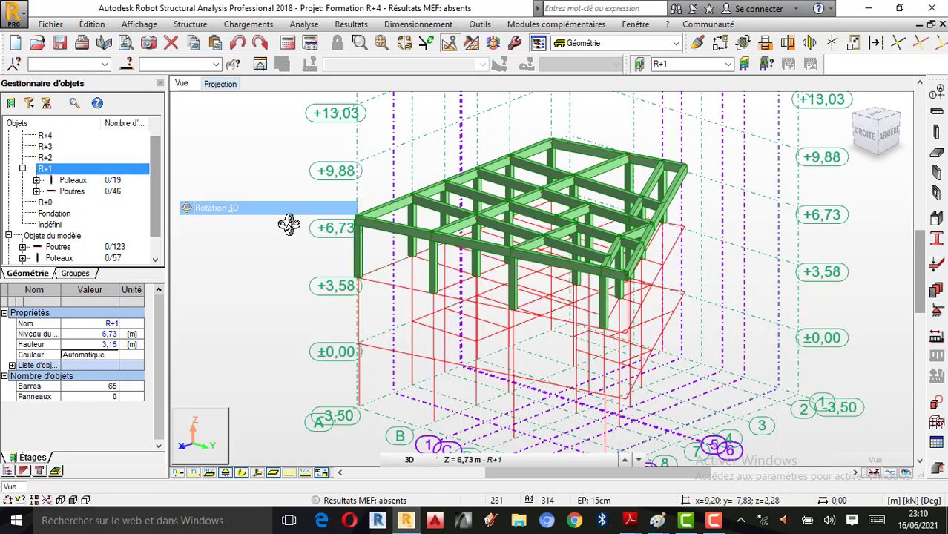
drag(377, 248, 388, 235)
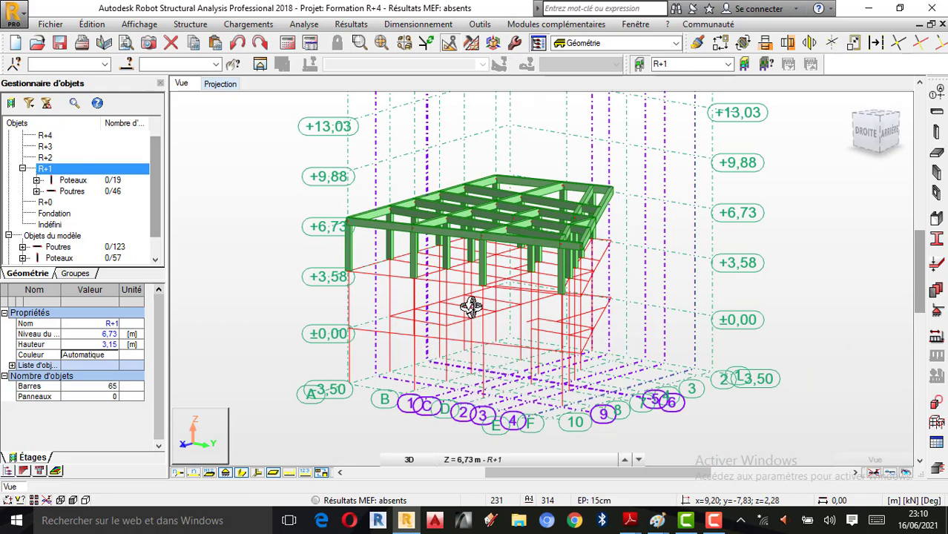
scroll(433, 364, down, 2)
scroll(476, 209, up, 2)
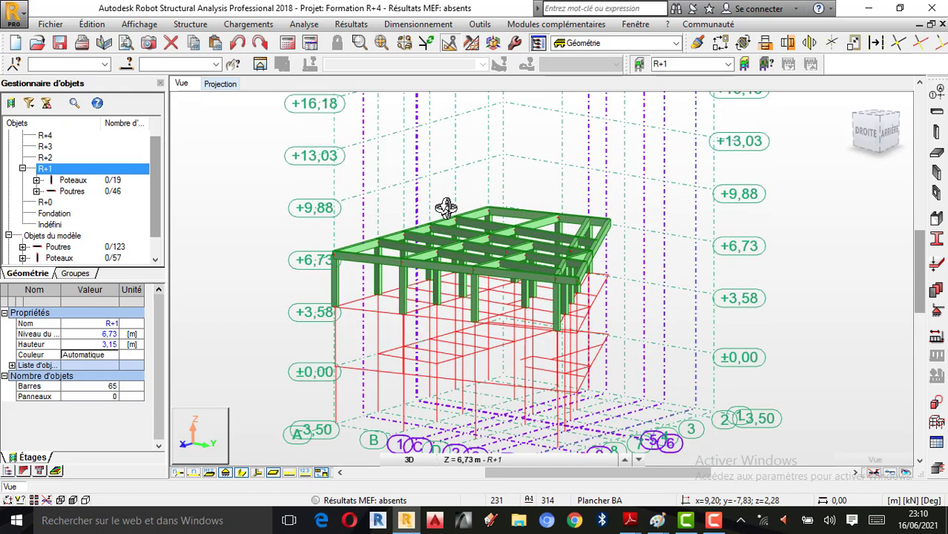
Copy the content of storey R+1 to the storeys above it with 3 repetitions
right_click(48, 172)
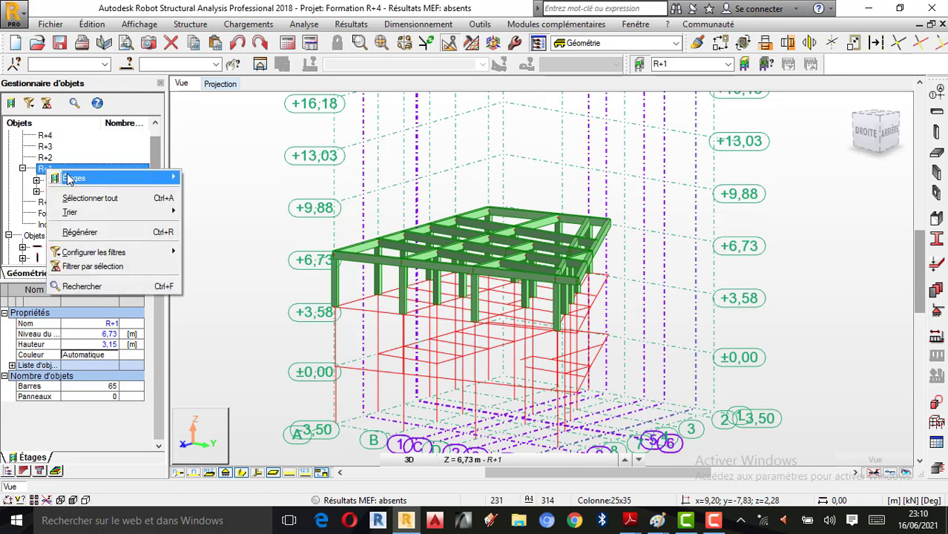
mouse_move(68, 182)
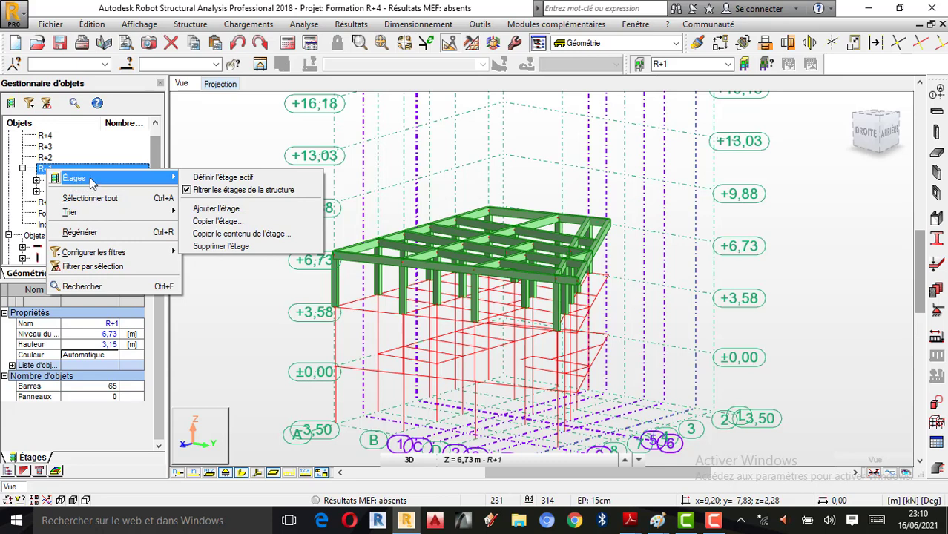
click(235, 237)
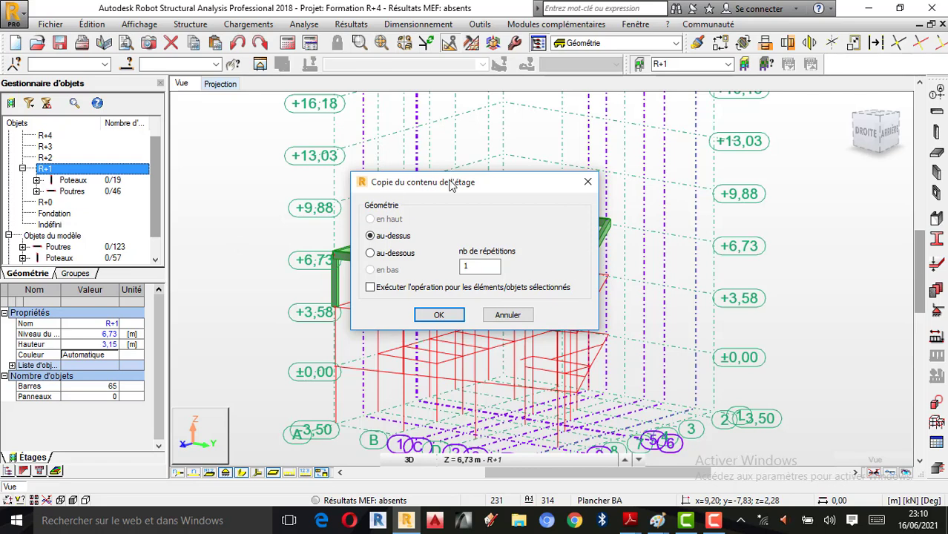
drag(450, 183, 169, 184)
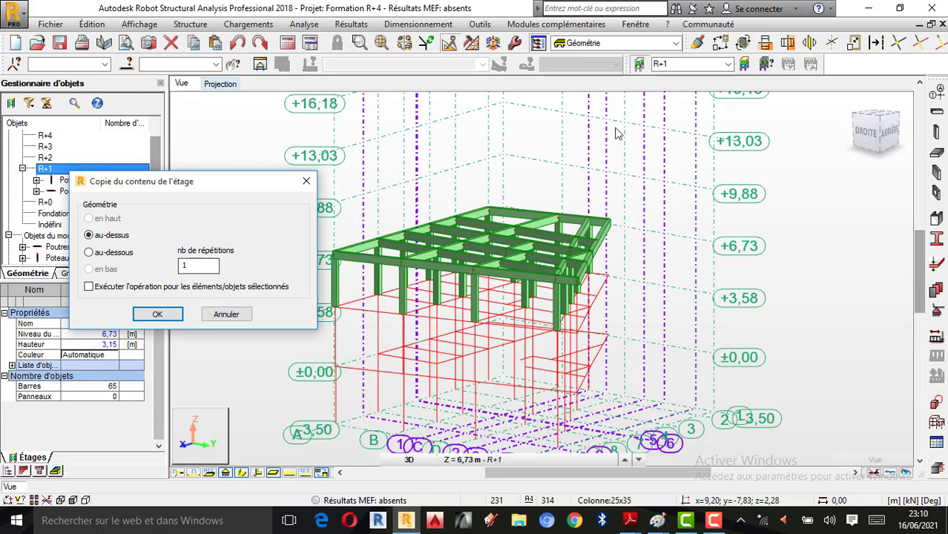
drag(192, 264, 155, 261)
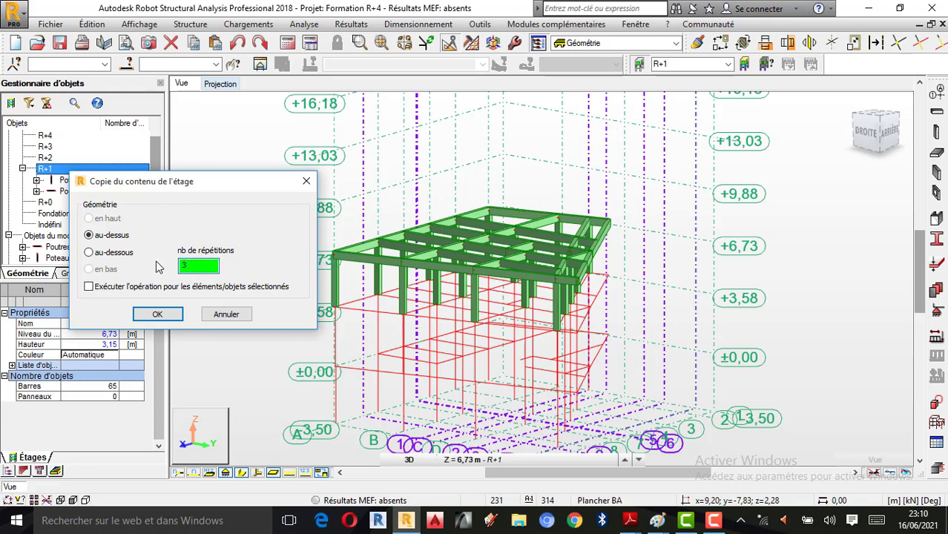
click(170, 318)
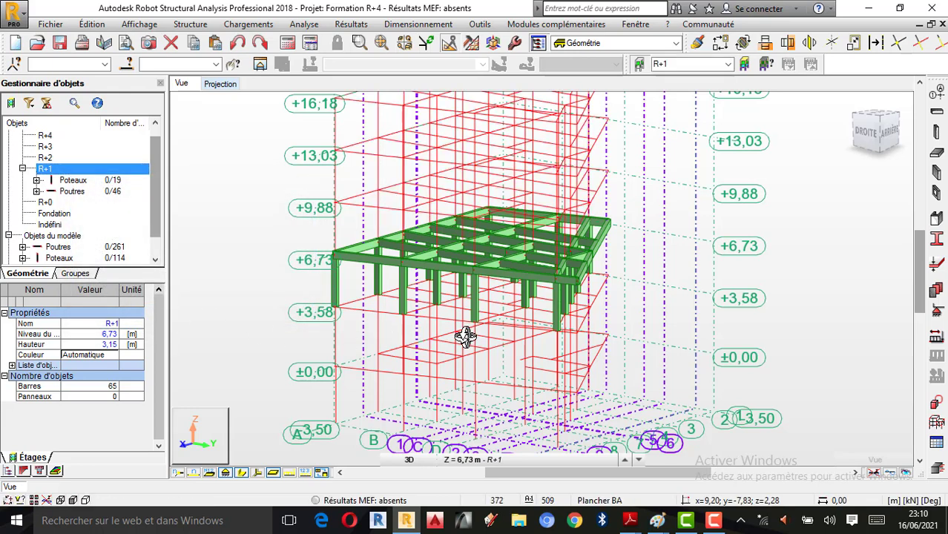
Turn off the structure storey filter to show all storeys and examine the complete R+4 frame in 3D
scroll(468, 336, down, 1)
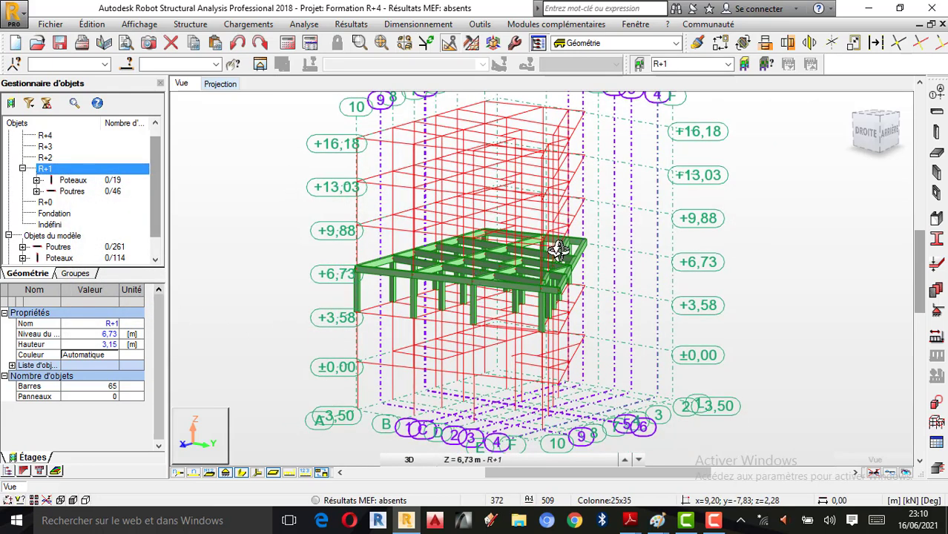
drag(557, 251, 545, 249)
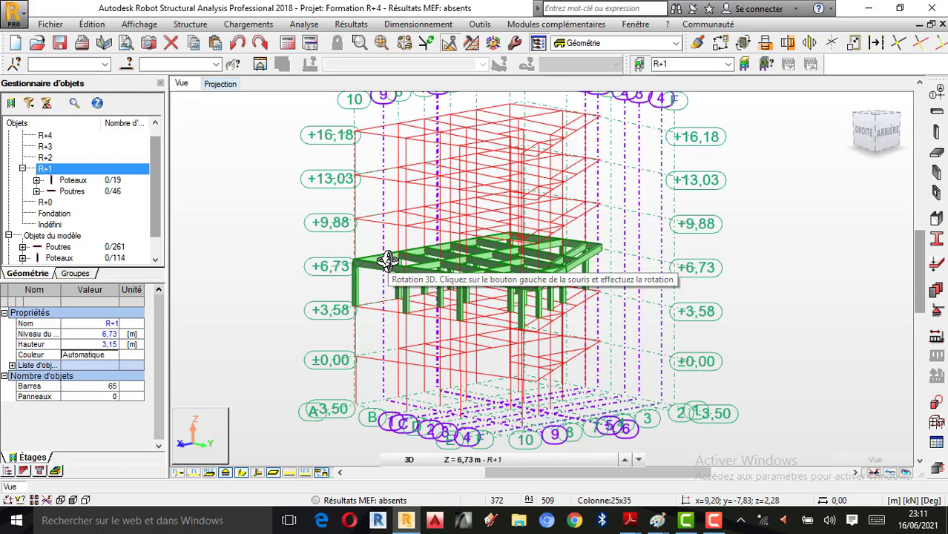
click(638, 65)
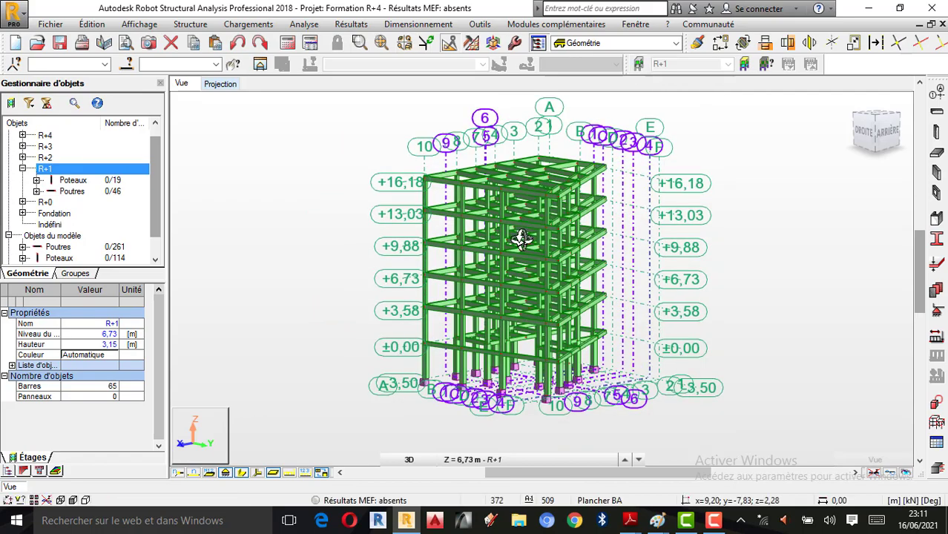
scroll(492, 282, up, 2)
drag(531, 273, 578, 243)
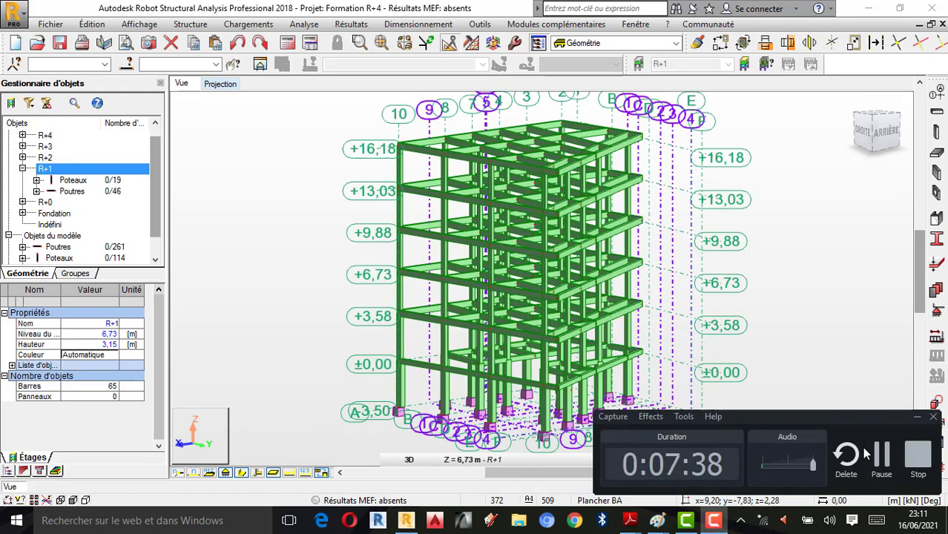
drag(672, 303, 606, 297)
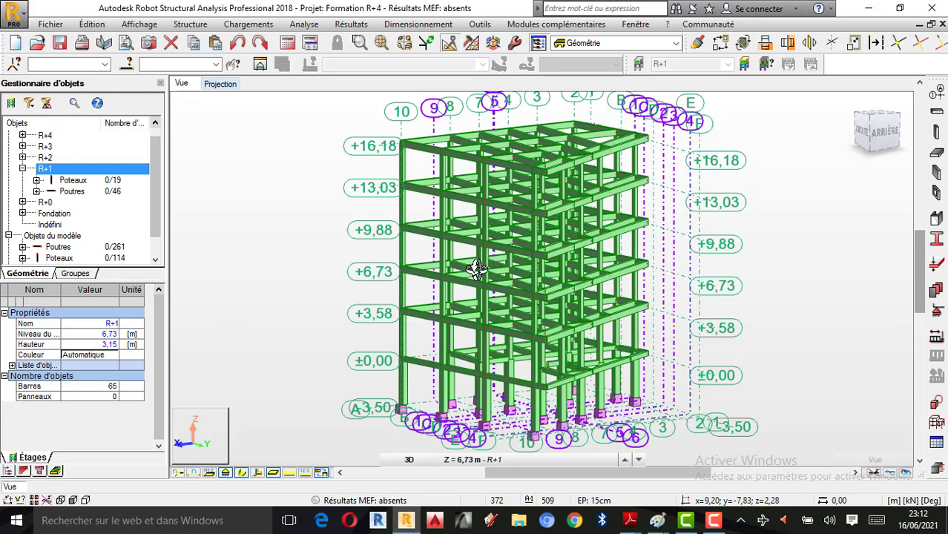
right_click(296, 207)
right_click(258, 166)
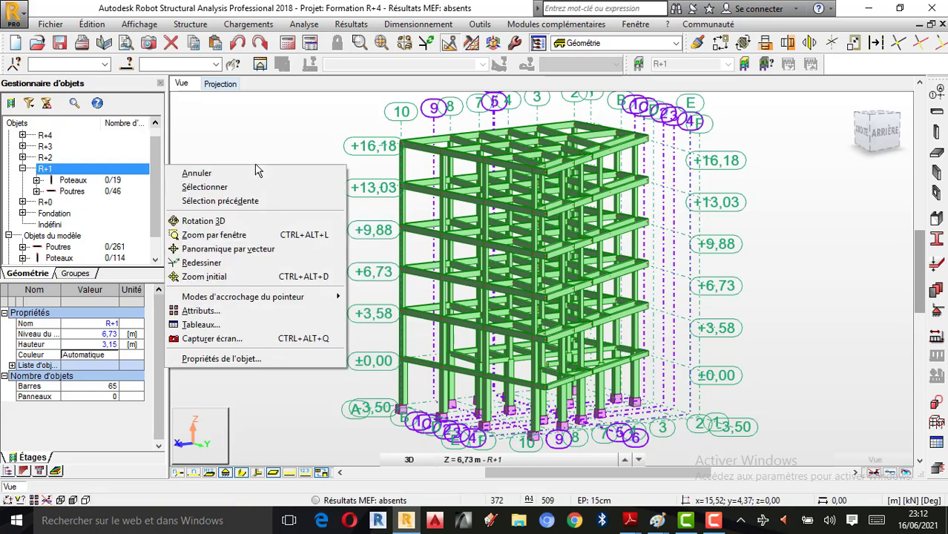
click(295, 150)
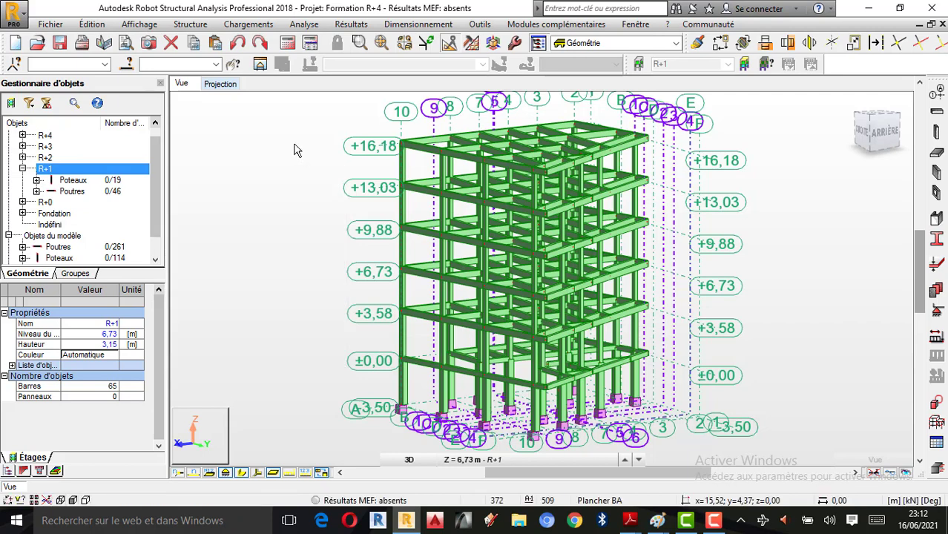
Turn on the Etages - légende par couleurs display attribute and apply it to colour the frame by storey
click(136, 24)
click(170, 176)
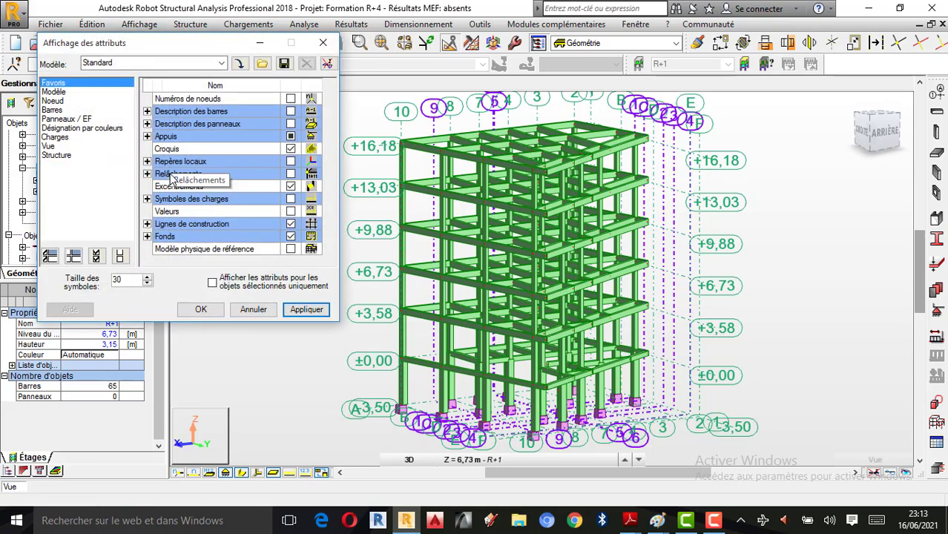
click(60, 92)
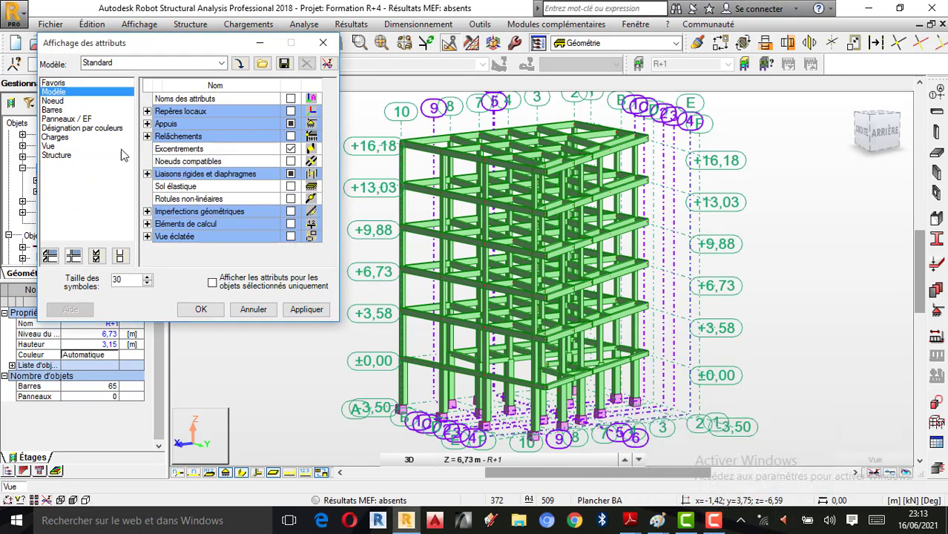
click(89, 128)
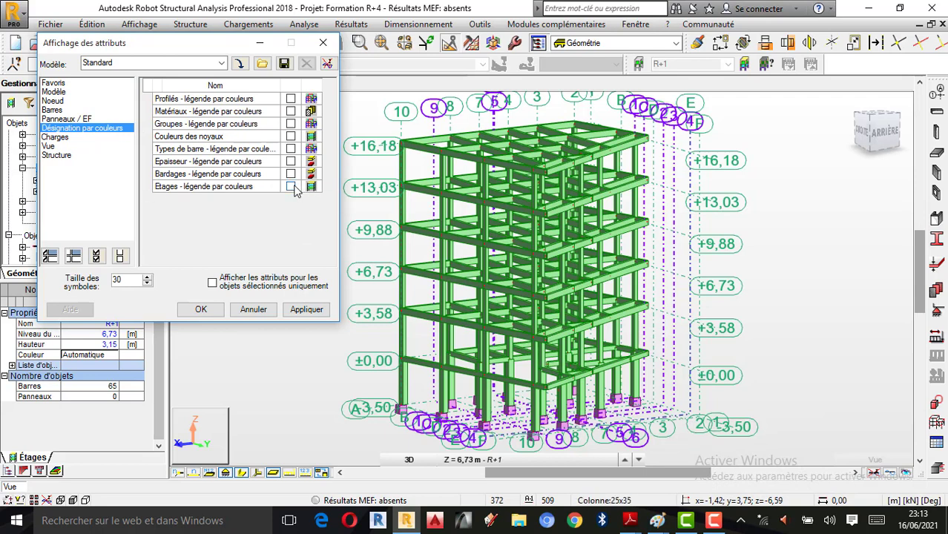
click(307, 310)
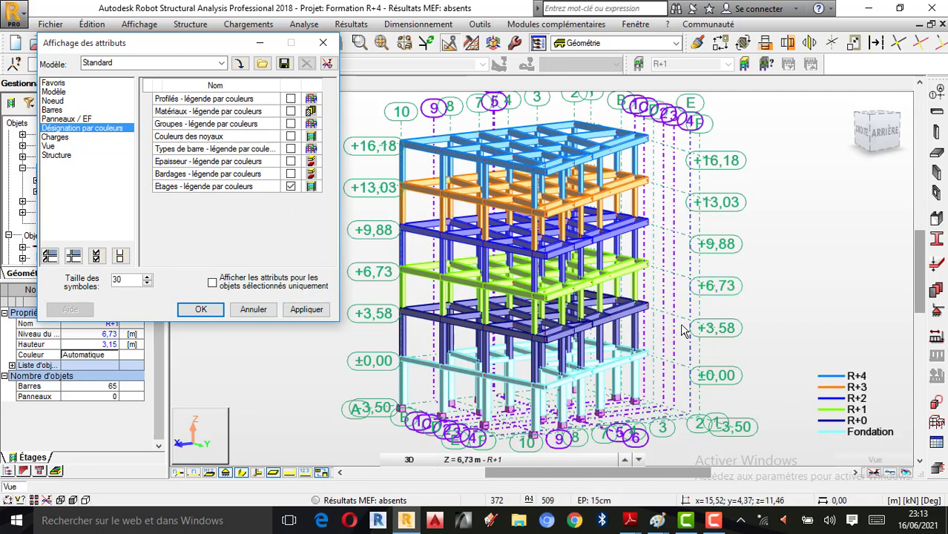
Rotate the 3D view to examine the storey colours from Fondation to R+4 against the legend
right_click(699, 261)
click(721, 311)
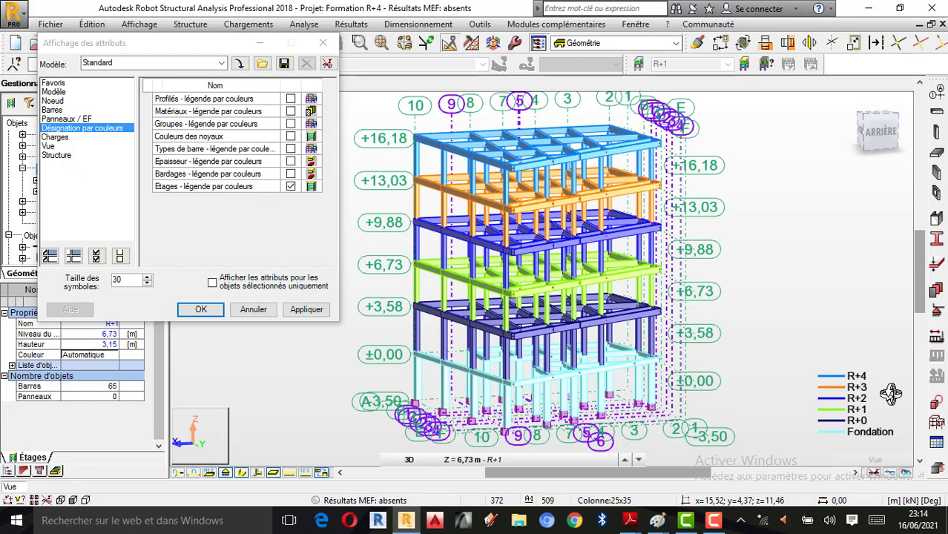
scroll(608, 317, up, 2)
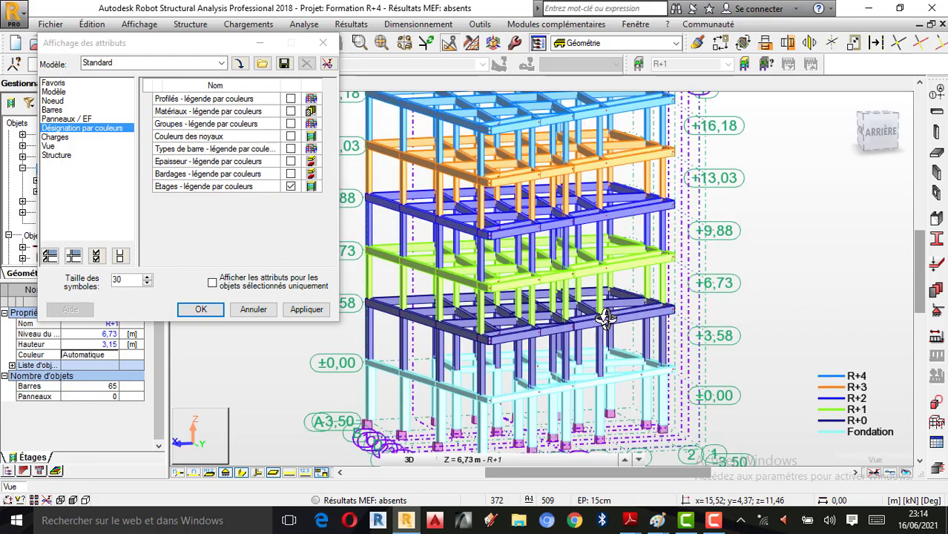
scroll(578, 288, down, 2)
drag(551, 294, 635, 299)
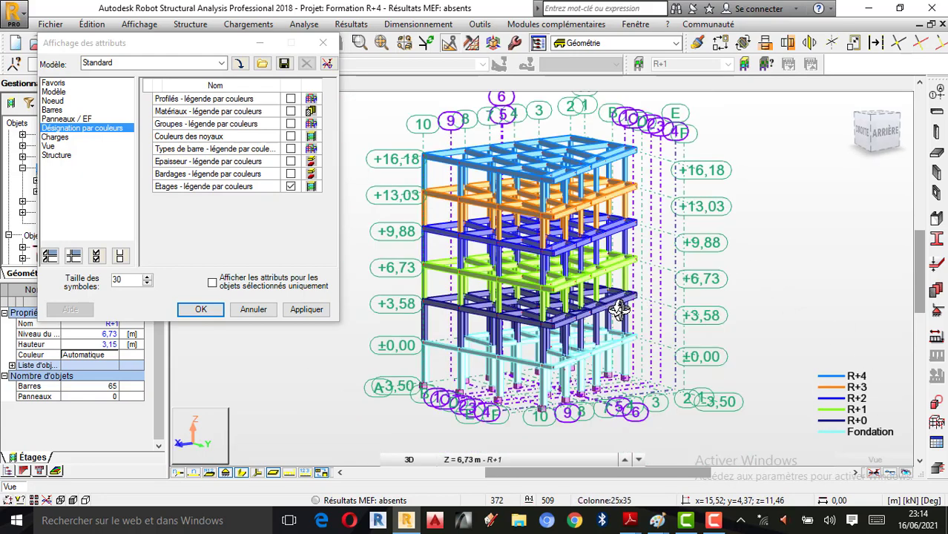
scroll(617, 305, up, 1)
scroll(585, 276, down, 1)
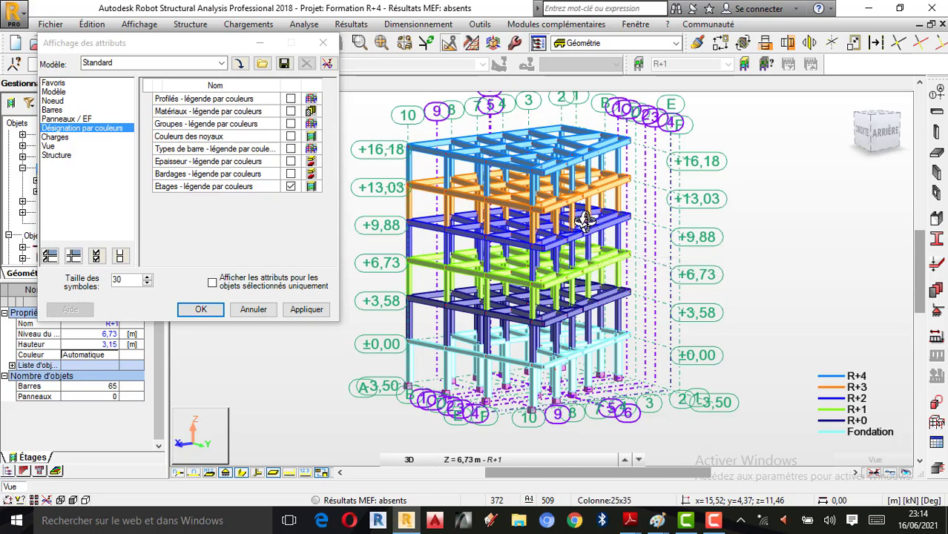
drag(584, 219, 581, 195)
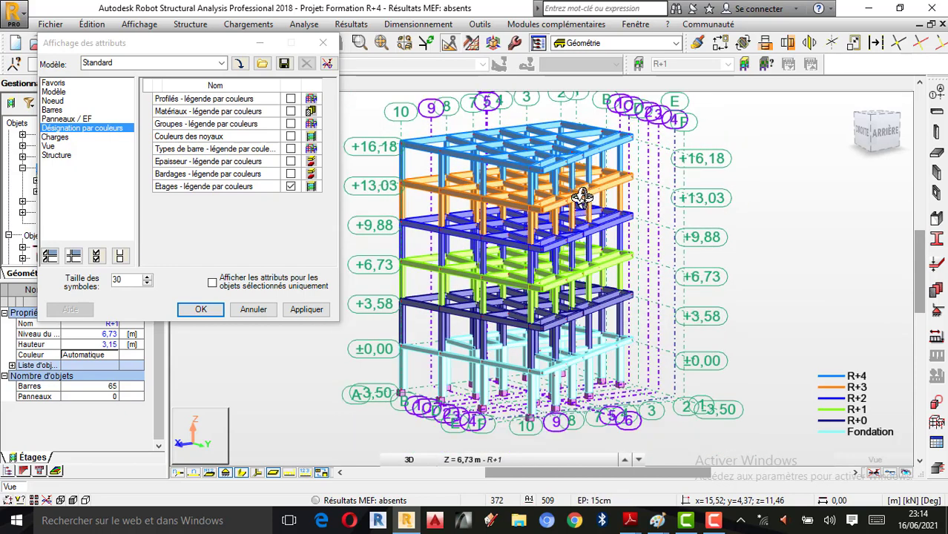
click(713, 521)
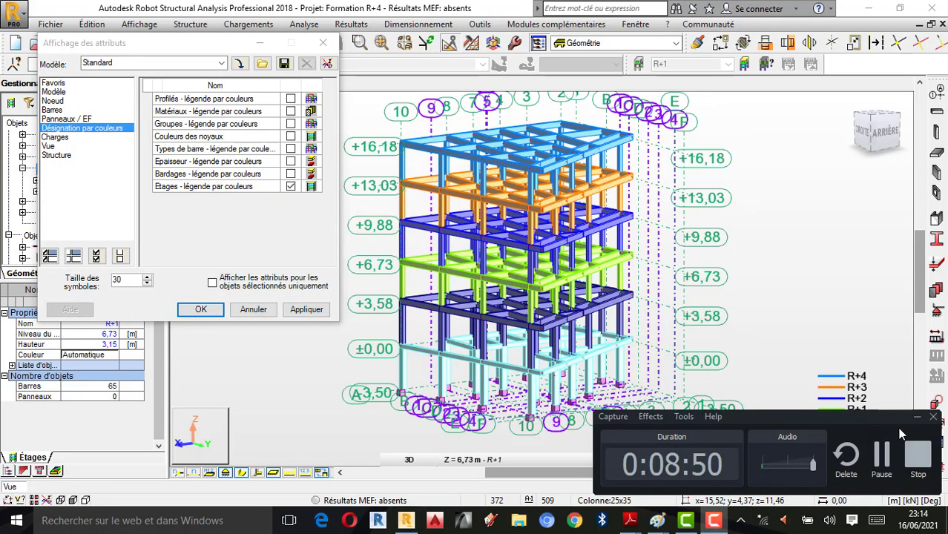